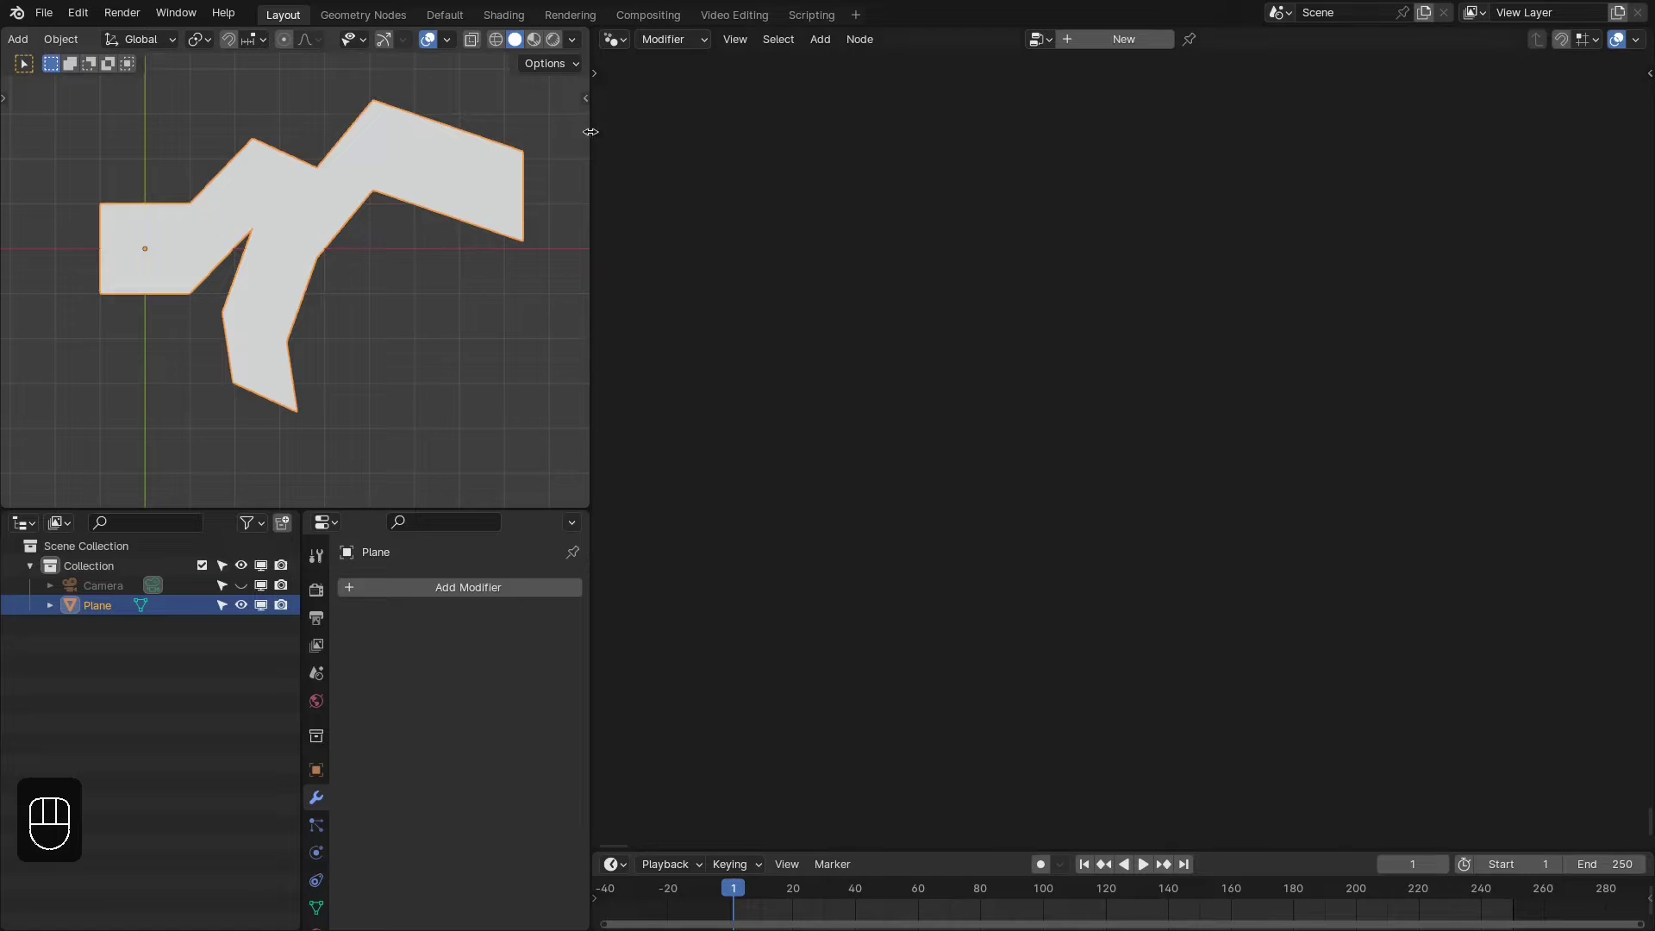
Create a new geometry node tree for the plane and insert a Separate Geometry node after the Group Input
click(1102, 38)
key(Home)
drag(907, 320, 1000, 310)
text(separe)
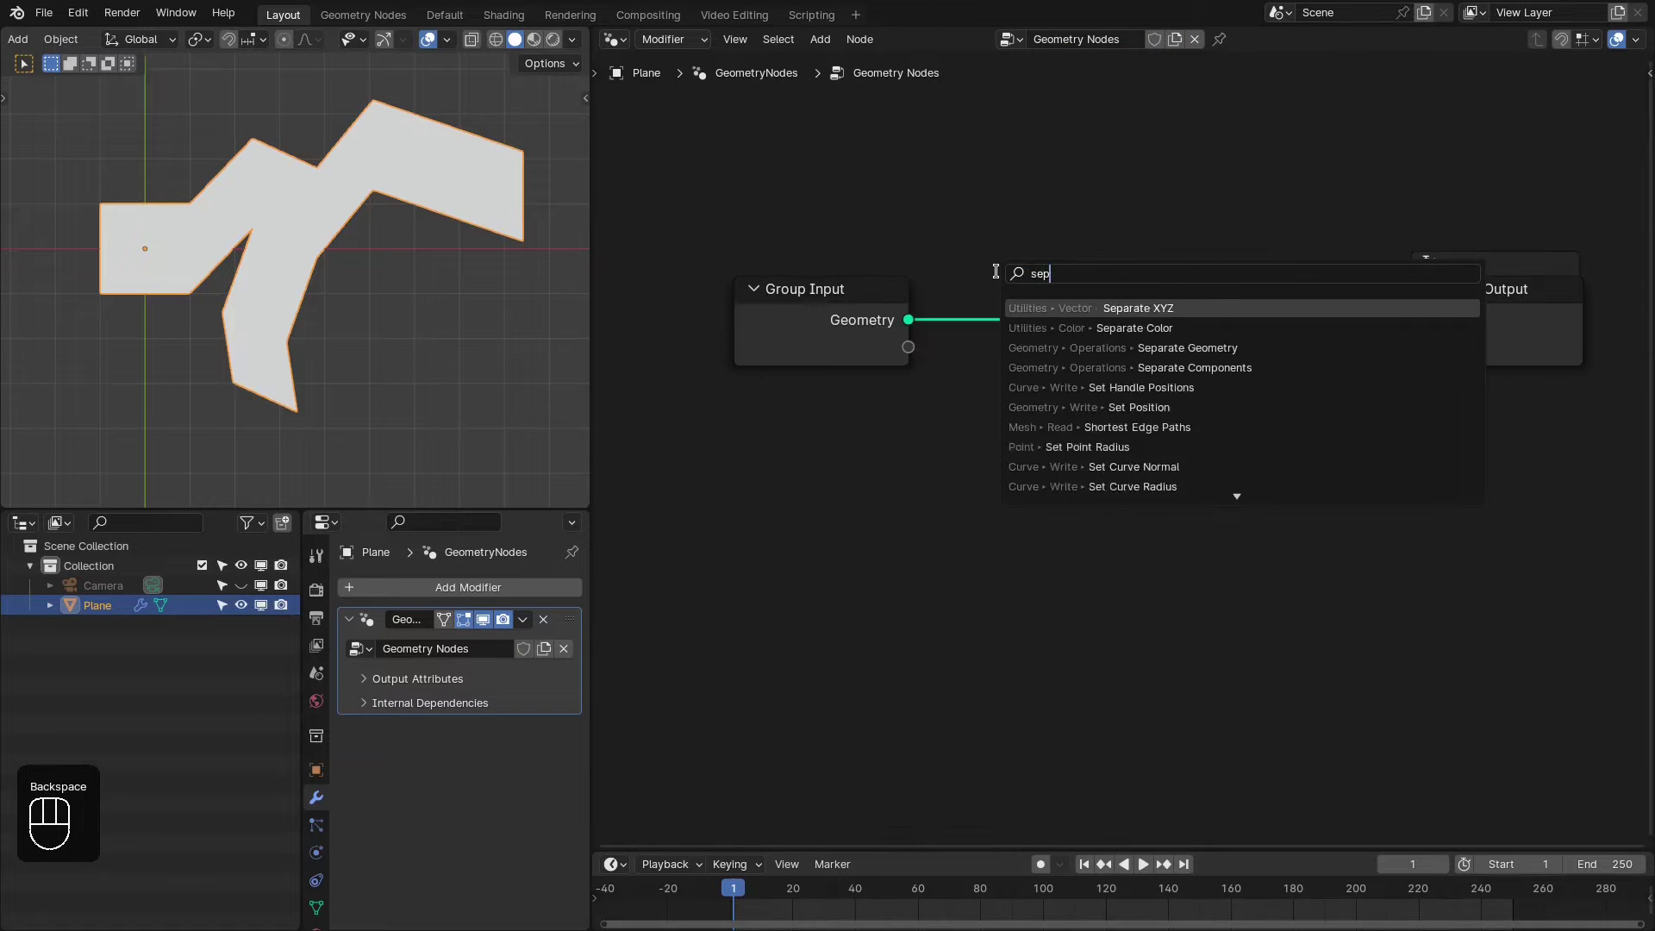
key(Down)
key(Down)
key(Return)
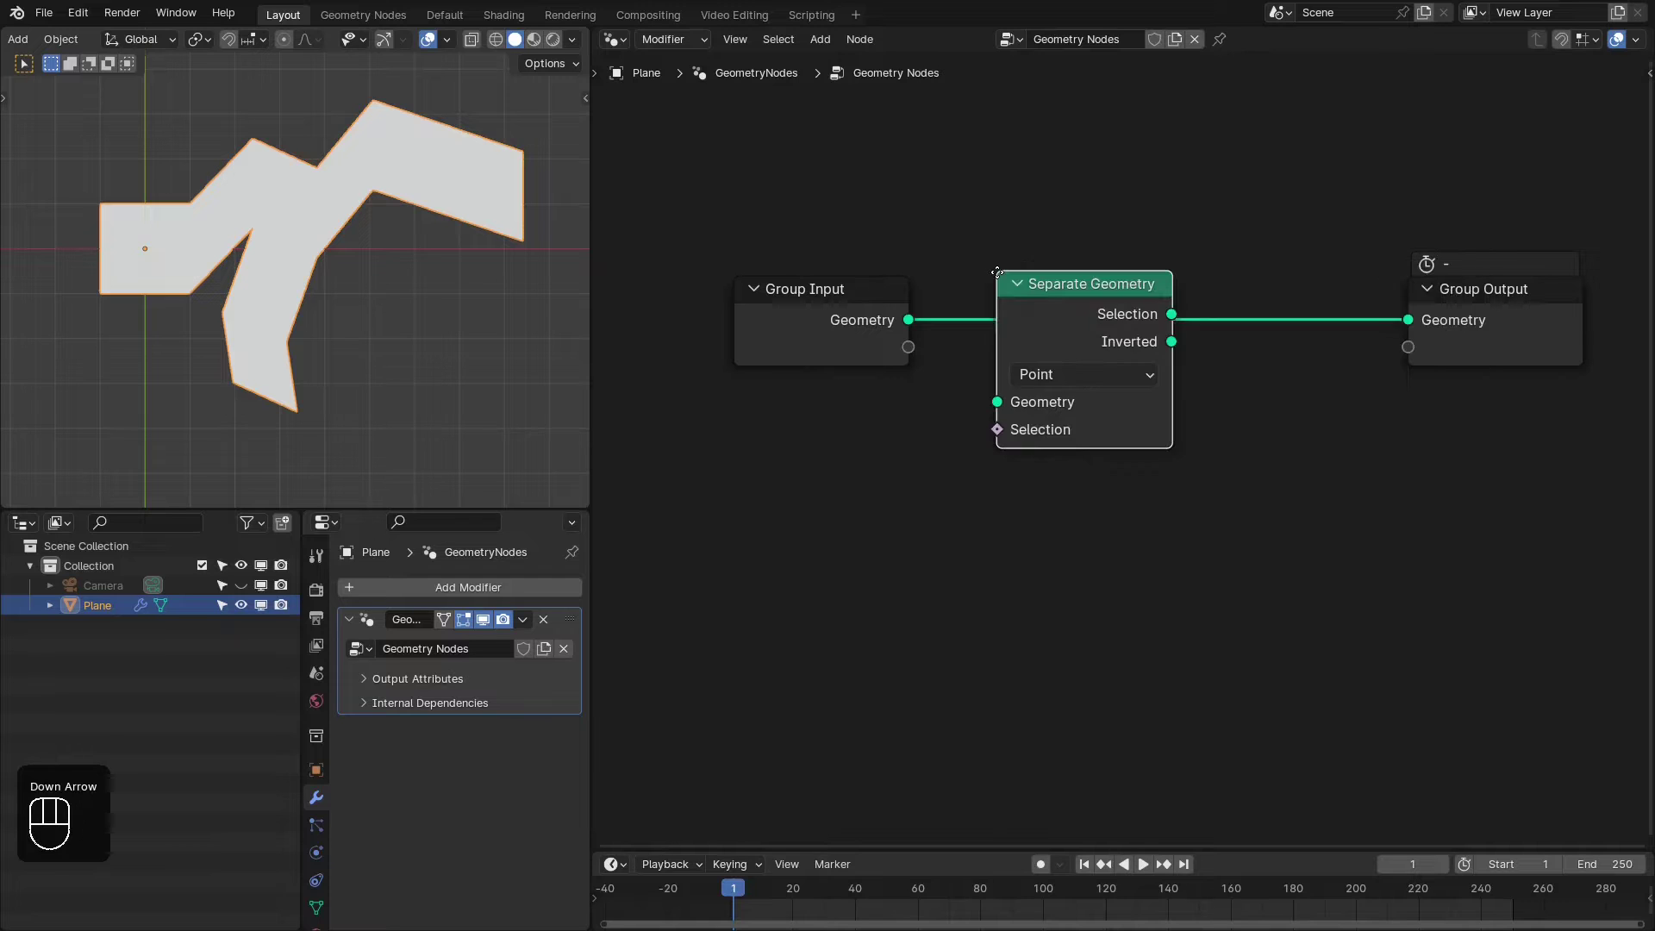
click(959, 284)
Add an integer Equal compare node feeding the Selection input of Separate Geometry and place it below that node
middle_drag(1025, 382, 1108, 247)
drag(1040, 307, 1125, 456)
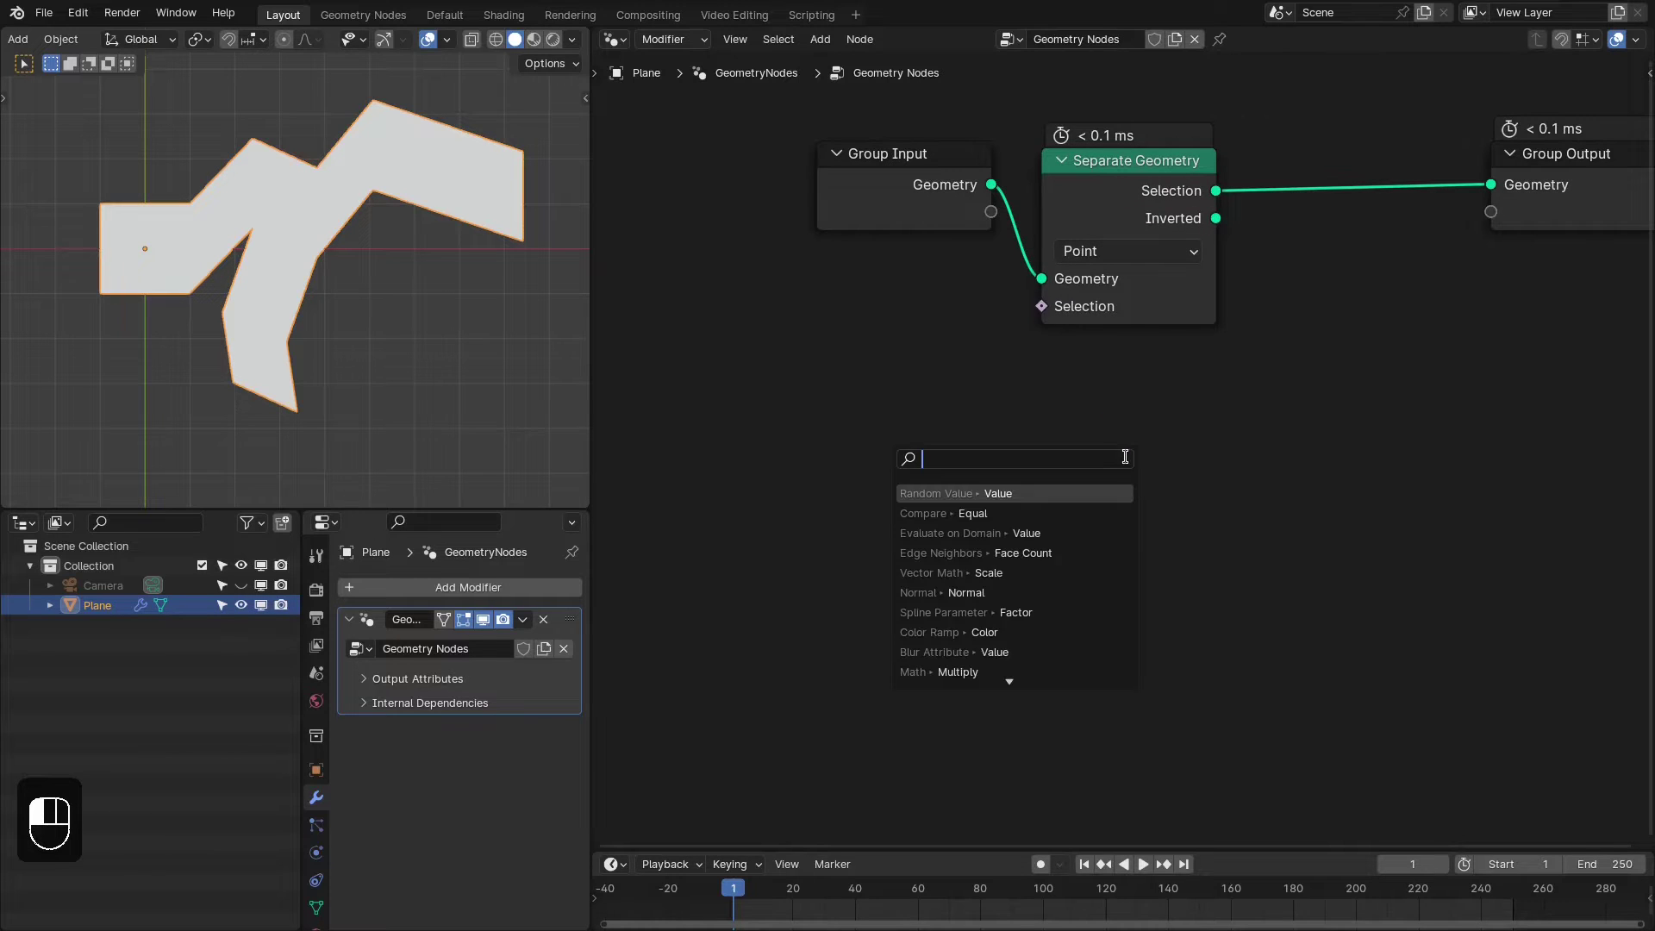
text(equal)
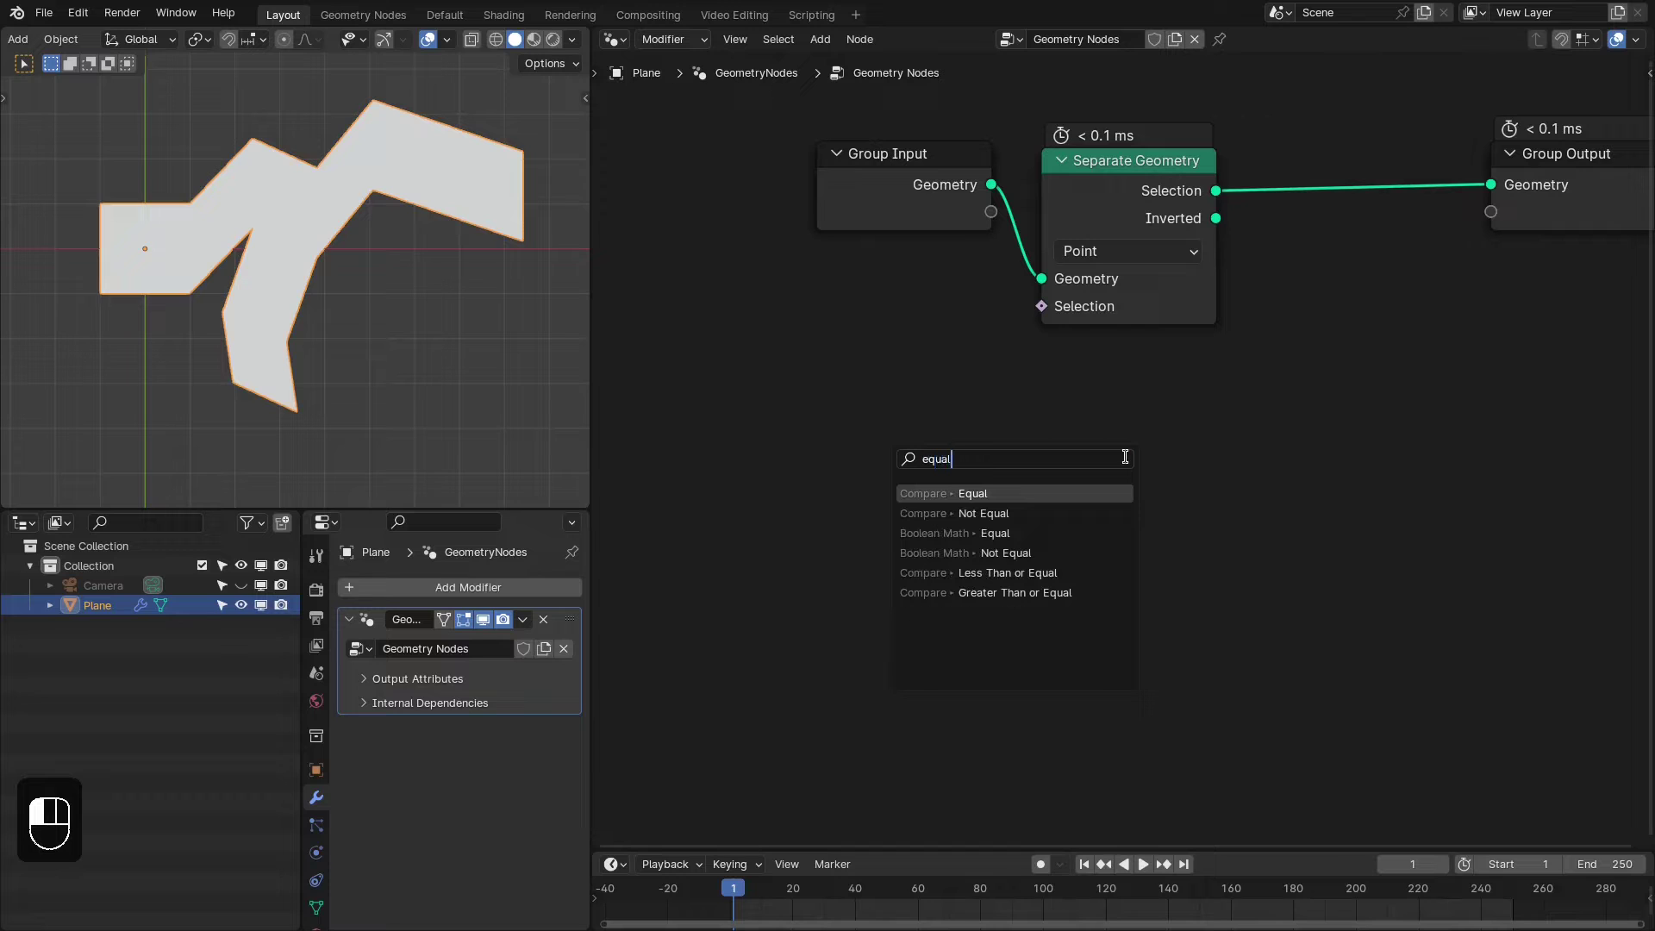
key(Return)
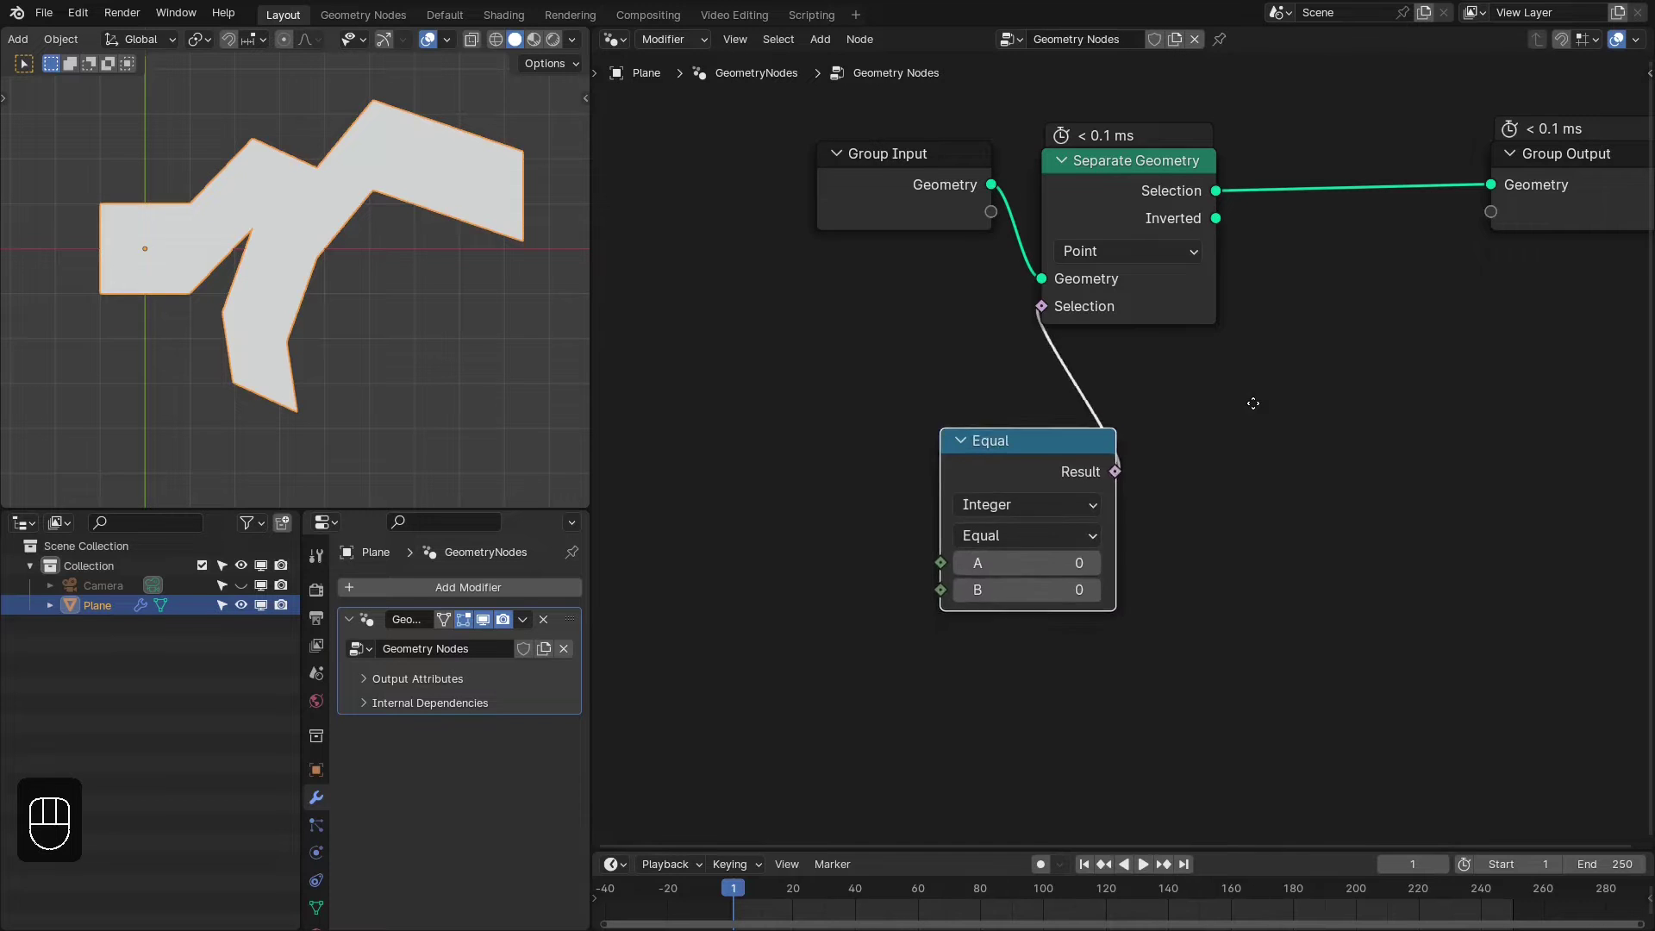
click(1252, 403)
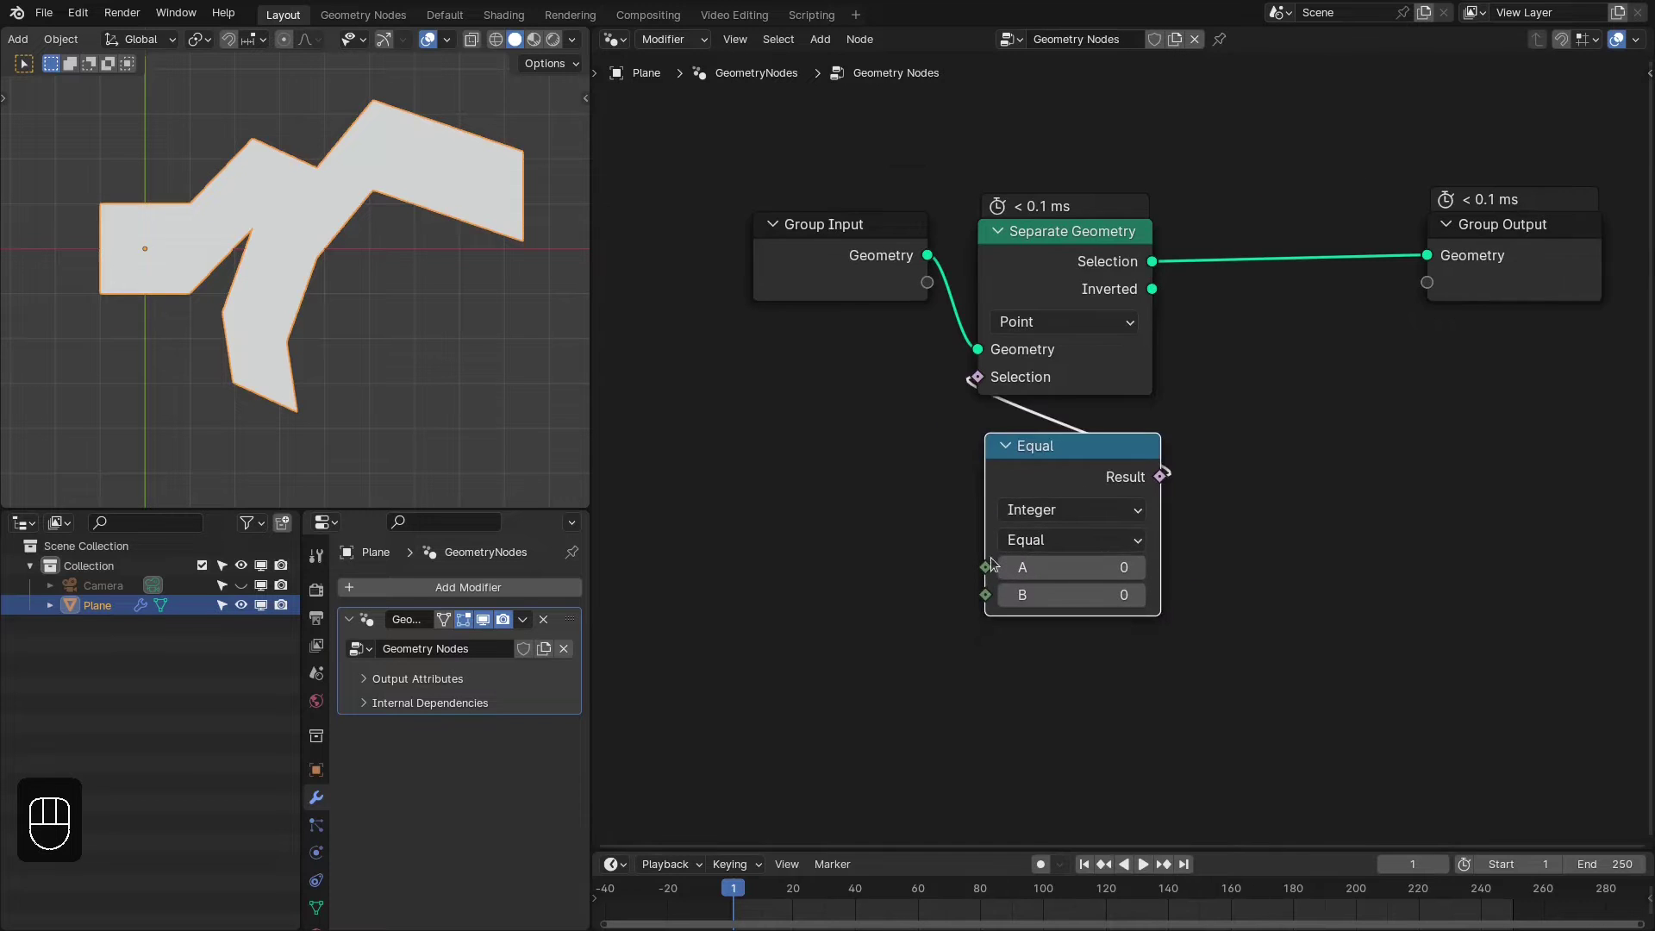
Add an Edge Neighbors node with Face Count feeding input A of the Equal node, and set B to 1
drag(986, 567, 923, 480)
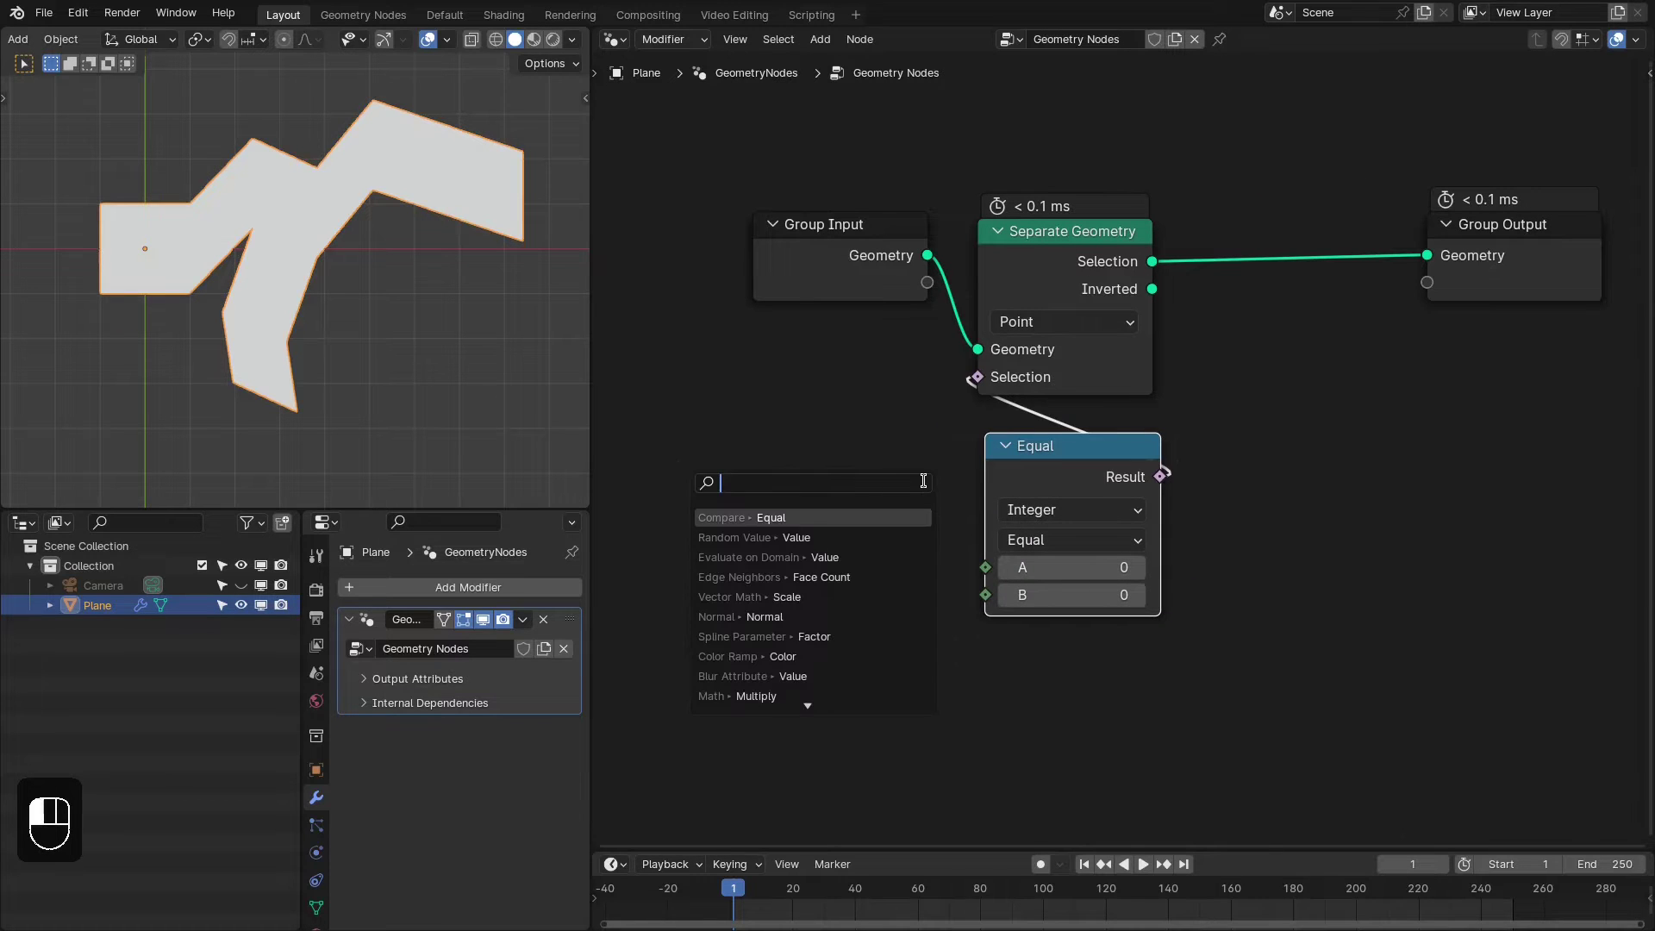
text(edge nei)
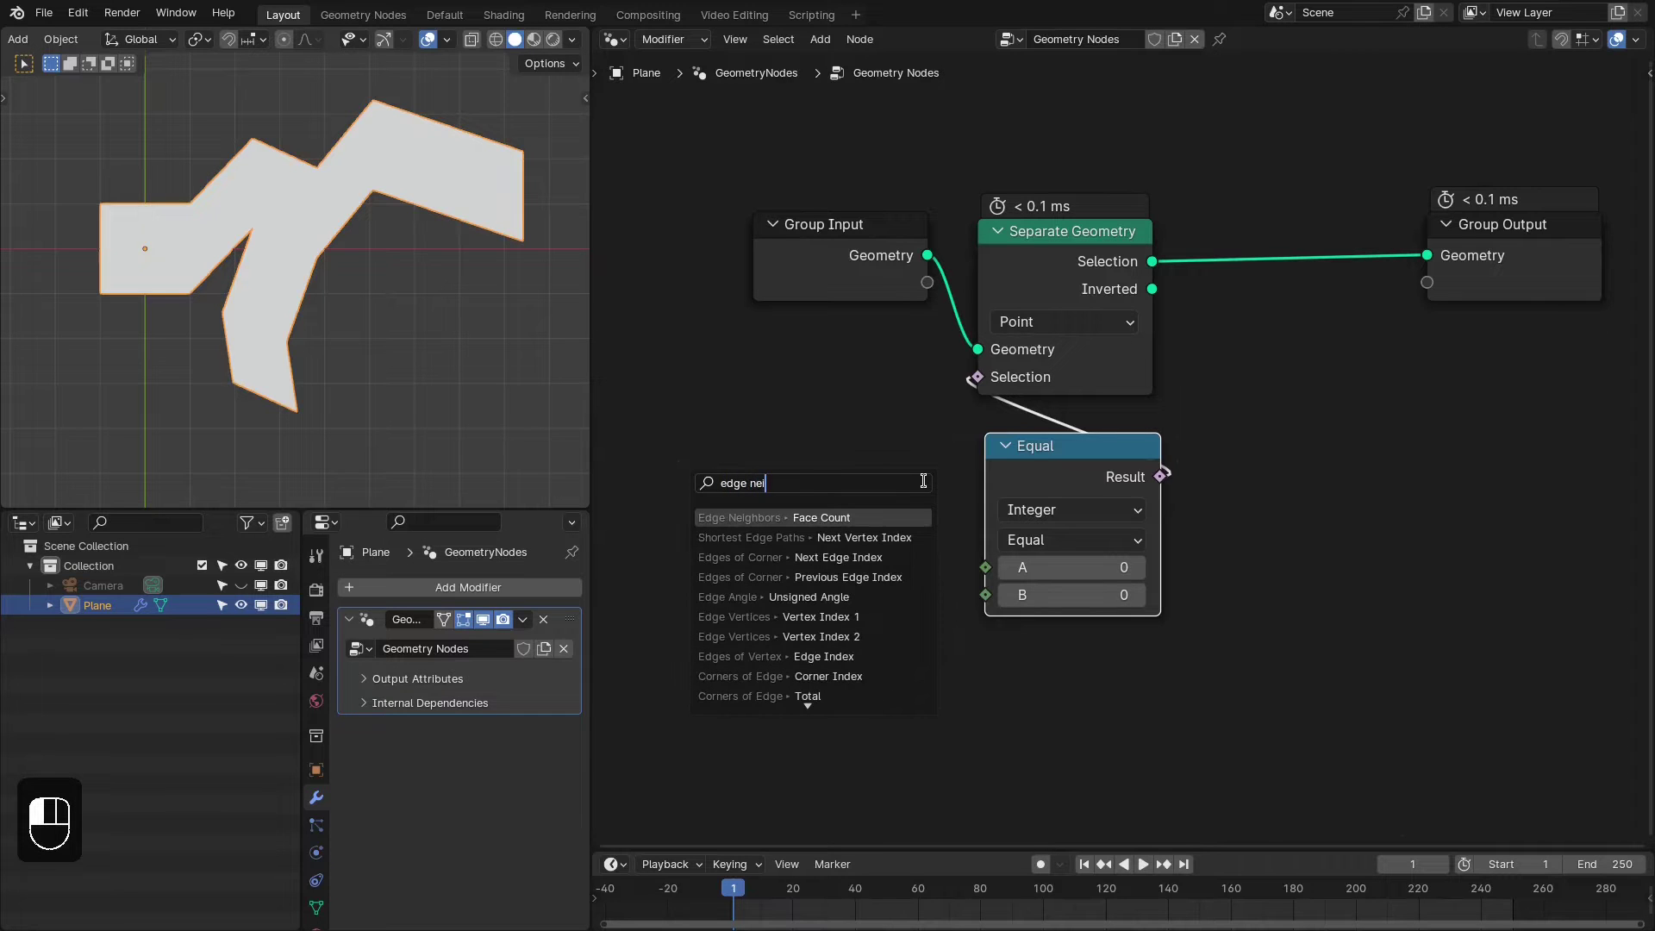
key(Return)
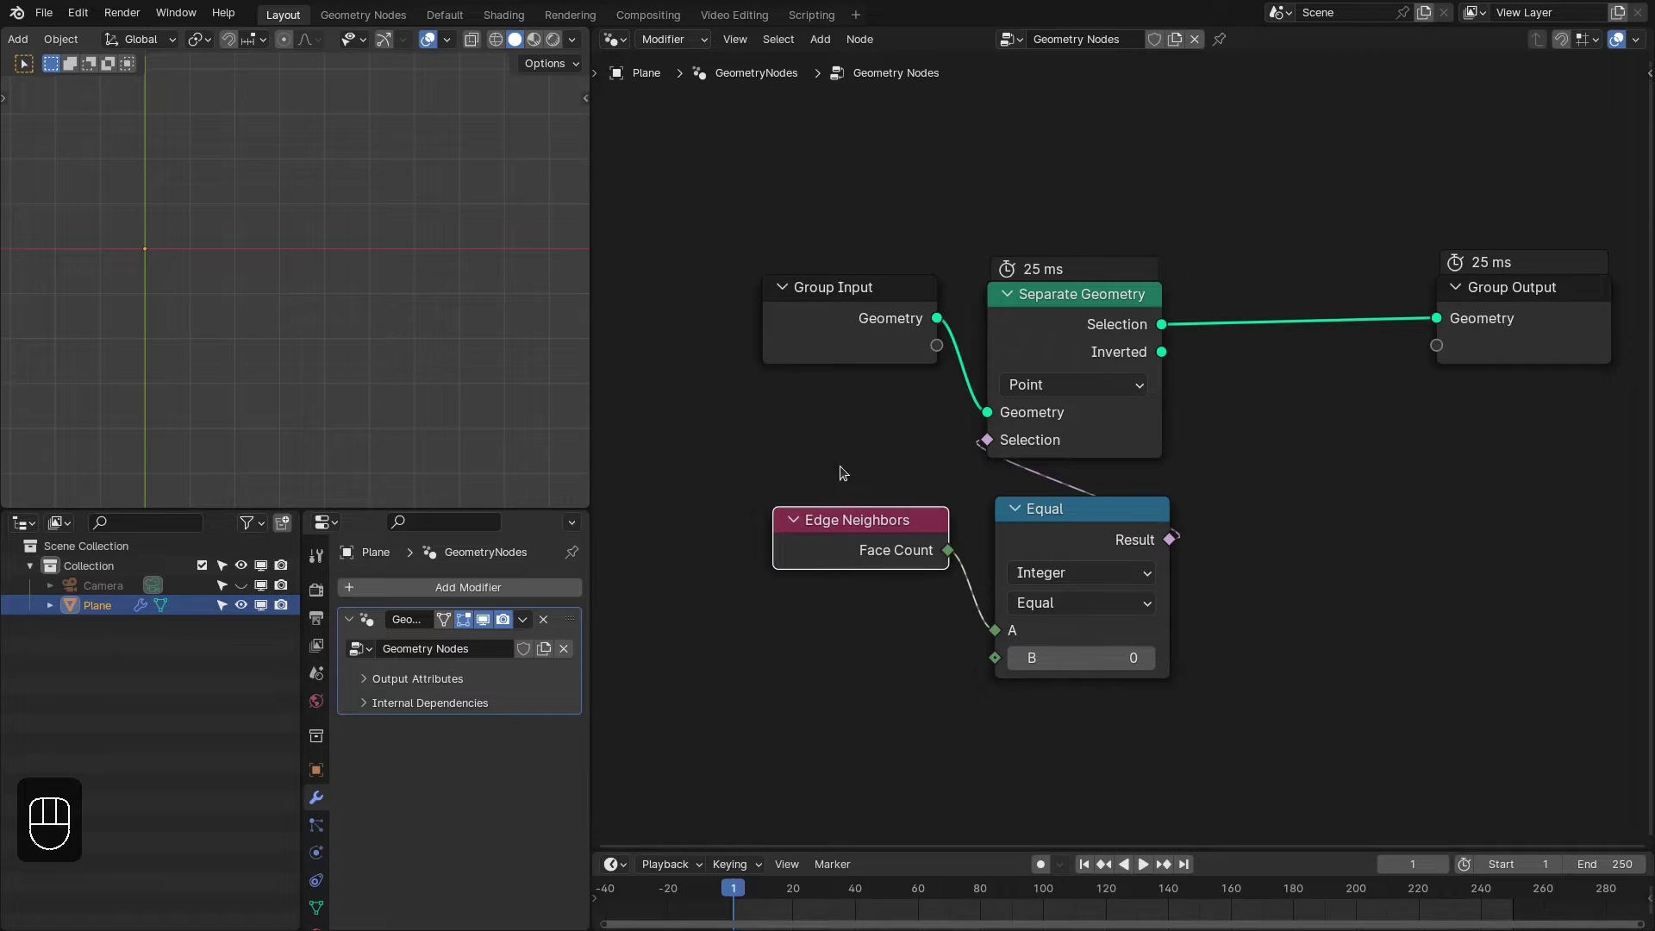
drag(795, 480, 891, 525)
right_drag(891, 525, 893, 526)
right_drag(871, 514, 866, 508)
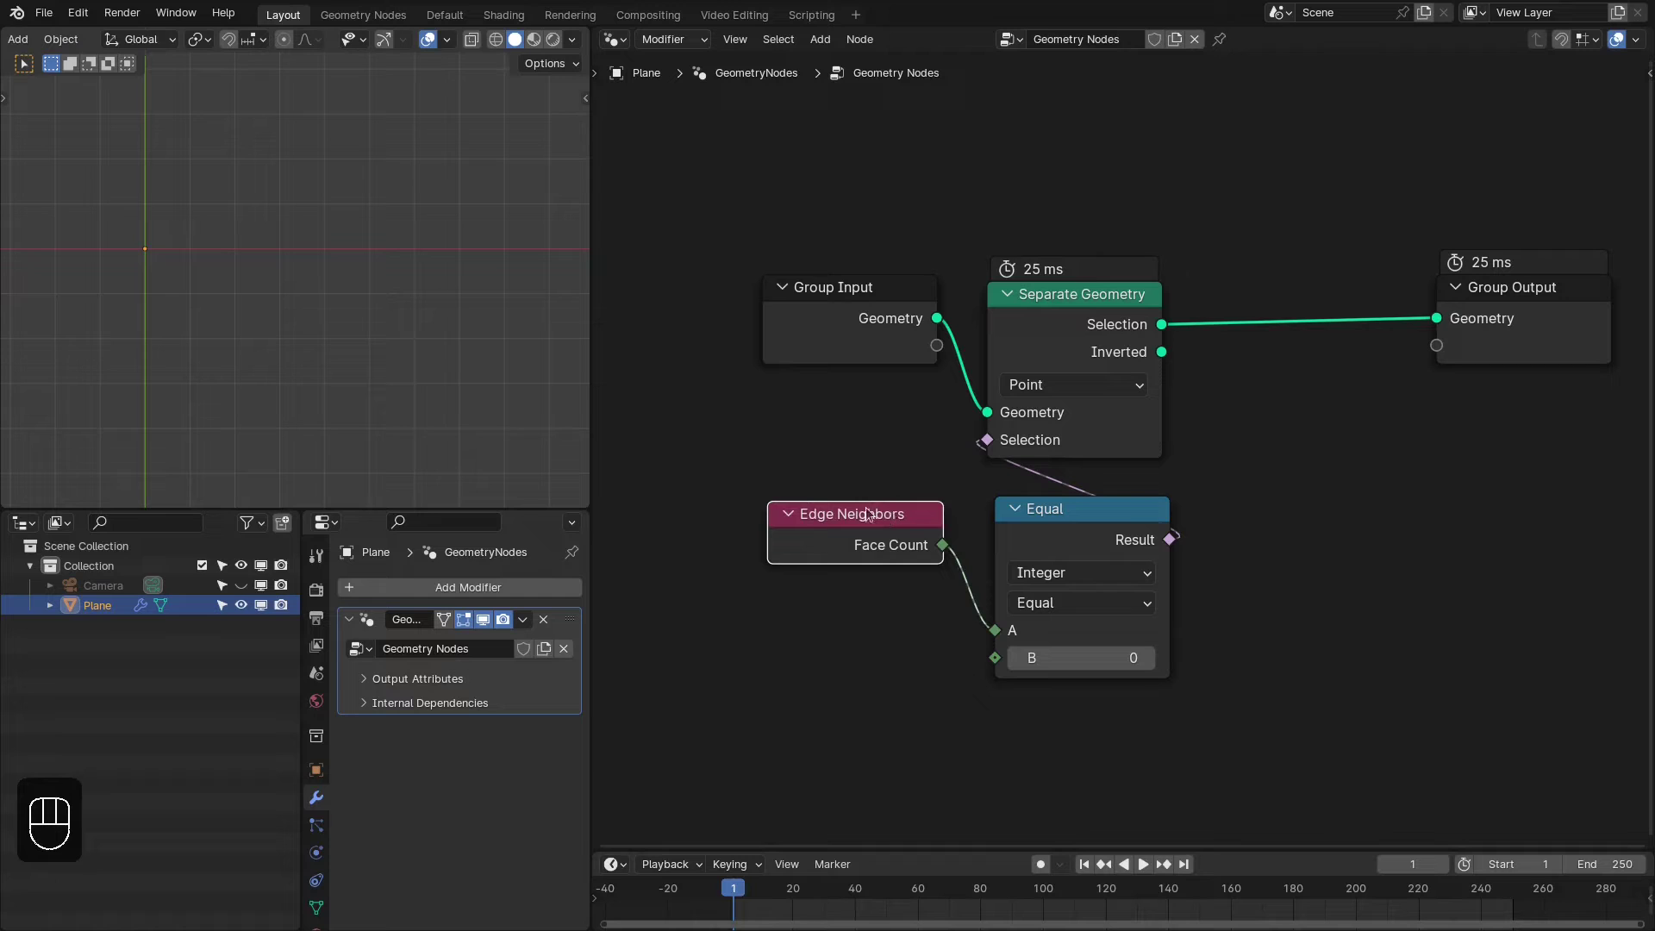
click(1145, 660)
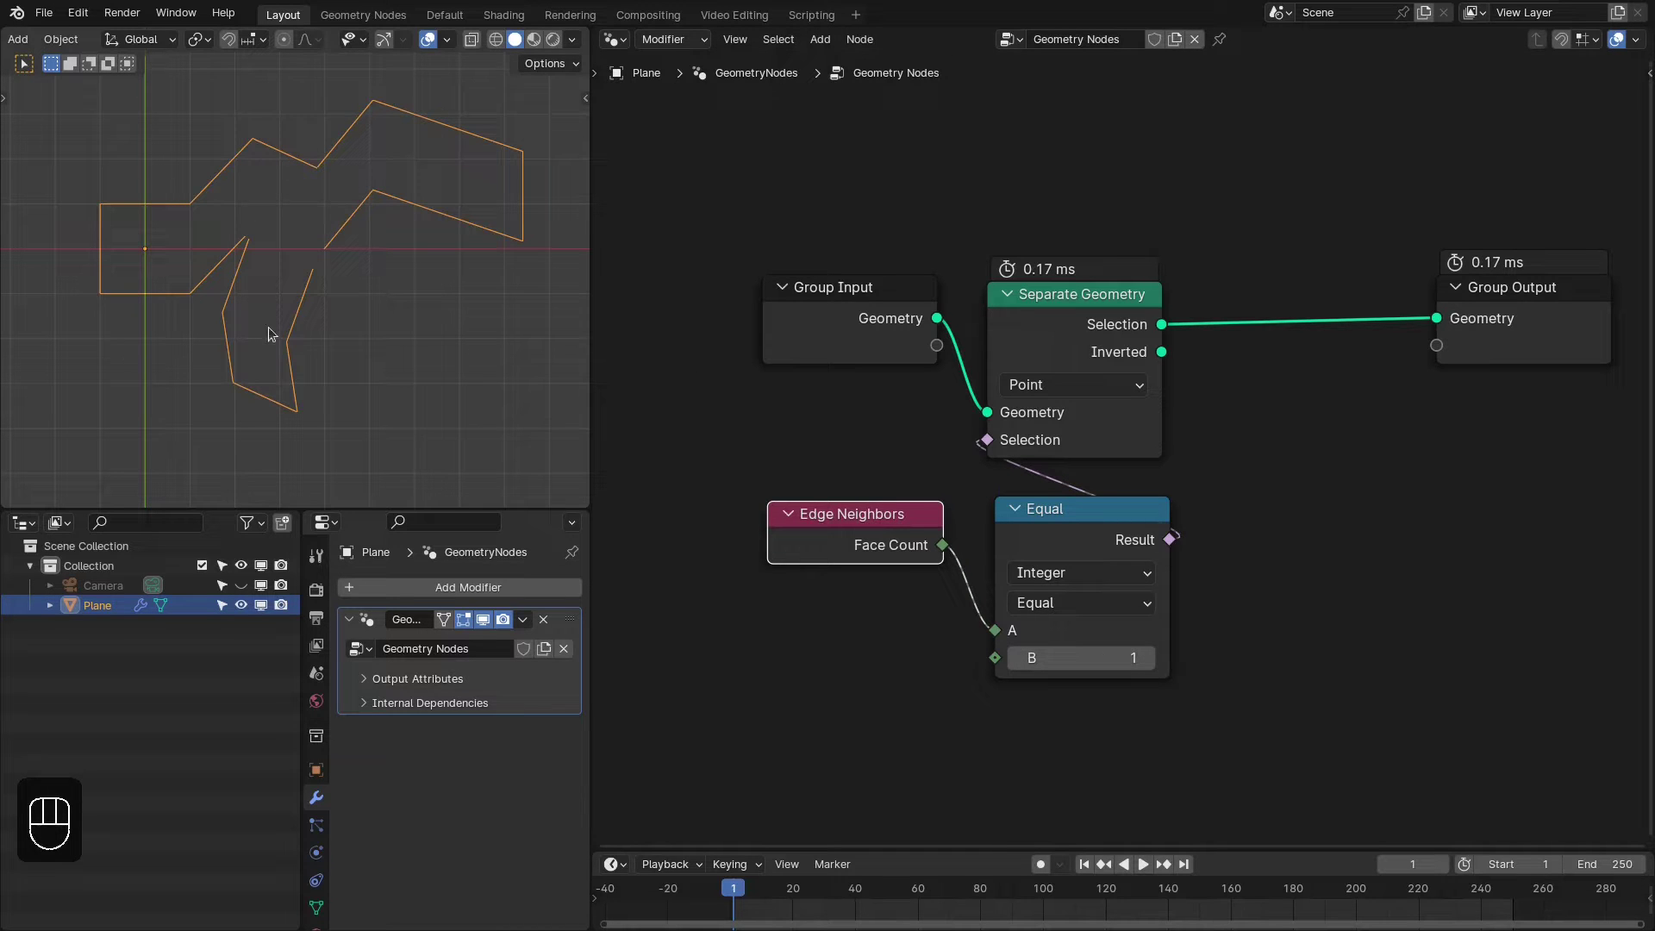
Turn off the node timings overlay and move the Edge Neighbors and Equal nodes ahead of Separate Geometry
click(1635, 39)
click(1540, 178)
middle_drag(1034, 532, 978, 519)
right_drag(978, 519, 977, 517)
middle_drag(1019, 520, 1171, 503)
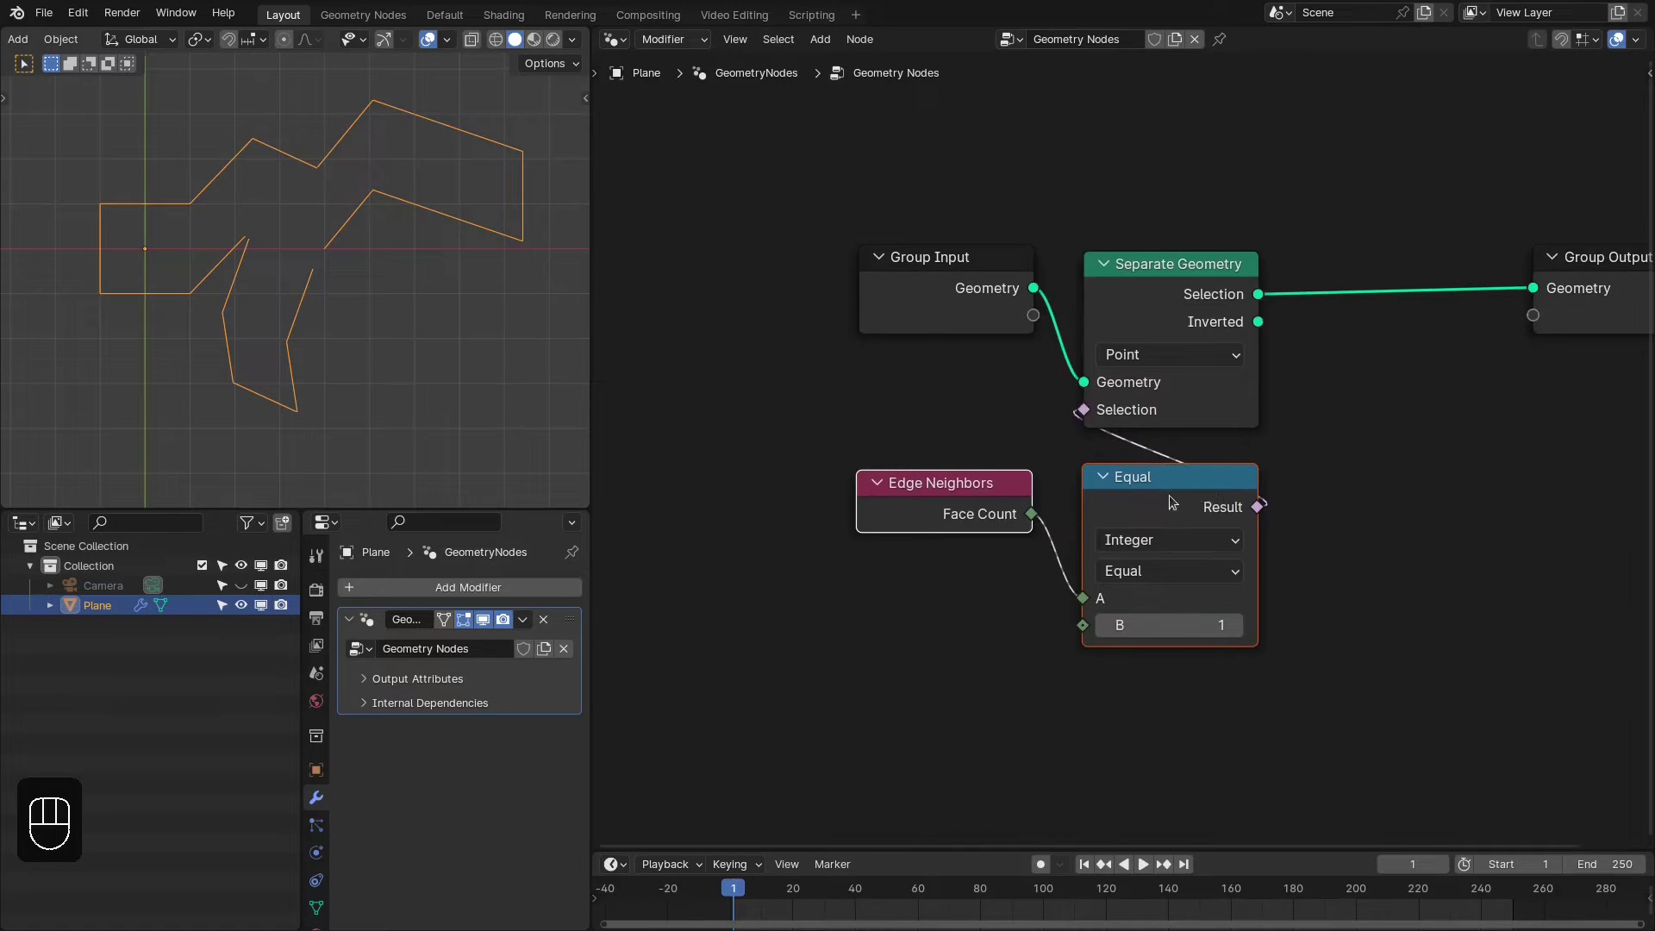
right_drag(1169, 501, 950, 493)
middle_drag(962, 490, 979, 490)
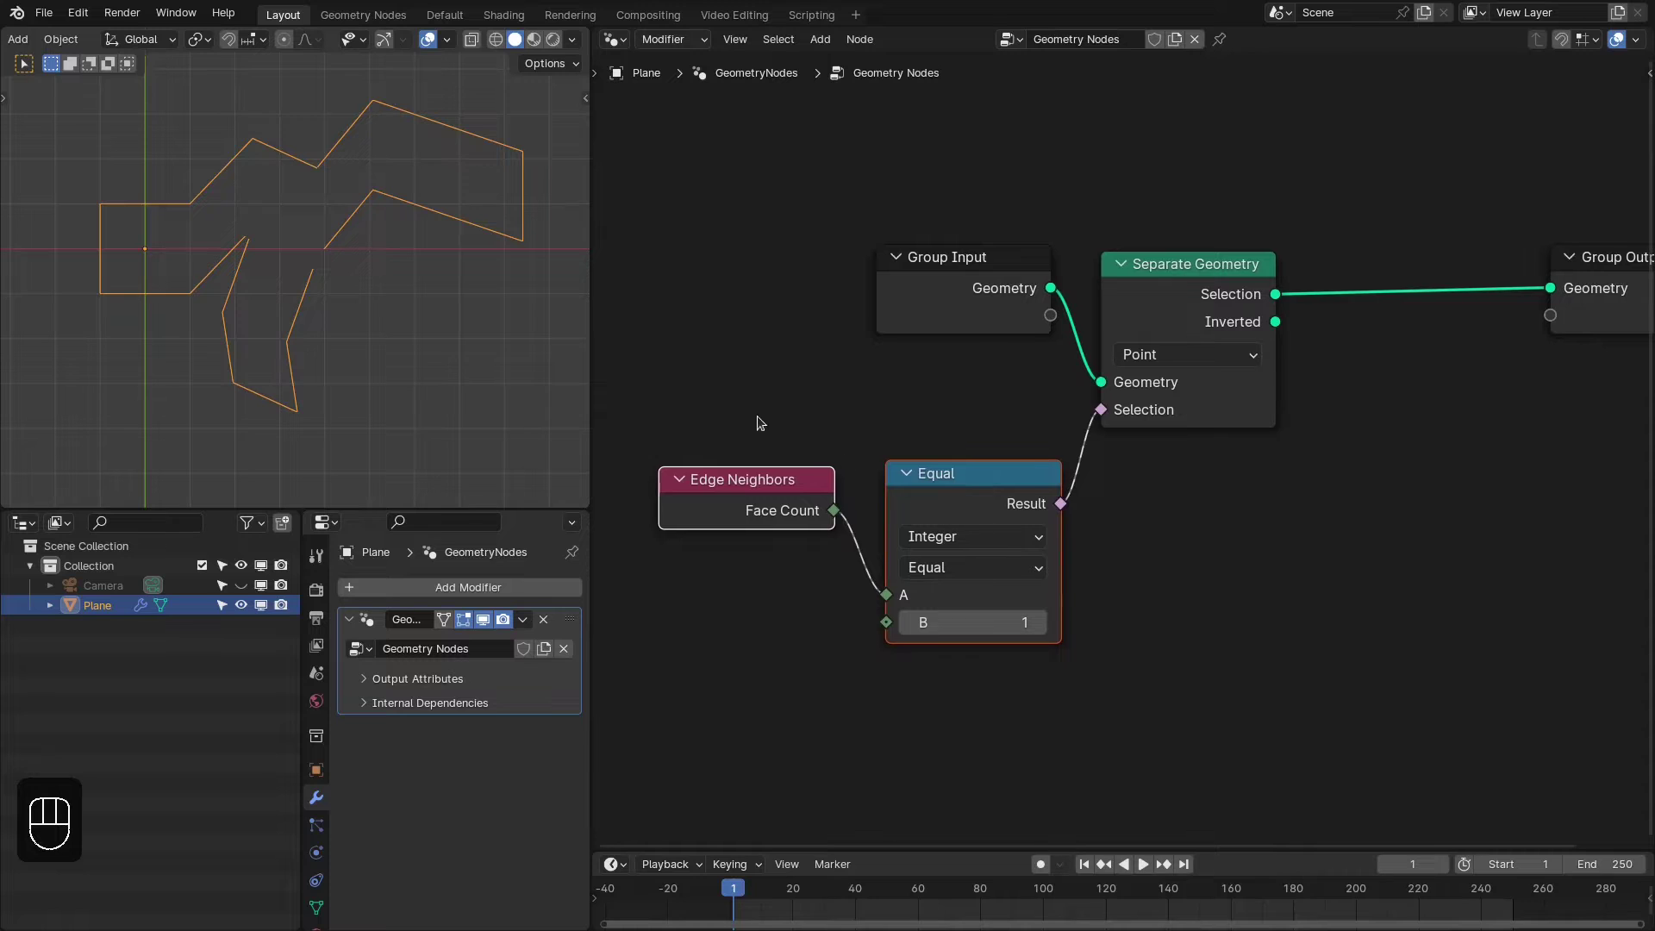
drag(756, 416, 970, 505)
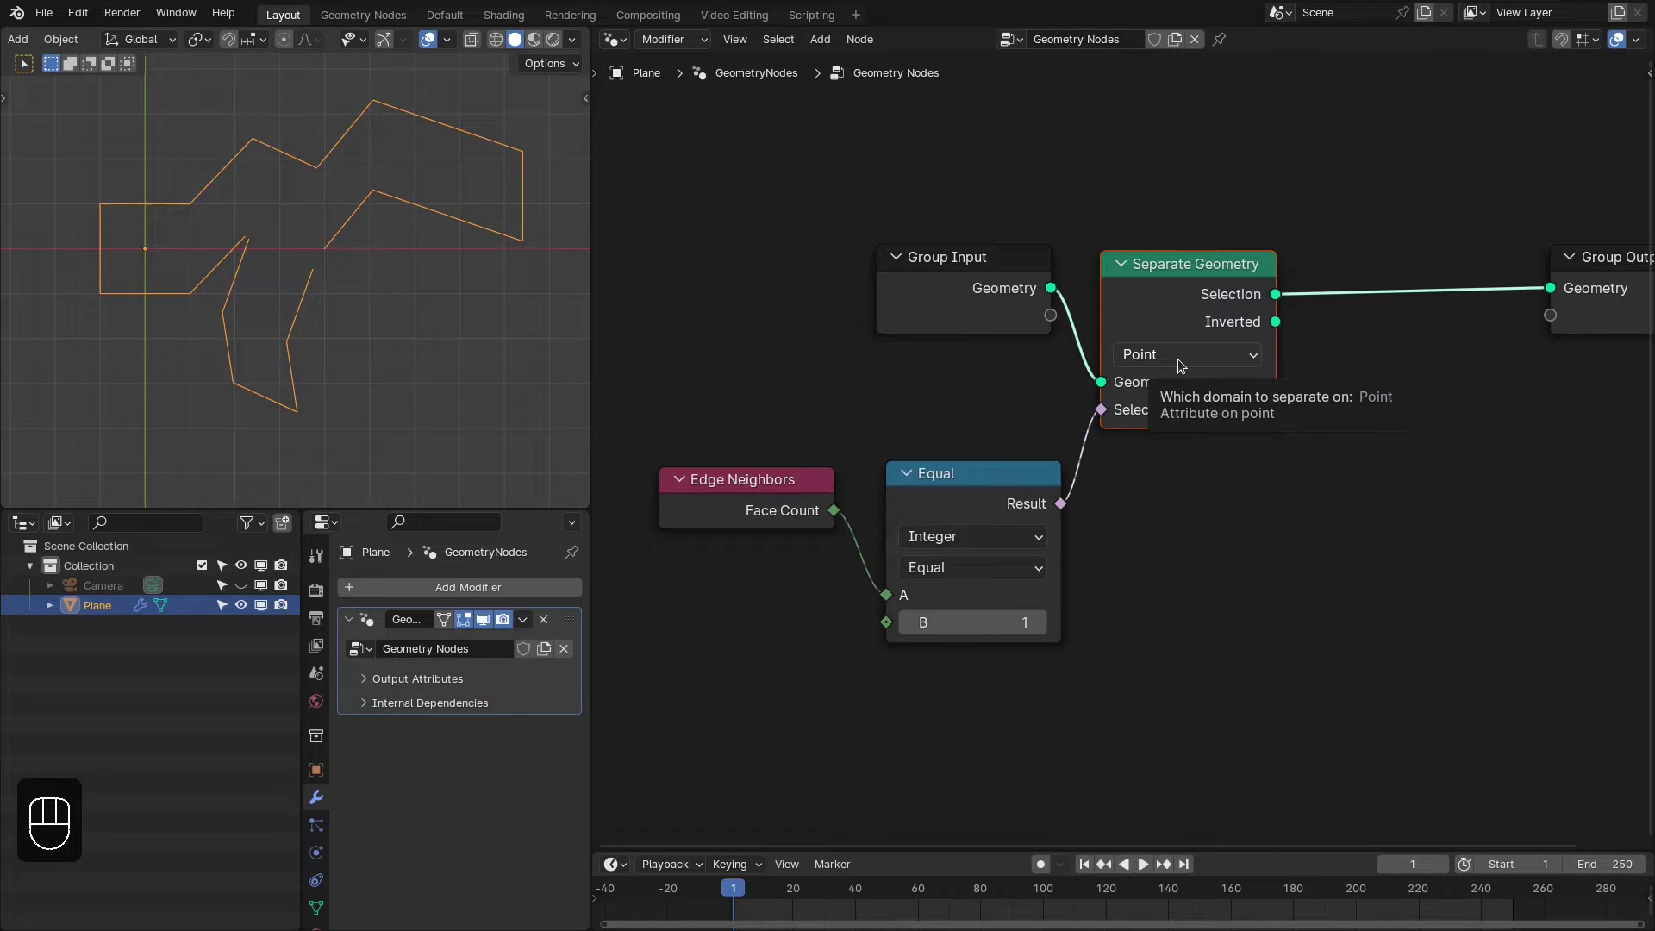
drag(948, 486, 934, 489)
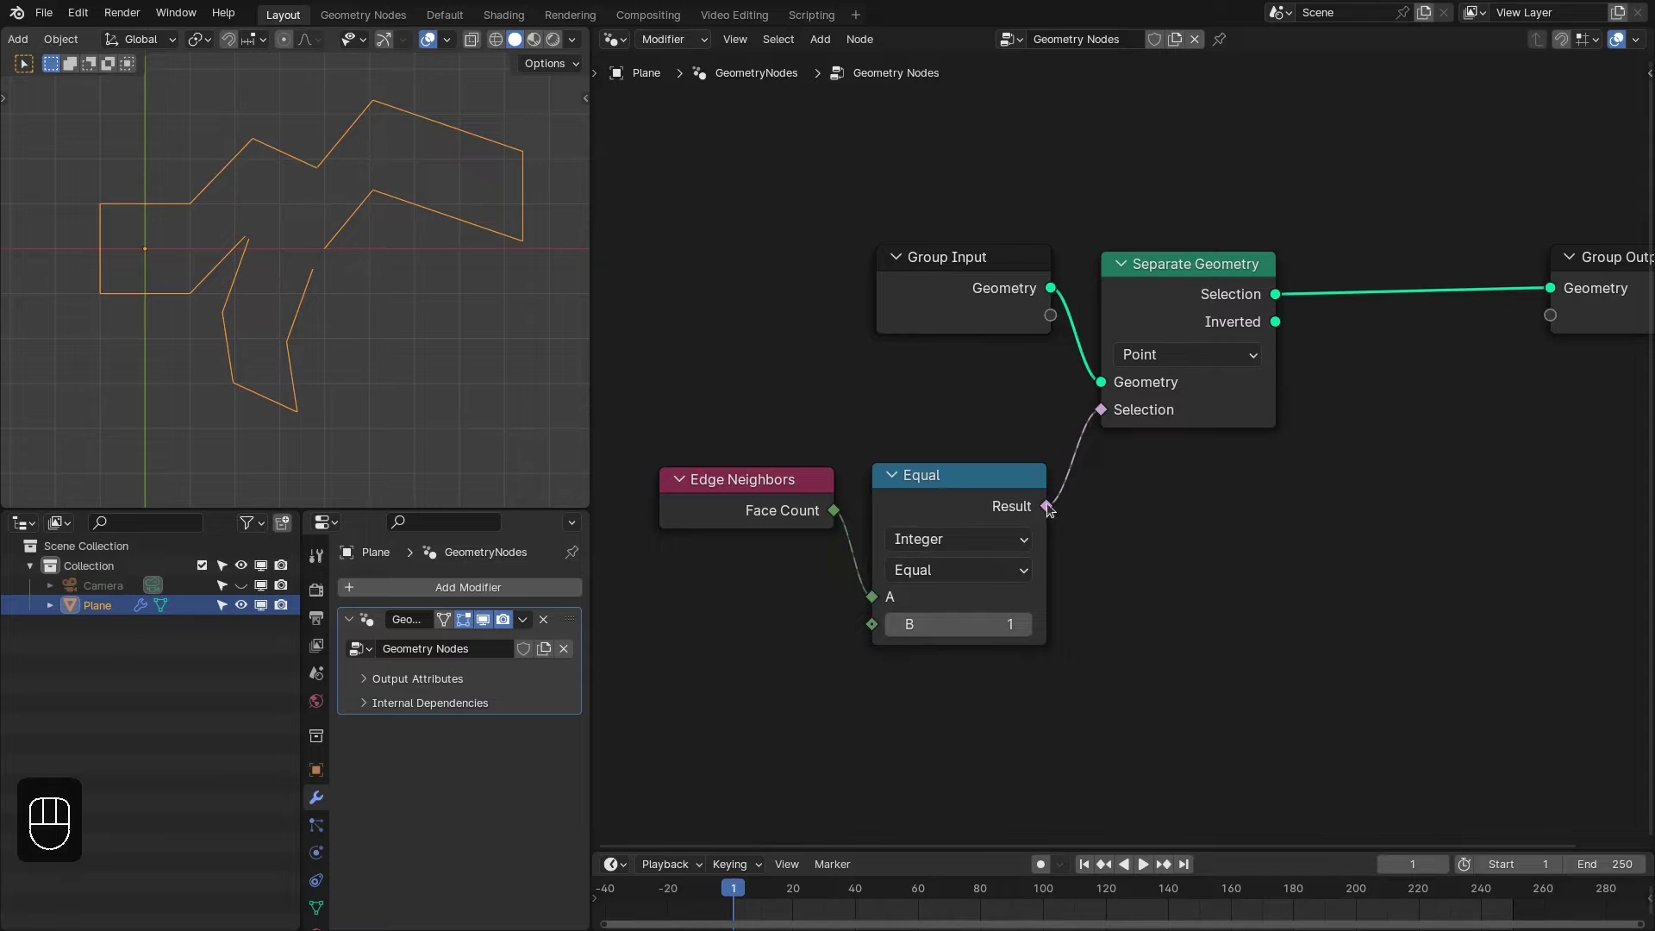
Route the Equal result through a Boolean Evaluate on Domain node set to Edge and into the Selection of Separate Geometry
drag(1046, 507, 1136, 527)
text(evale)
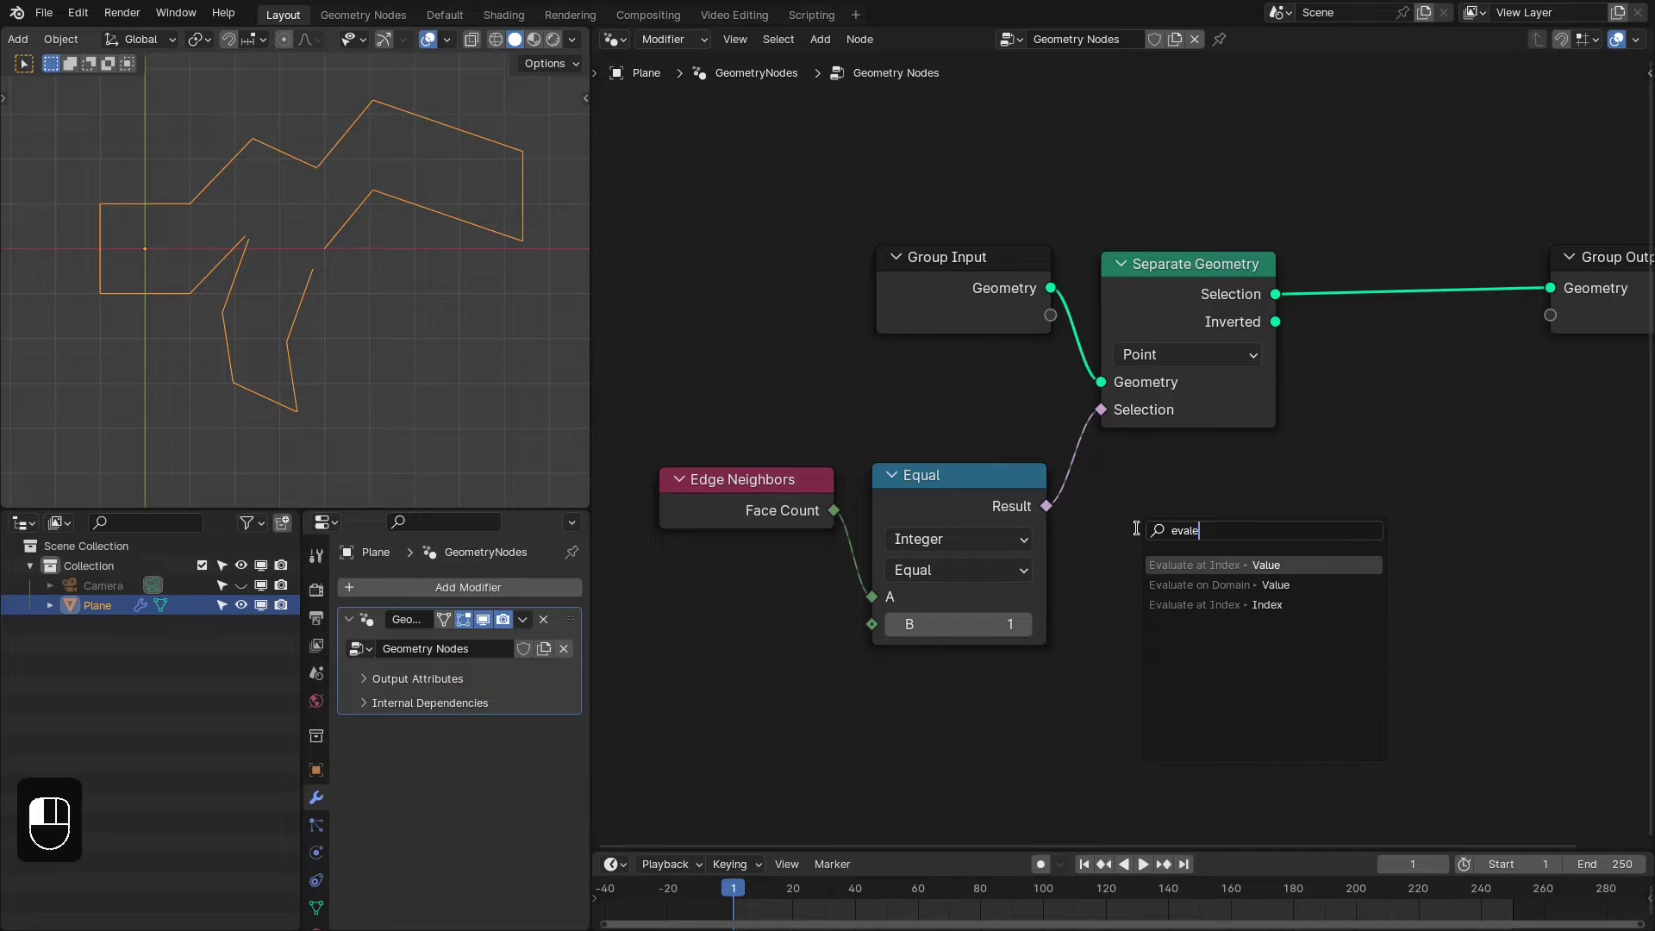
key(Down)
key(Return)
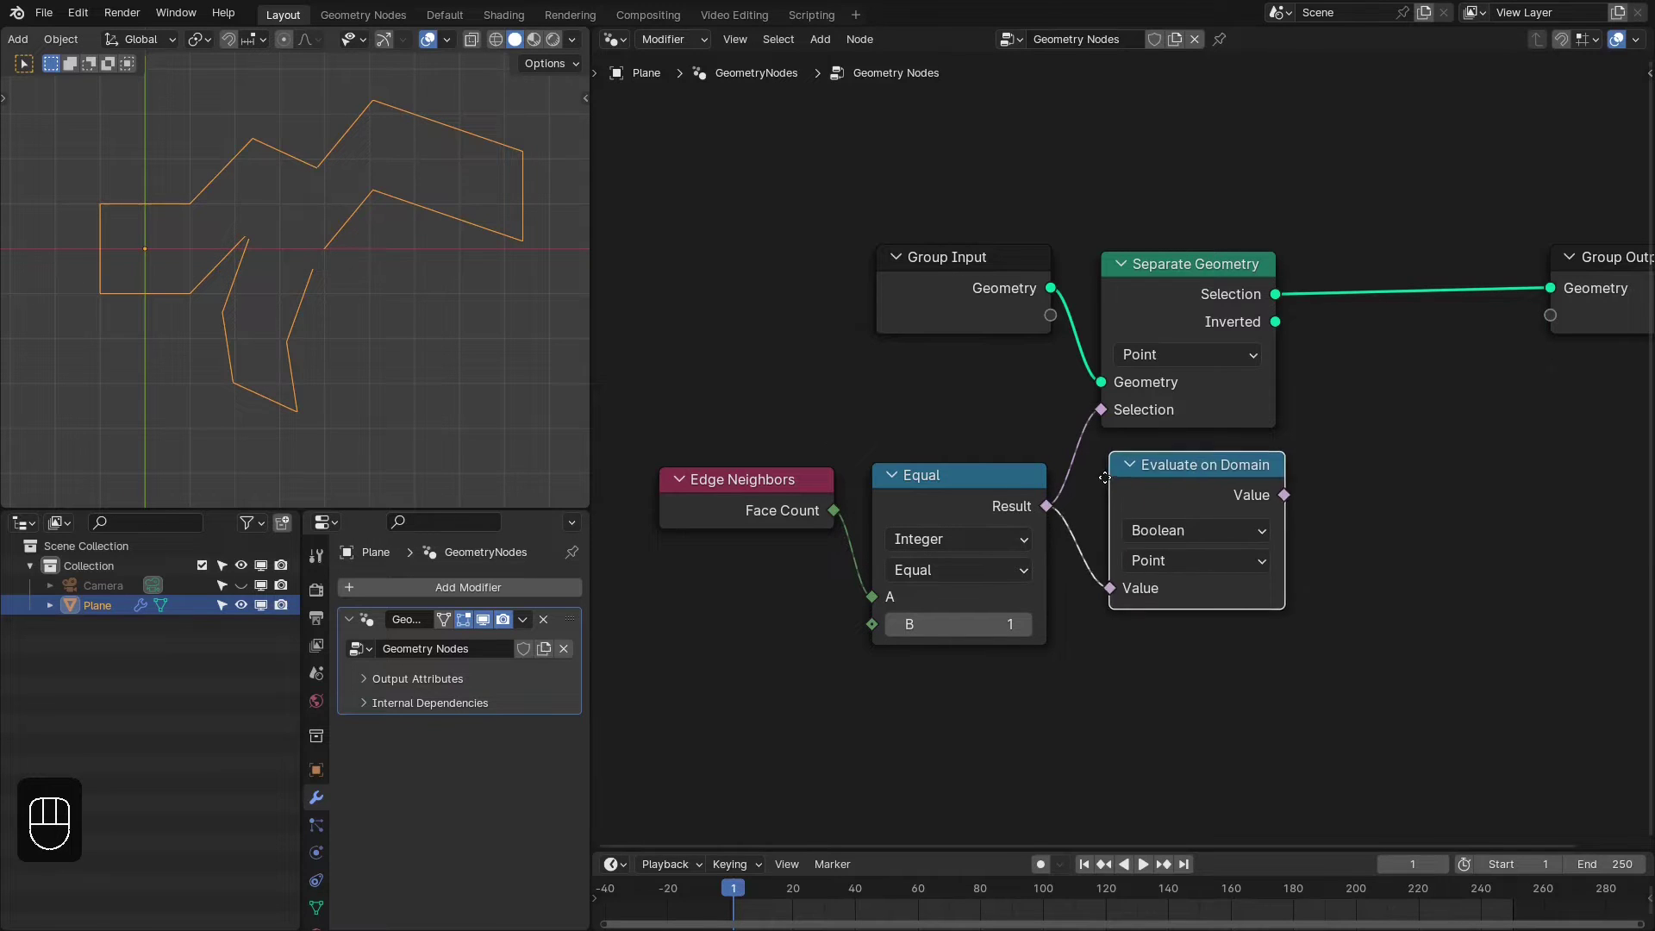
click(1100, 484)
click(1150, 568)
click(1157, 657)
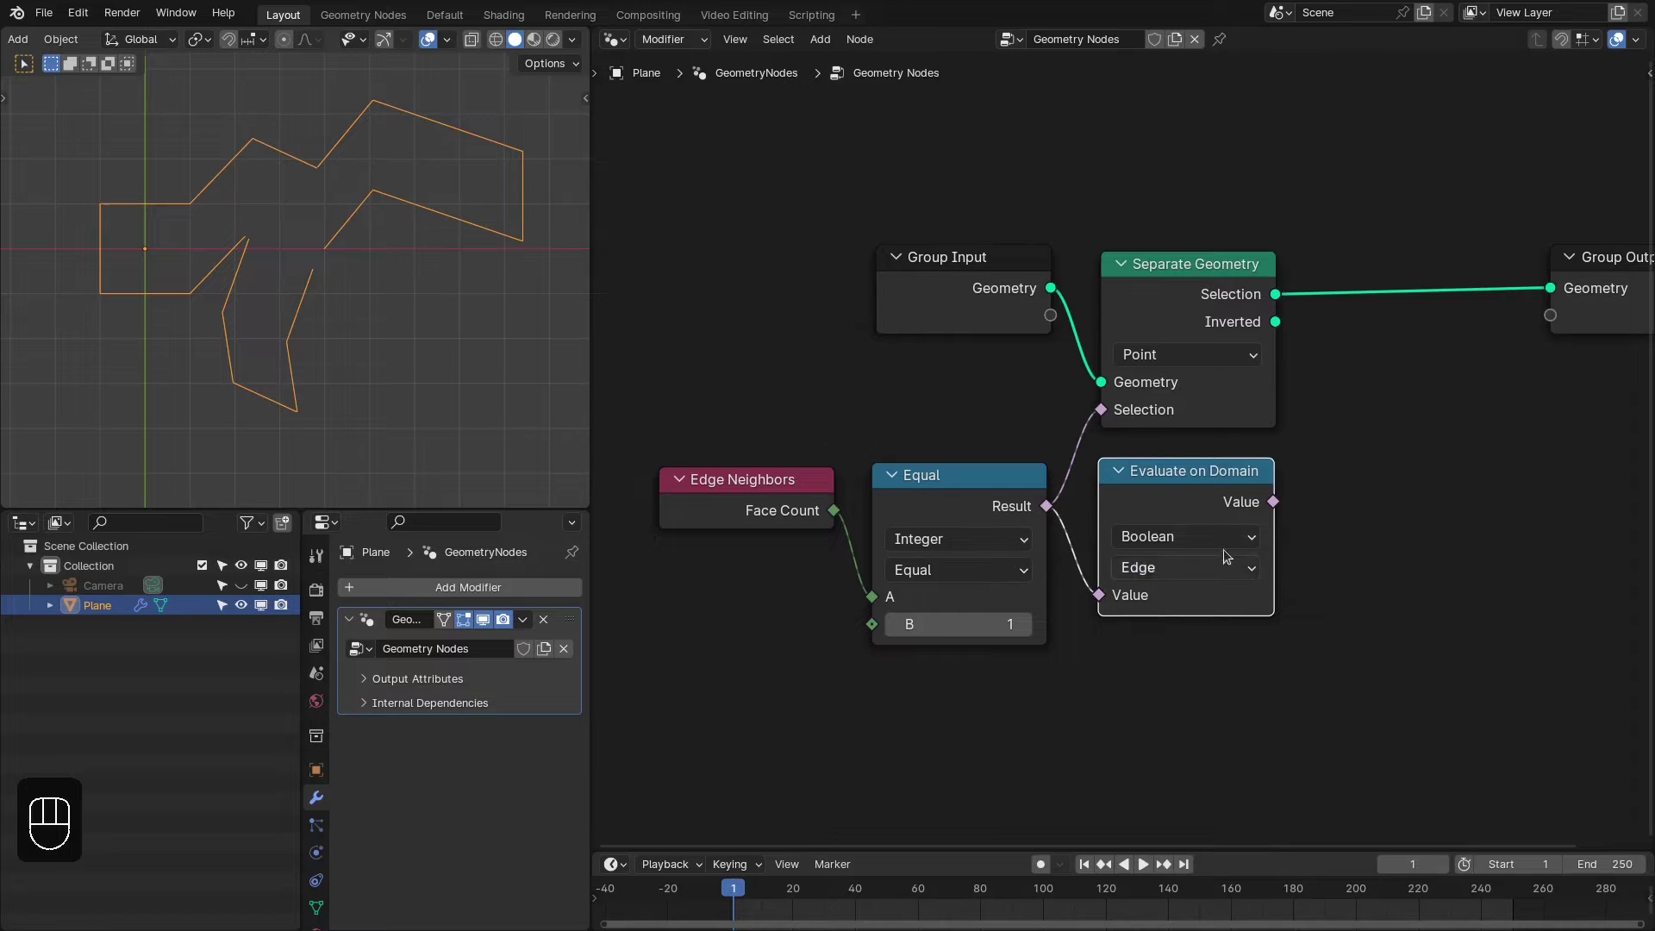
drag(1273, 502, 1100, 409)
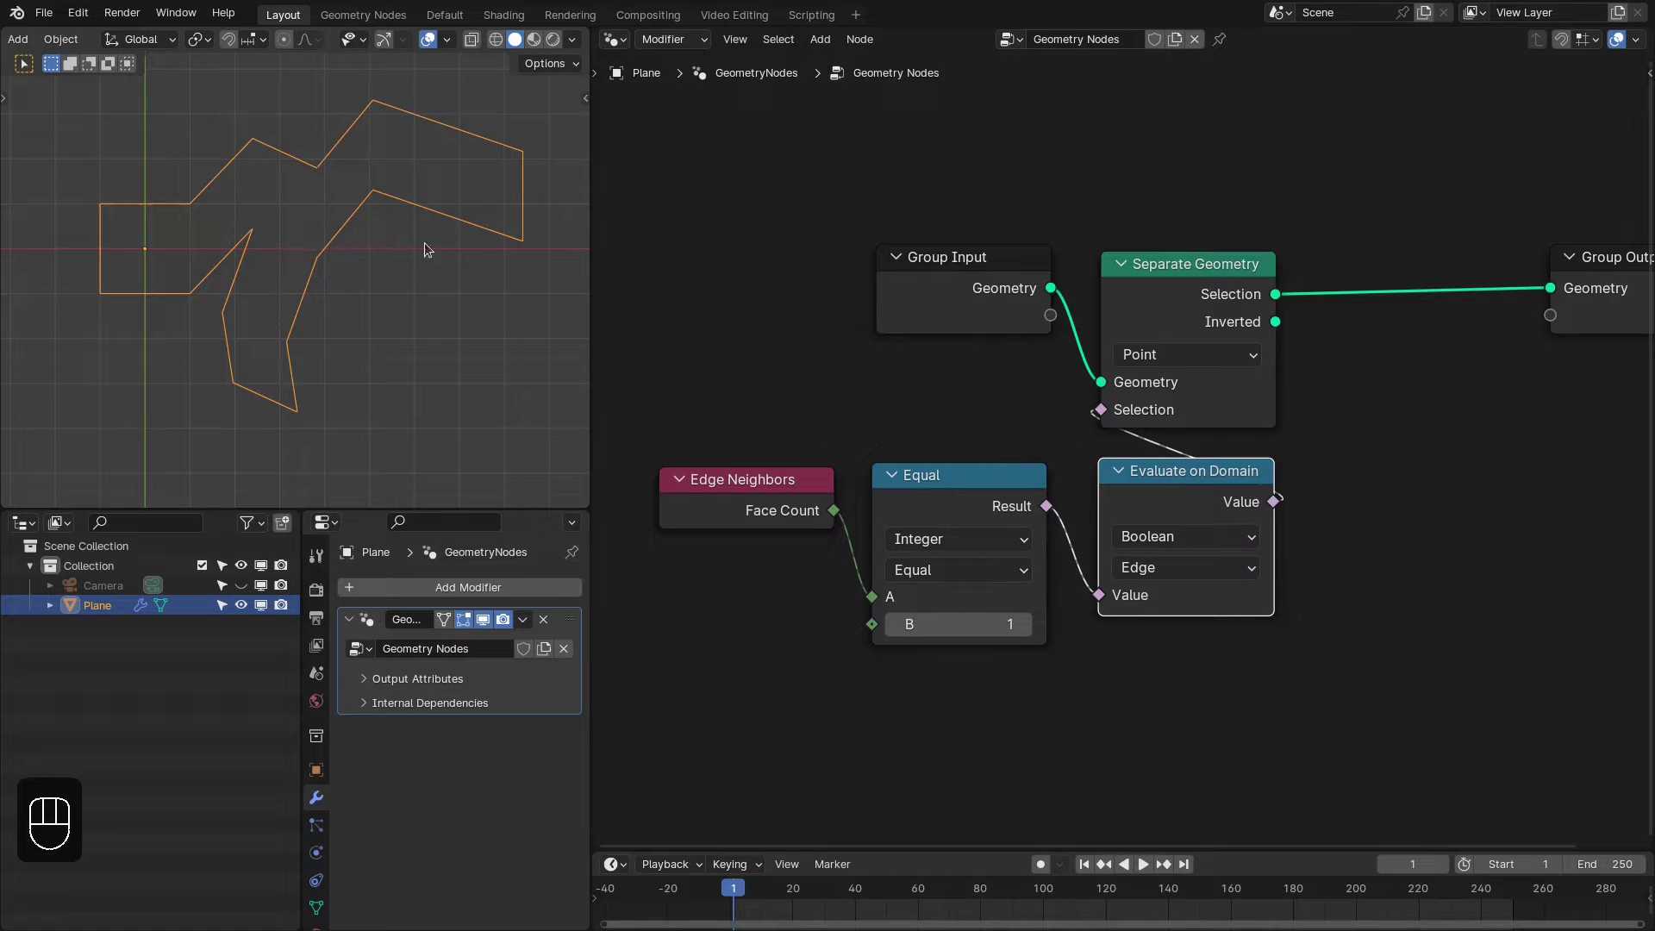
Mute and unmute the Evaluate on Domain node to compare the resulting outline
key(m)
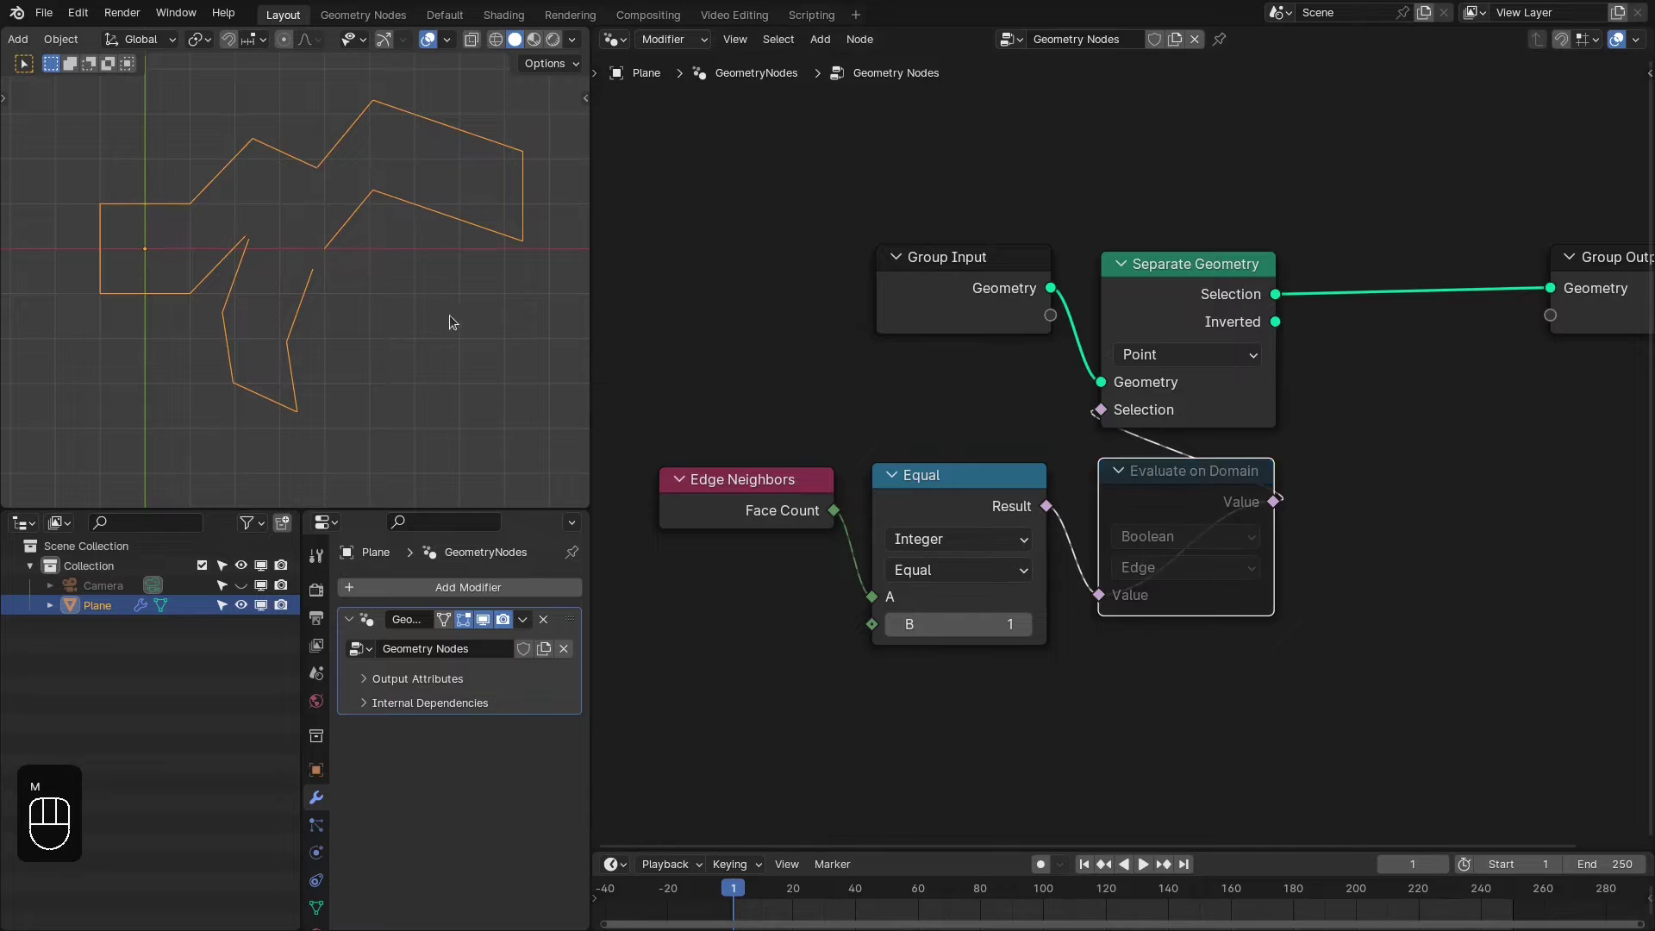
key(m)
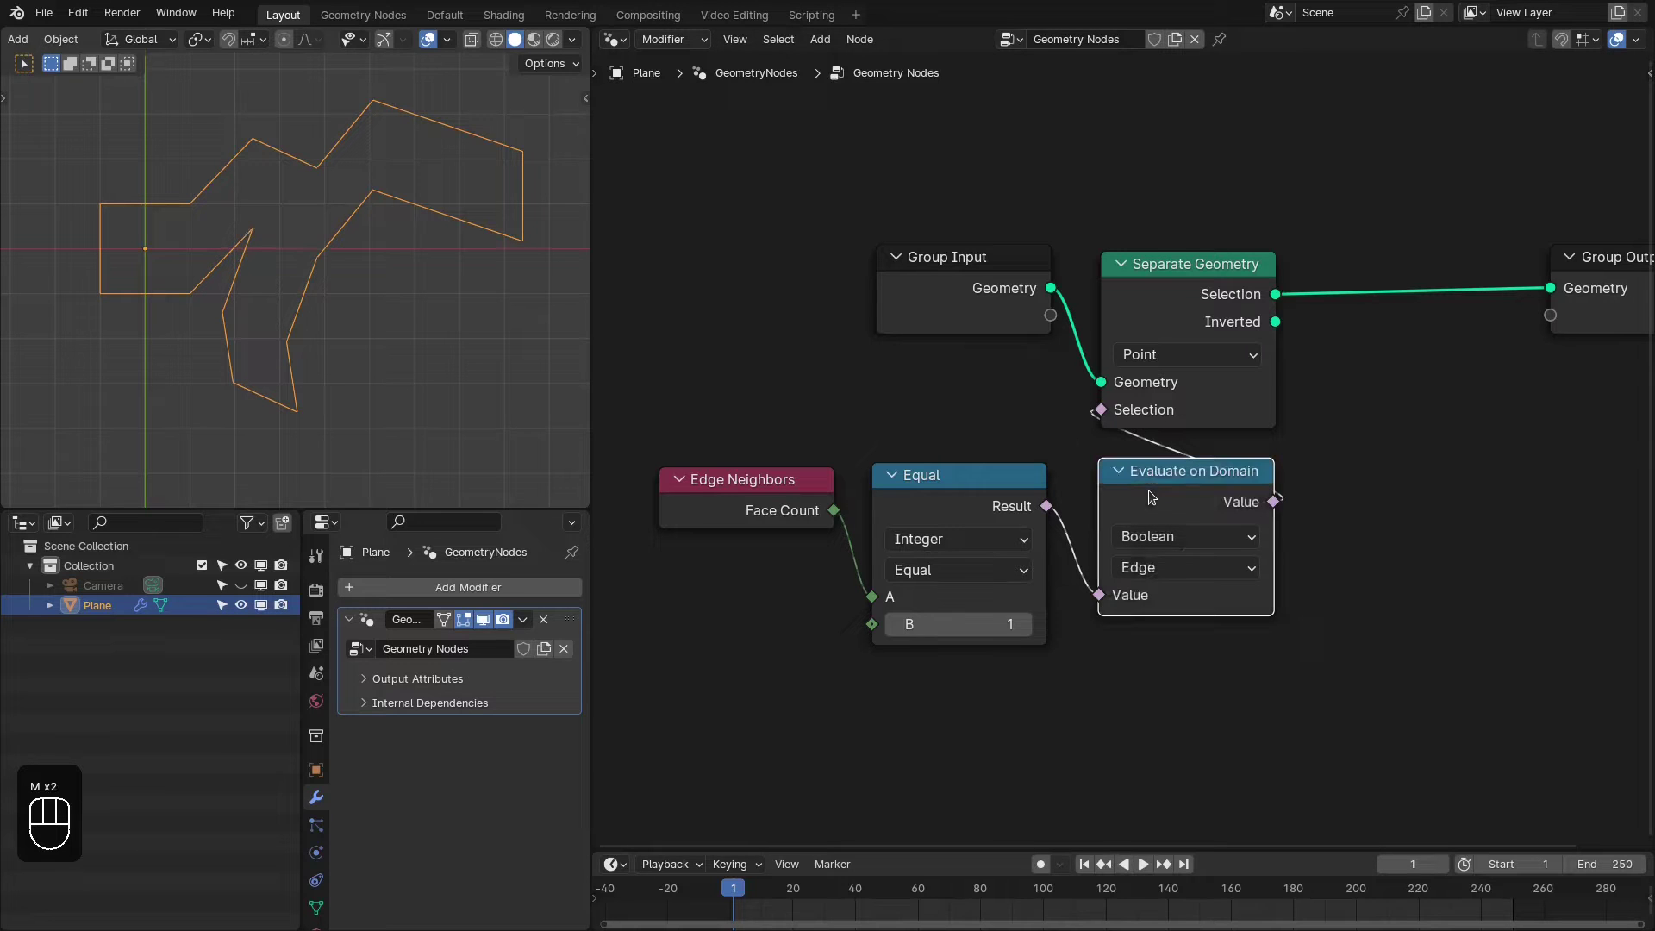
Move the Group Input node farther away from the Separate Geometry node
scroll(1152, 452, down, 1)
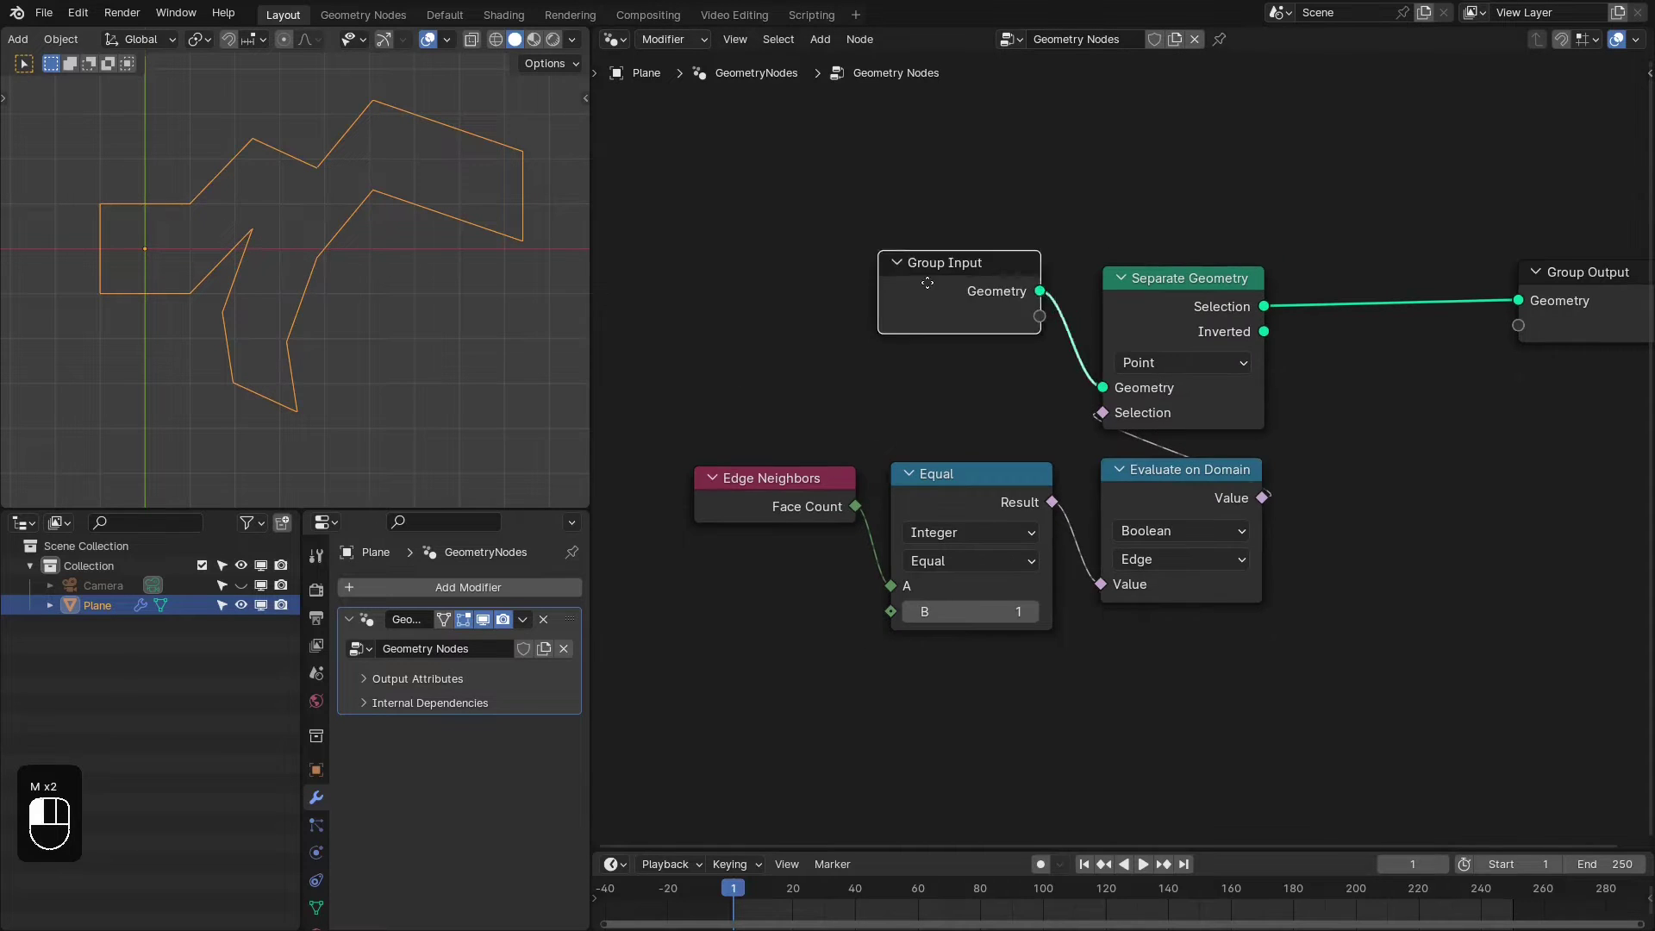
drag(976, 302, 762, 297)
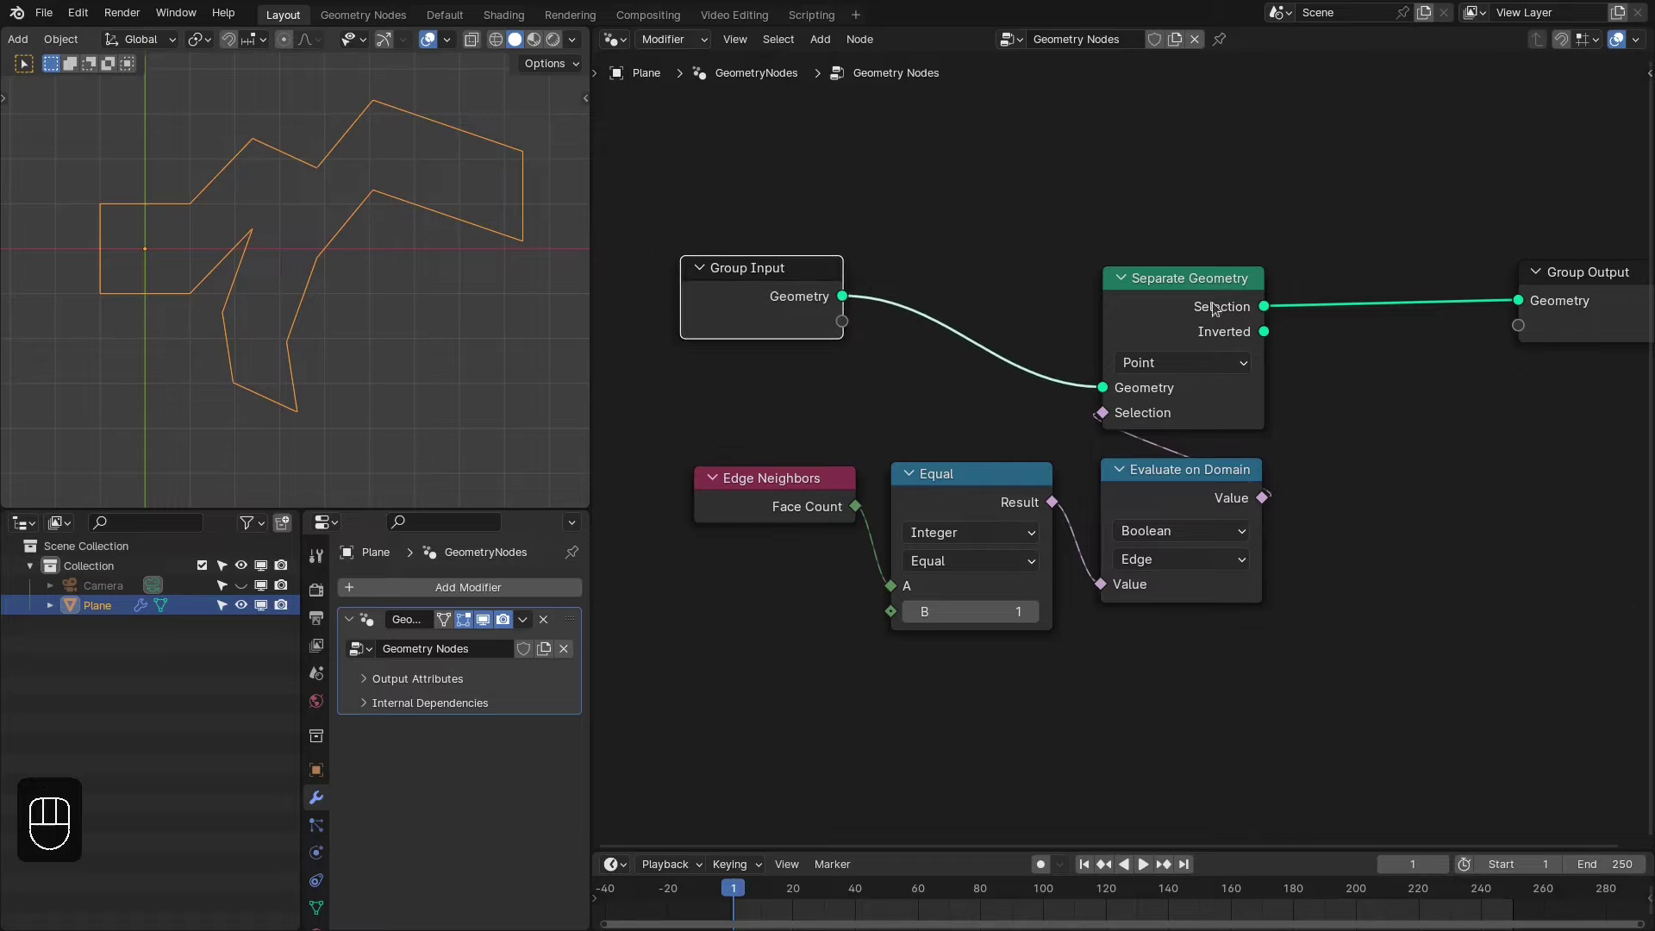
click(1584, 300)
scroll(1584, 300, down, 1)
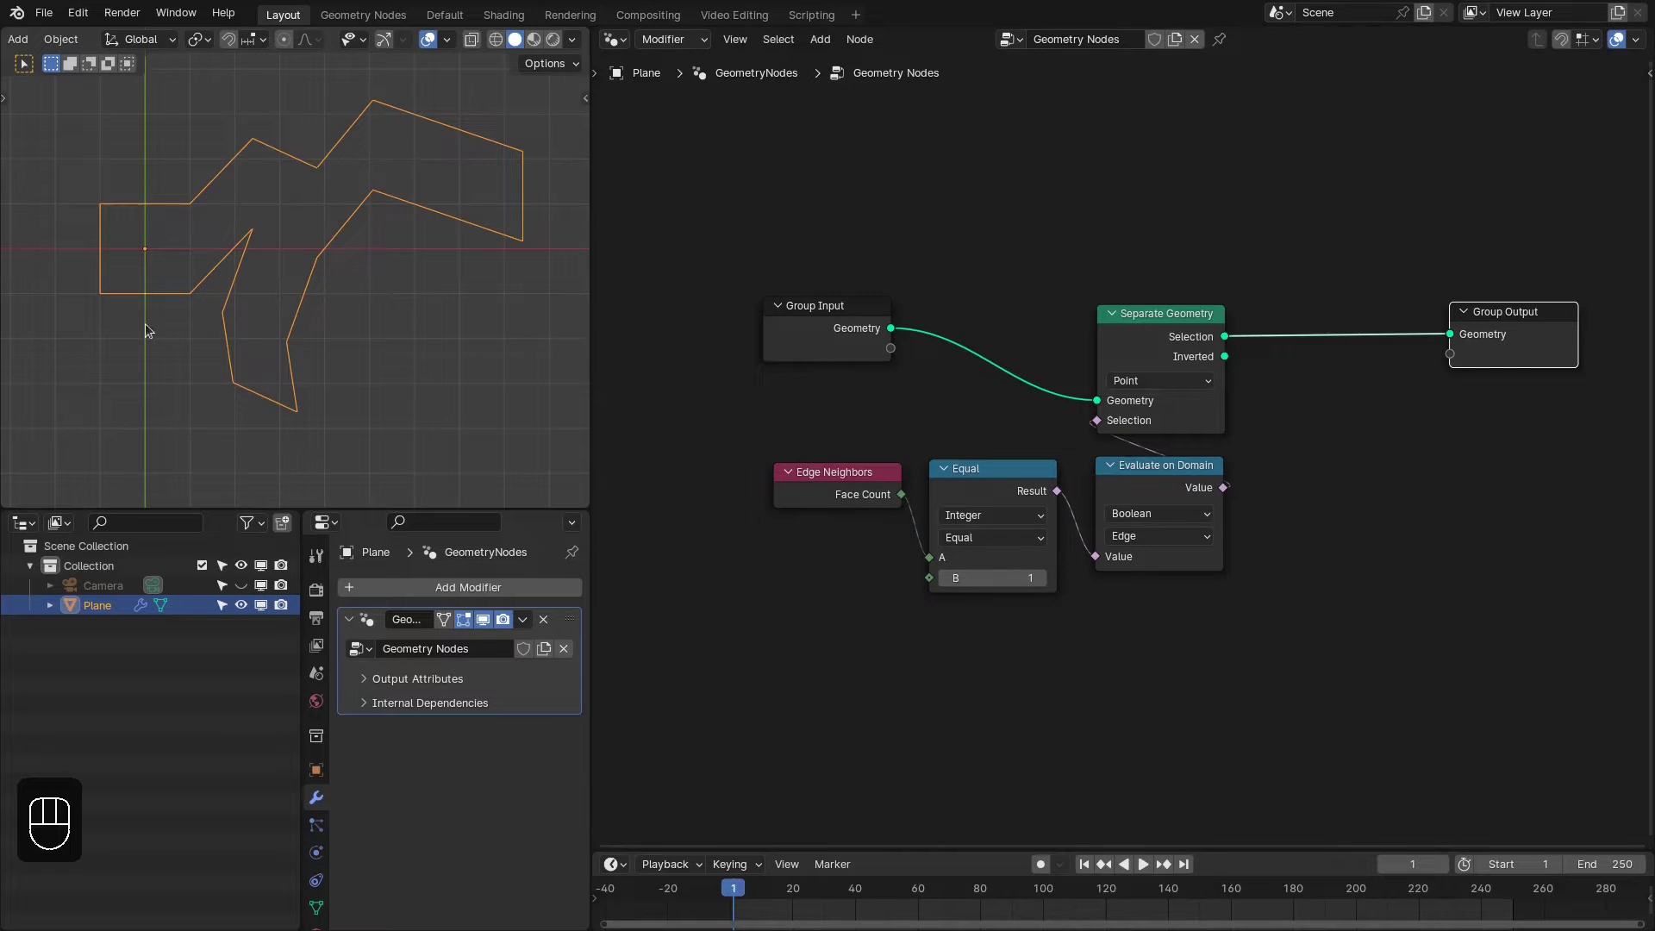
Connect the Inverted output of Separate Geometry to the Group Output for comparison, and reconnect the Selection output
scroll(1183, 358, up, 1)
drag(1251, 331, 1536, 302)
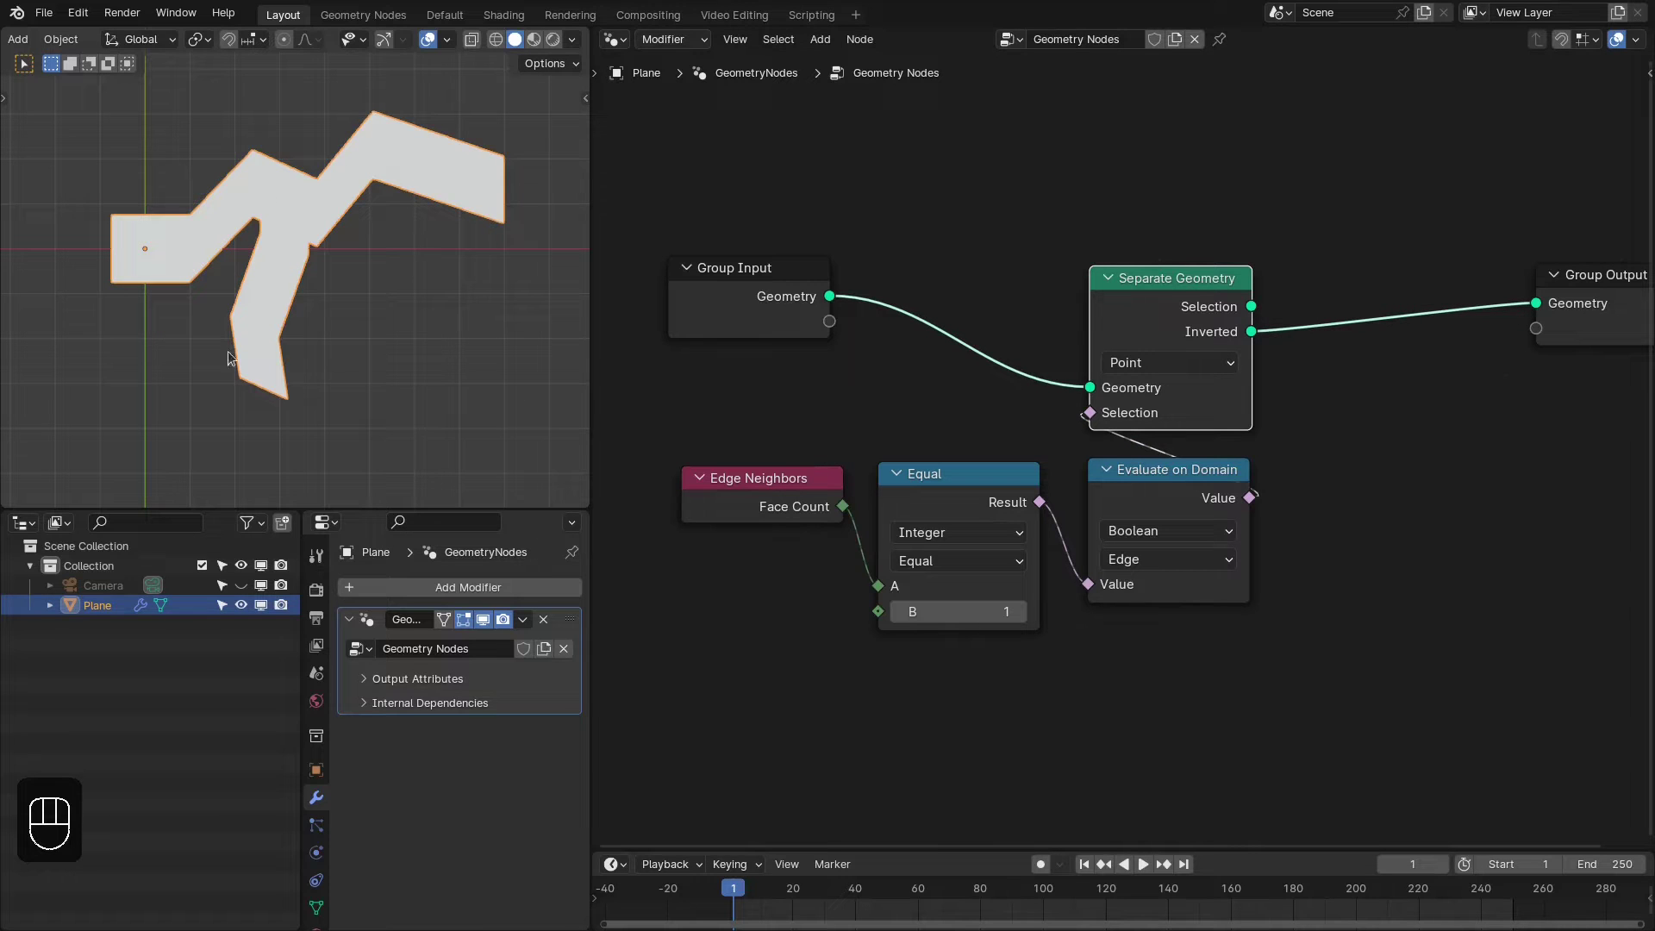
drag(1251, 306, 1536, 303)
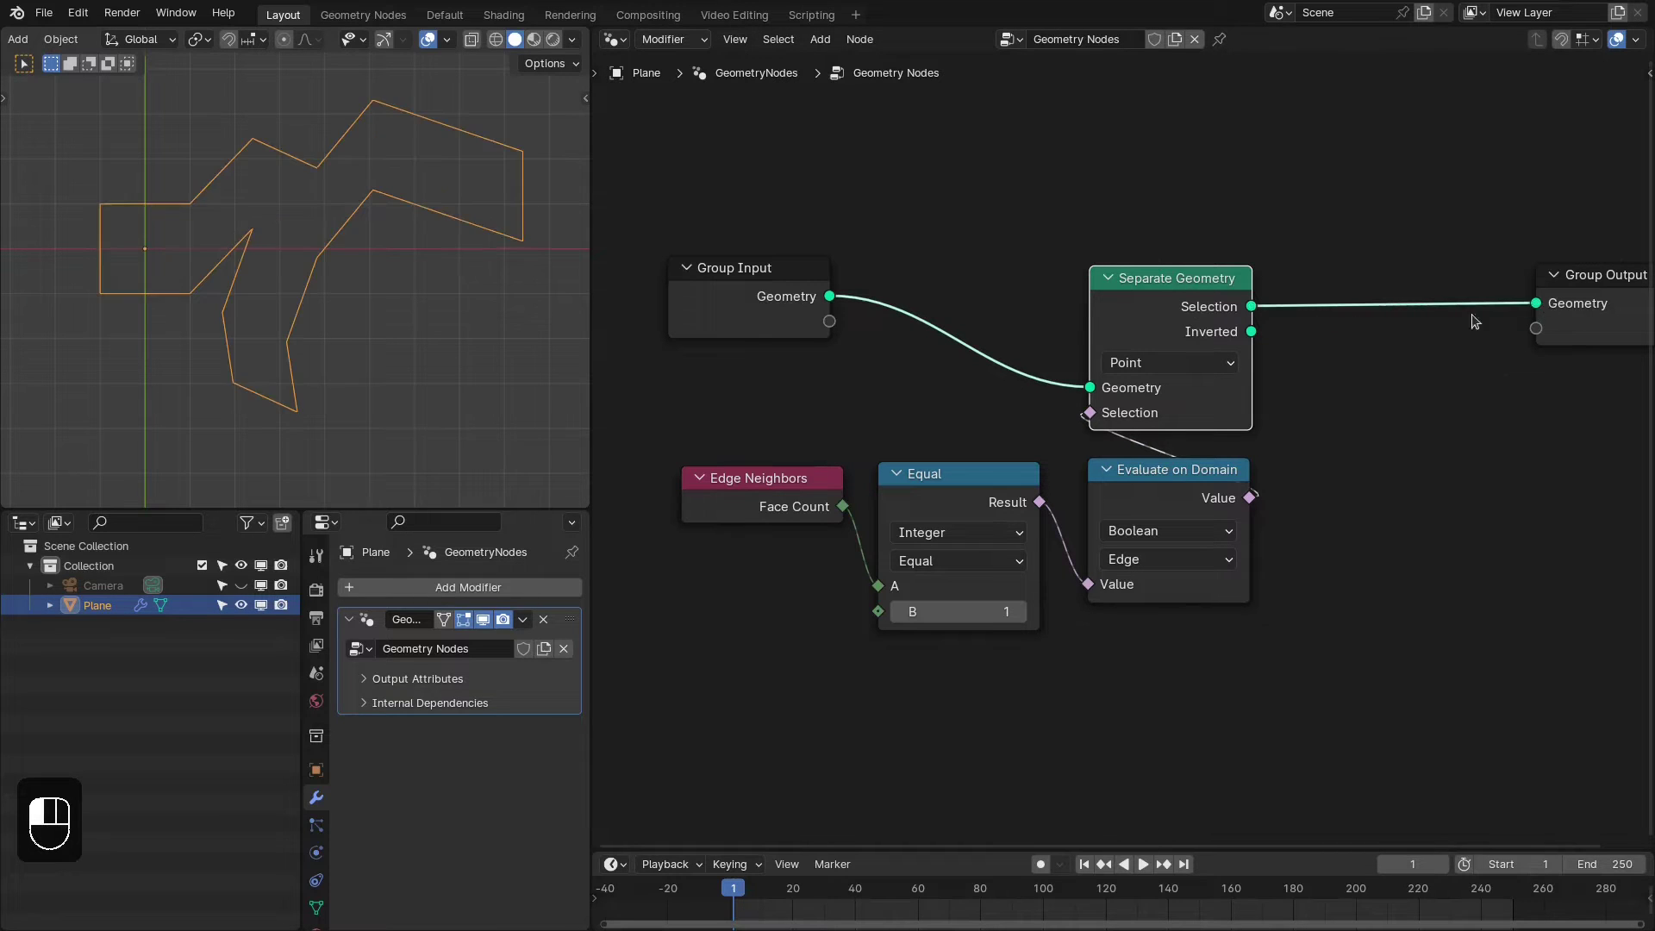
Spread the node tree by moving Group Input and Group Output up and outwards and the separation nodes lower
scroll(1156, 444, down, 1)
drag(871, 349, 974, 293)
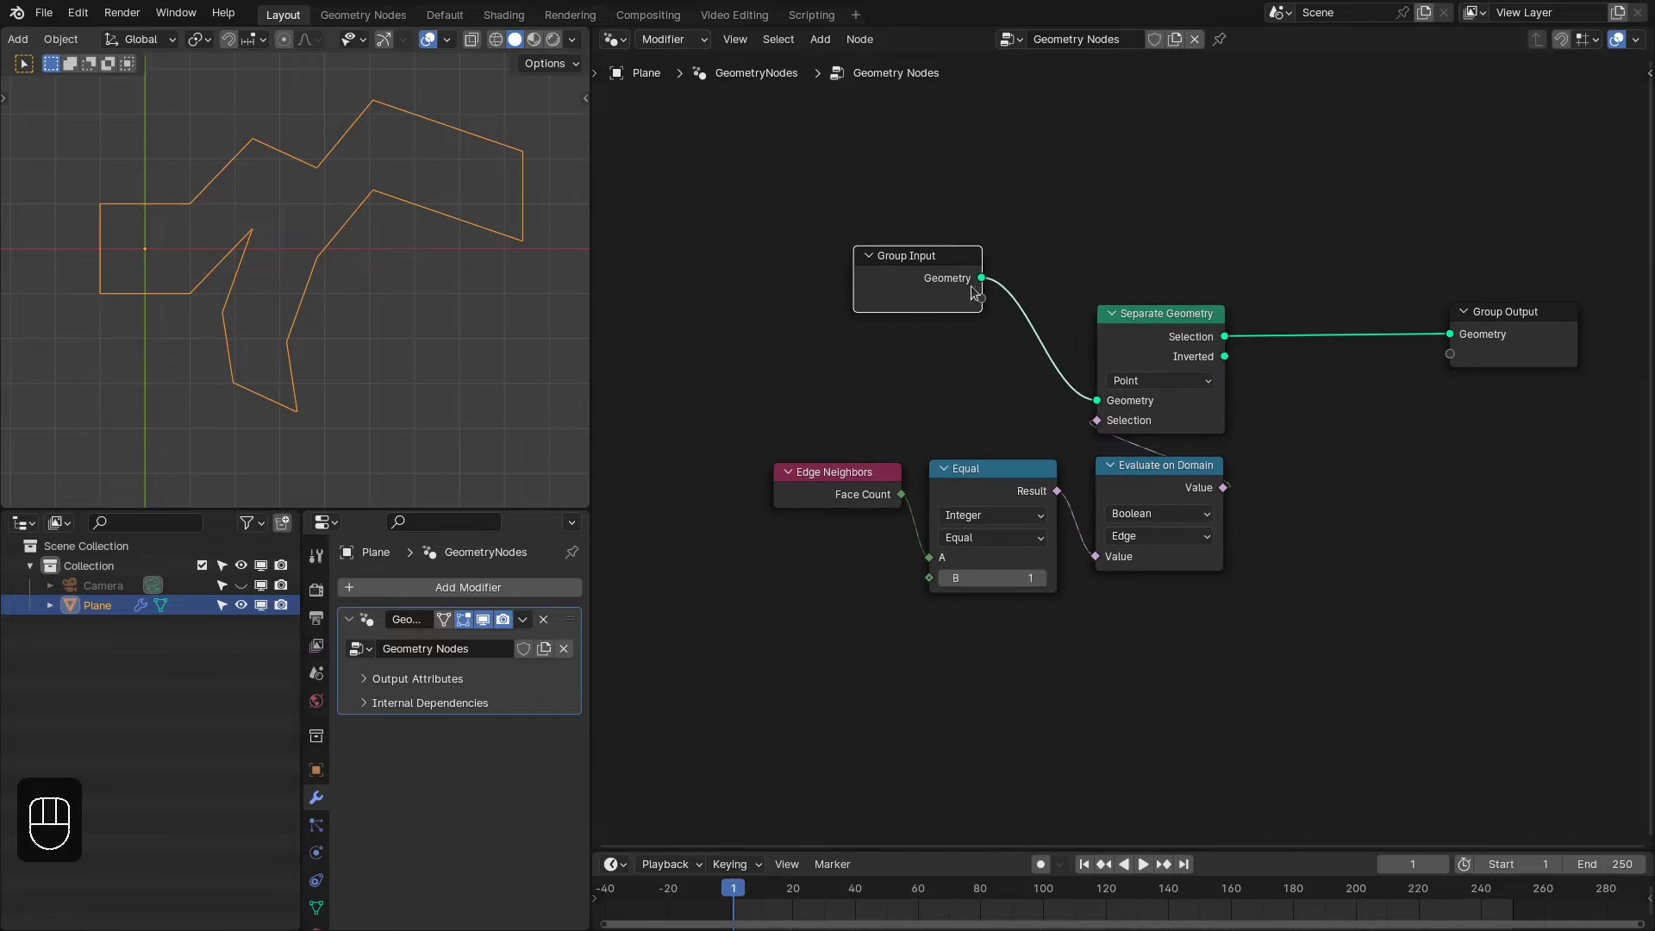
click(1506, 313)
drag(1506, 314, 1495, 265)
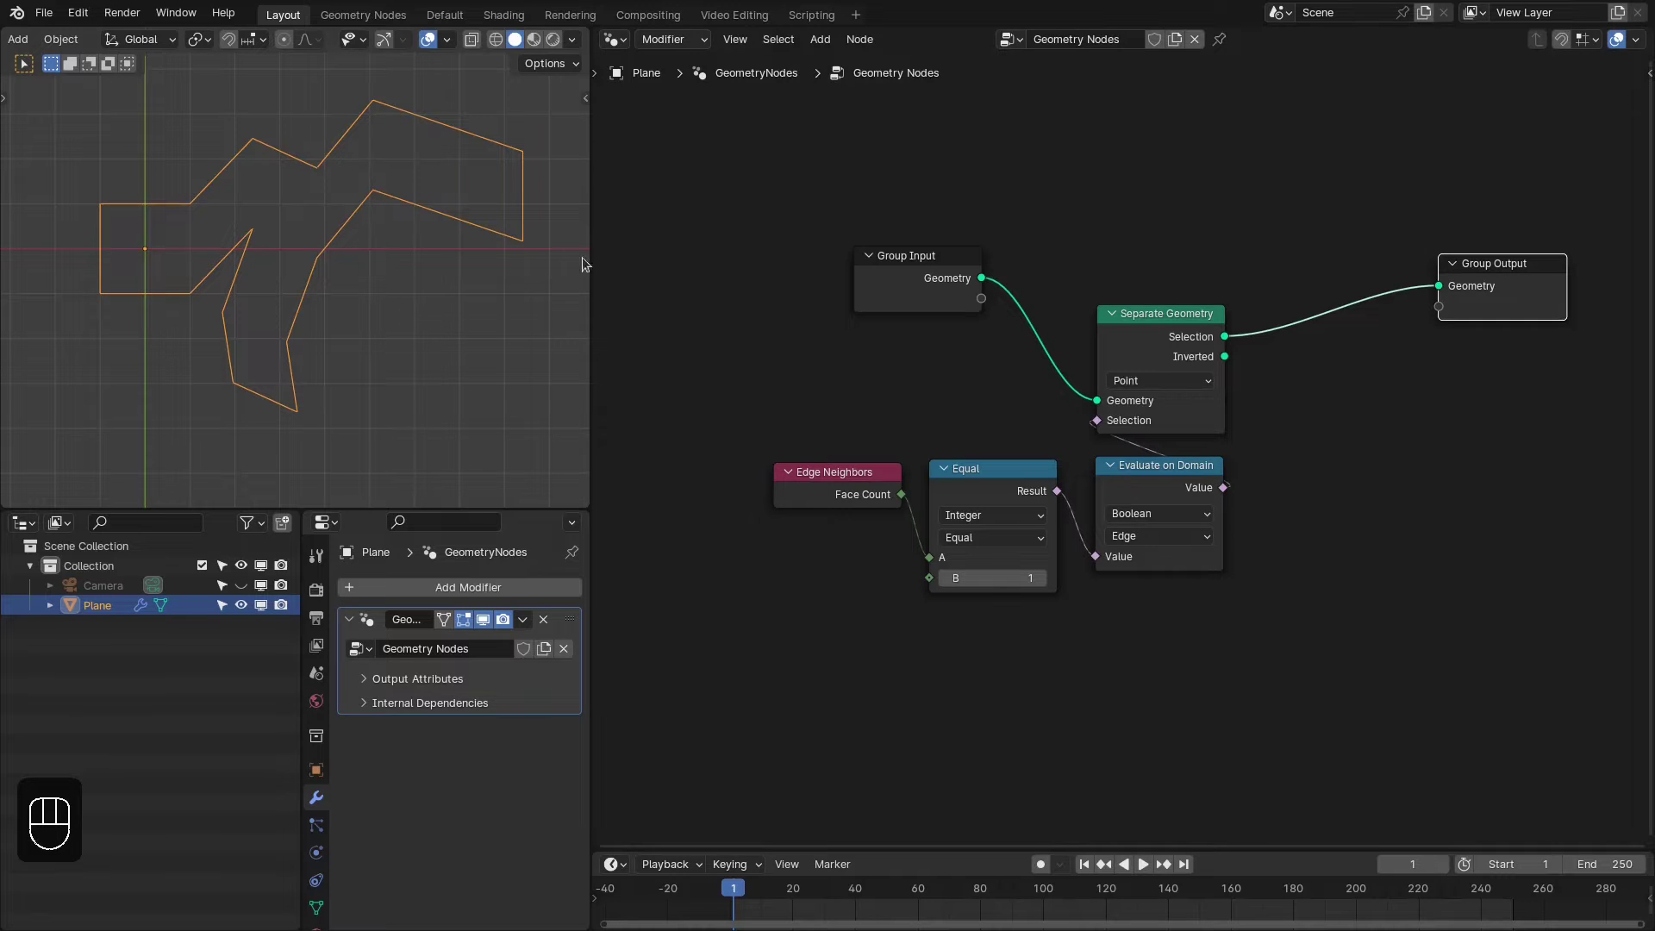
middle_drag(1281, 396, 1139, 422)
drag(1139, 420, 720, 591)
drag(1037, 333, 1118, 346)
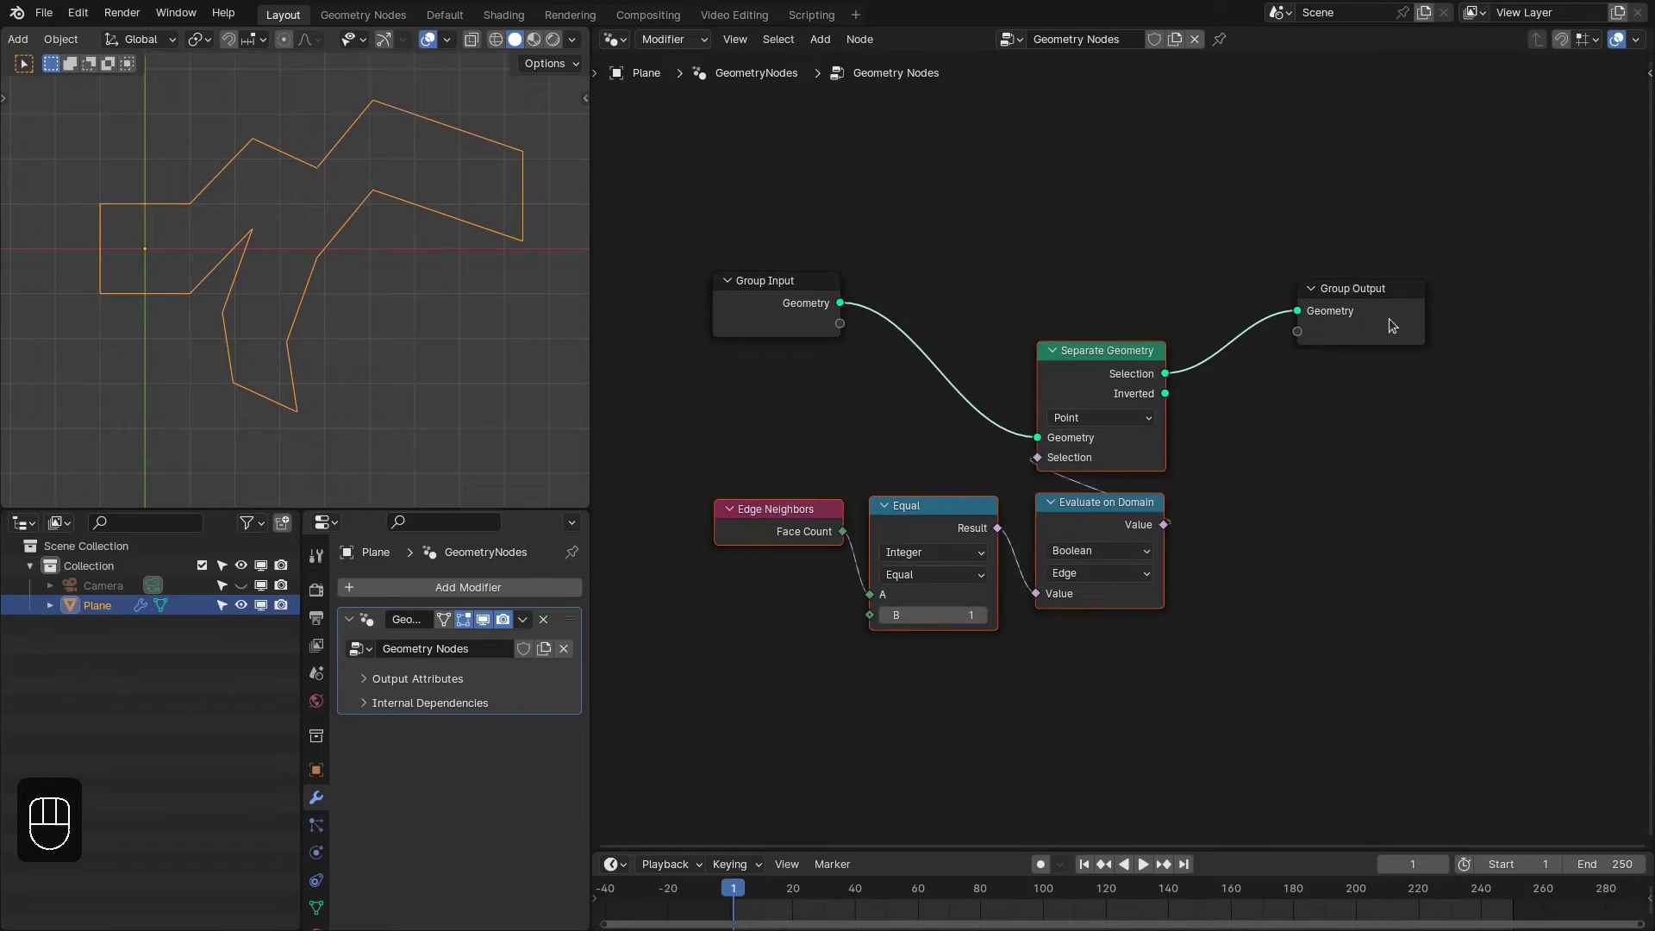
drag(1371, 293, 1538, 271)
drag(759, 285, 738, 222)
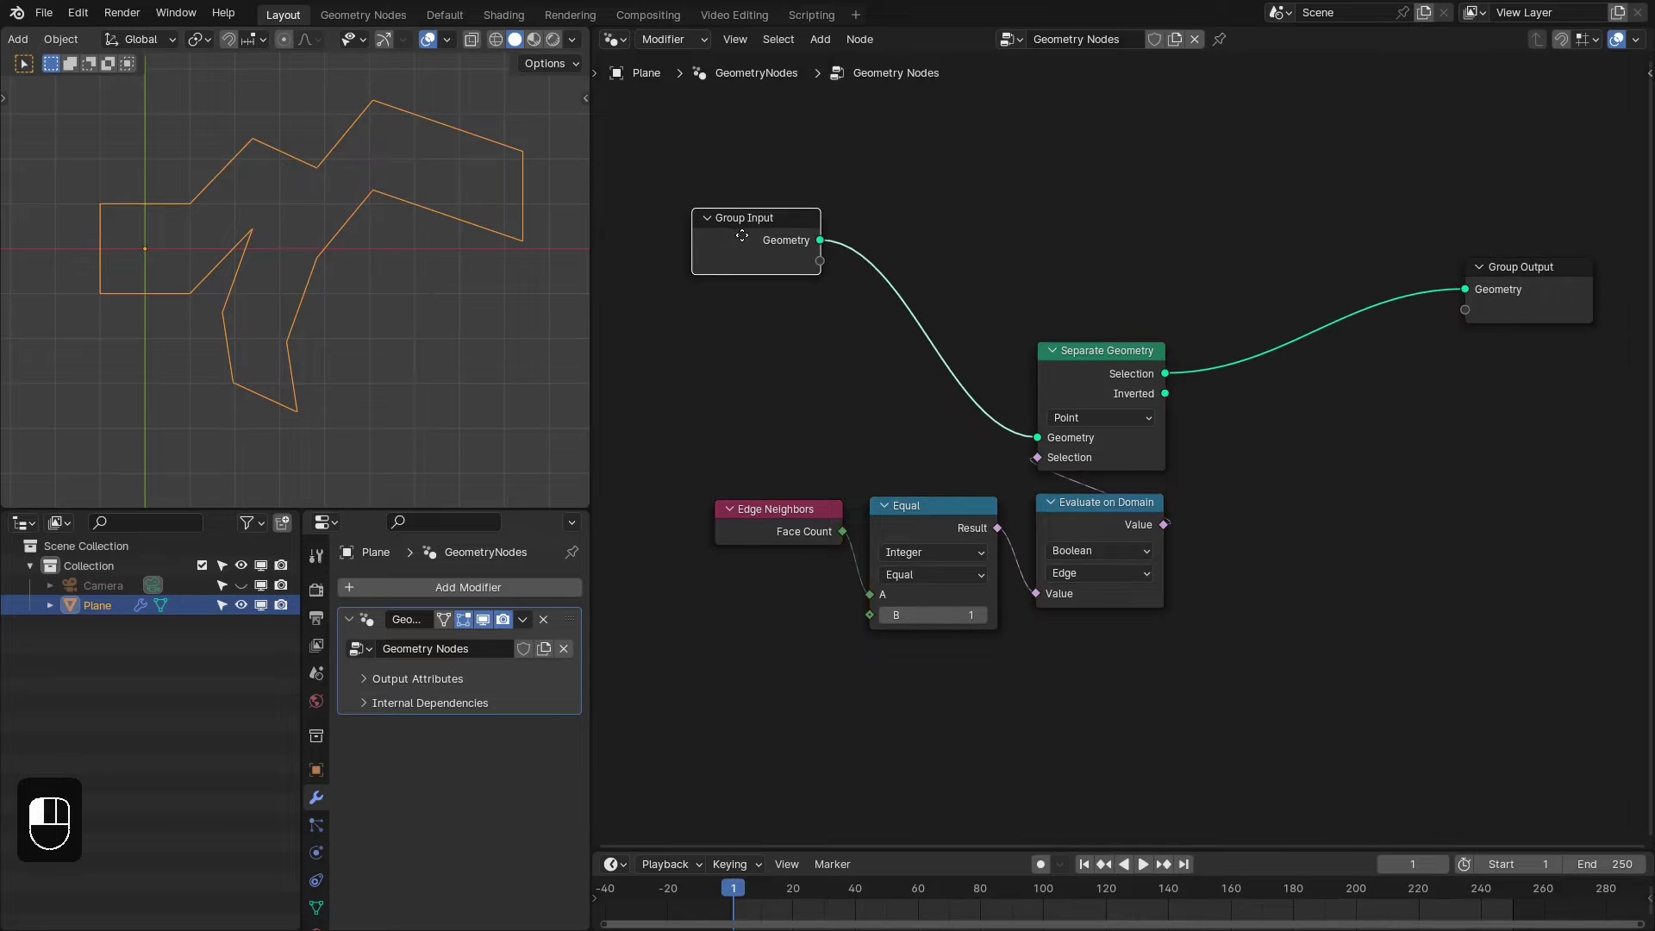
Add a Repeat Zone and place it above the Separate Geometry node
key(shift+a)
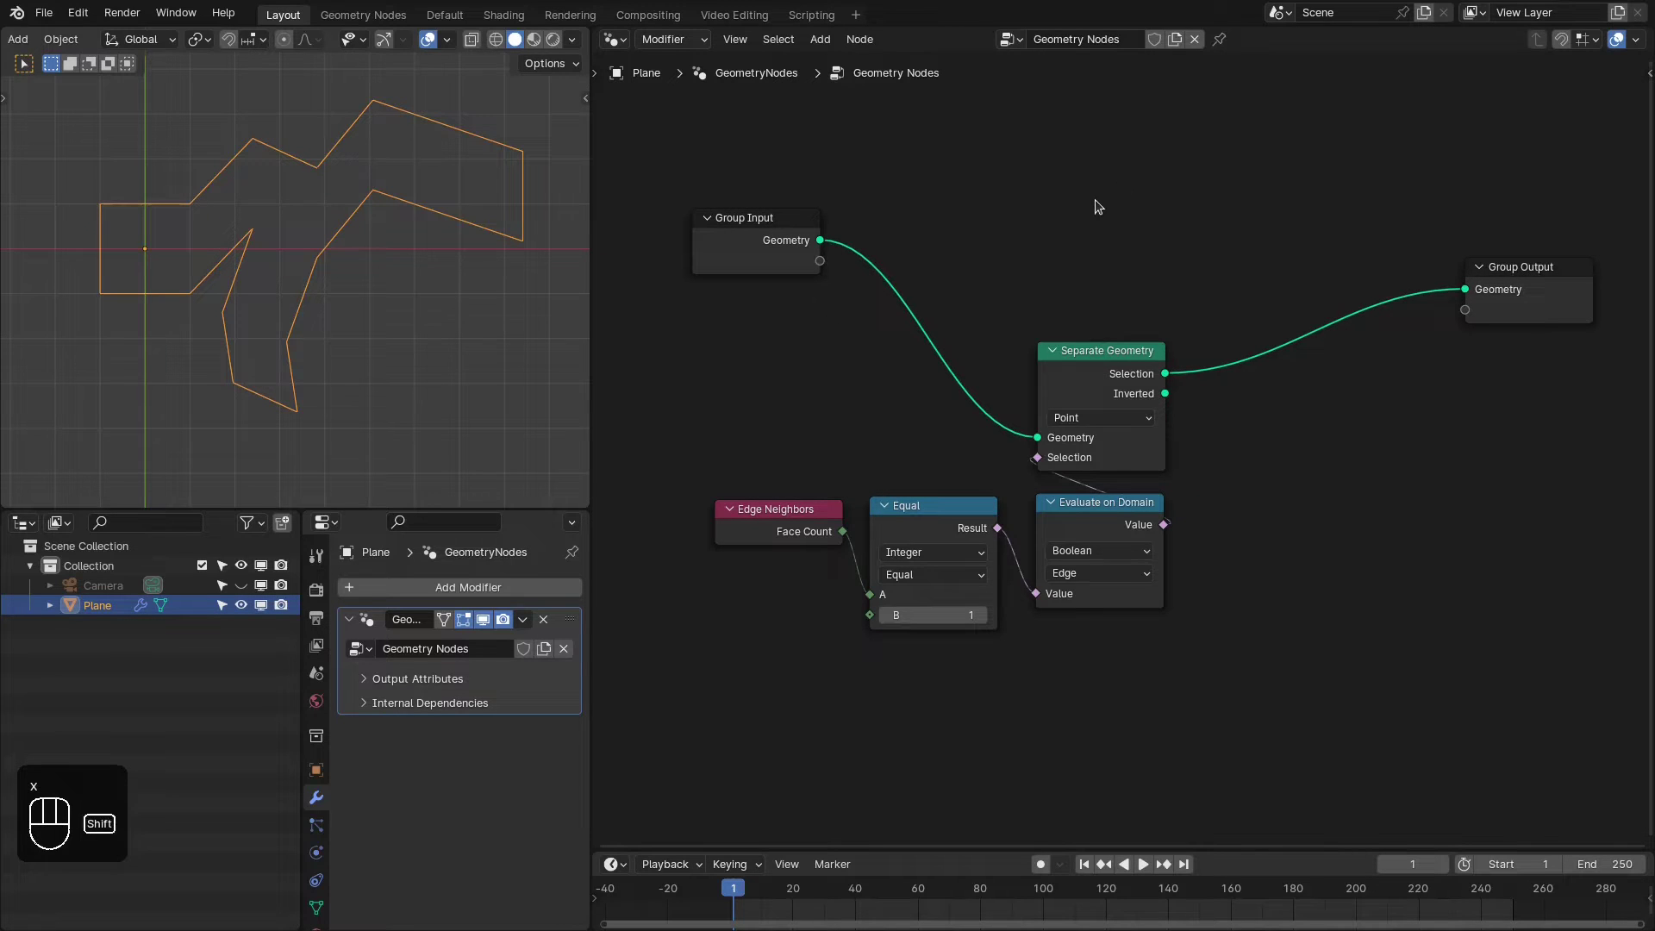
key(shift+a)
mouse_move(1094, 199)
text(rep)
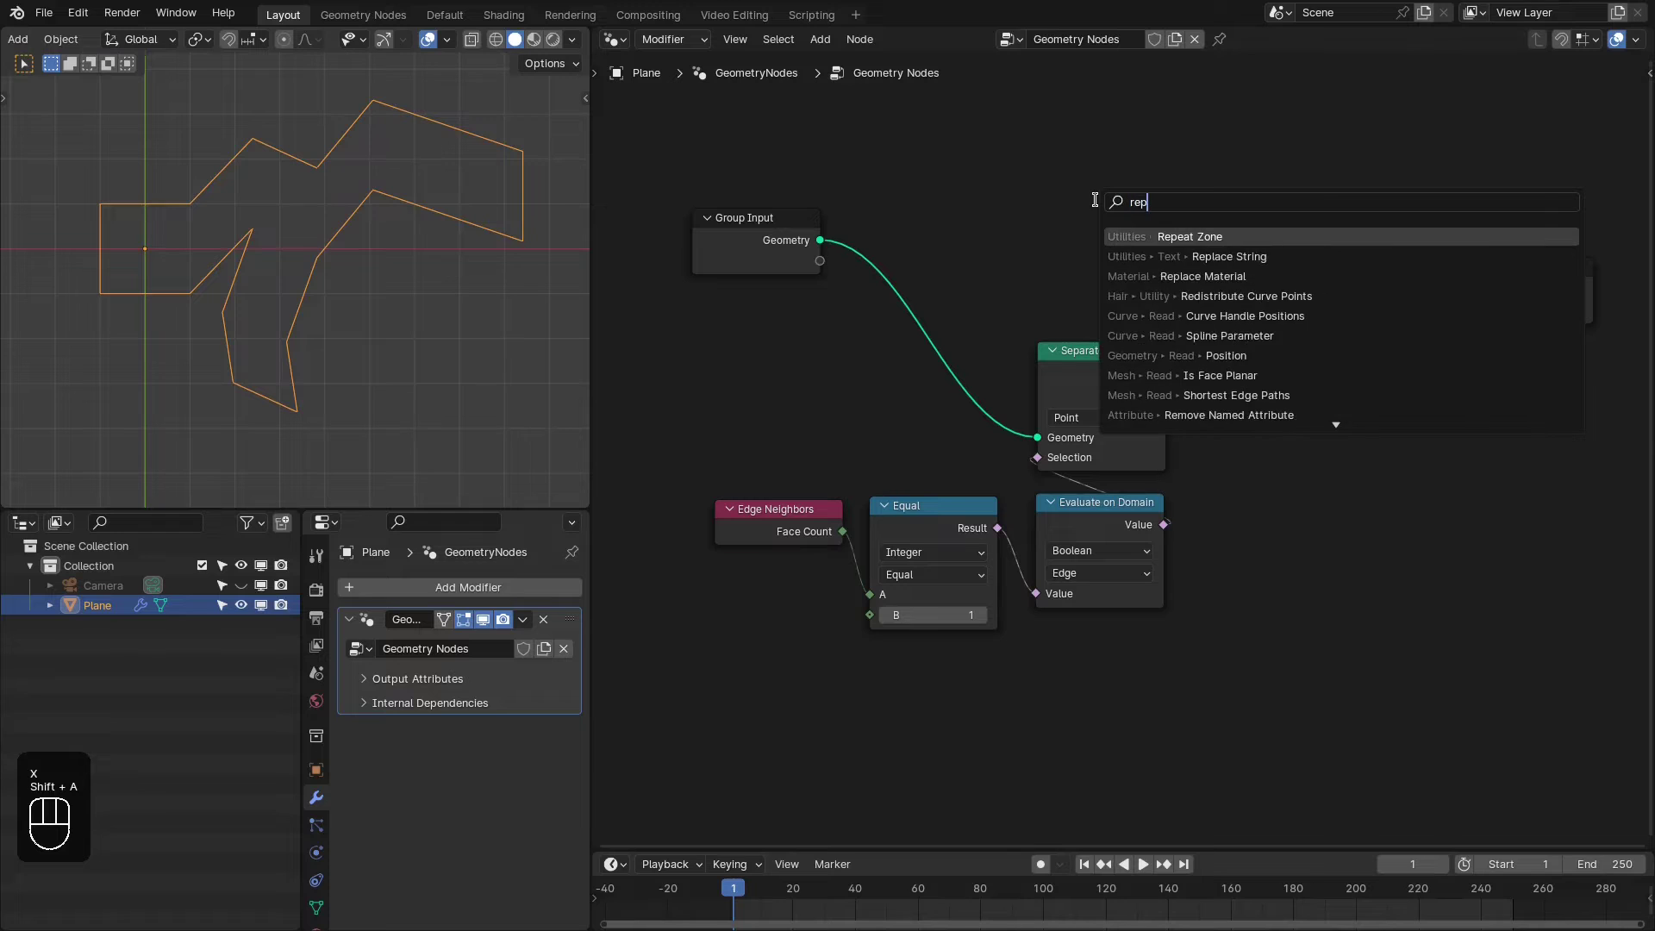
key(Return)
click(1139, 191)
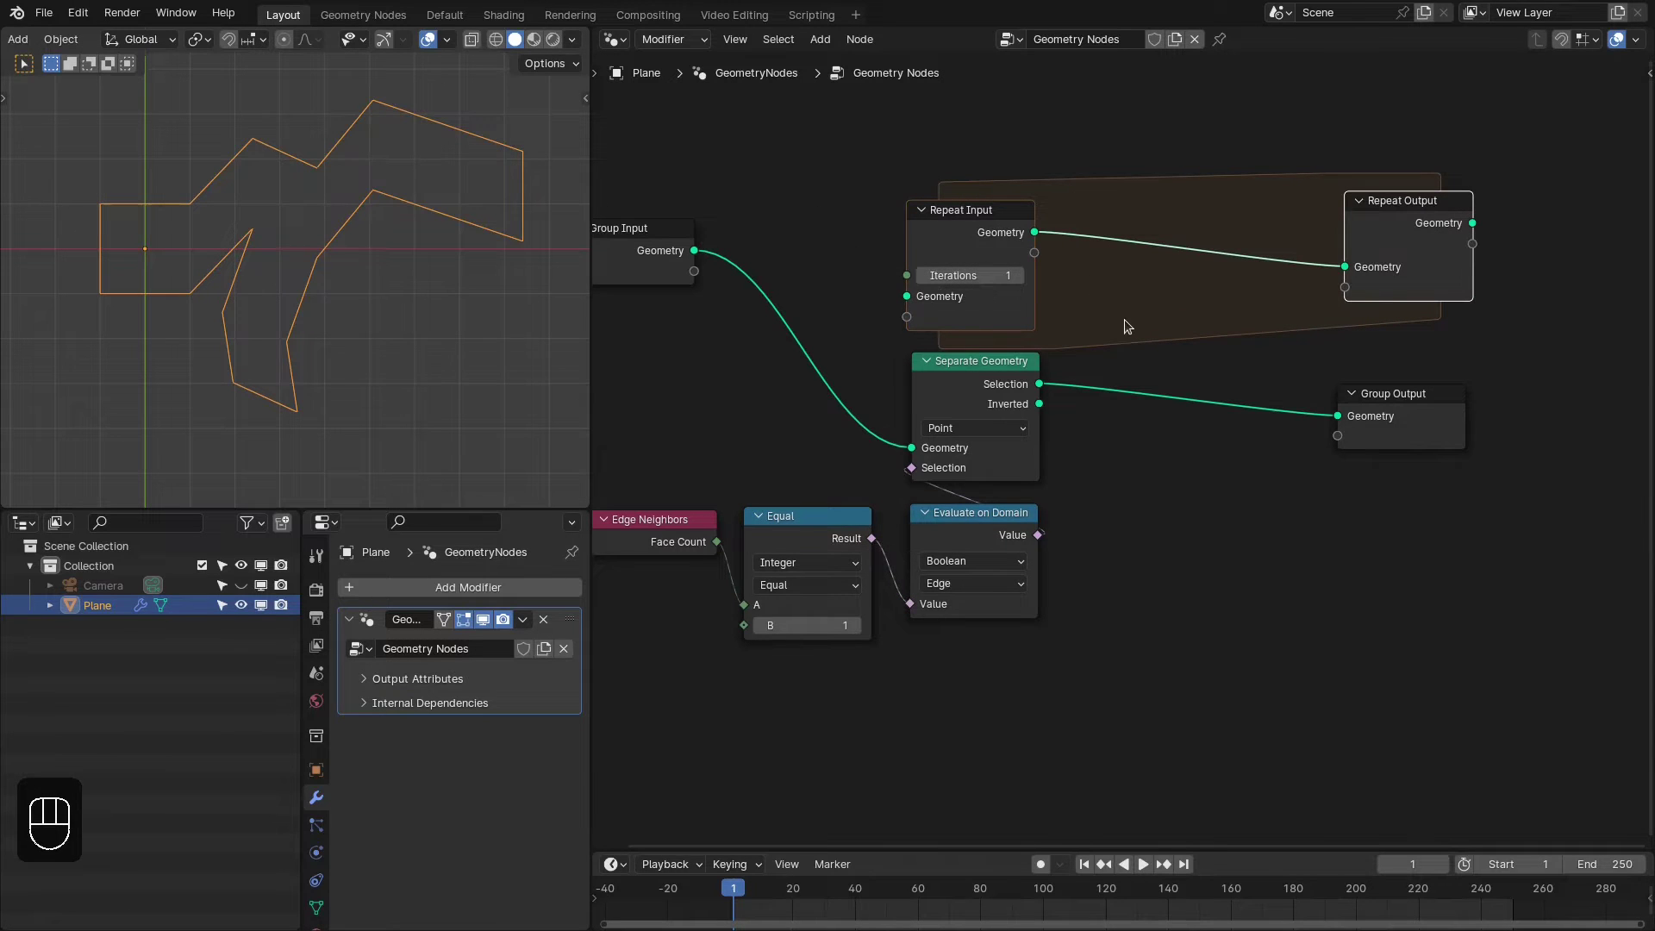
Open the Repeat Output node's properties and rename the zone's Geometry item to Lines
key(n)
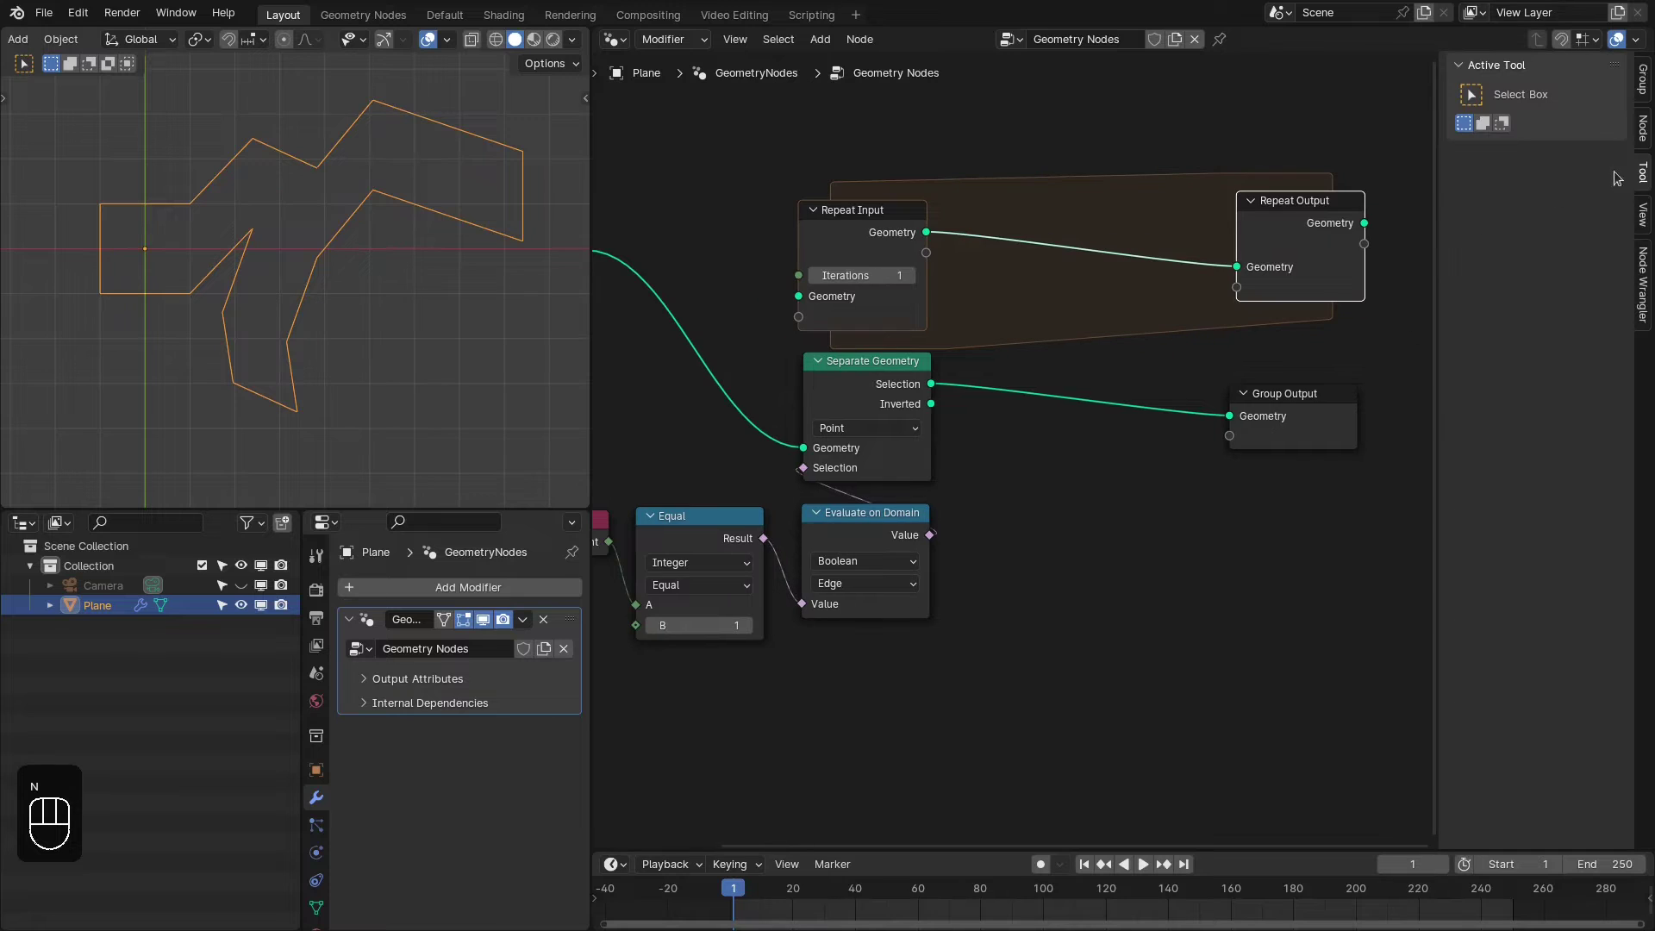
click(1644, 86)
click(1642, 131)
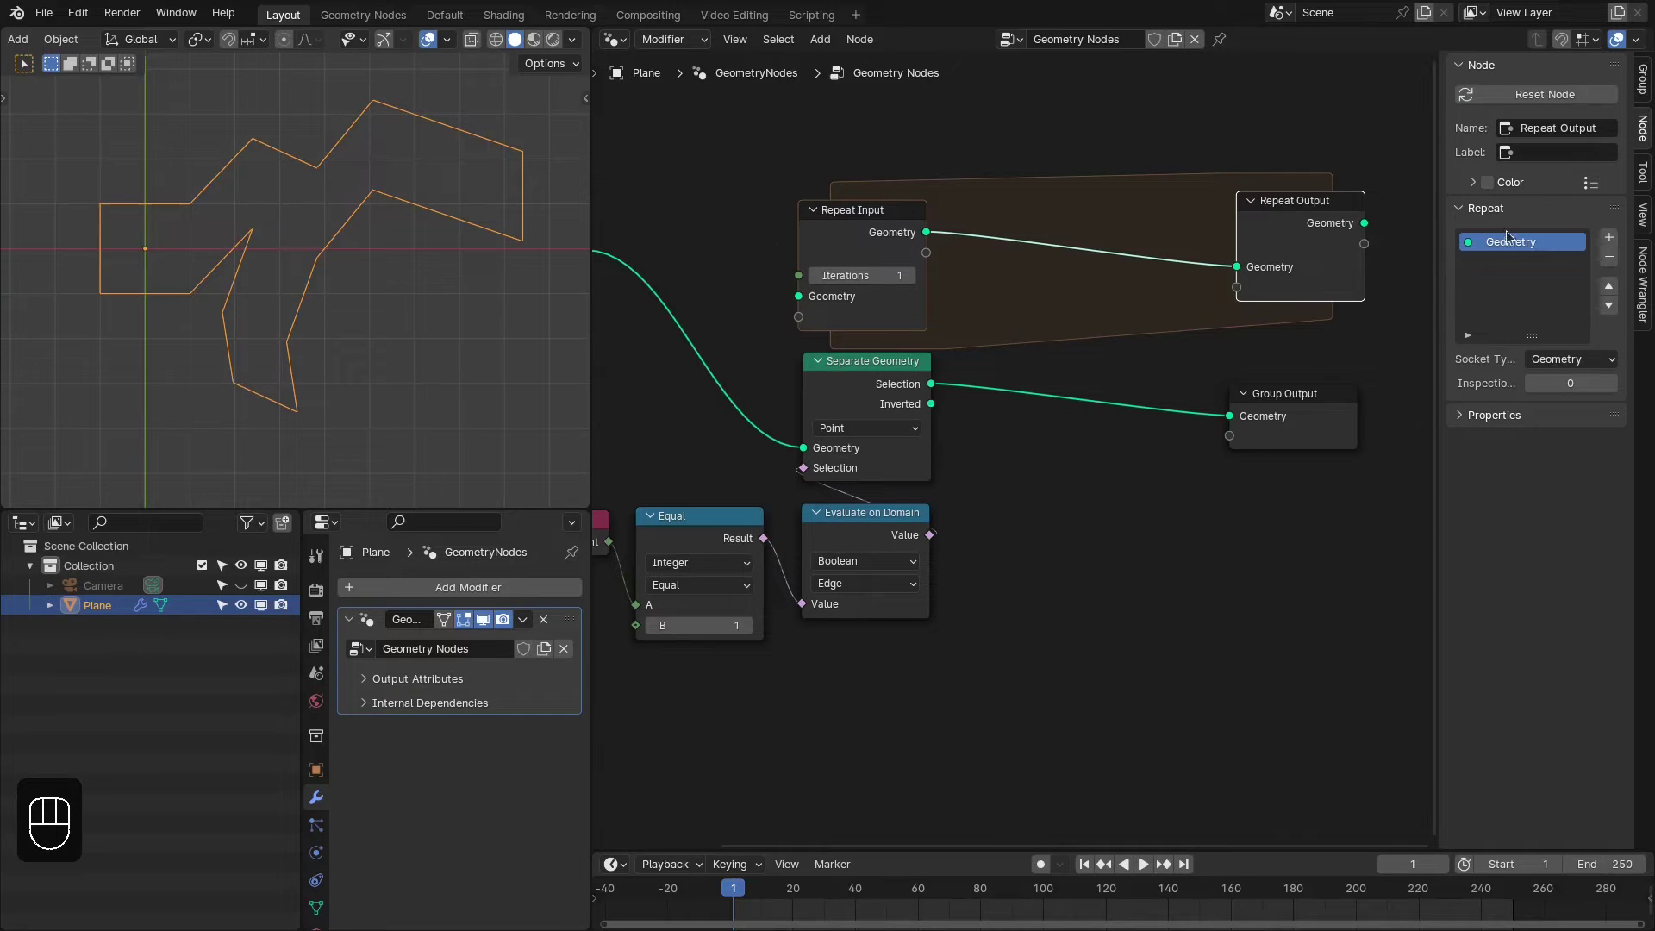
double_click(1506, 240)
text(Lines)
key(Return)
middle_drag(1060, 335, 1080, 325)
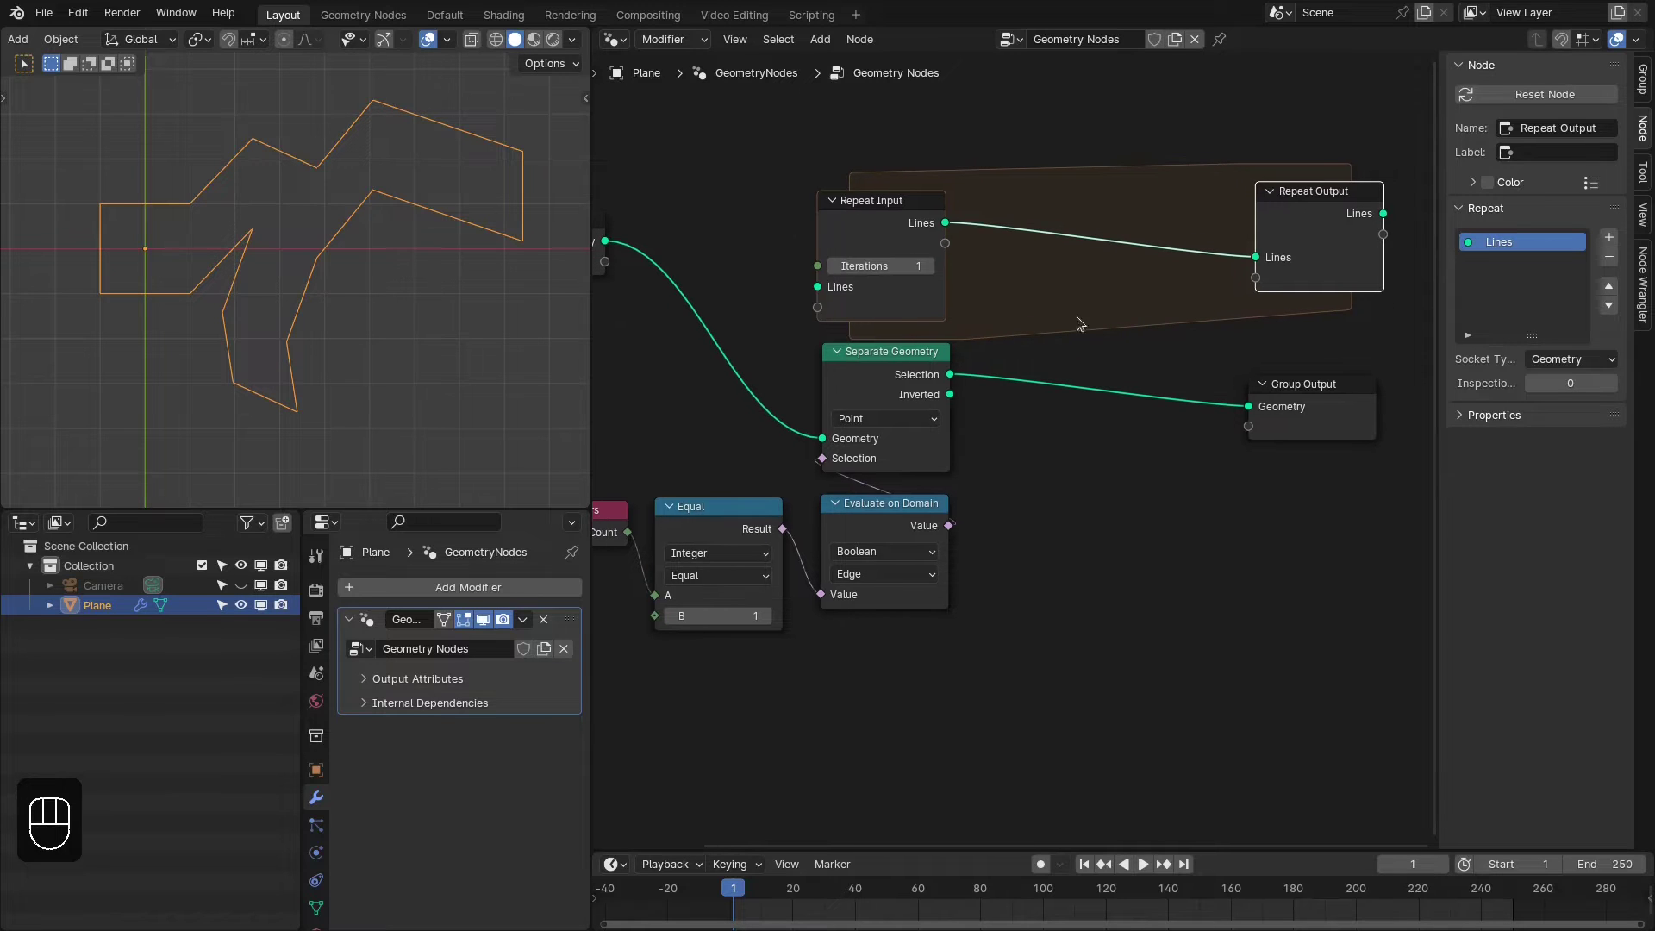
drag(950, 393, 1211, 307)
click(985, 293)
middle_drag(943, 316, 1004, 328)
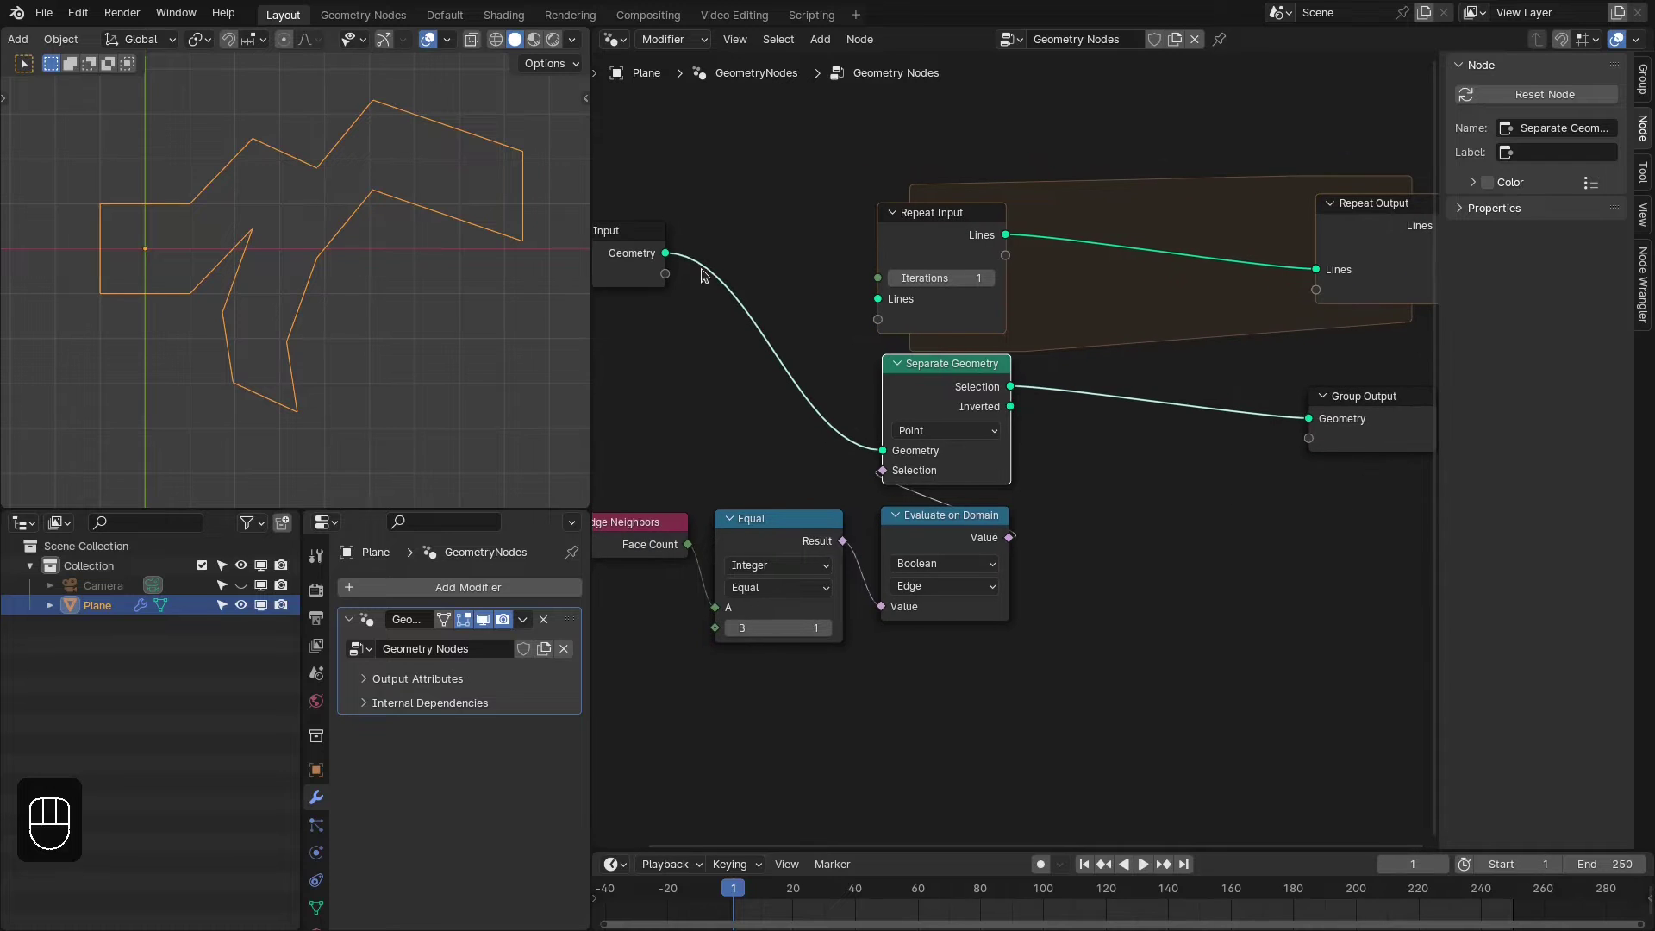
click(1131, 325)
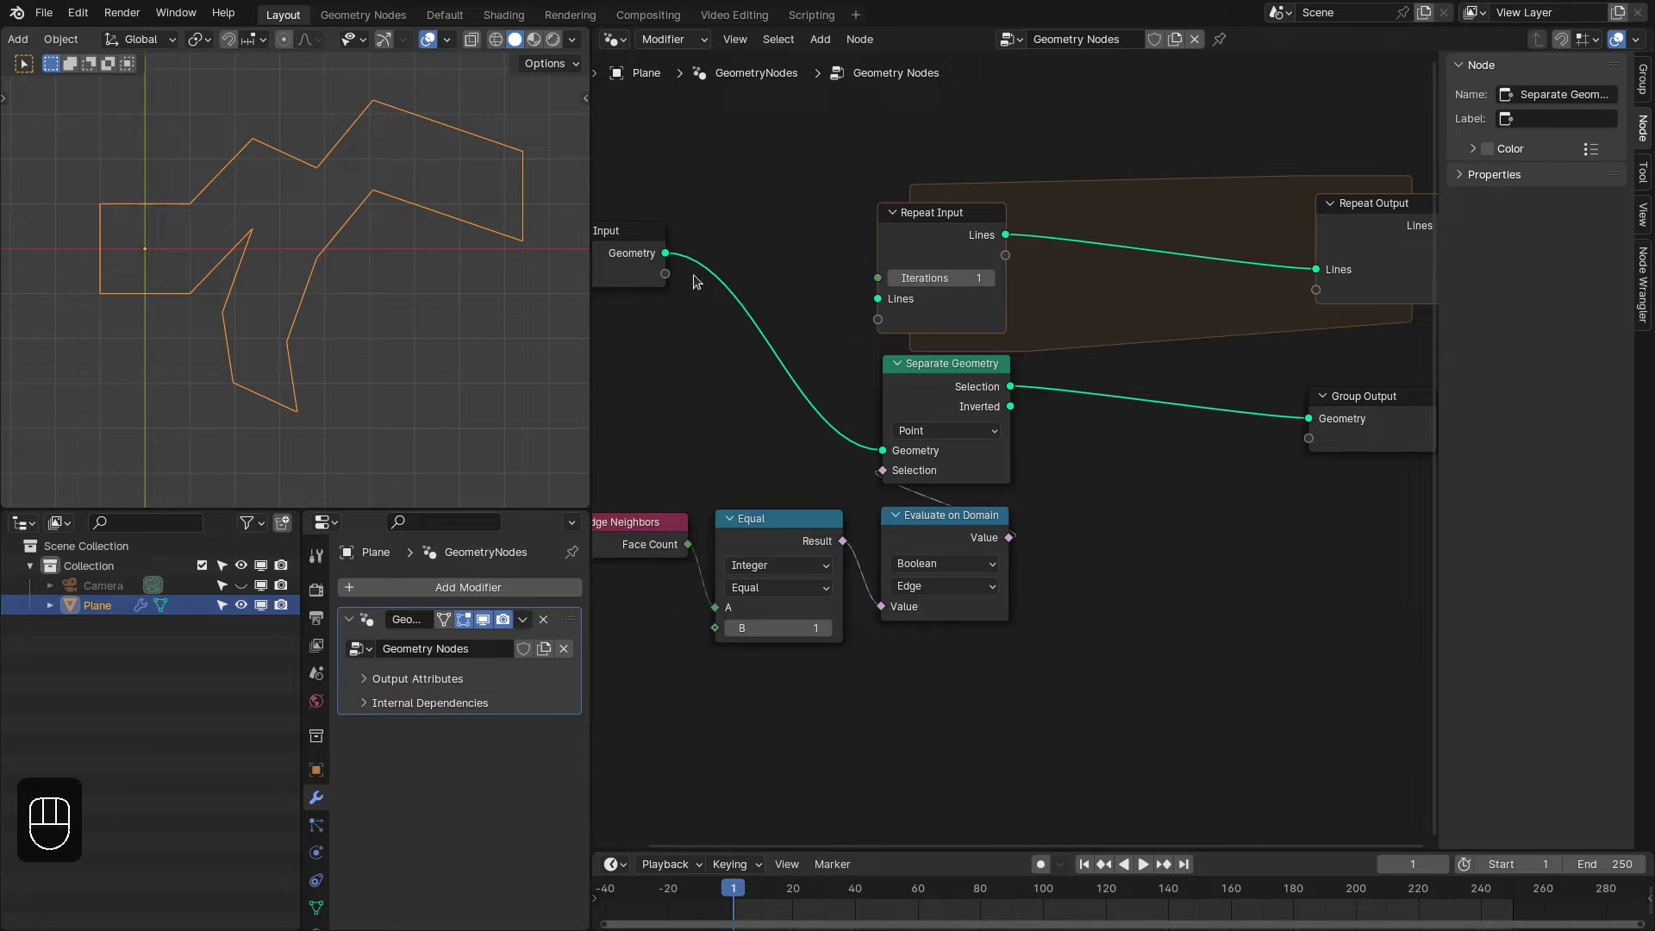
Feed the Group Input geometry into a new Repeat Input socket and cut its link to Separate Geometry
drag(665, 253, 877, 319)
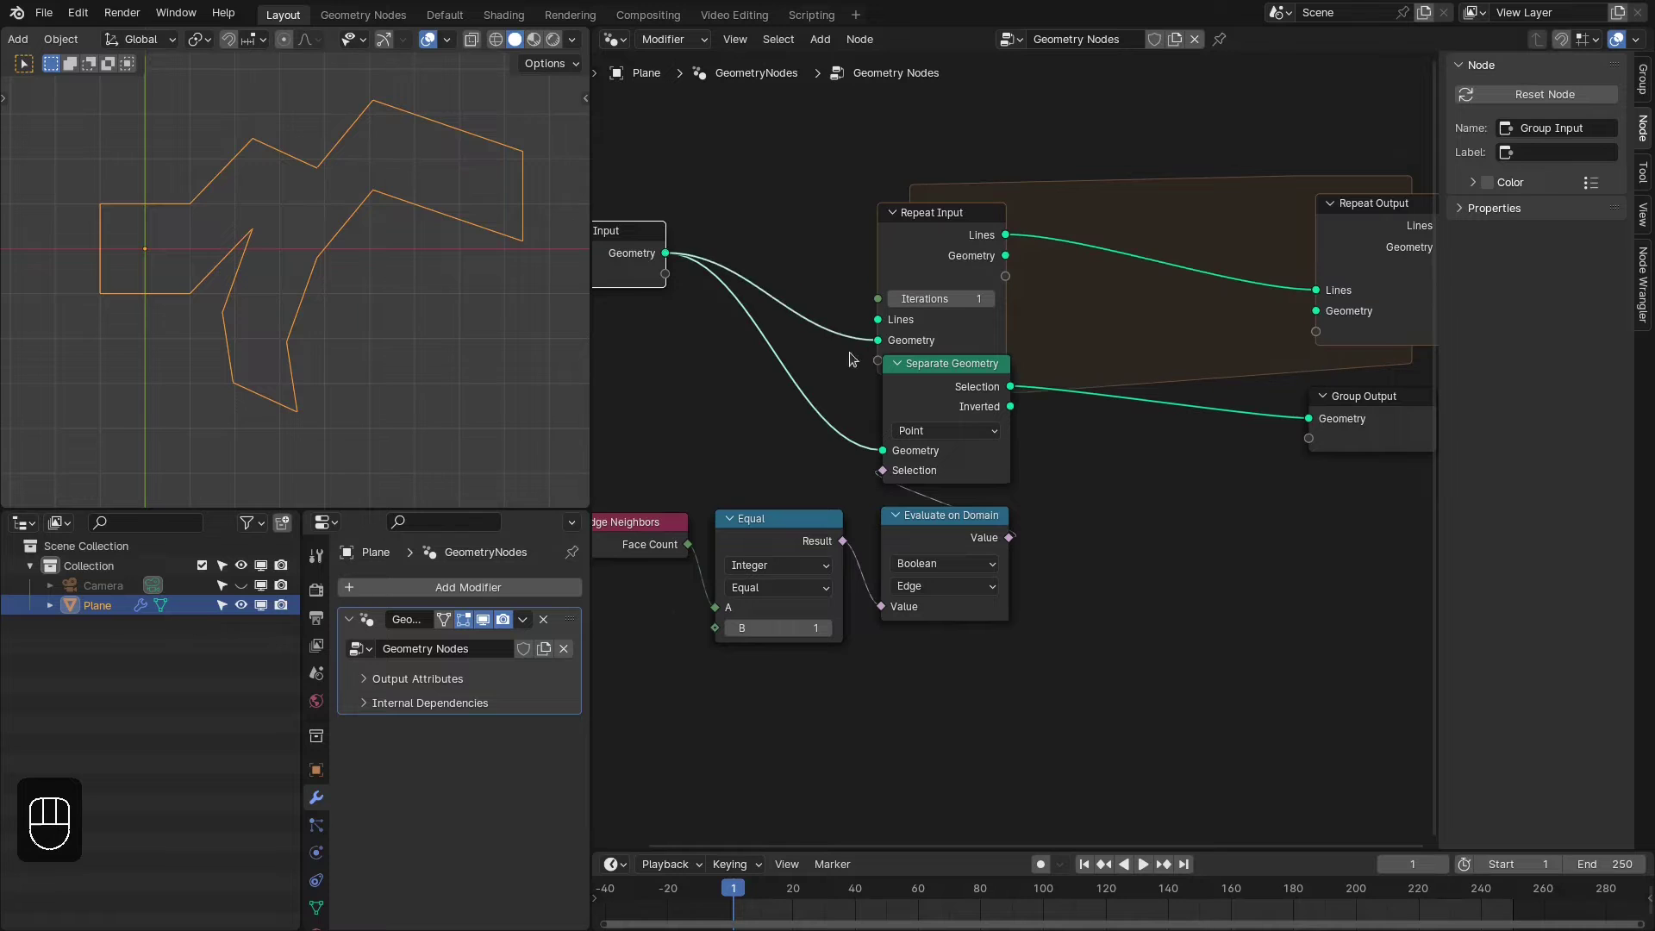
ctrl+right_drag(849, 388, 823, 461)
Move Separate Geometry into the repeat zone with its selection nodes beneath it, and place Group Output beyond Repeat Output
drag(932, 396, 1139, 340)
scroll(776, 452, down, 1)
middle_drag(775, 452, 802, 453)
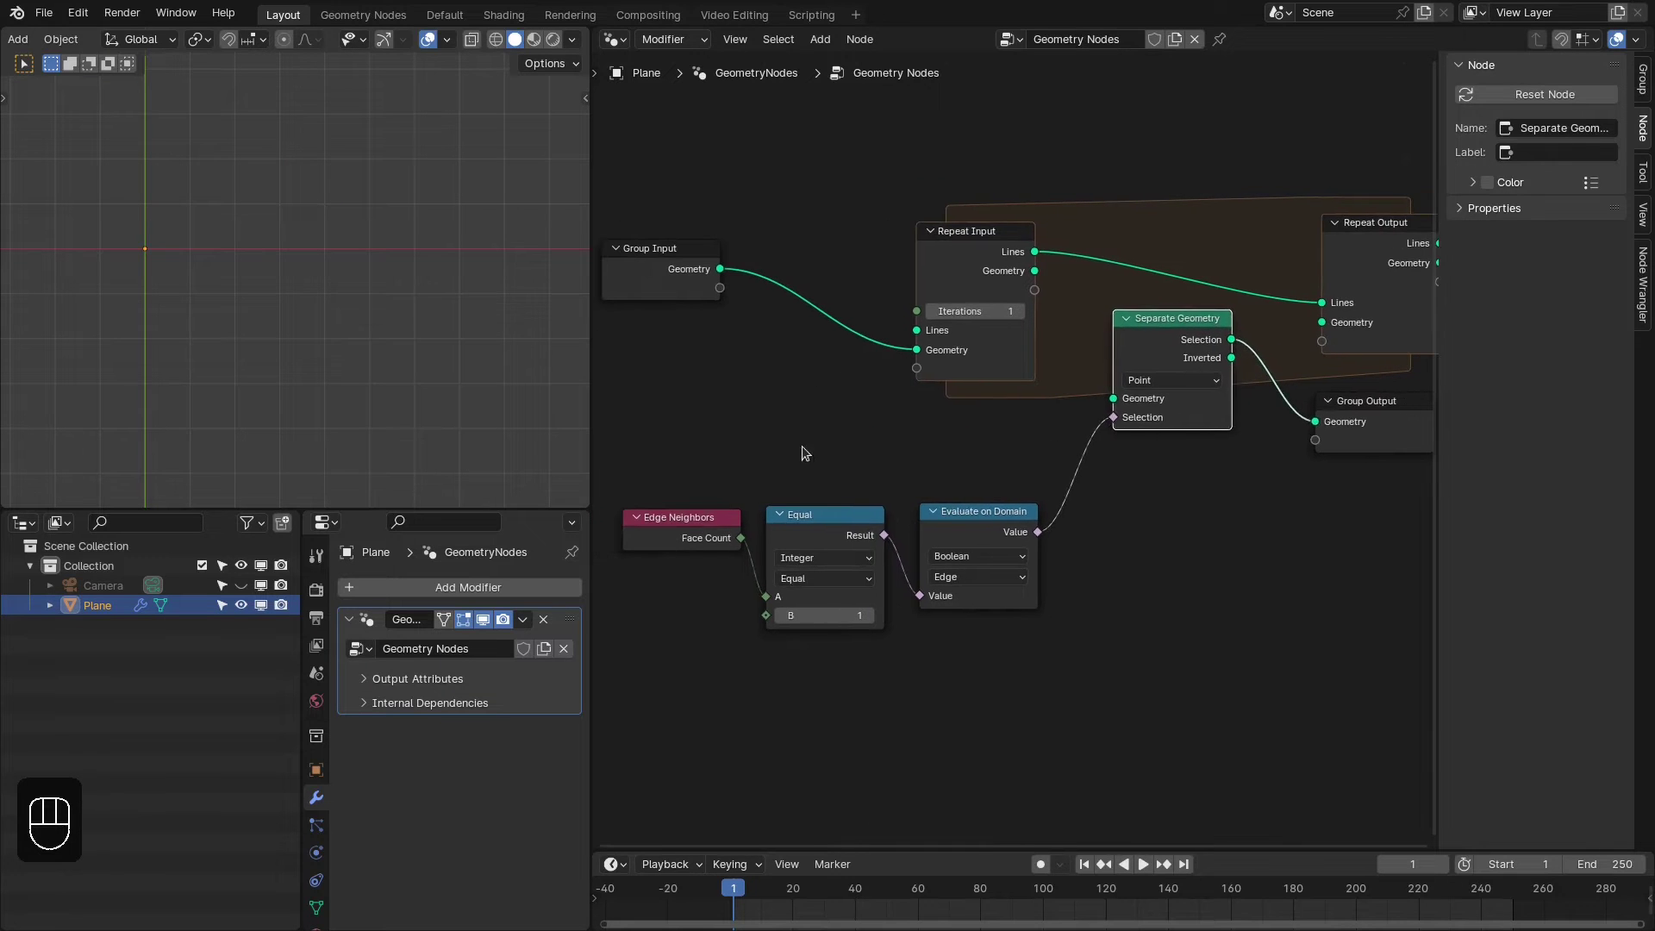
right_drag(760, 472, 707, 497)
right_drag(659, 493, 1000, 549)
right_drag(984, 520, 1176, 458)
middle_drag(1178, 458, 1083, 477)
drag(1246, 454, 1474, 243)
middle_drag(1319, 257, 1220, 258)
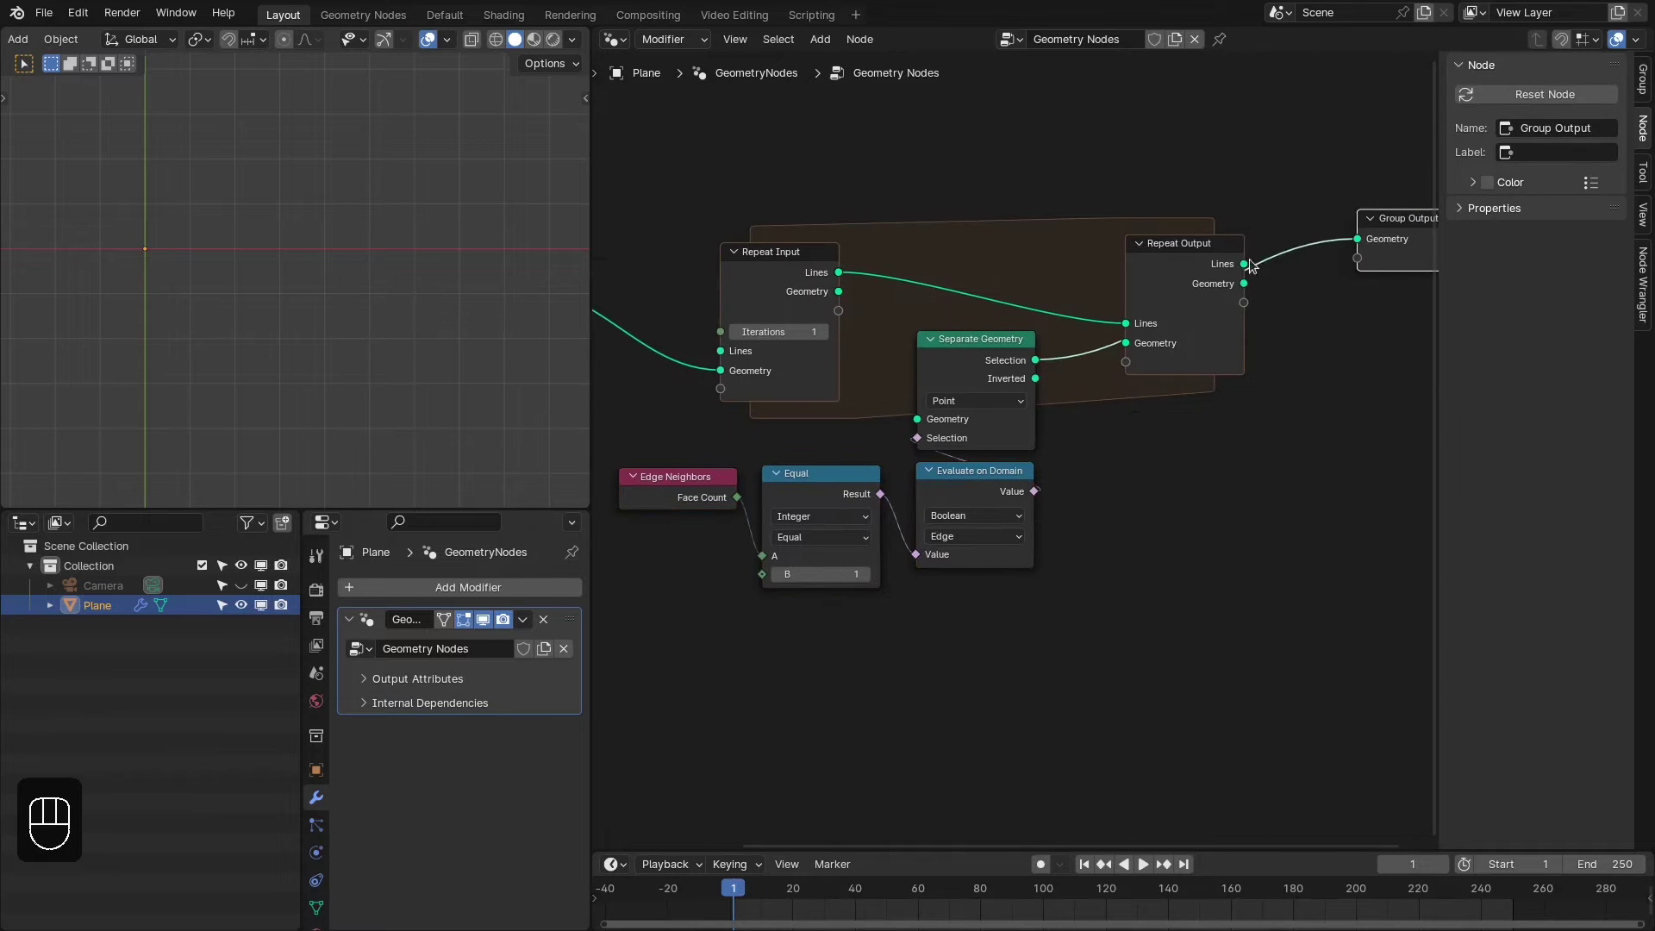
Connect Repeat Output's Lines to the Group Output, move Repeat Output slightly higher, and hide the node properties
drag(1246, 264, 1363, 241)
drag(1169, 275, 1184, 248)
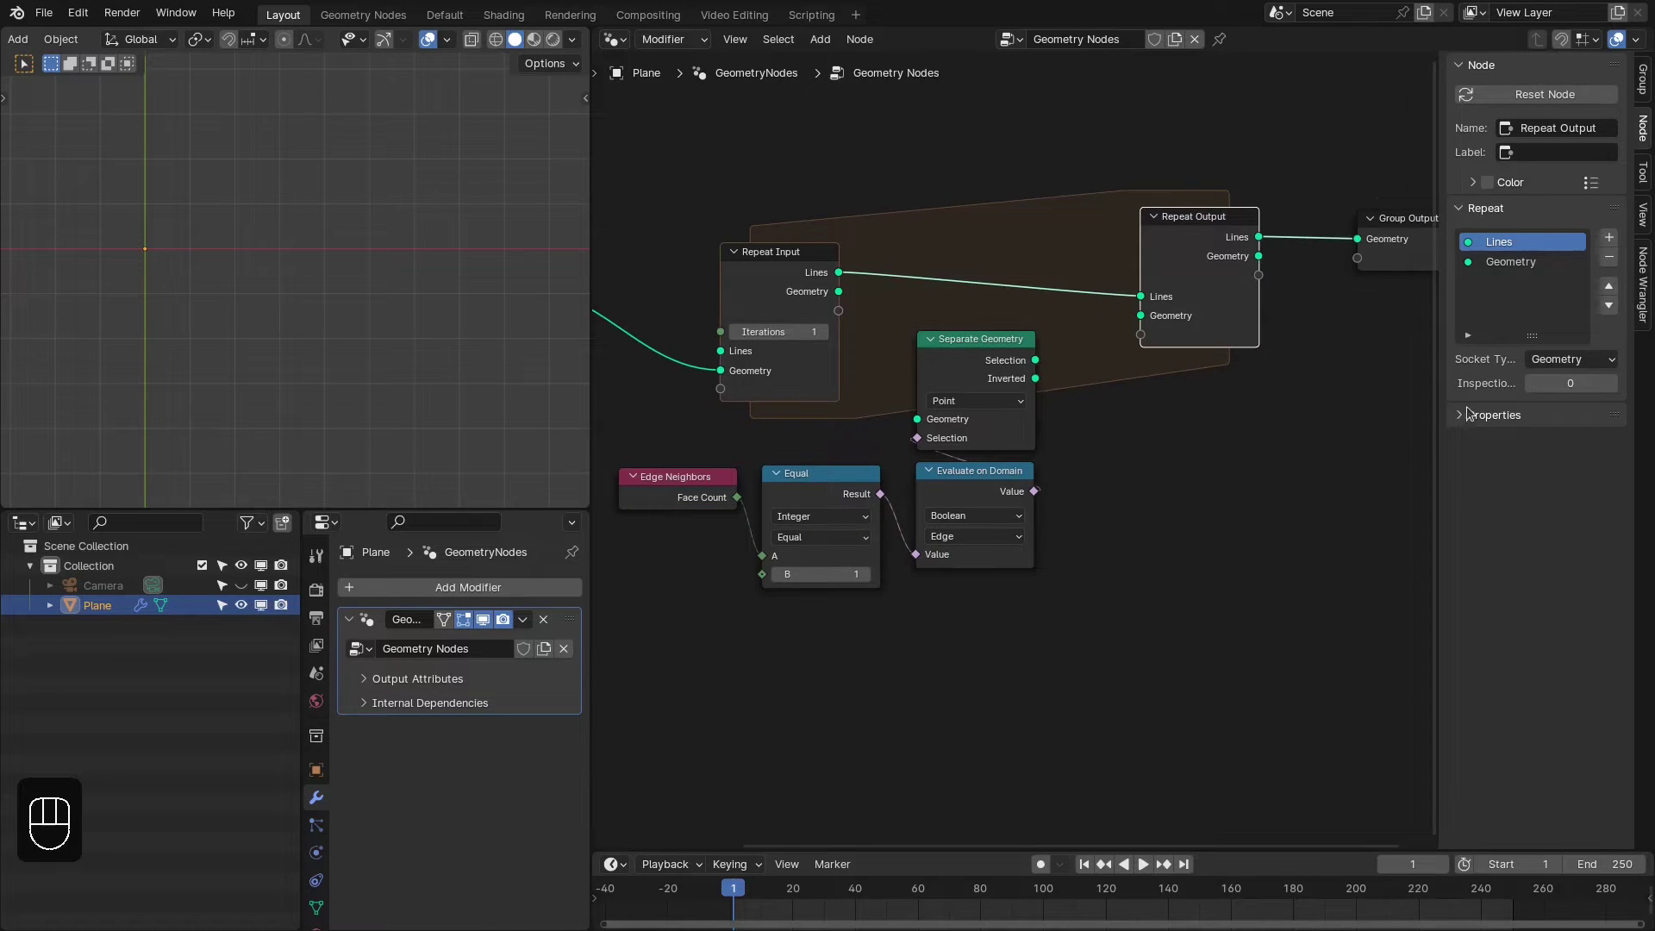
key(n)
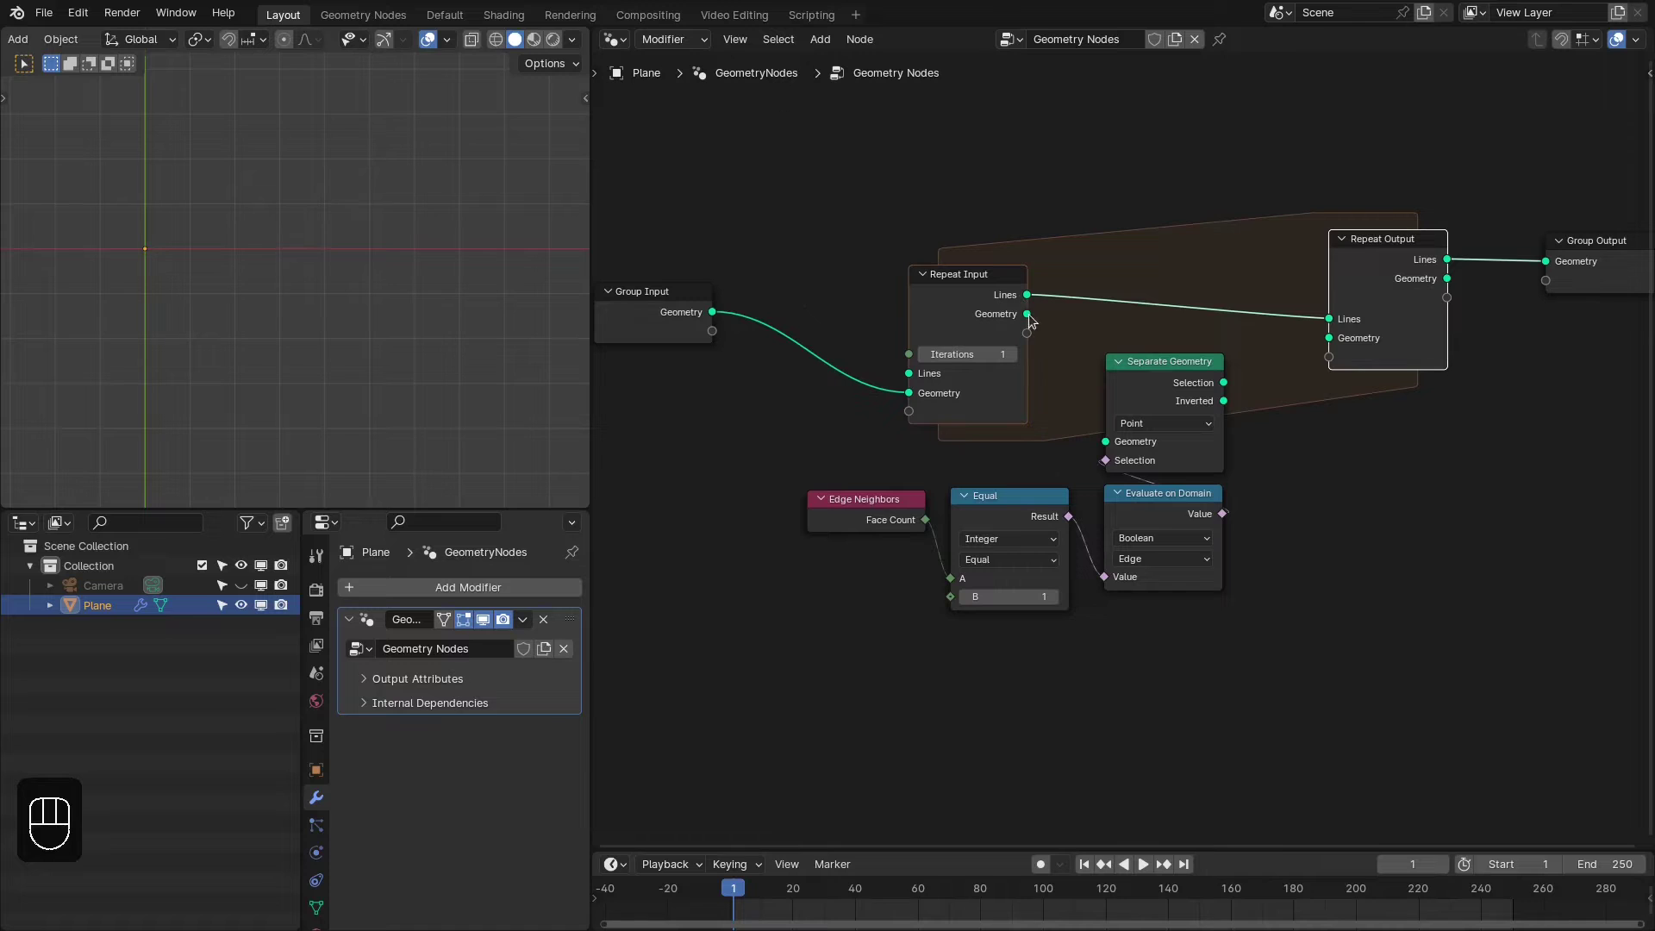
Route Repeat Input's Geometry through Separate Geometry, sending Selection to Lines and Inverted to Geometry on Repeat Output
drag(1027, 315, 1106, 441)
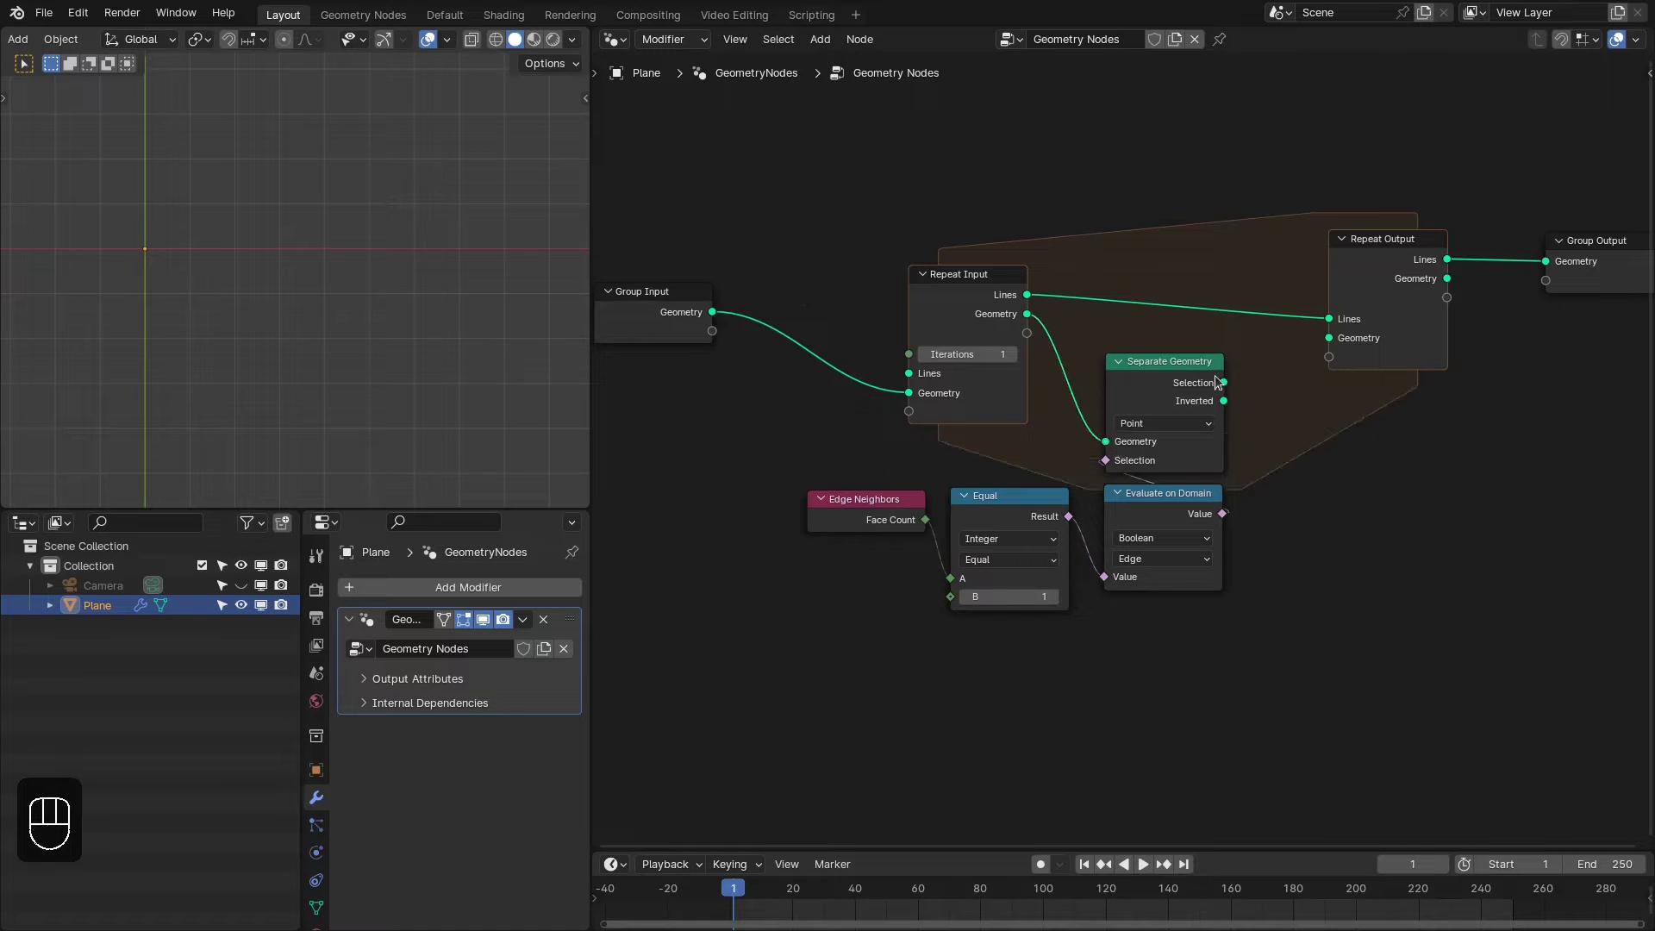
drag(1218, 383, 1328, 319)
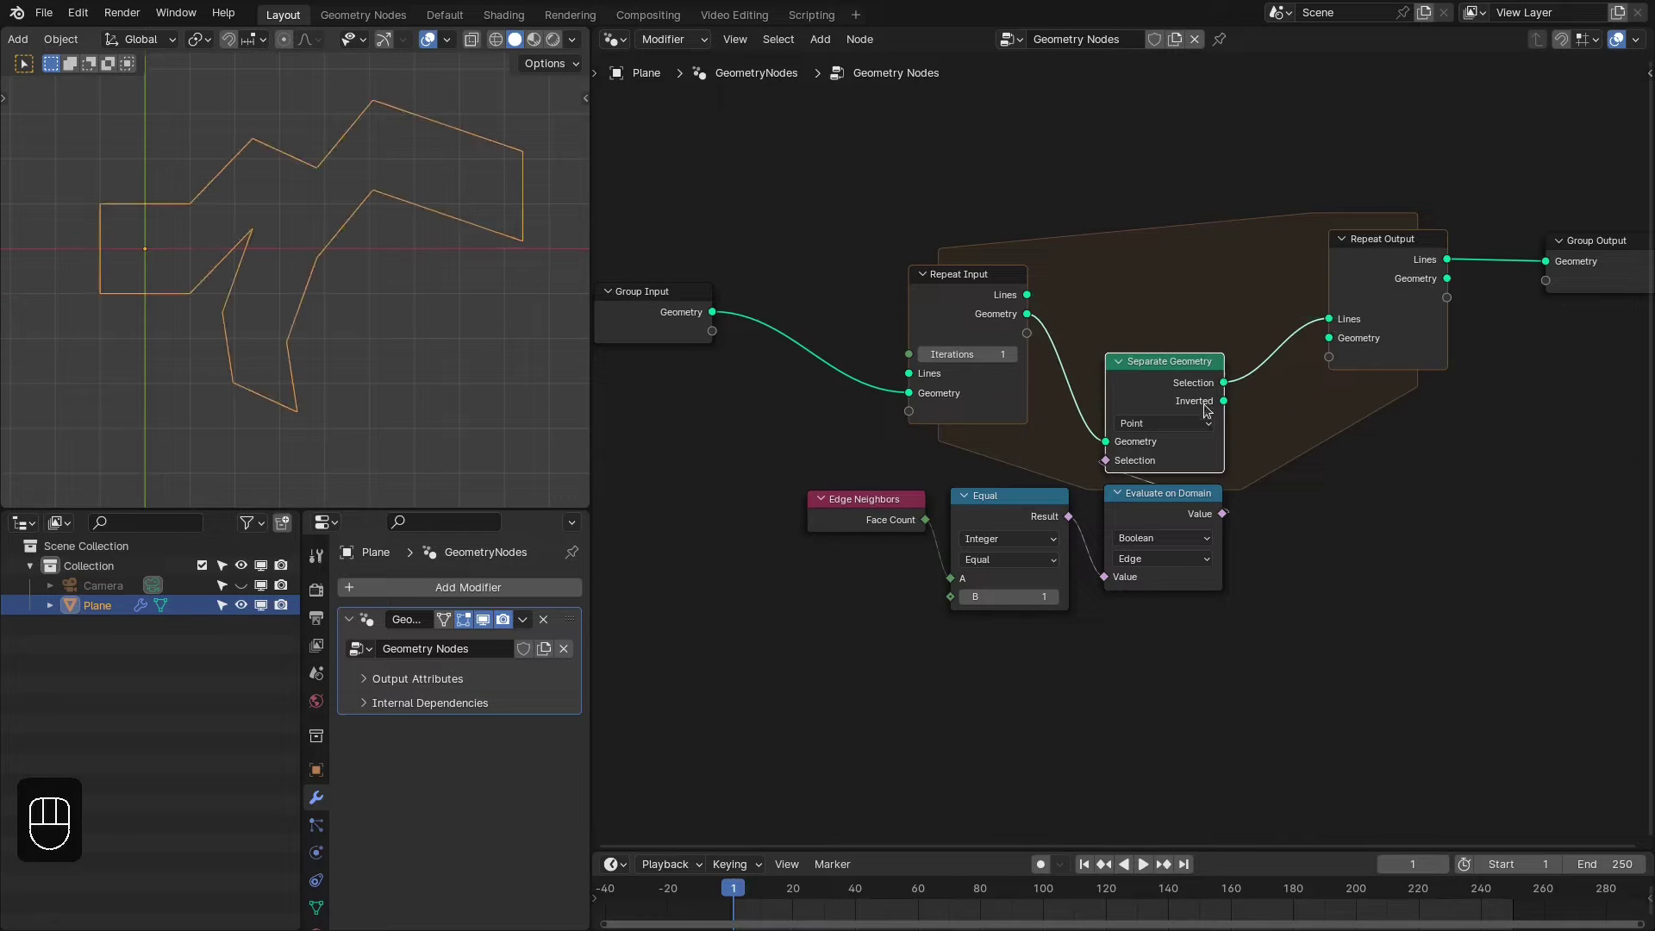
drag(1223, 402, 1333, 340)
drag(1374, 266, 1377, 272)
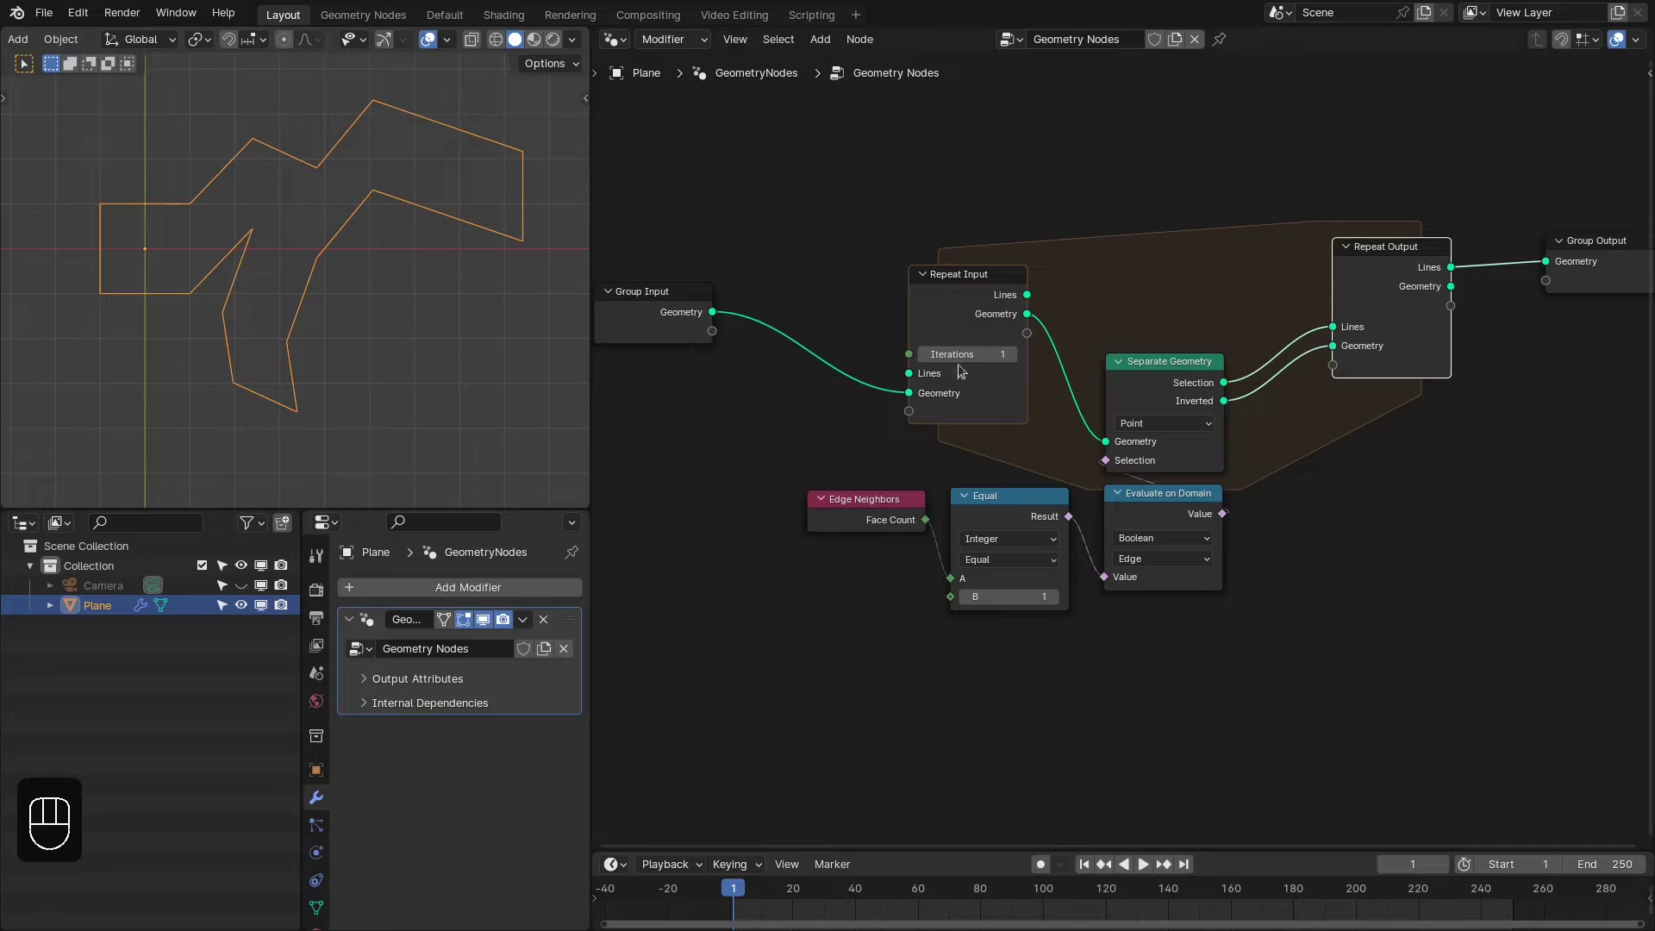
Raise the Repeat Zone's iterations one at a time to 5 to test the loop
click(1013, 355)
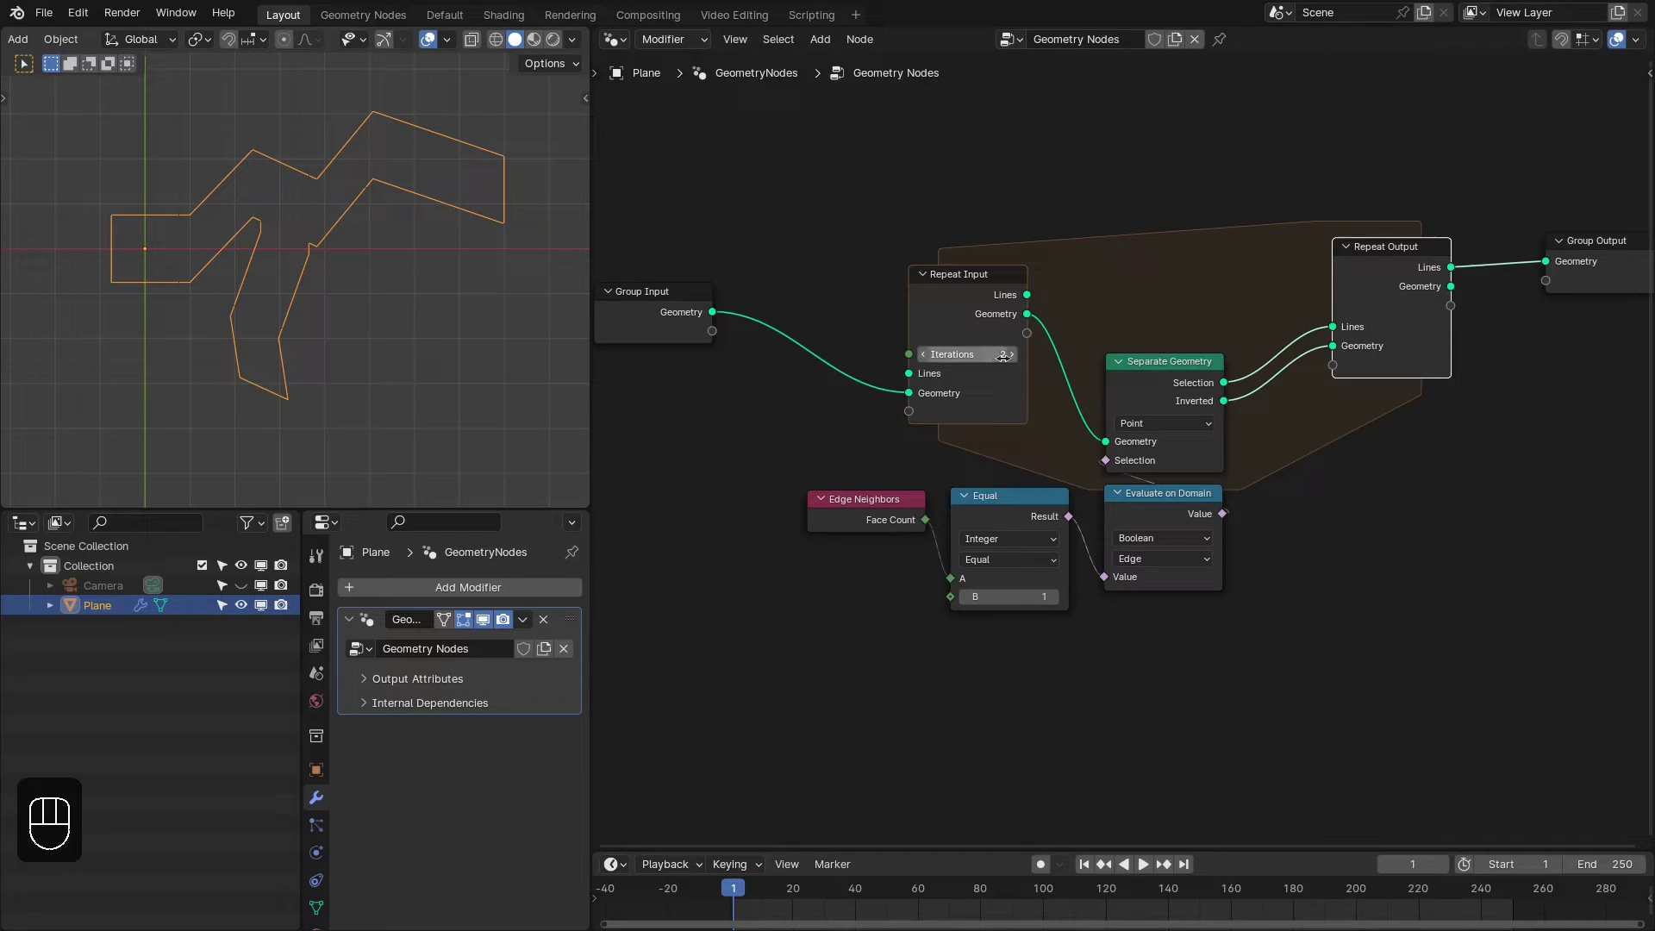
click(1013, 355)
click(1012, 354)
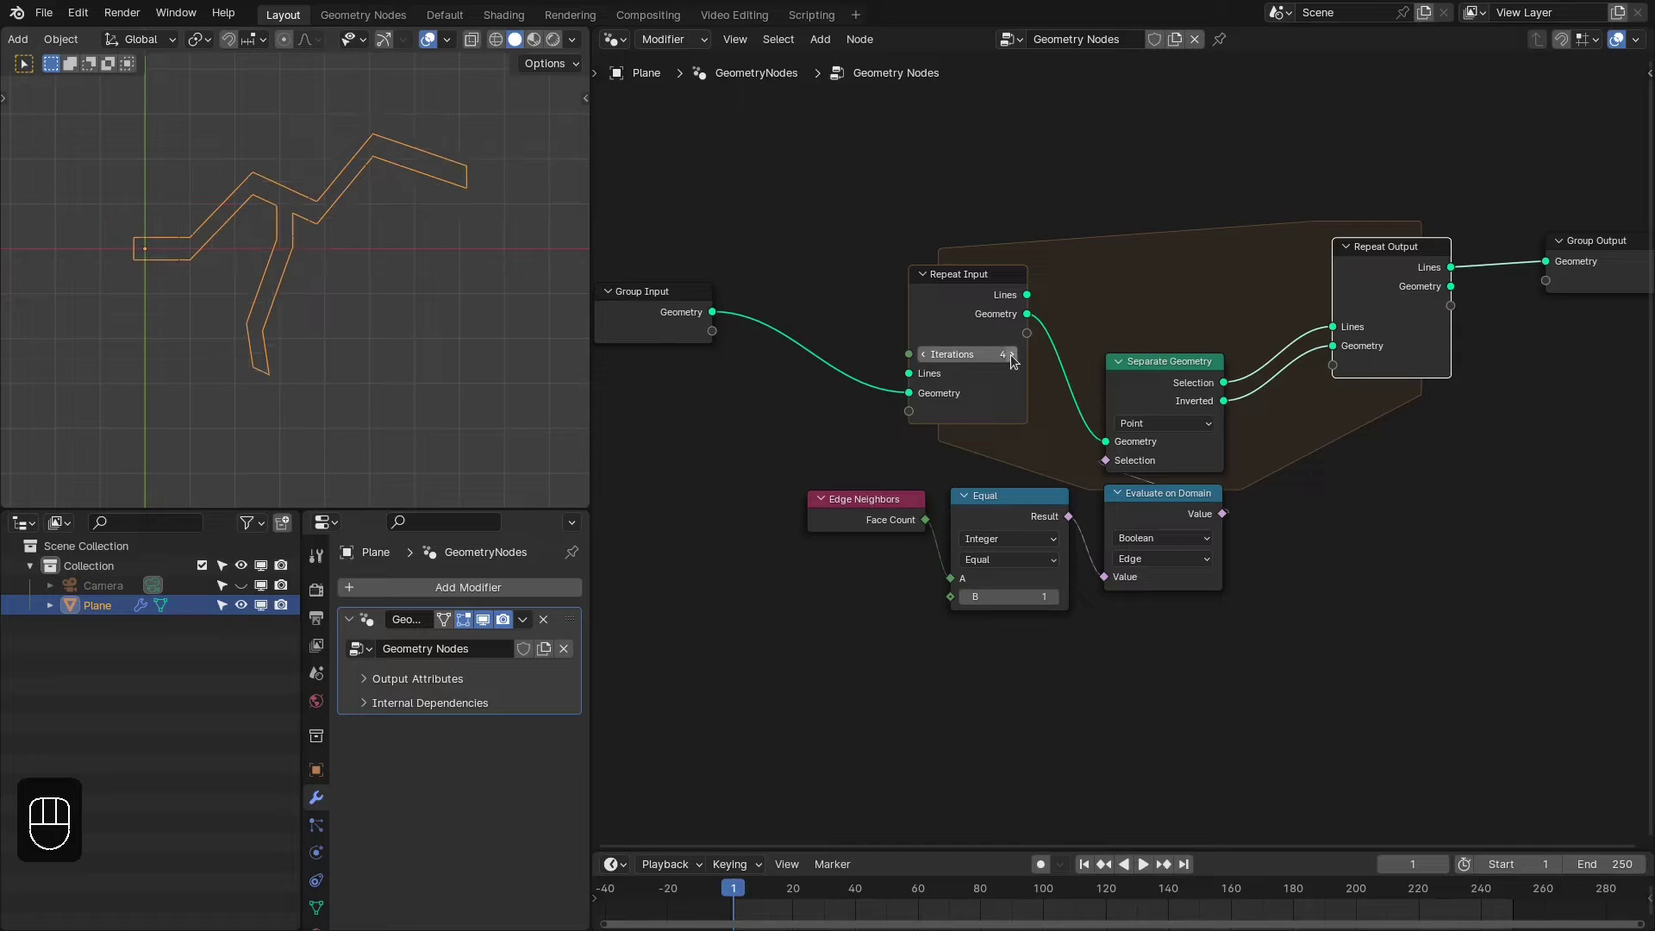
click(1013, 355)
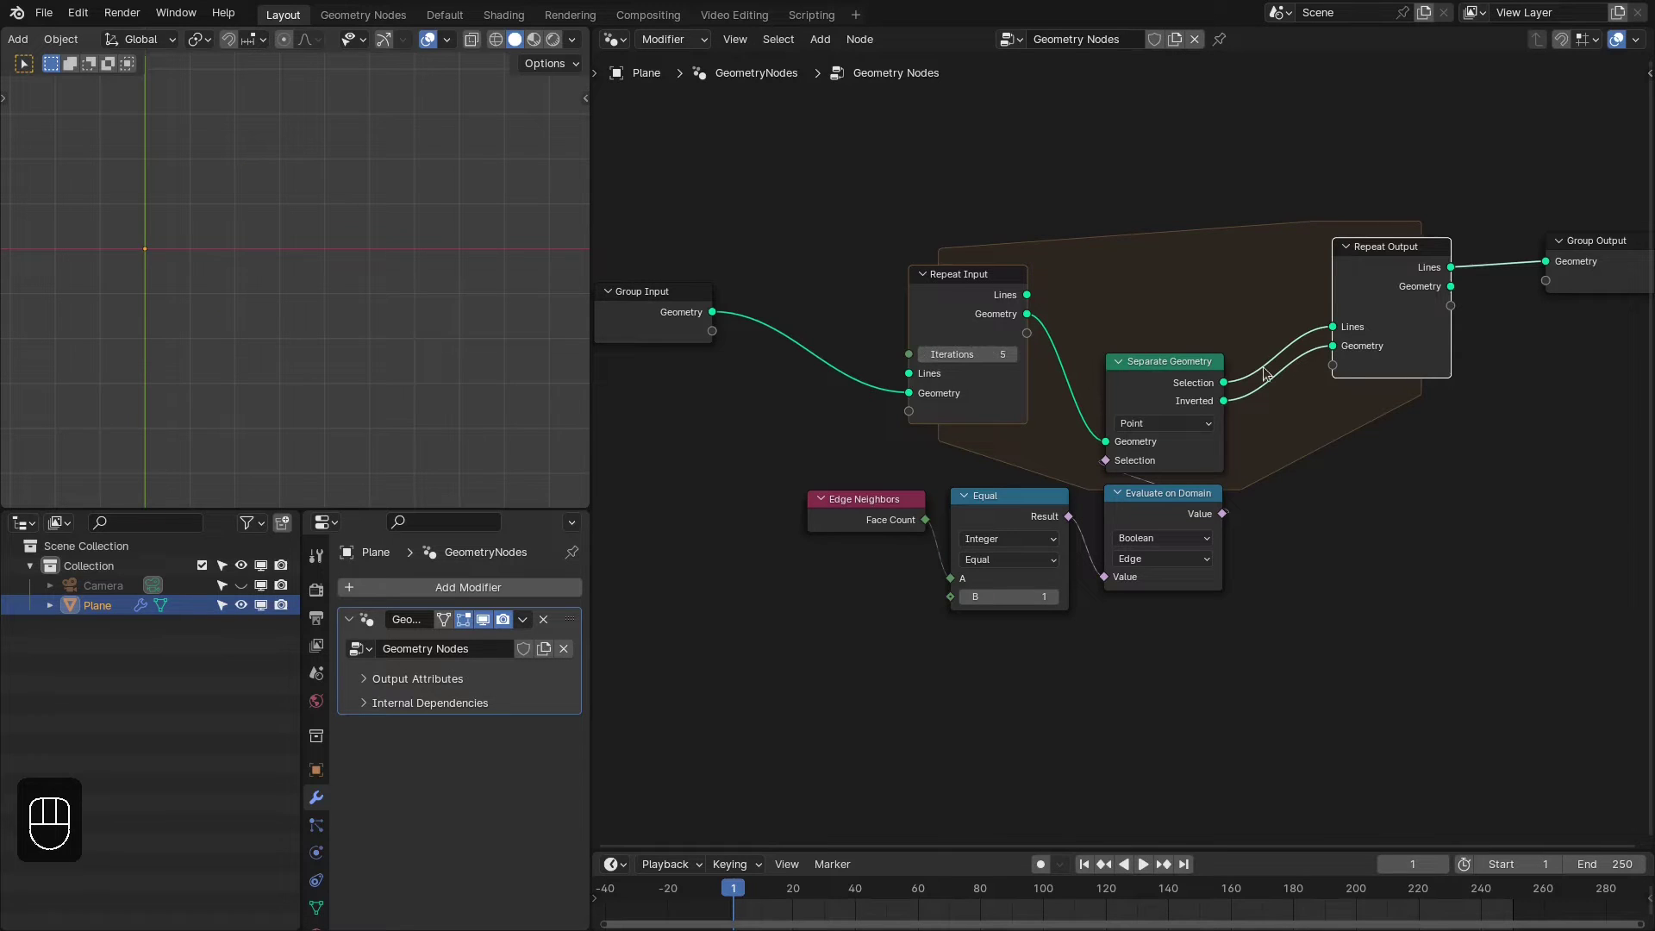
Set the Repeat Zone's iterations back to 1
middle_drag(1239, 379, 1053, 404)
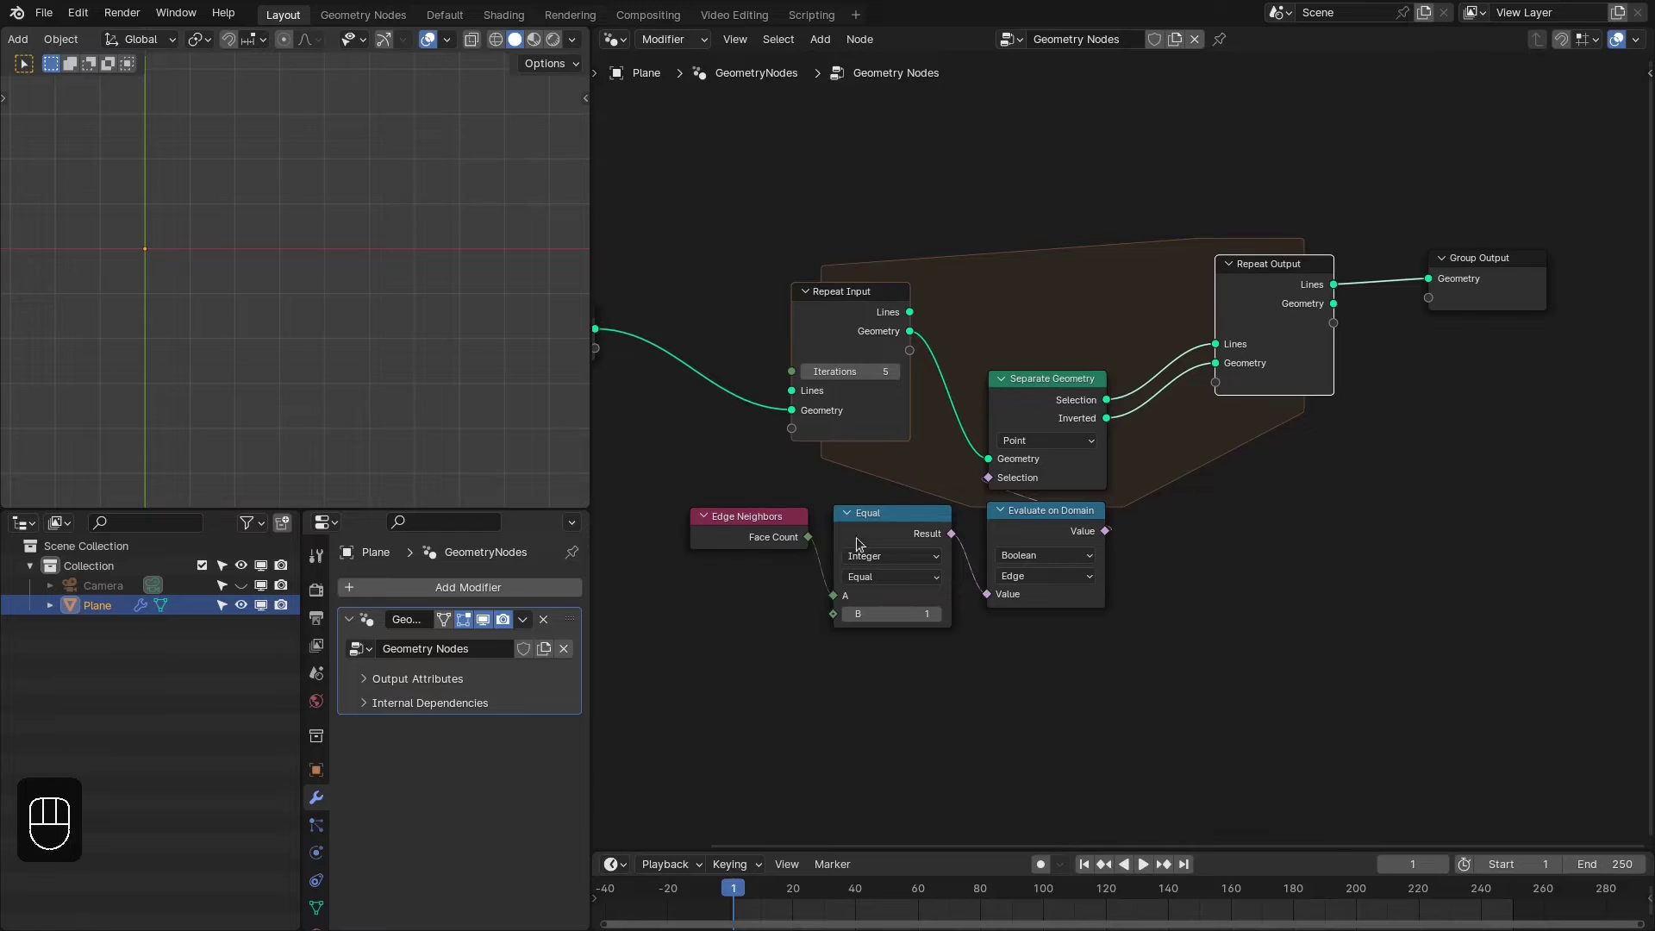
drag(719, 567, 998, 536)
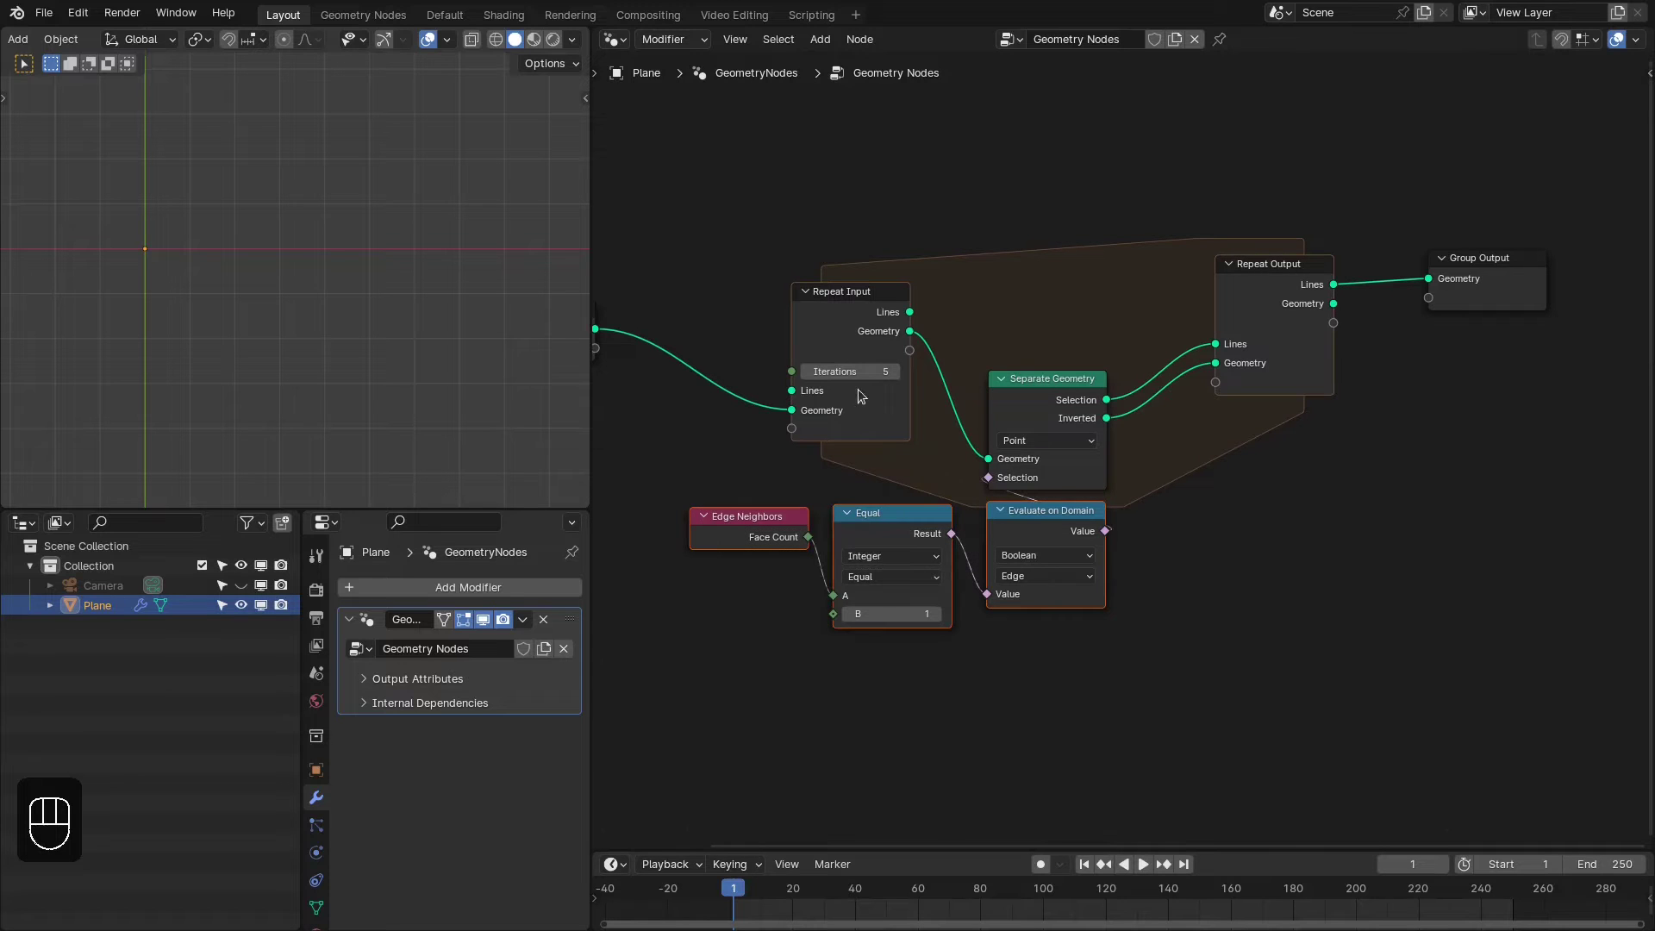
mouse_move(807, 374)
mouse_down()
mouse_move(771, 374)
mouse_move(807, 377)
mouse_up()
click(894, 371)
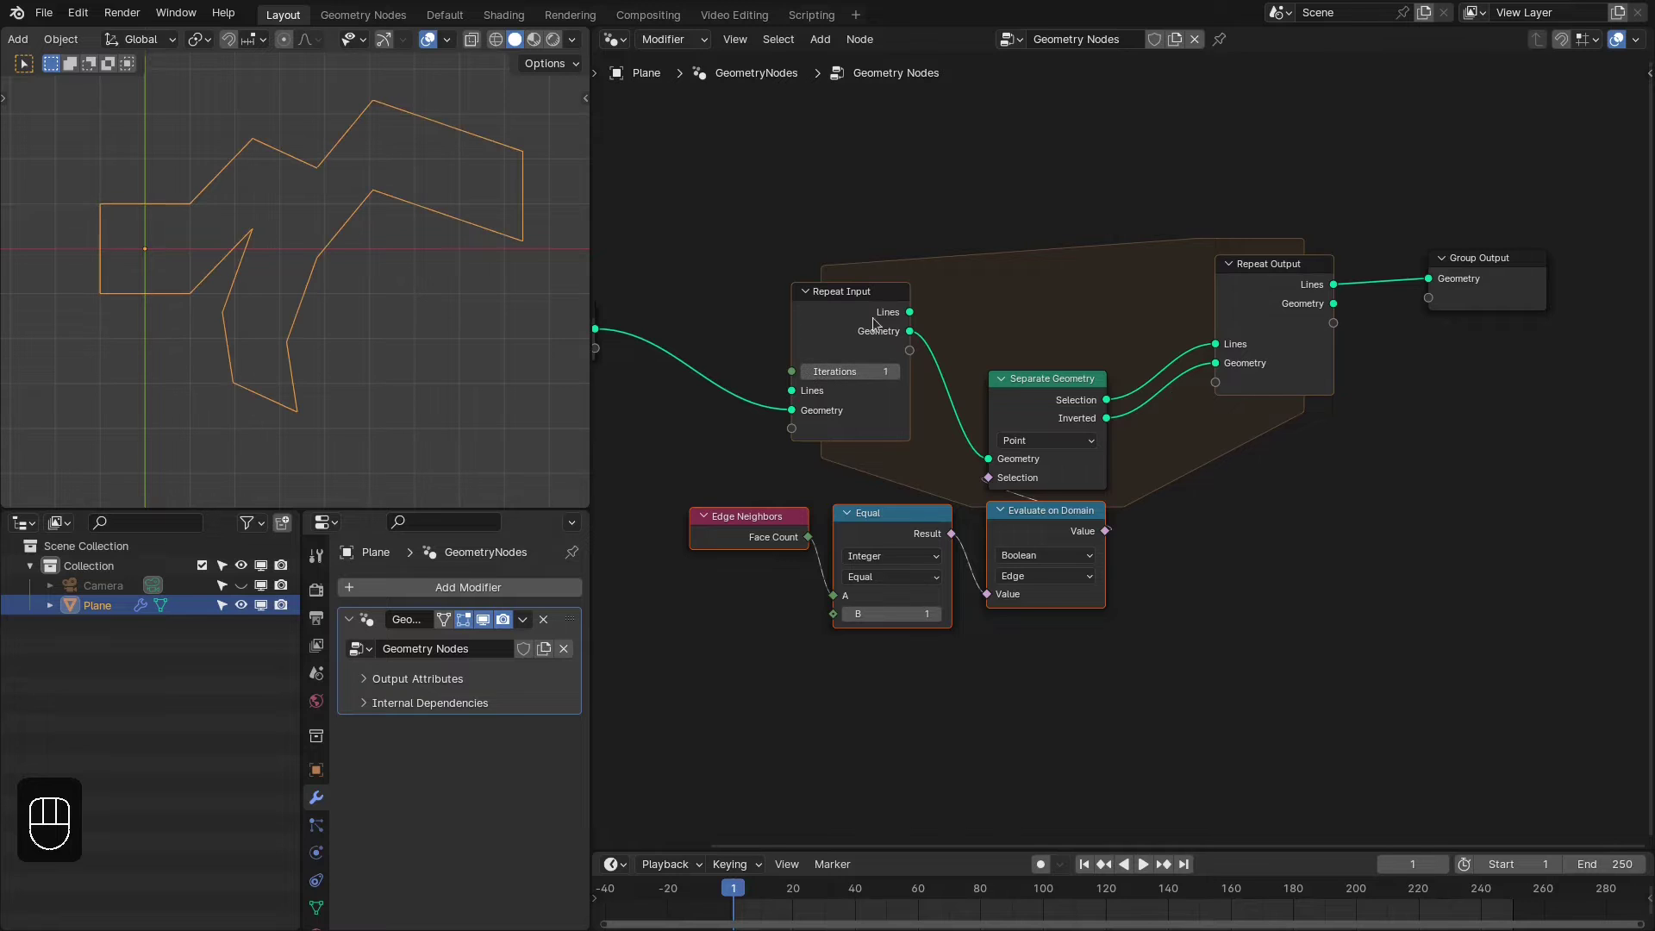
Add a Join Geometry node merging Repeat Input's Lines with Separate Geometry's Selection, and feed it into Repeat Output's Lines
drag(909, 312, 1106, 306)
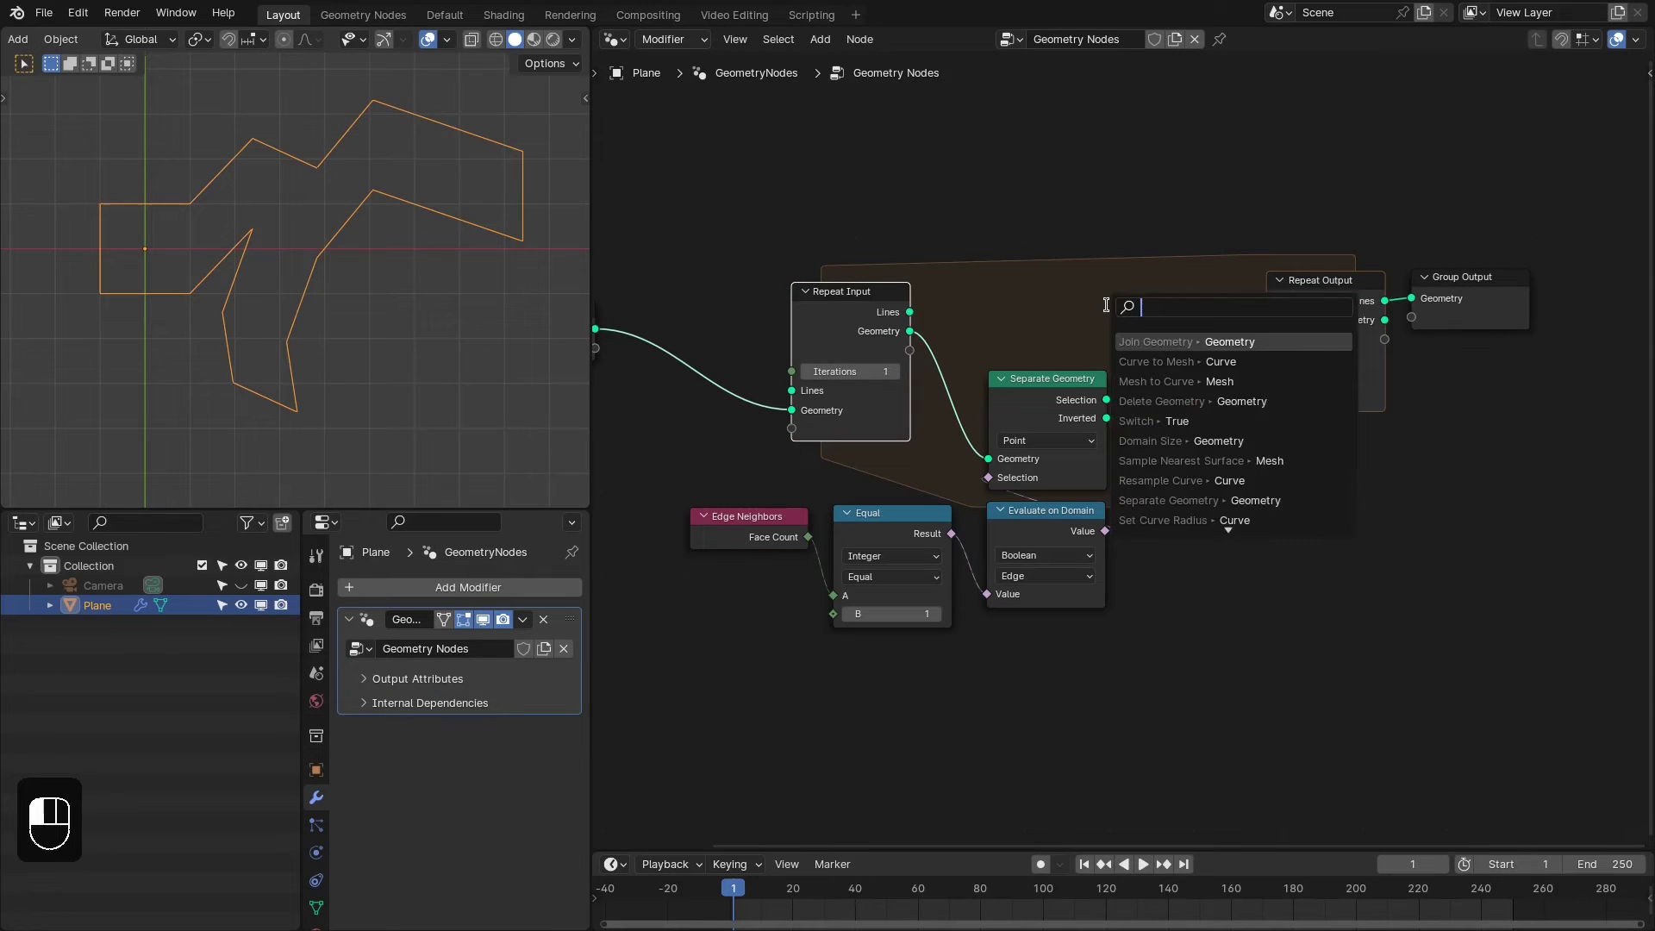
text(jion)
key(Return)
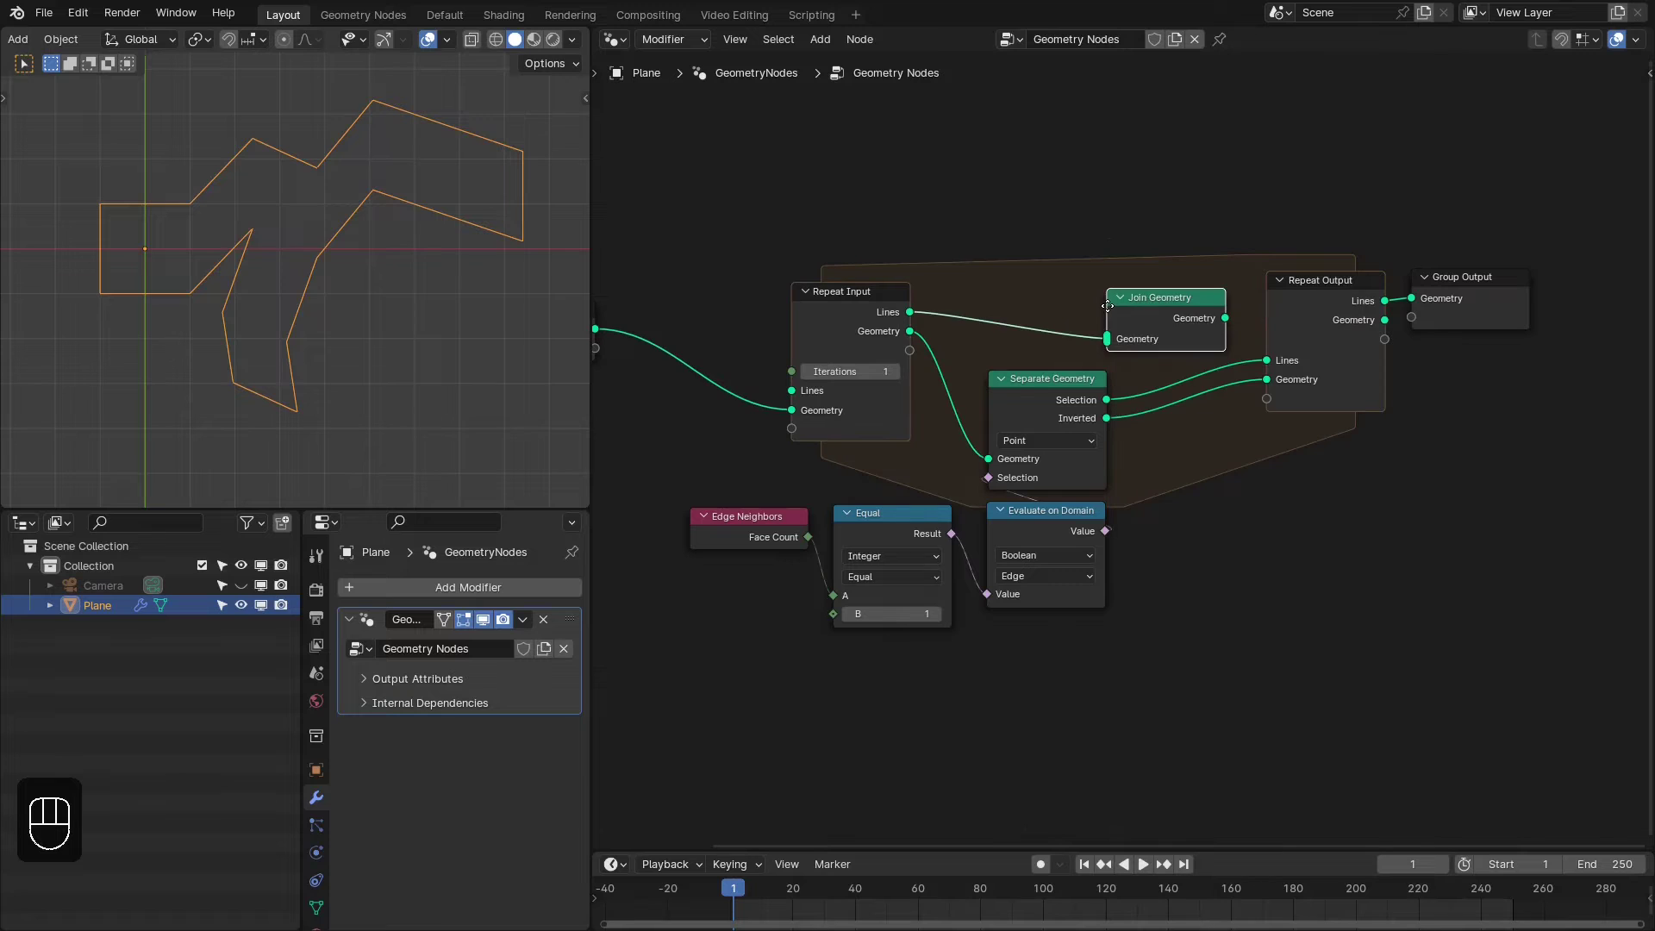
drag(1109, 400, 1147, 333)
drag(1239, 308, 1266, 360)
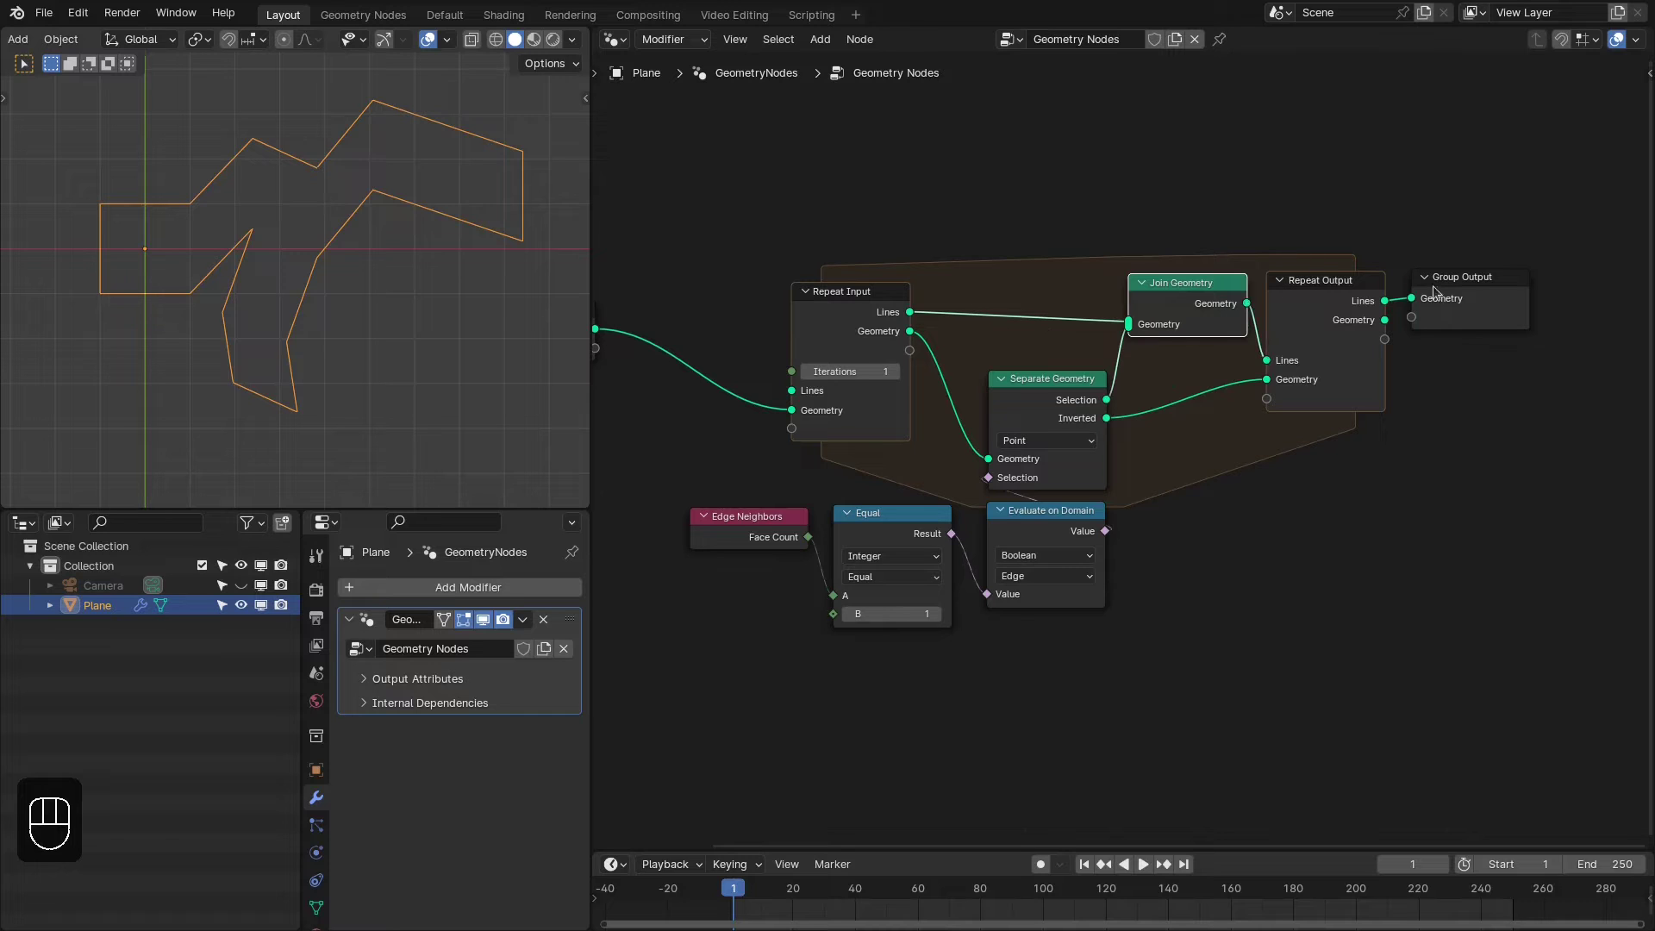
drag(1434, 291, 1456, 293)
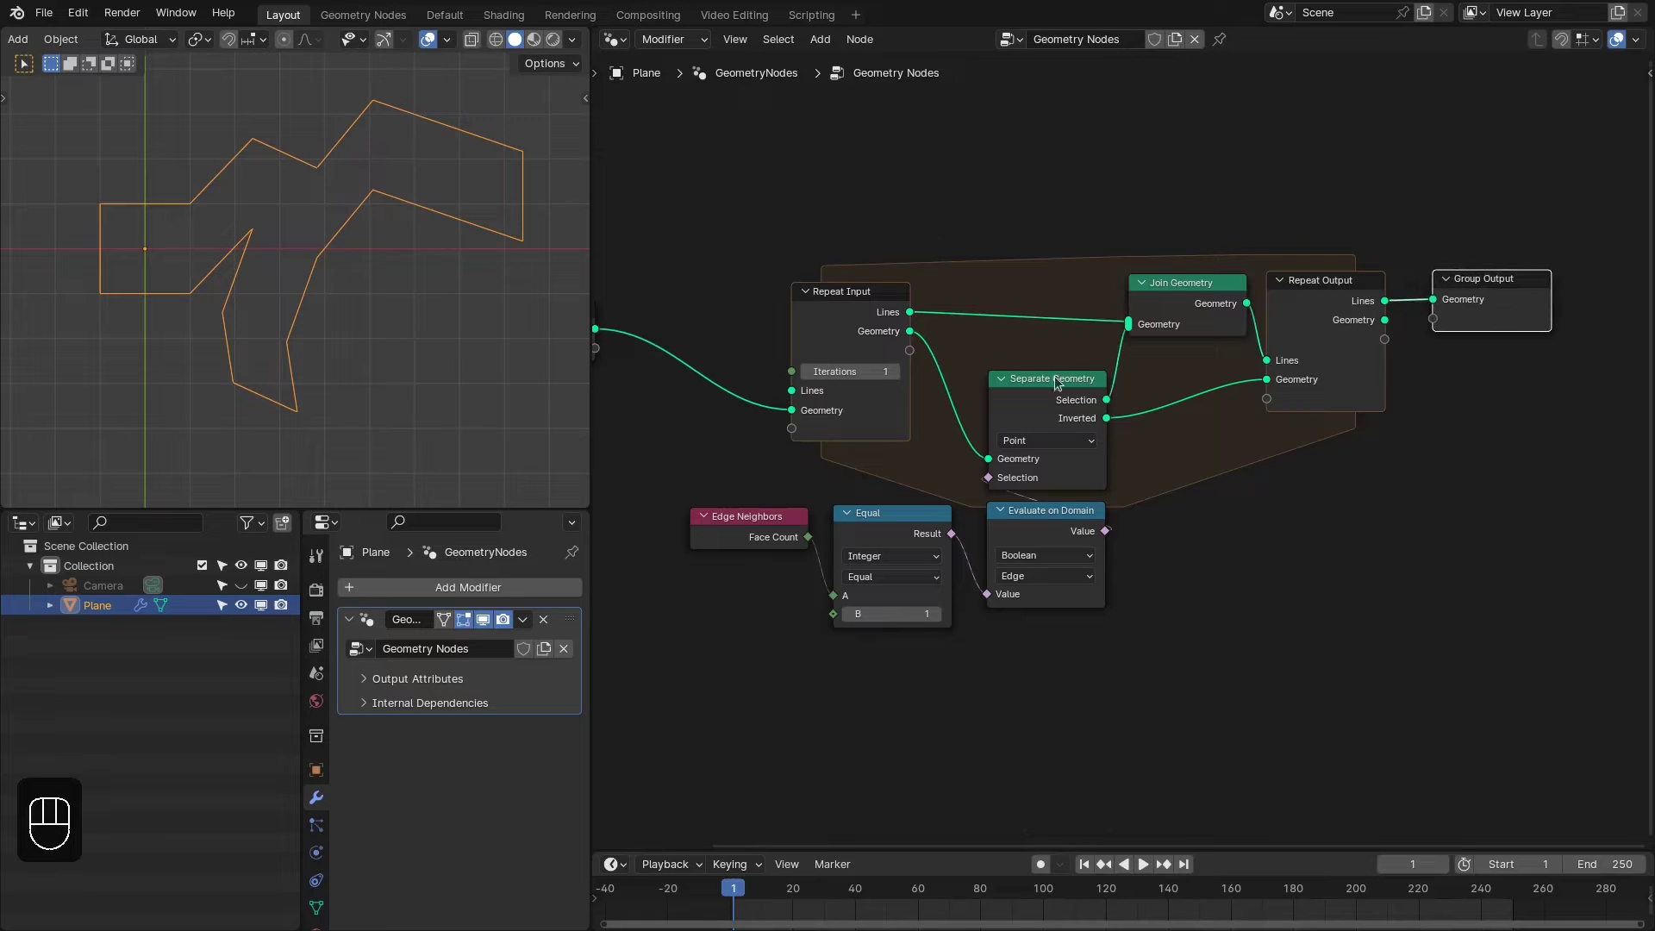
Increase the Repeat Zone's iterations to 5
click(895, 371)
click(895, 372)
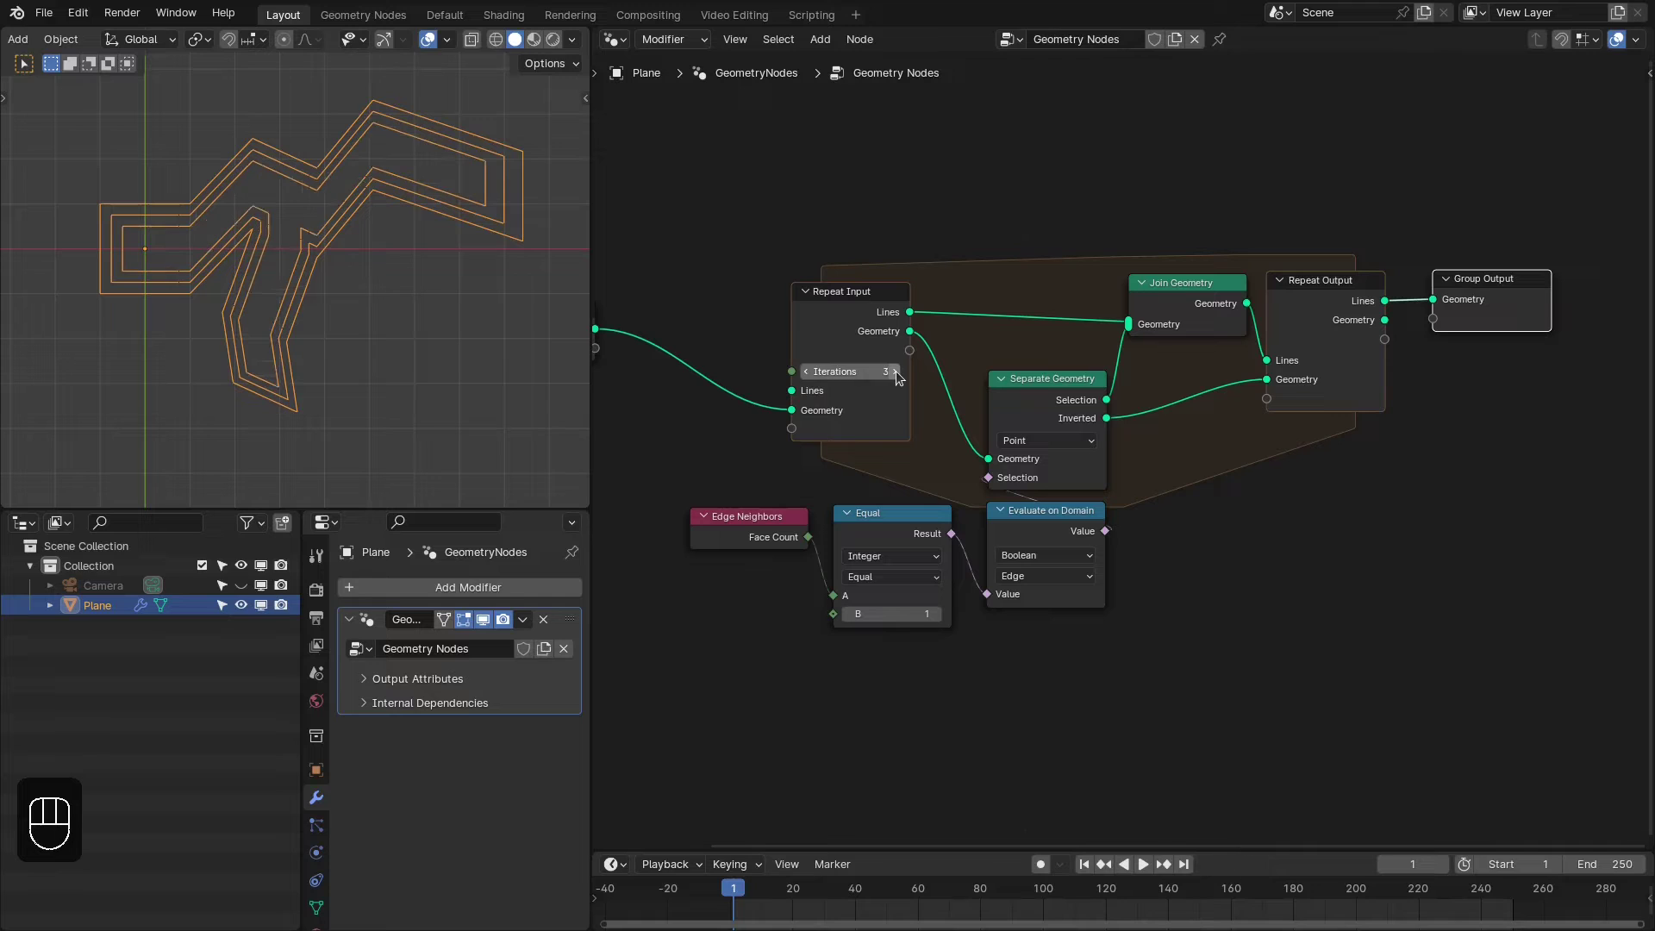
click(896, 371)
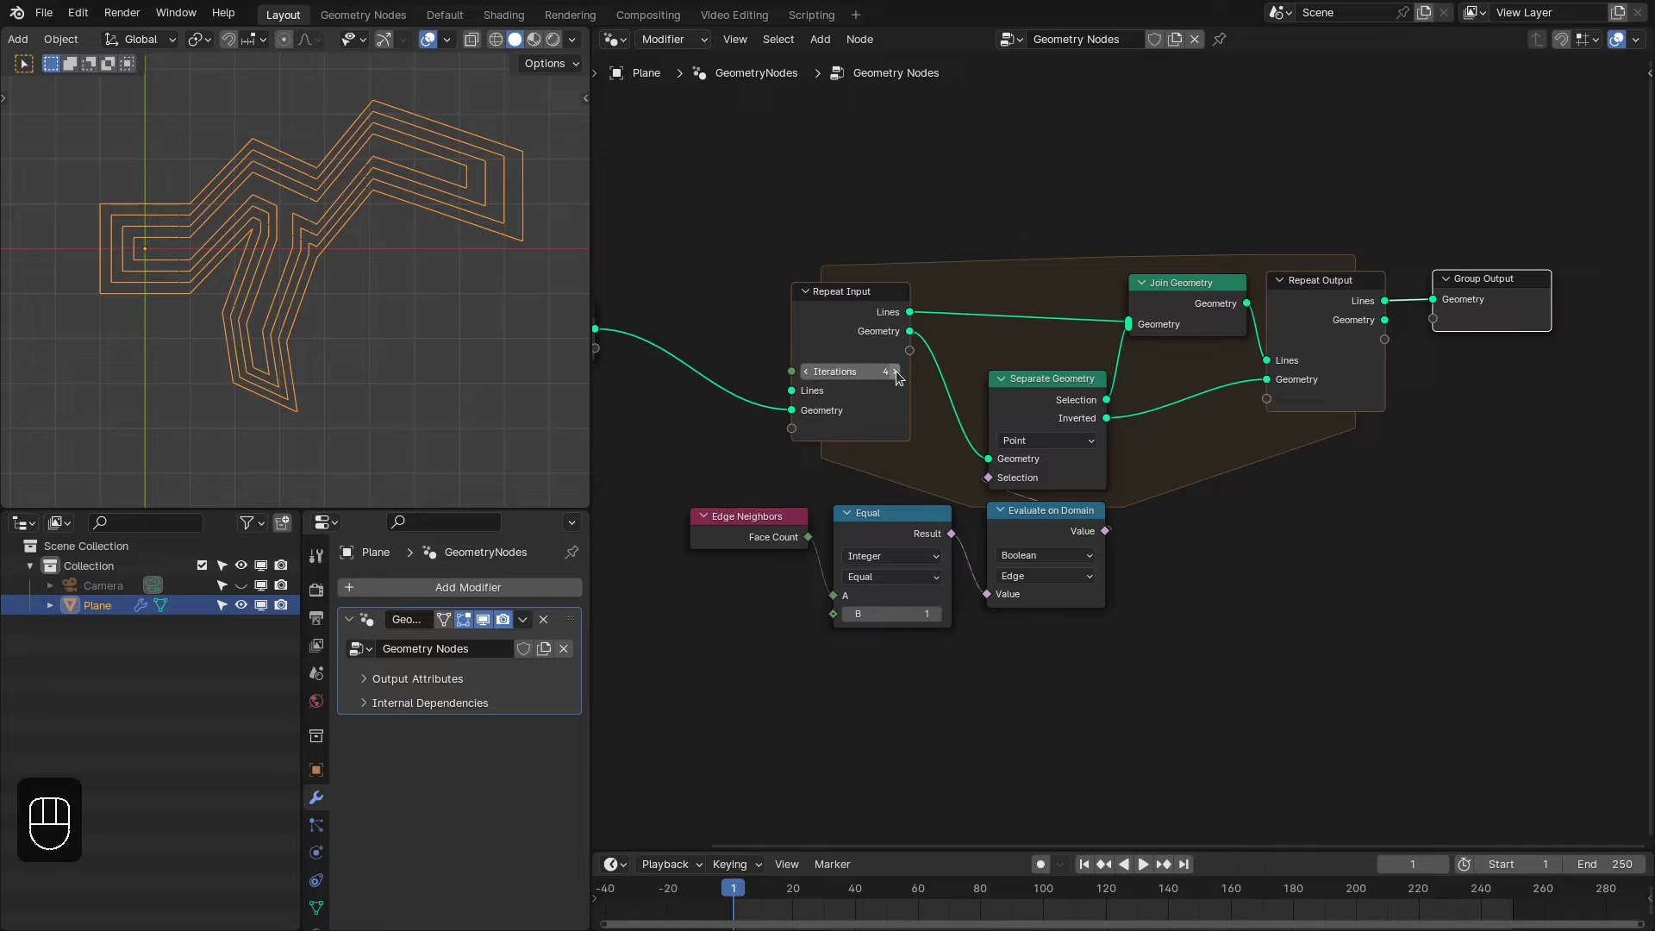
click(895, 371)
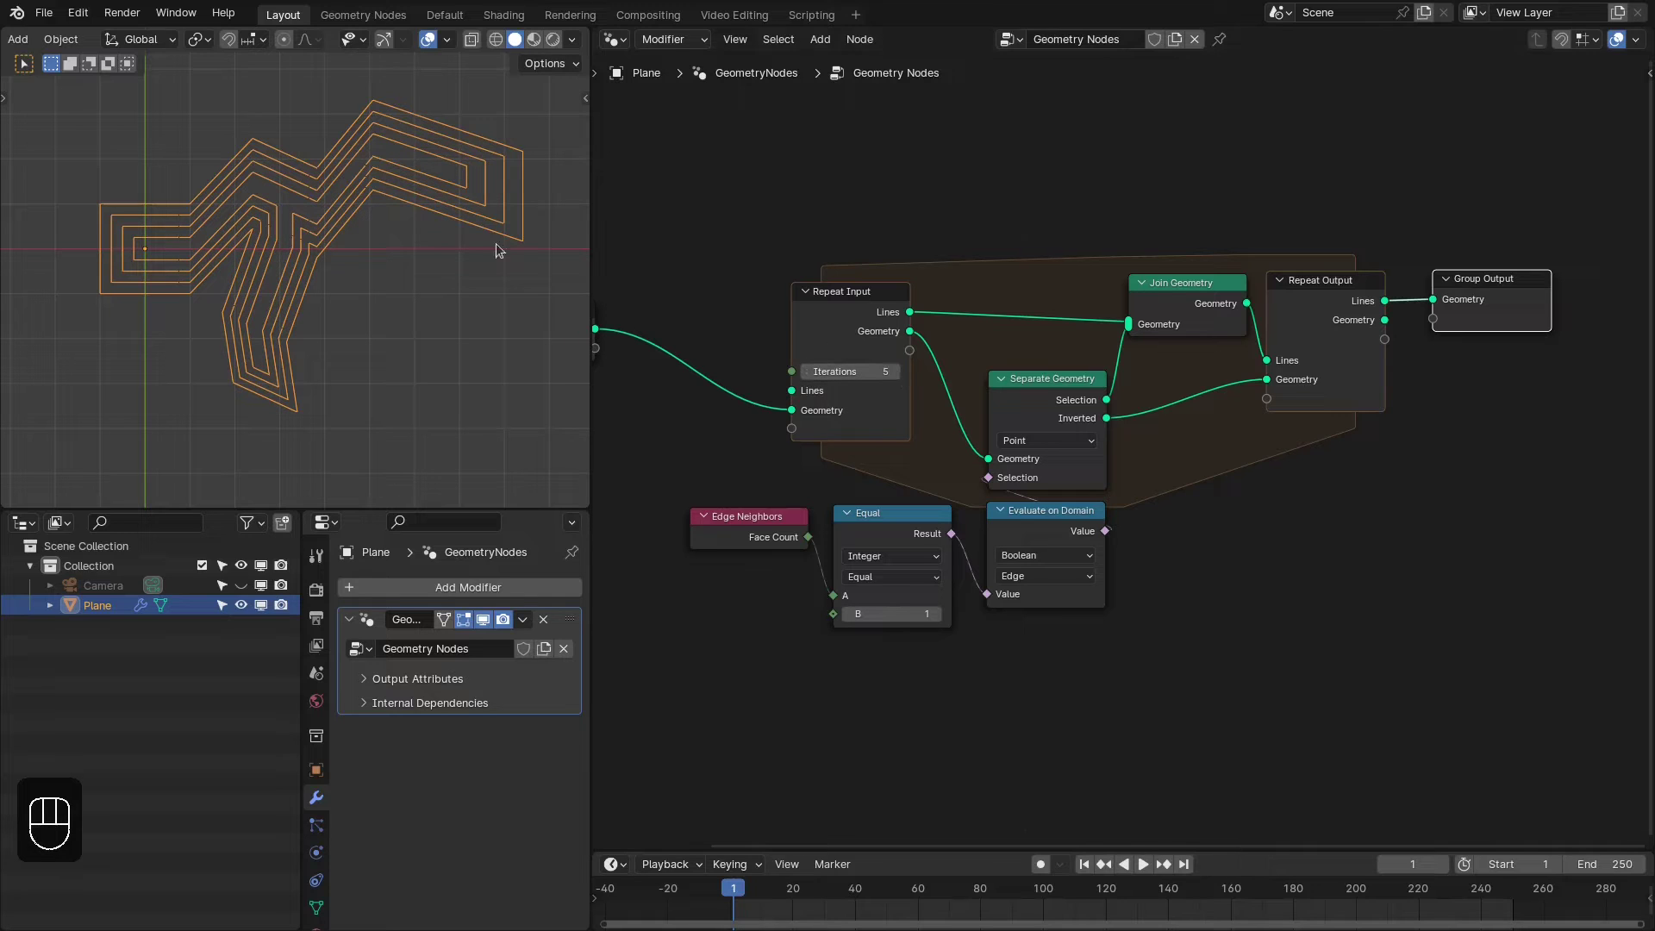
middle_drag(1096, 498, 1148, 520)
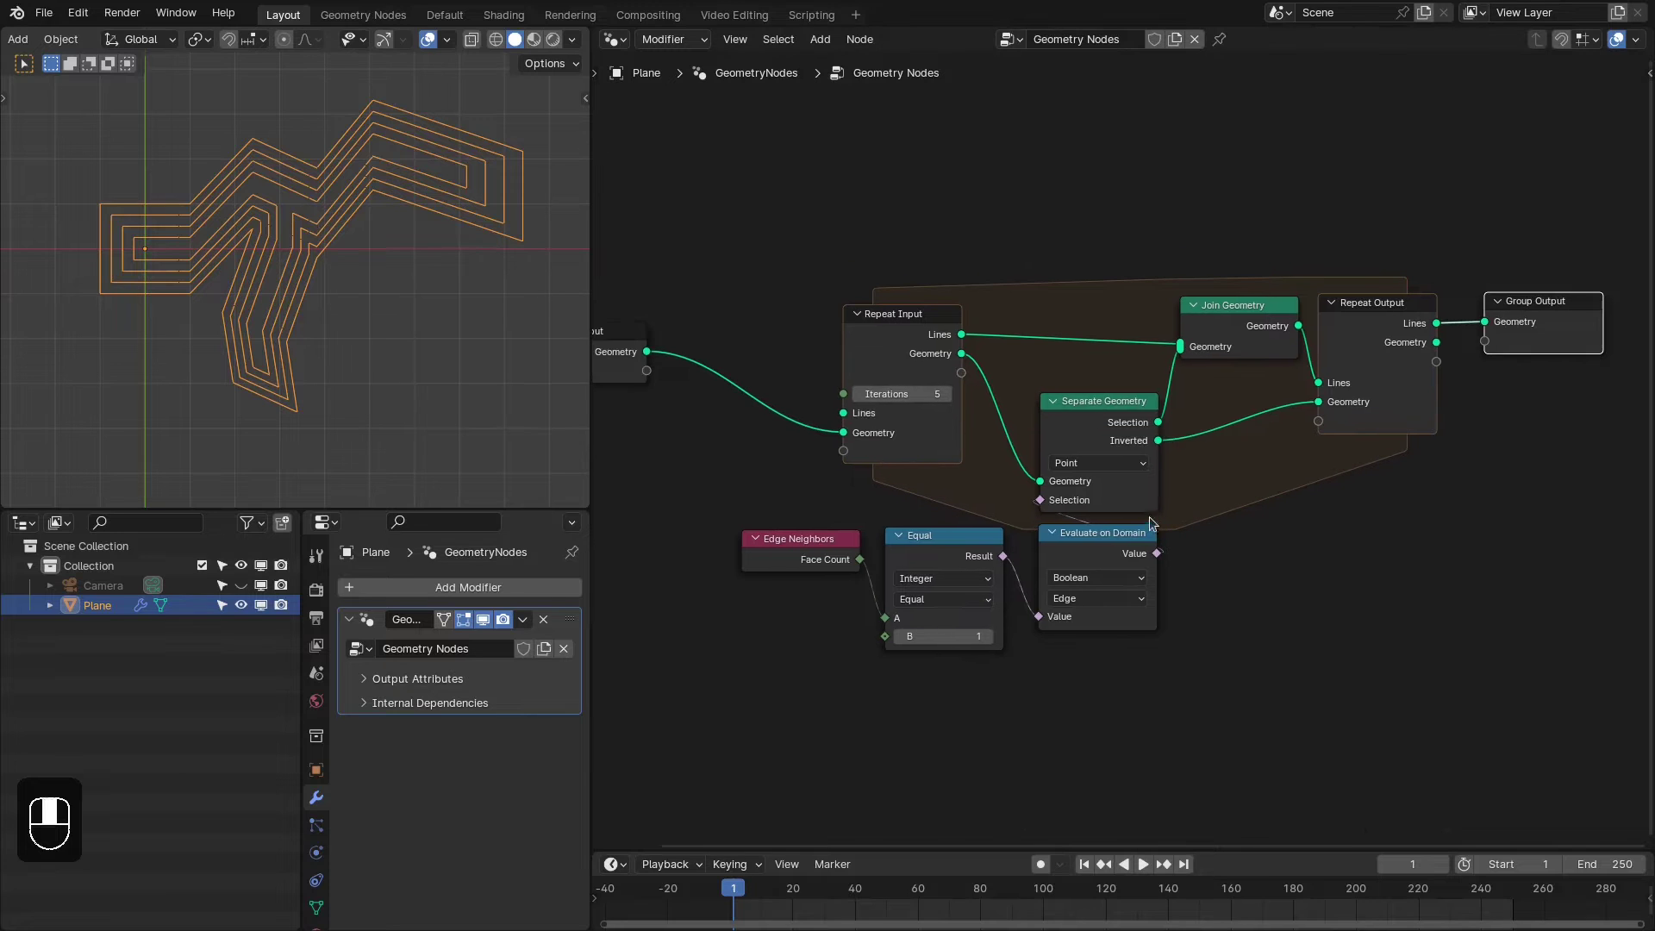
Connect Repeat Output's Geometry to the Group Output in place of Lines, and reposition the Repeat Input node slightly
middle_drag(1371, 332, 1197, 326)
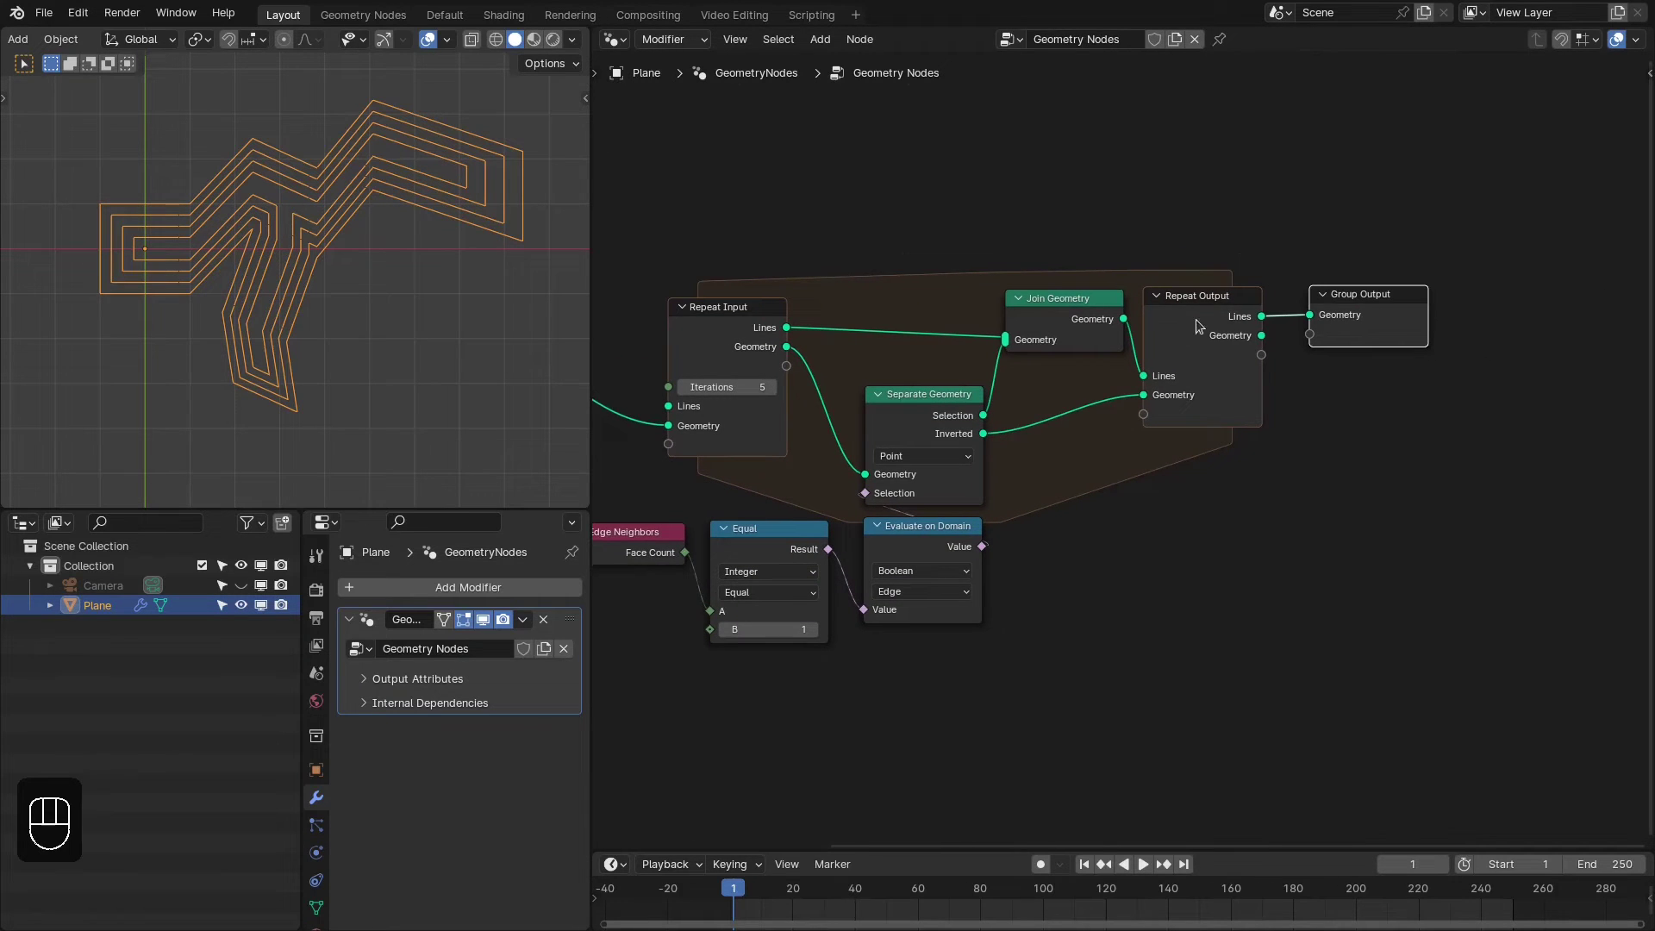
drag(1261, 336, 1318, 316)
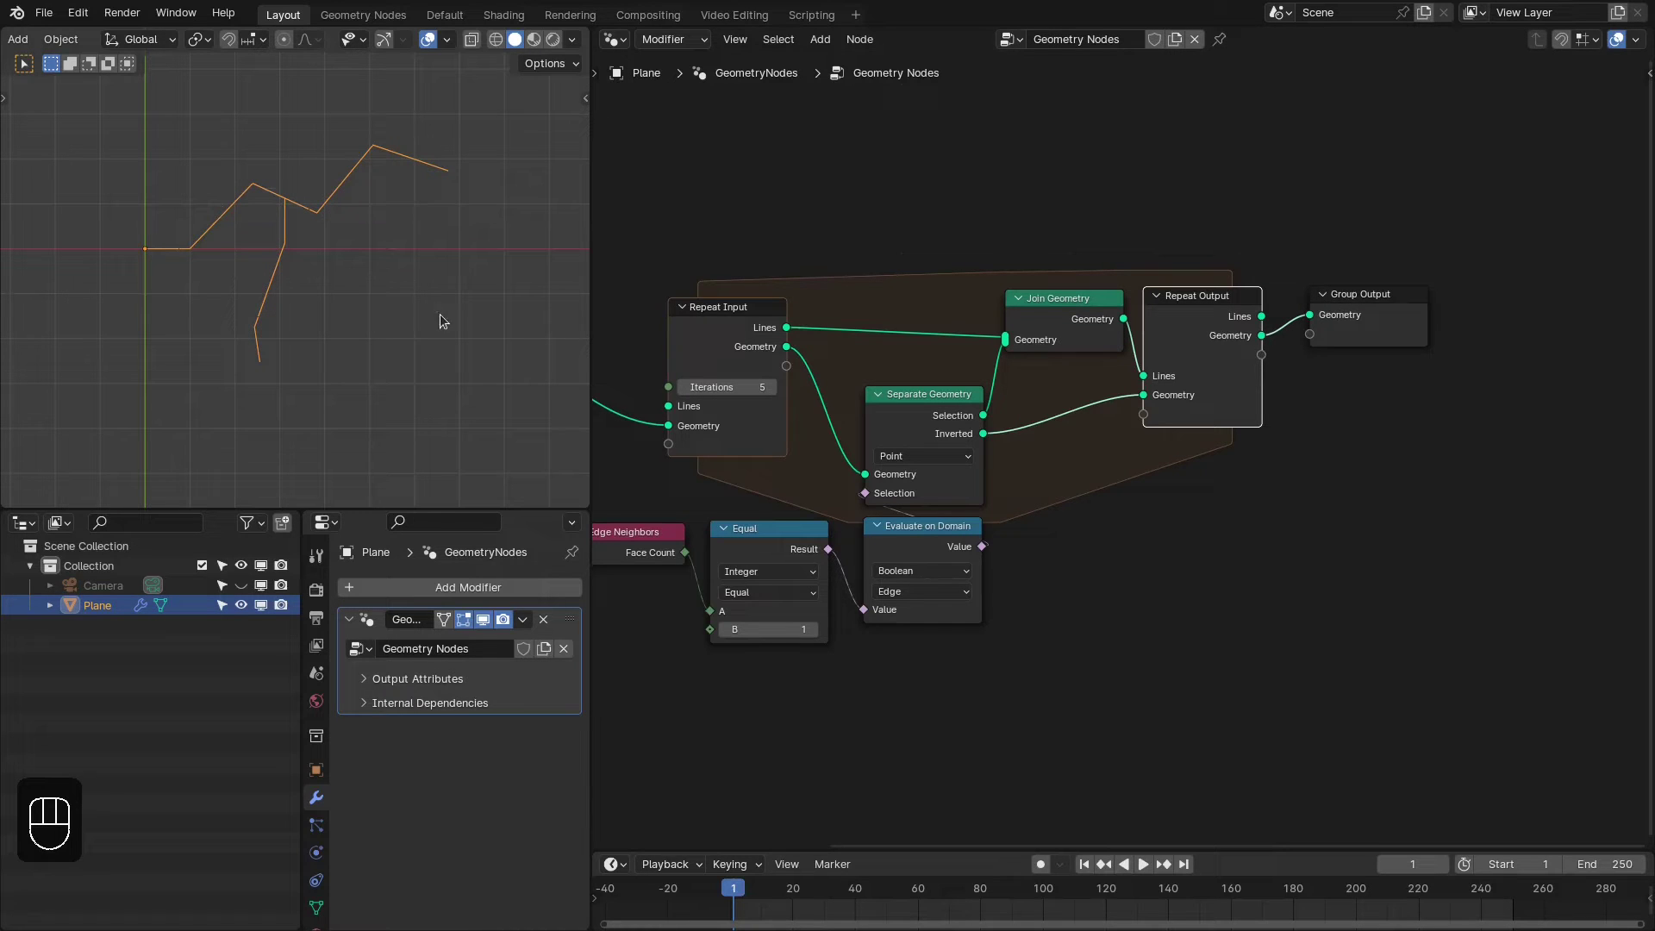
scroll(1087, 493, up, 1)
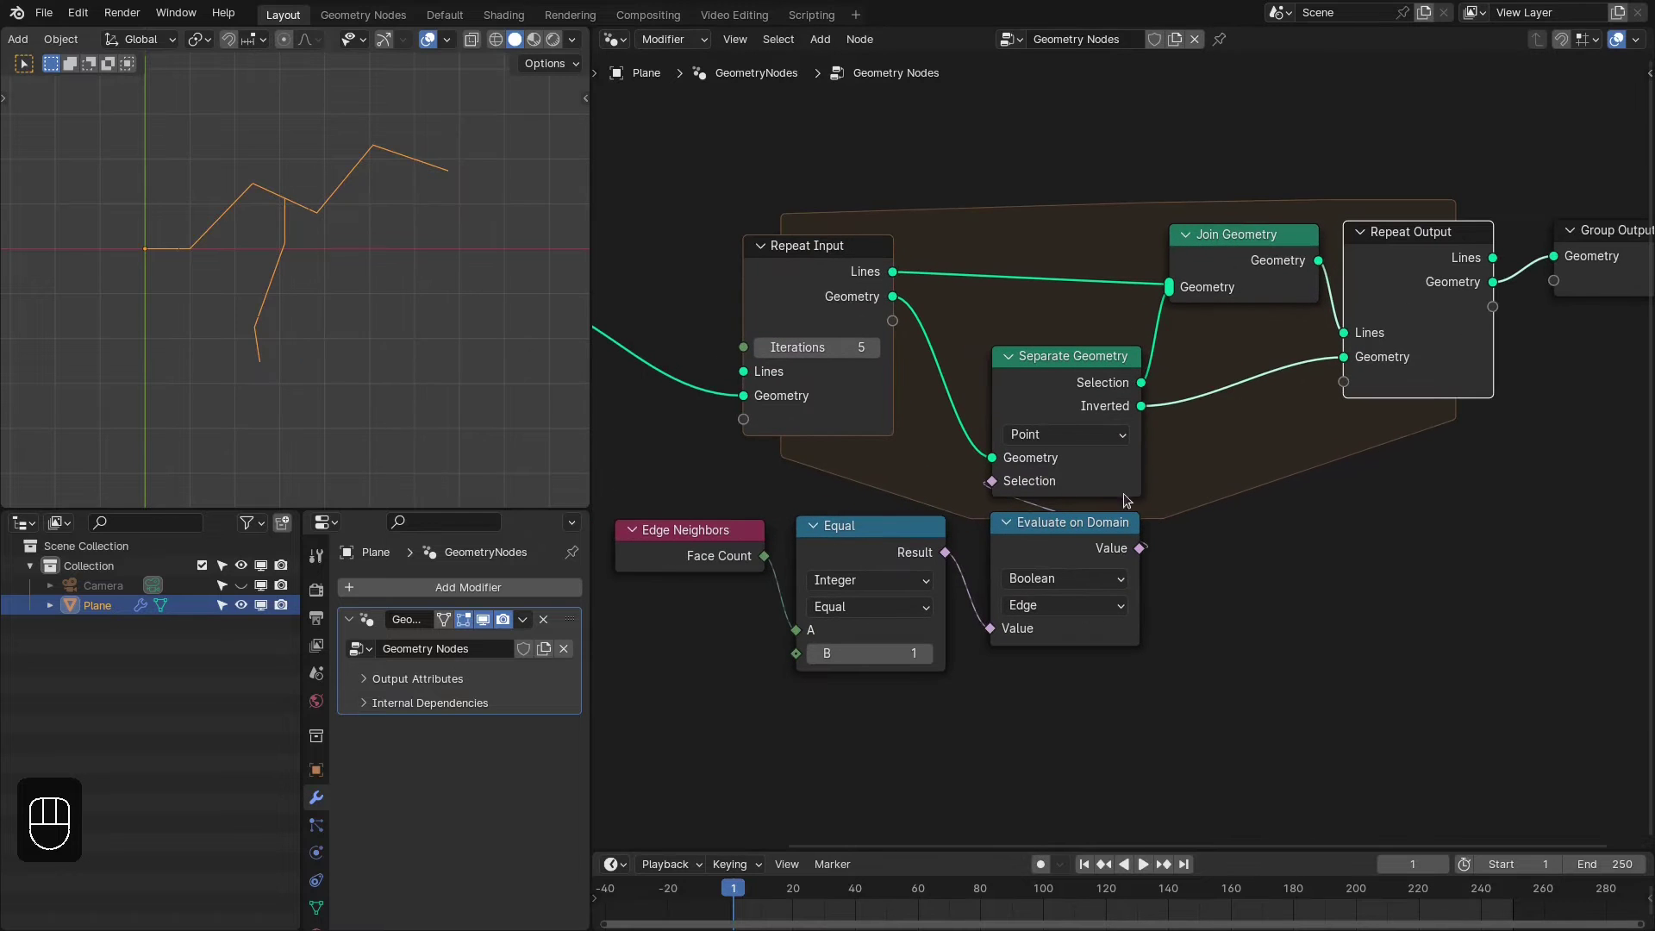
drag(814, 377, 862, 374)
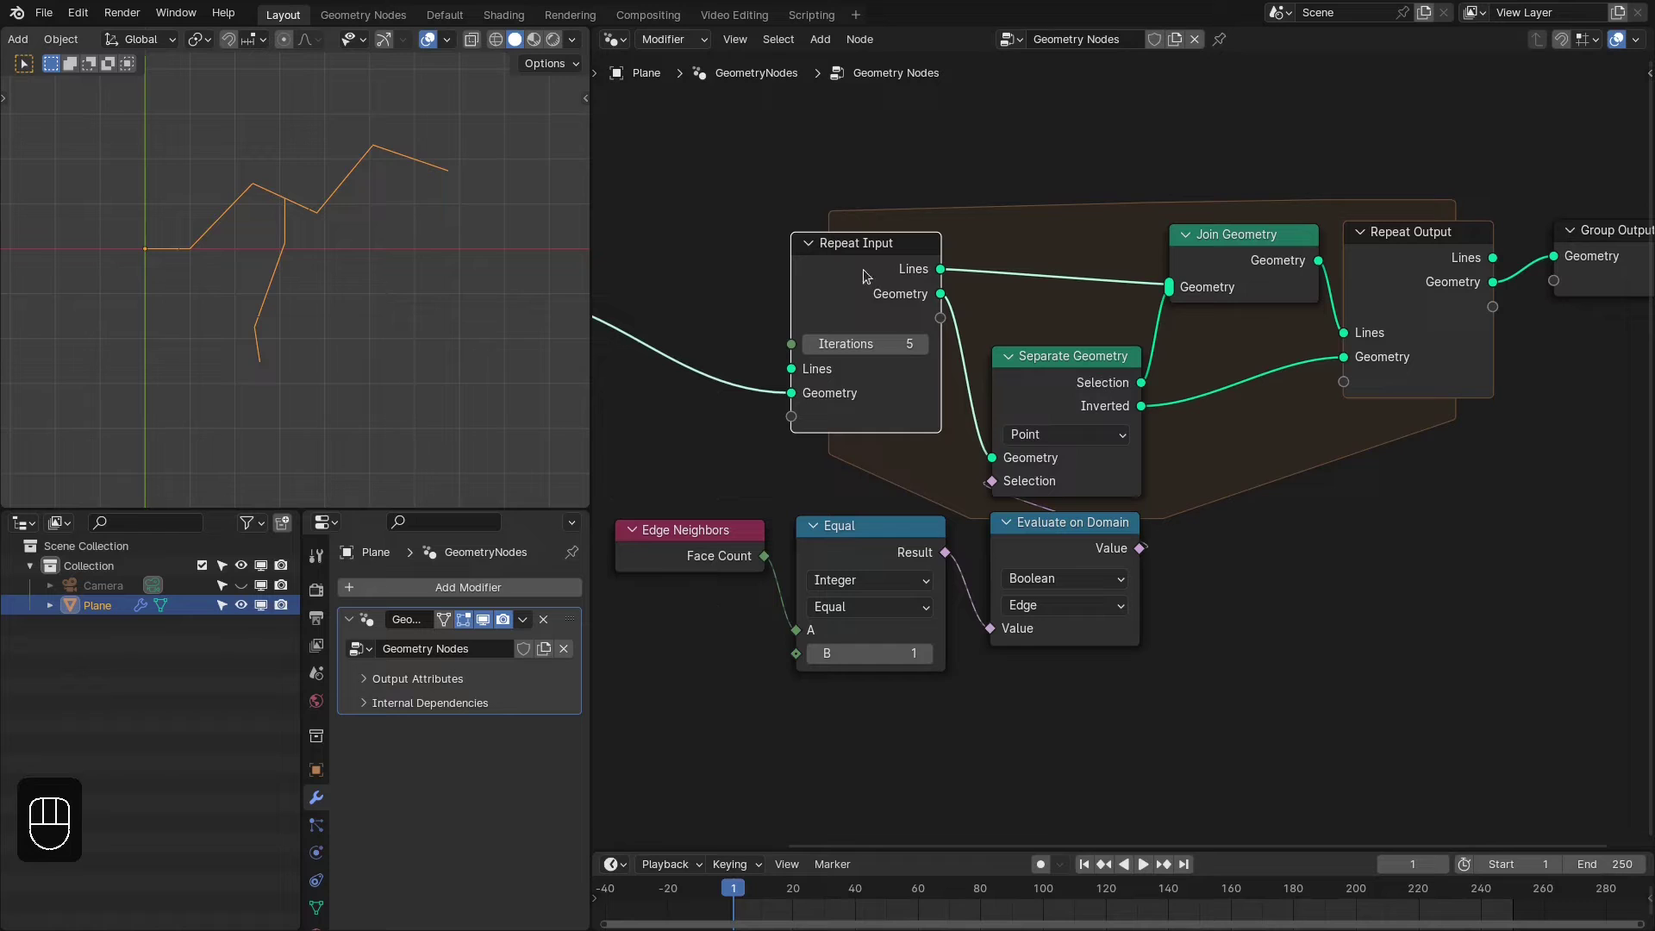
drag(864, 271, 855, 259)
Add a Domain Size node fed by Separate Geometry's Selection output, and place it beneath that node with the selection nodes shifted aside
middle_drag(1079, 480, 1044, 449)
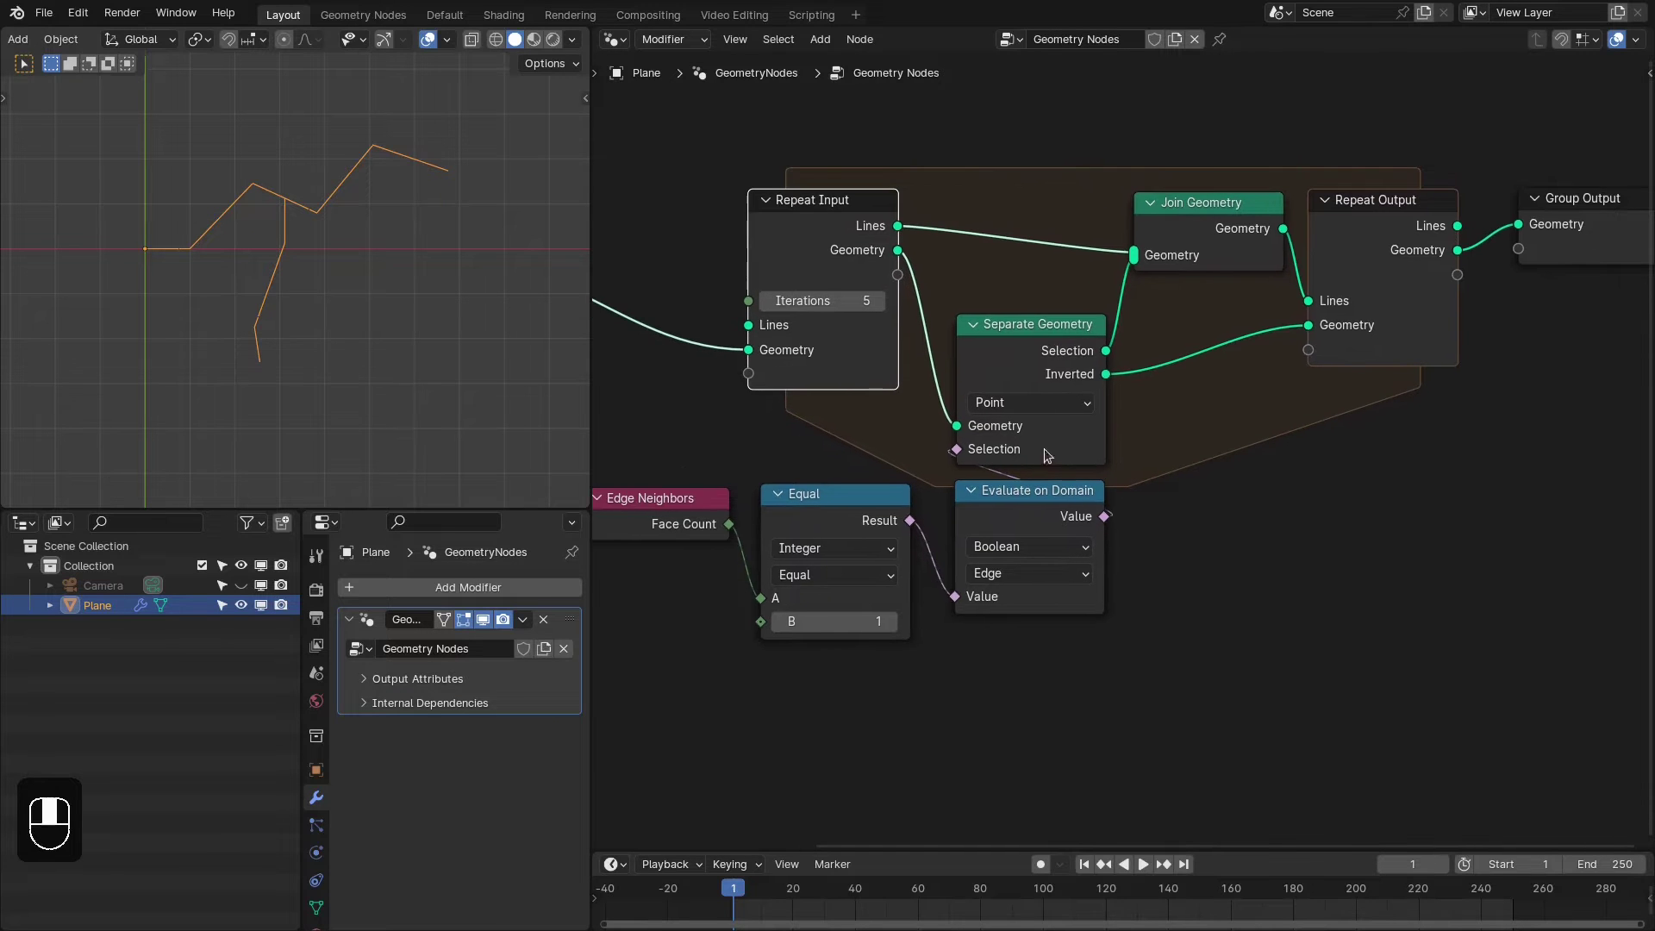
middle_drag(1148, 363, 1012, 328)
drag(970, 316, 1087, 453)
text(domain)
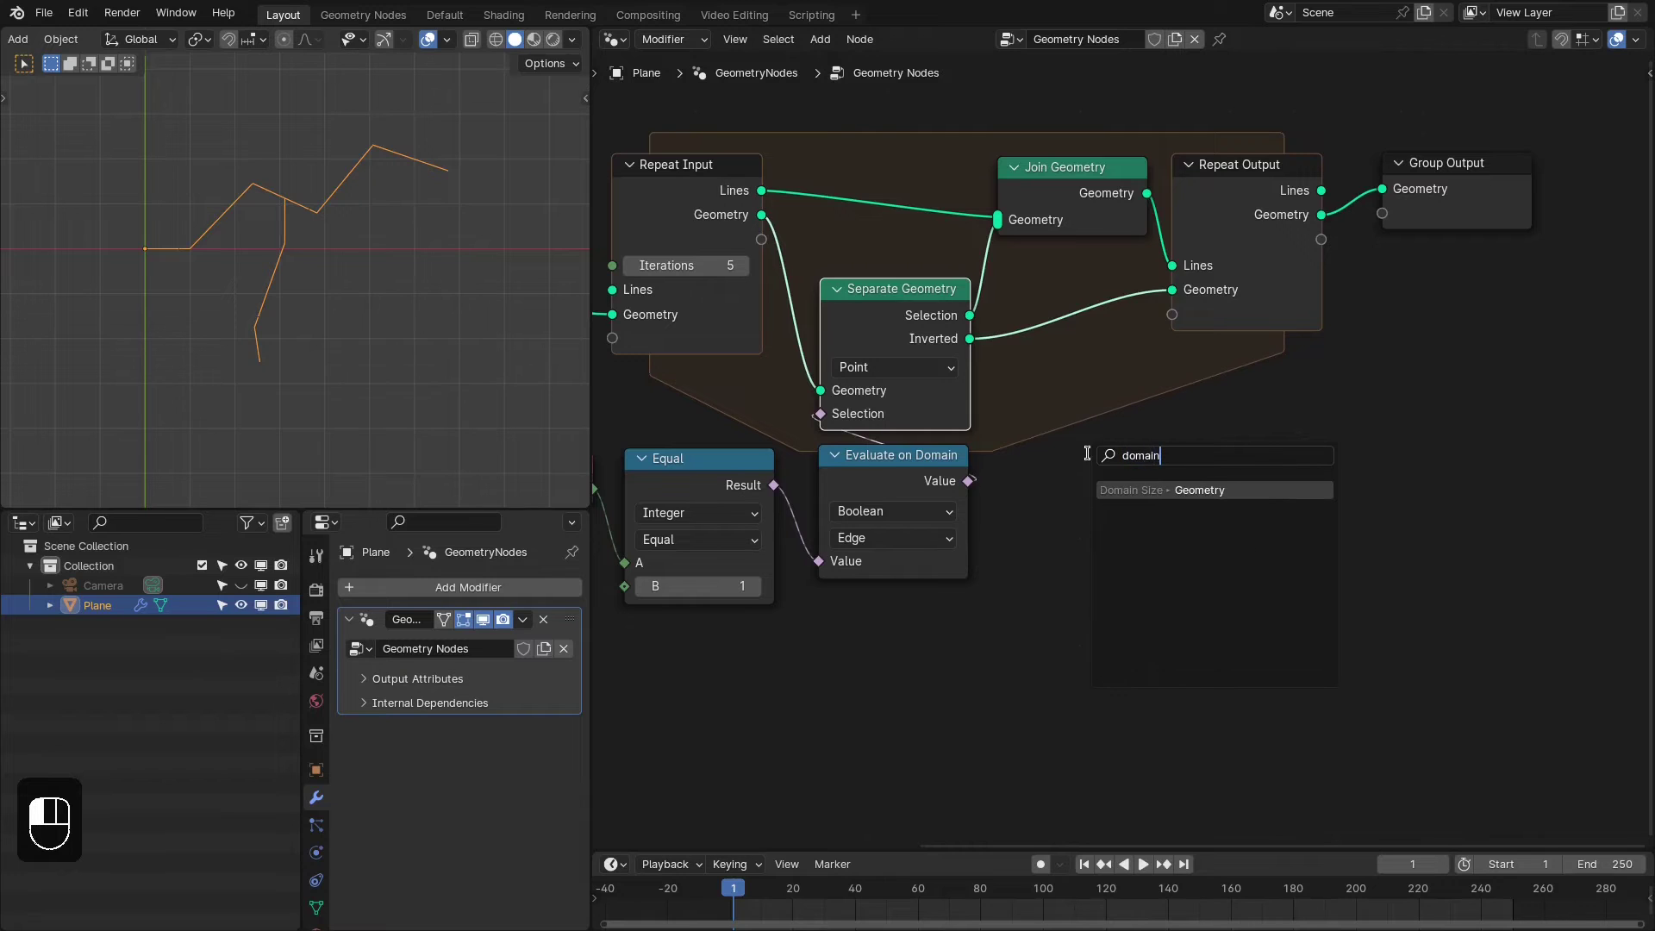
key(Return)
drag(1109, 393, 976, 392)
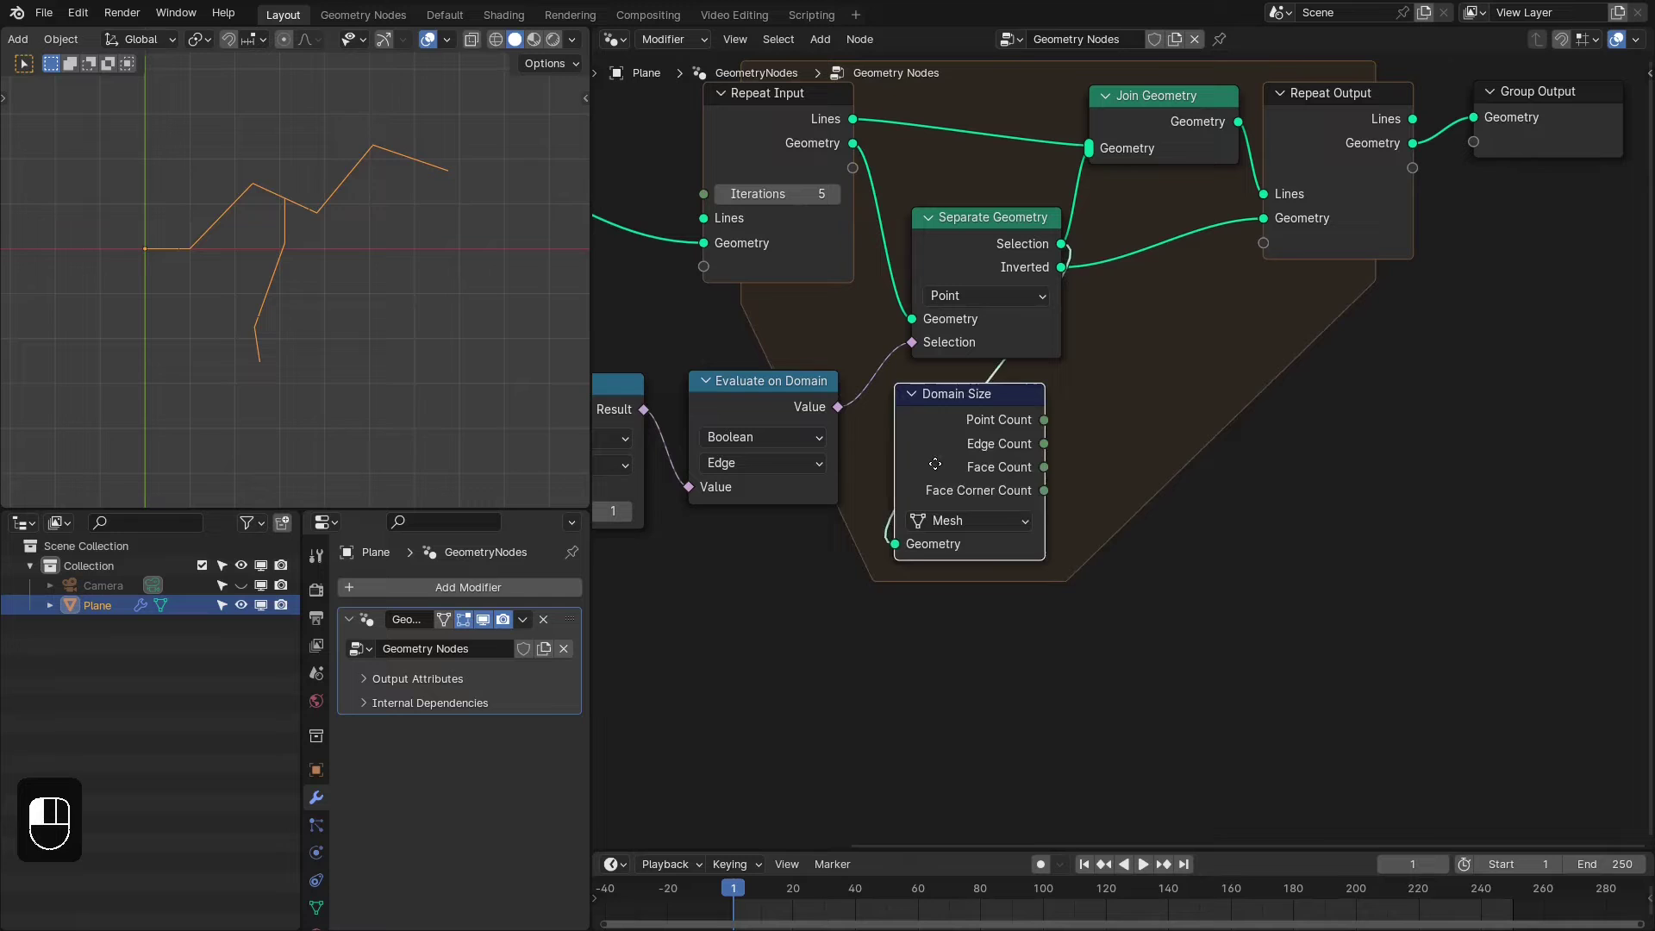
click(970, 518)
click(983, 573)
scroll(1054, 457, down, 1)
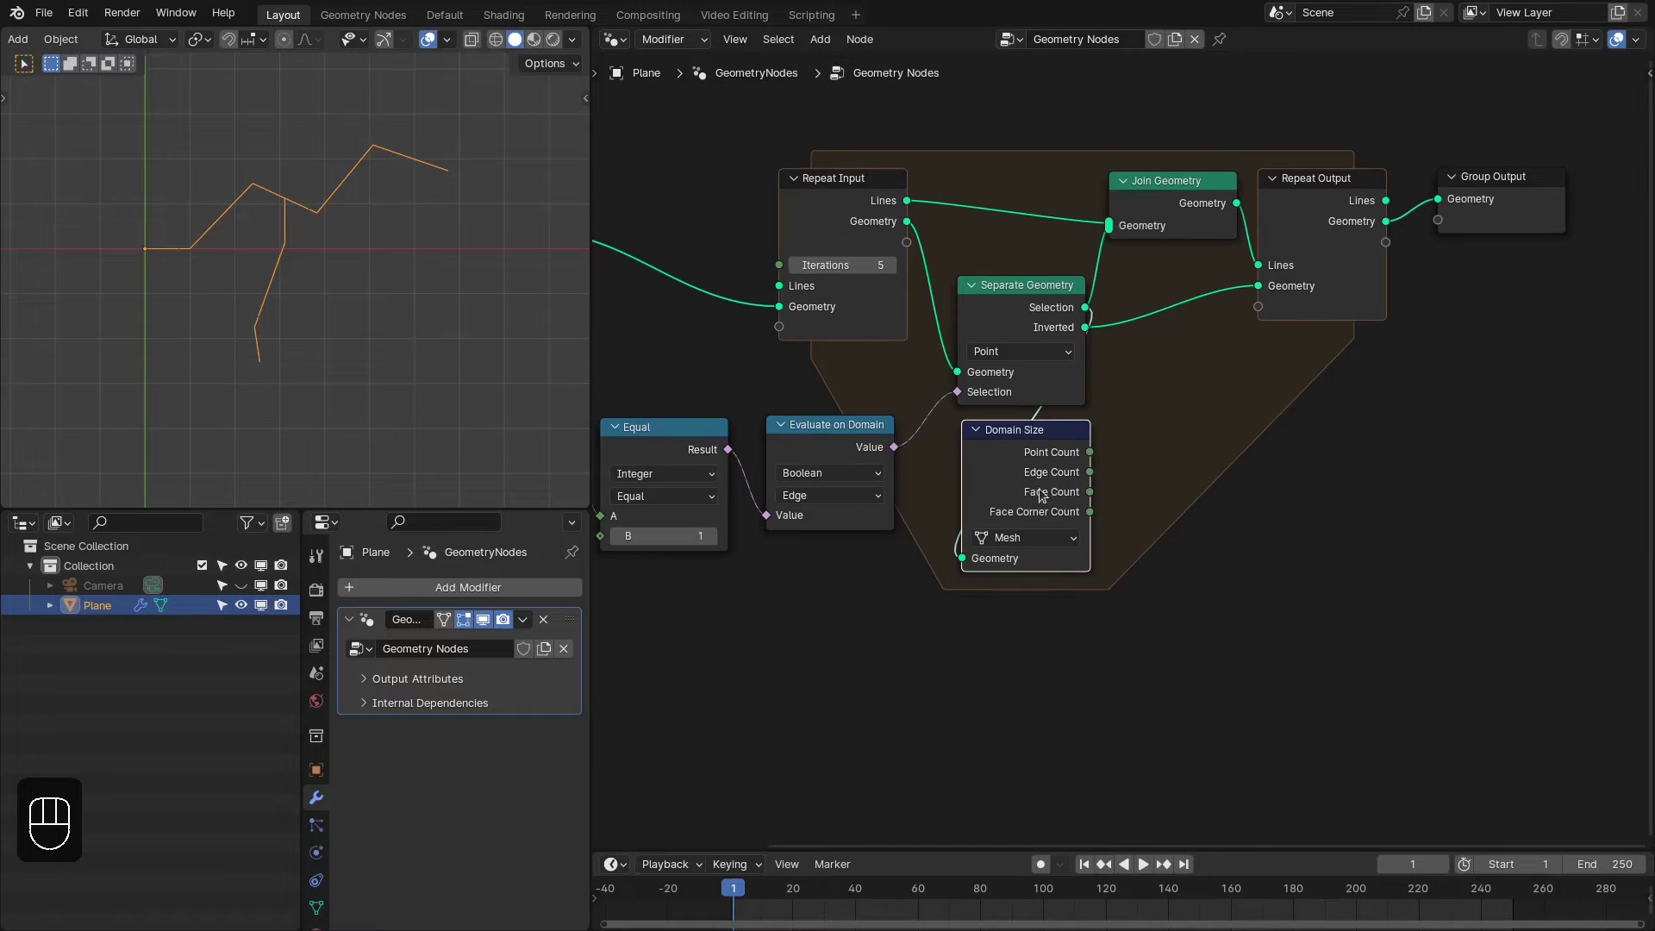
Add an integer Equal node comparing Domain Size's Edge Count with 0, place it beneath Domain Size, and hide that node's unused outputs
drag(1085, 474, 1215, 479)
text(eq)
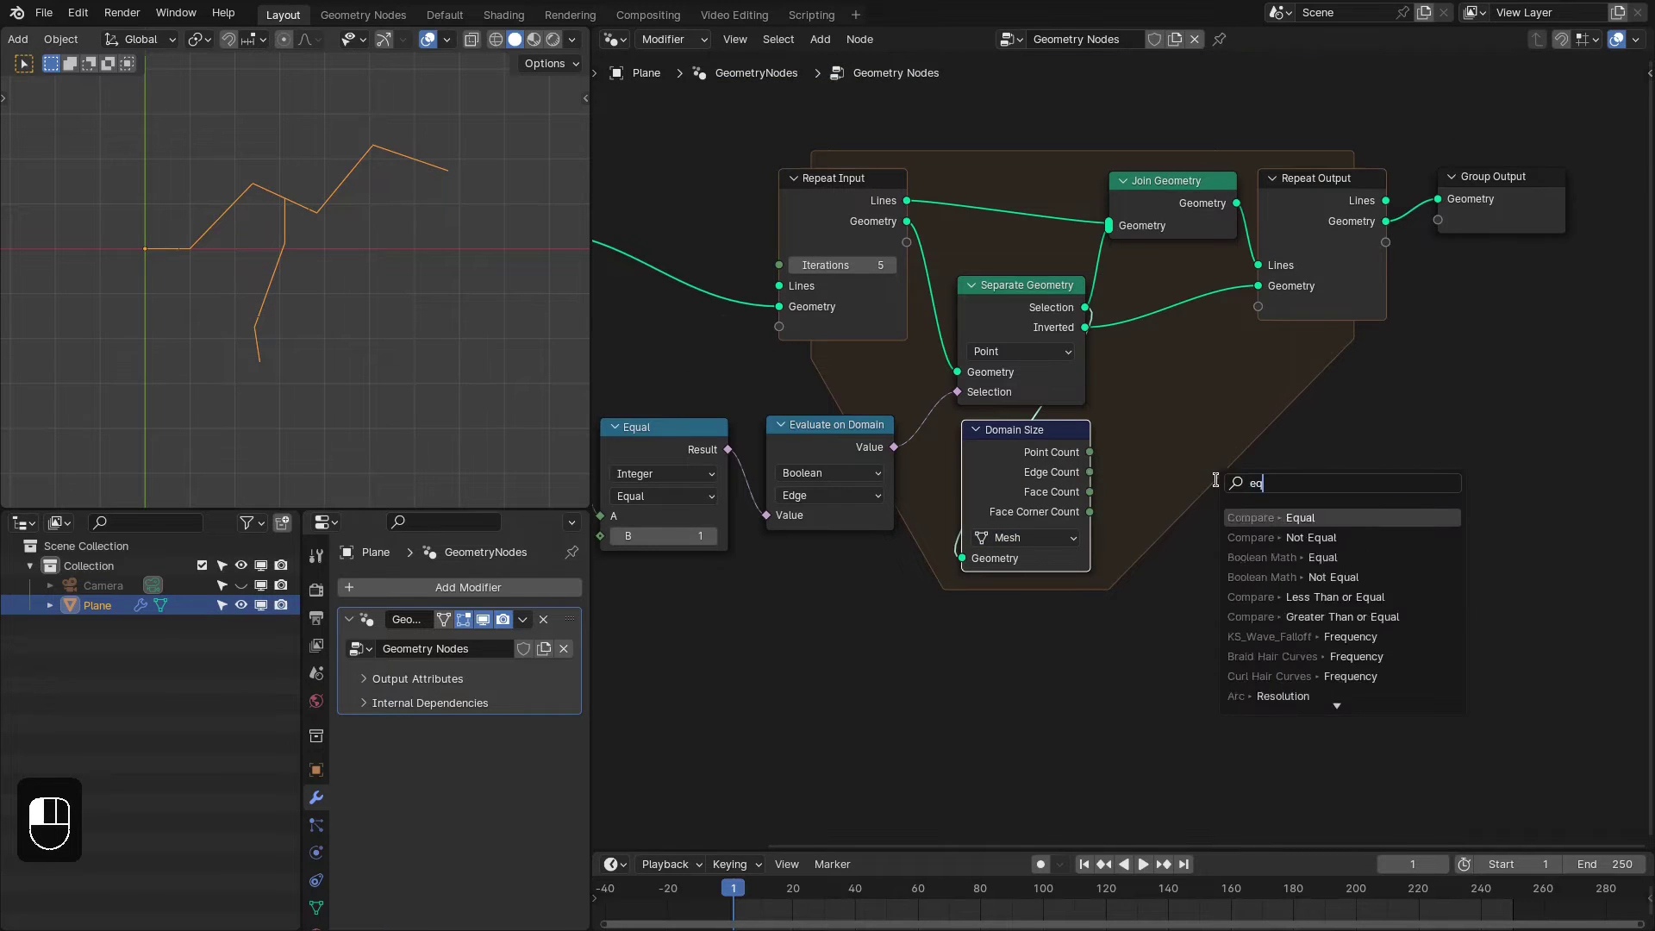
key(Return)
click(974, 529)
key(ctrl+h)
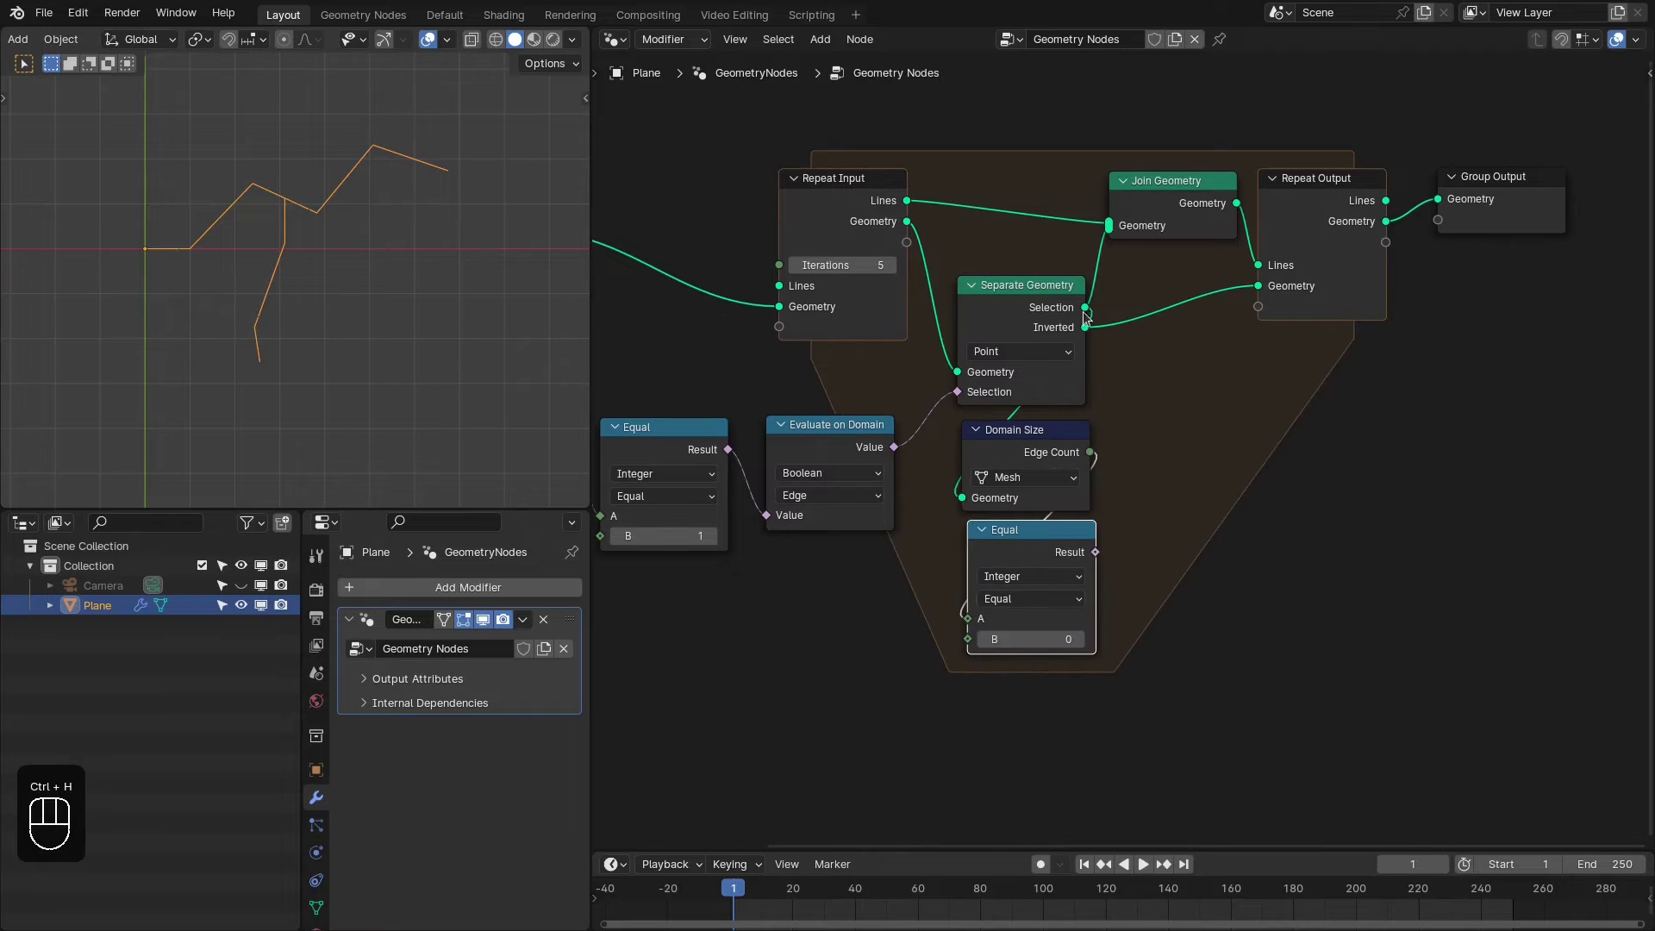
Add a geometry Switch node beside Domain Size and cut its link from Separate Geometry's Selection
drag(1084, 307, 1182, 483)
text(swi)
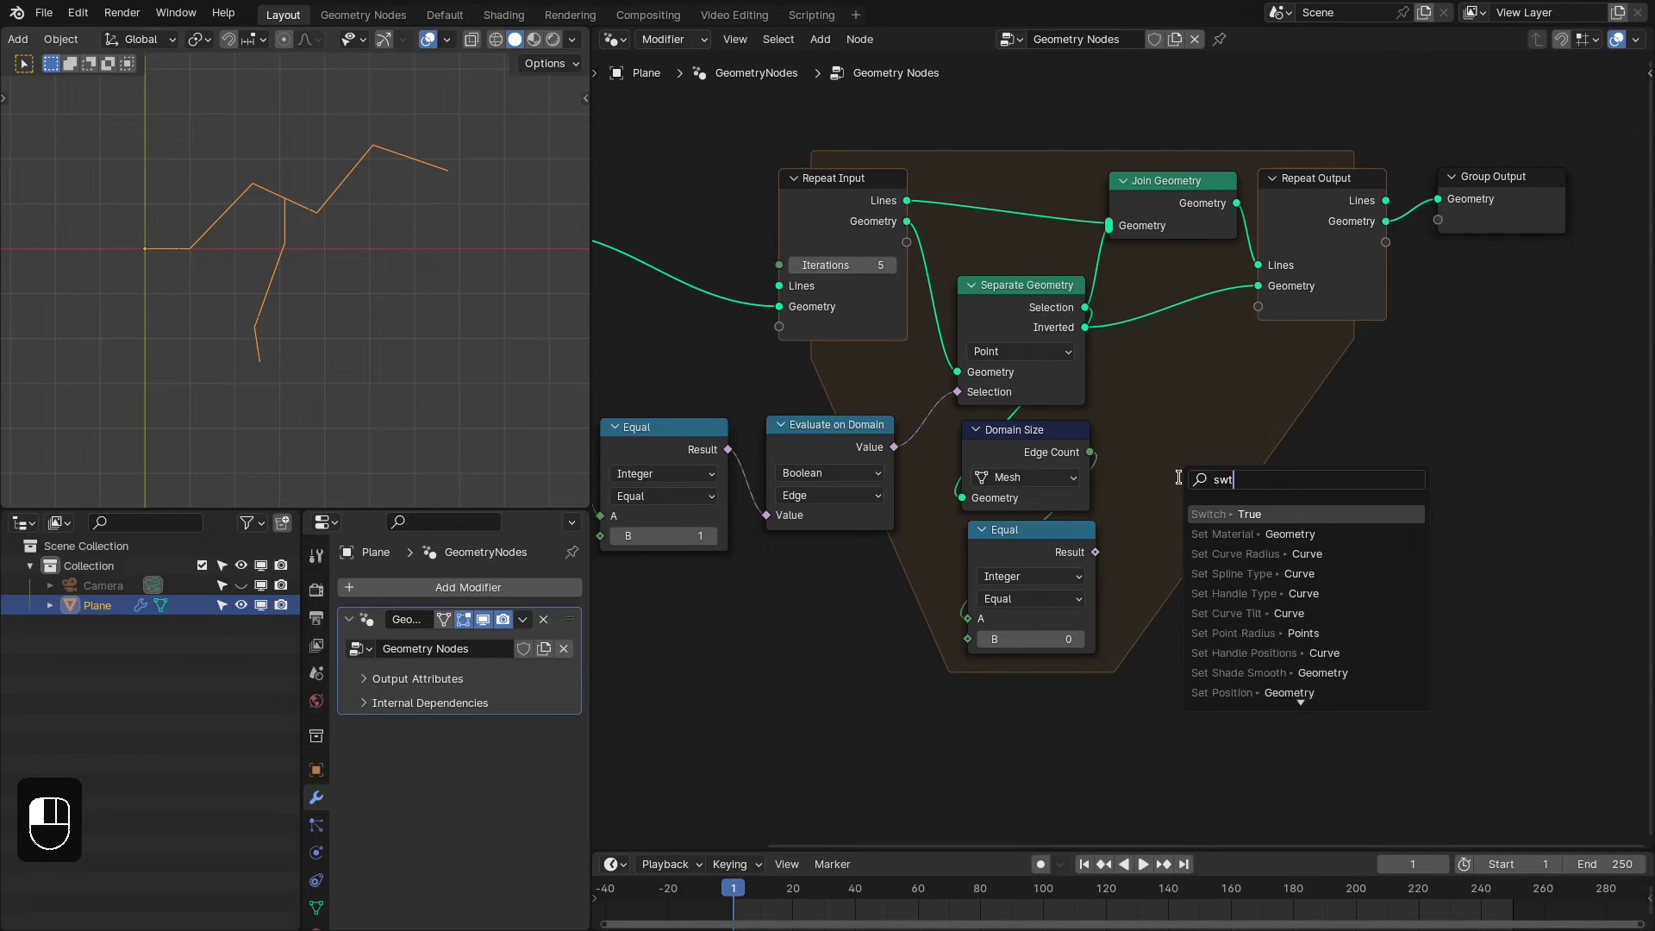
key(Return)
click(1151, 396)
ctrl+right_drag(1120, 355, 1106, 359)
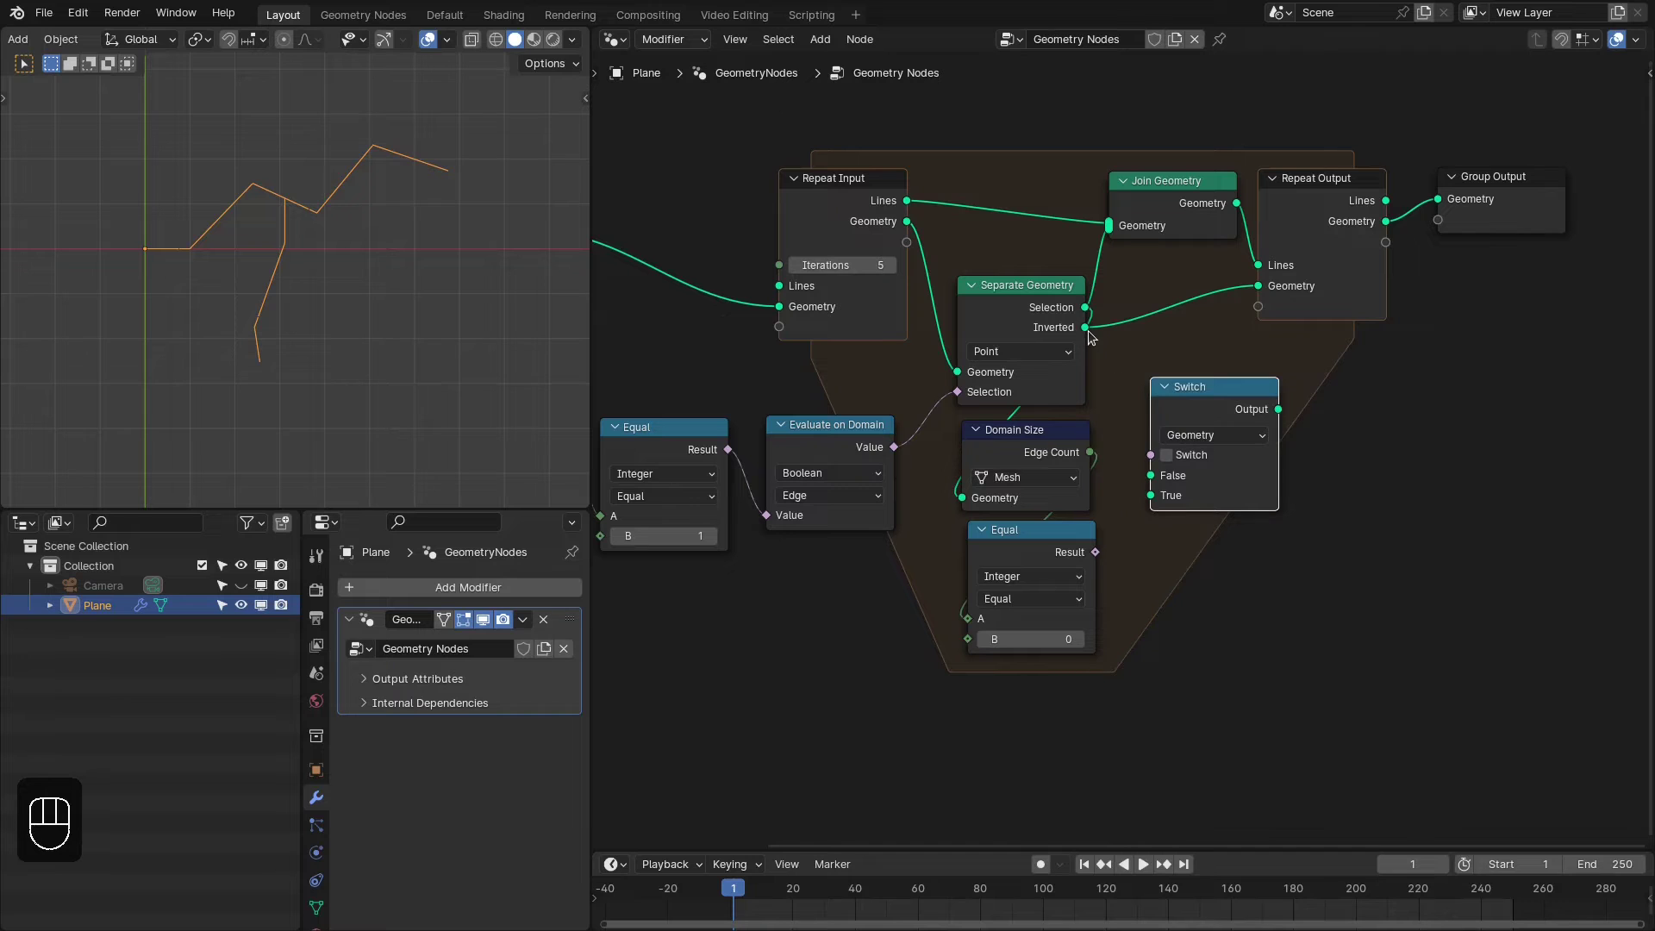
Connect Separate Geometry's Inverted output to the Switch's True input, and drive the Switch with the new Equal node's Result
drag(1086, 328, 1150, 495)
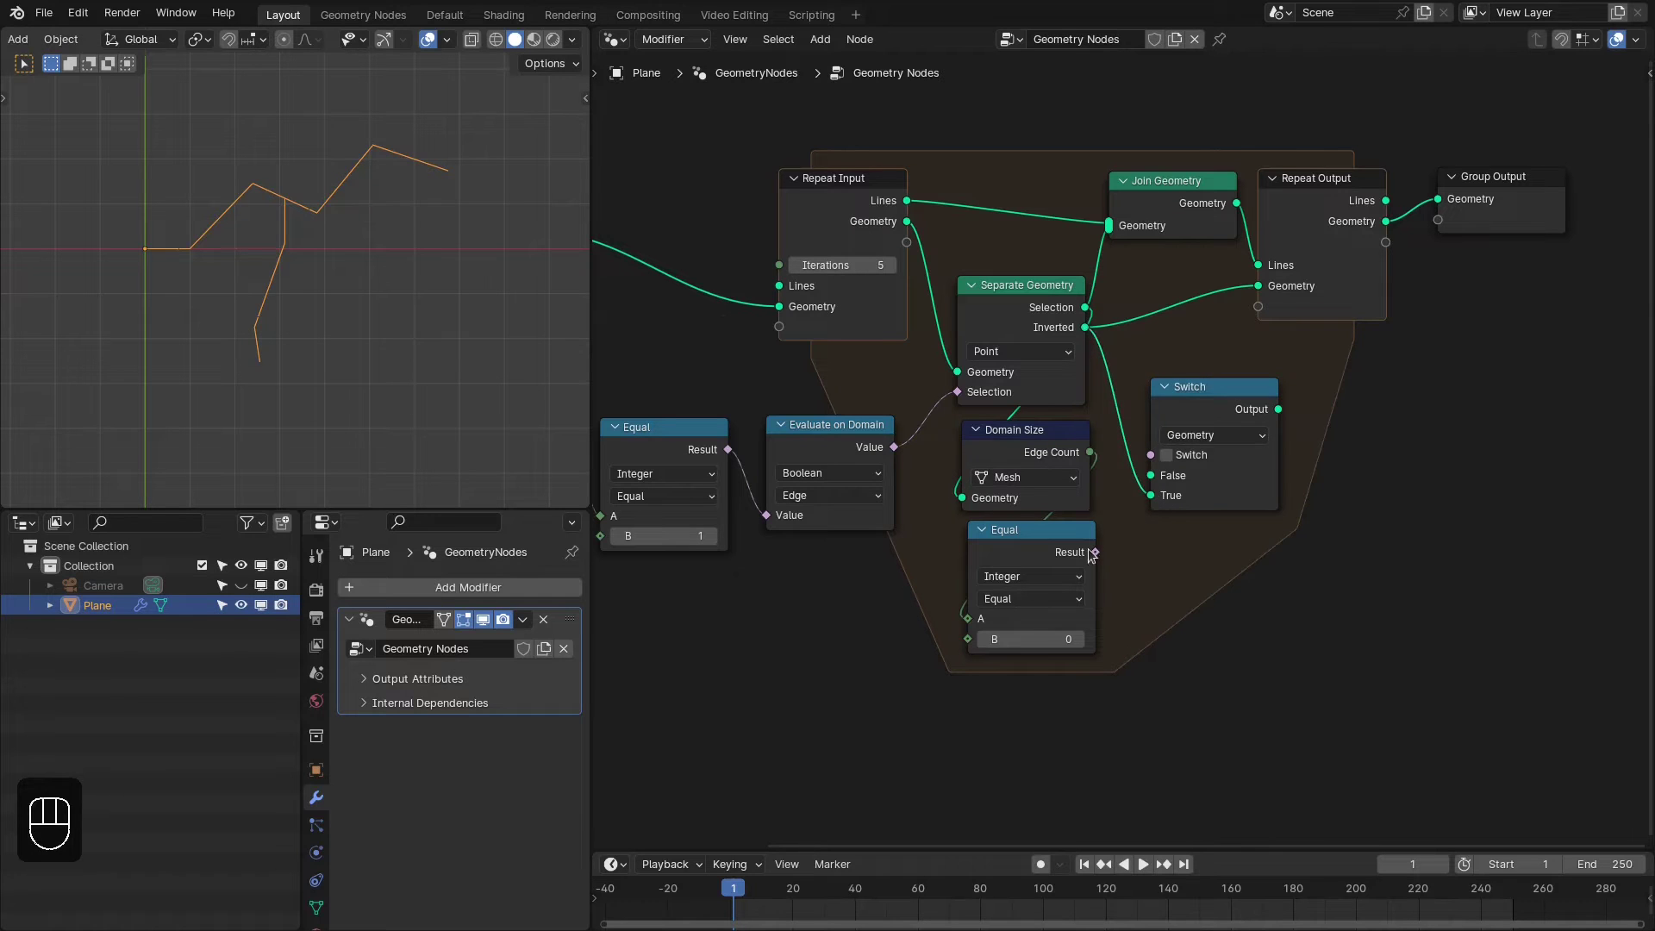
drag(1091, 554, 1150, 455)
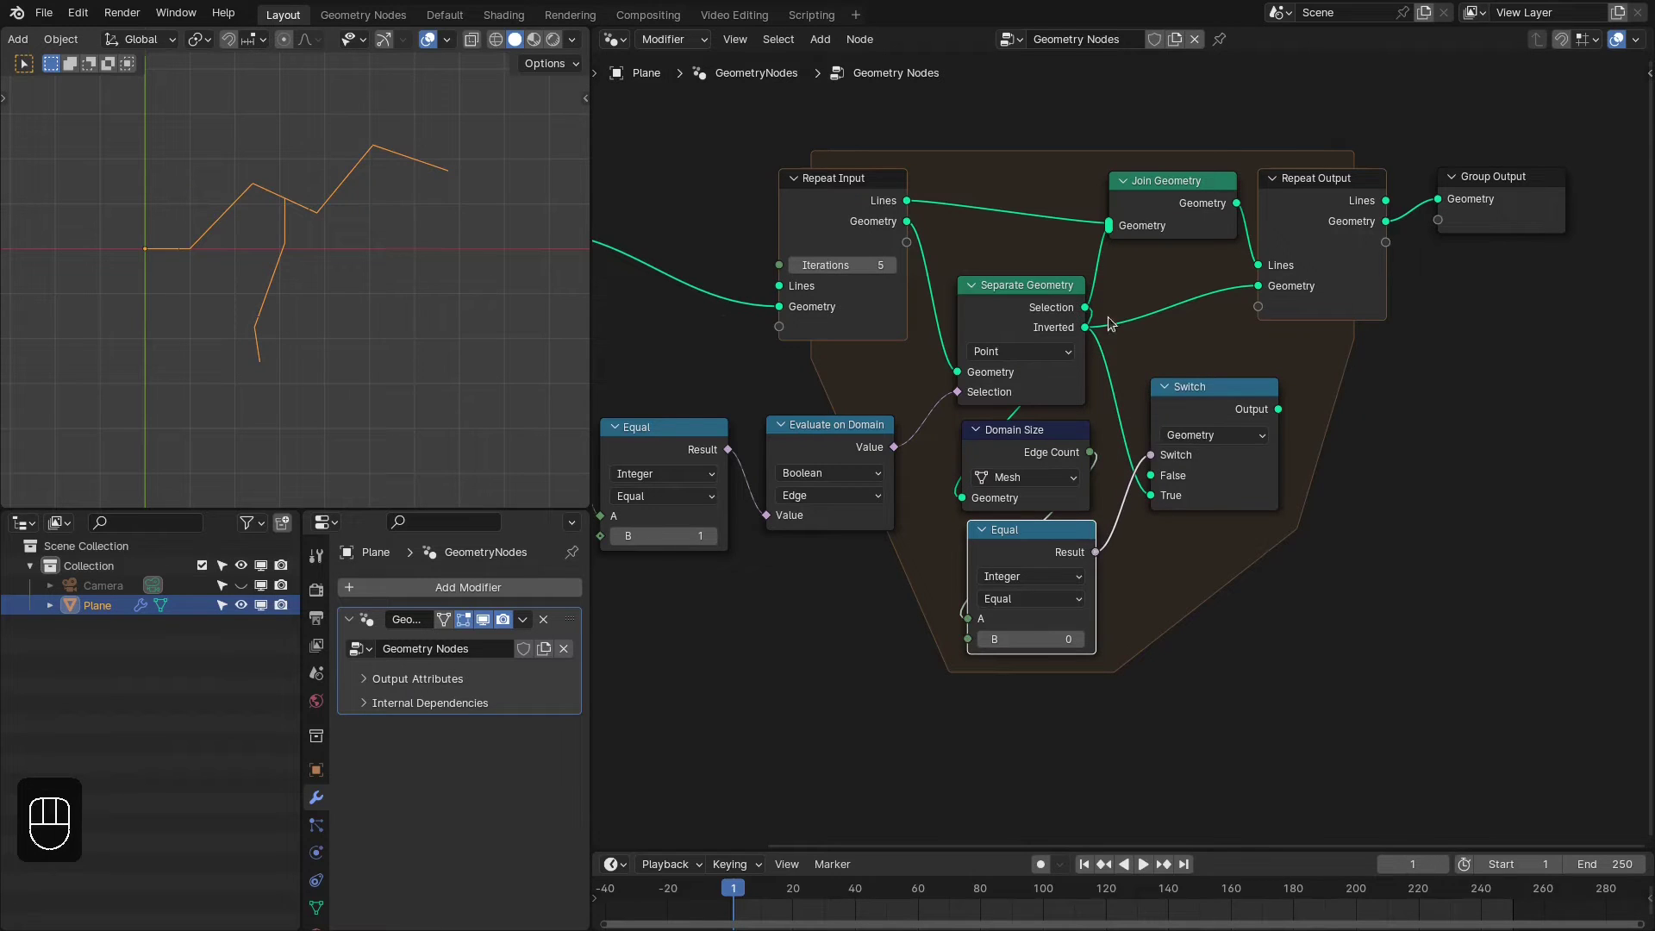
drag(1049, 551, 1040, 552)
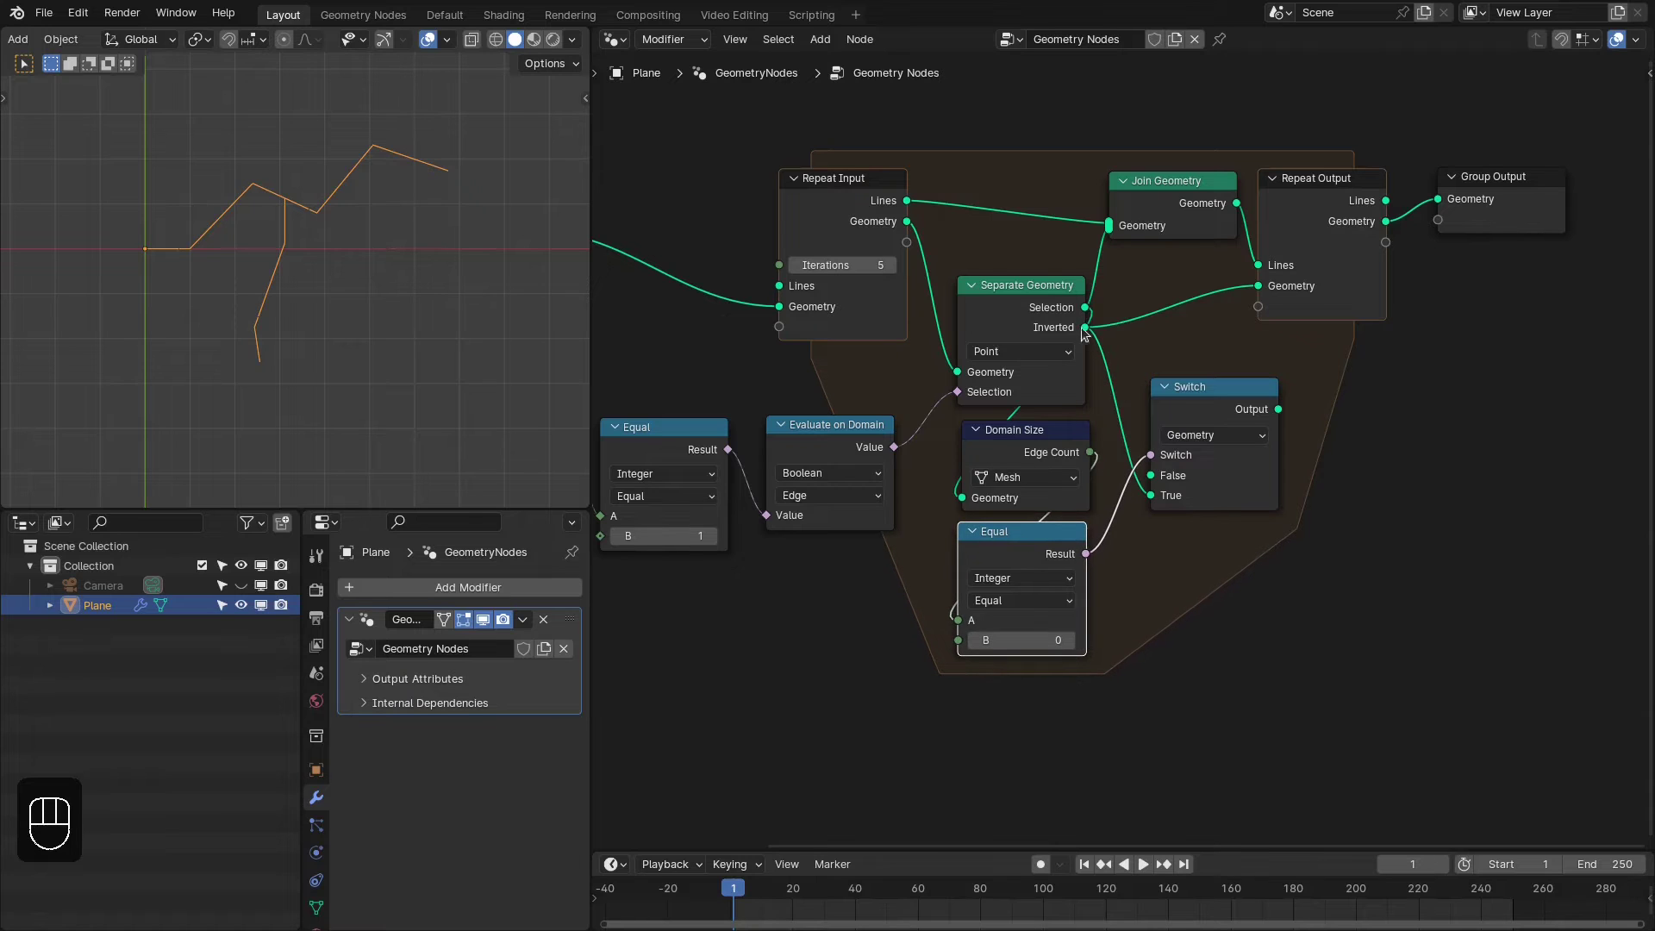
drag(1108, 328, 1069, 333)
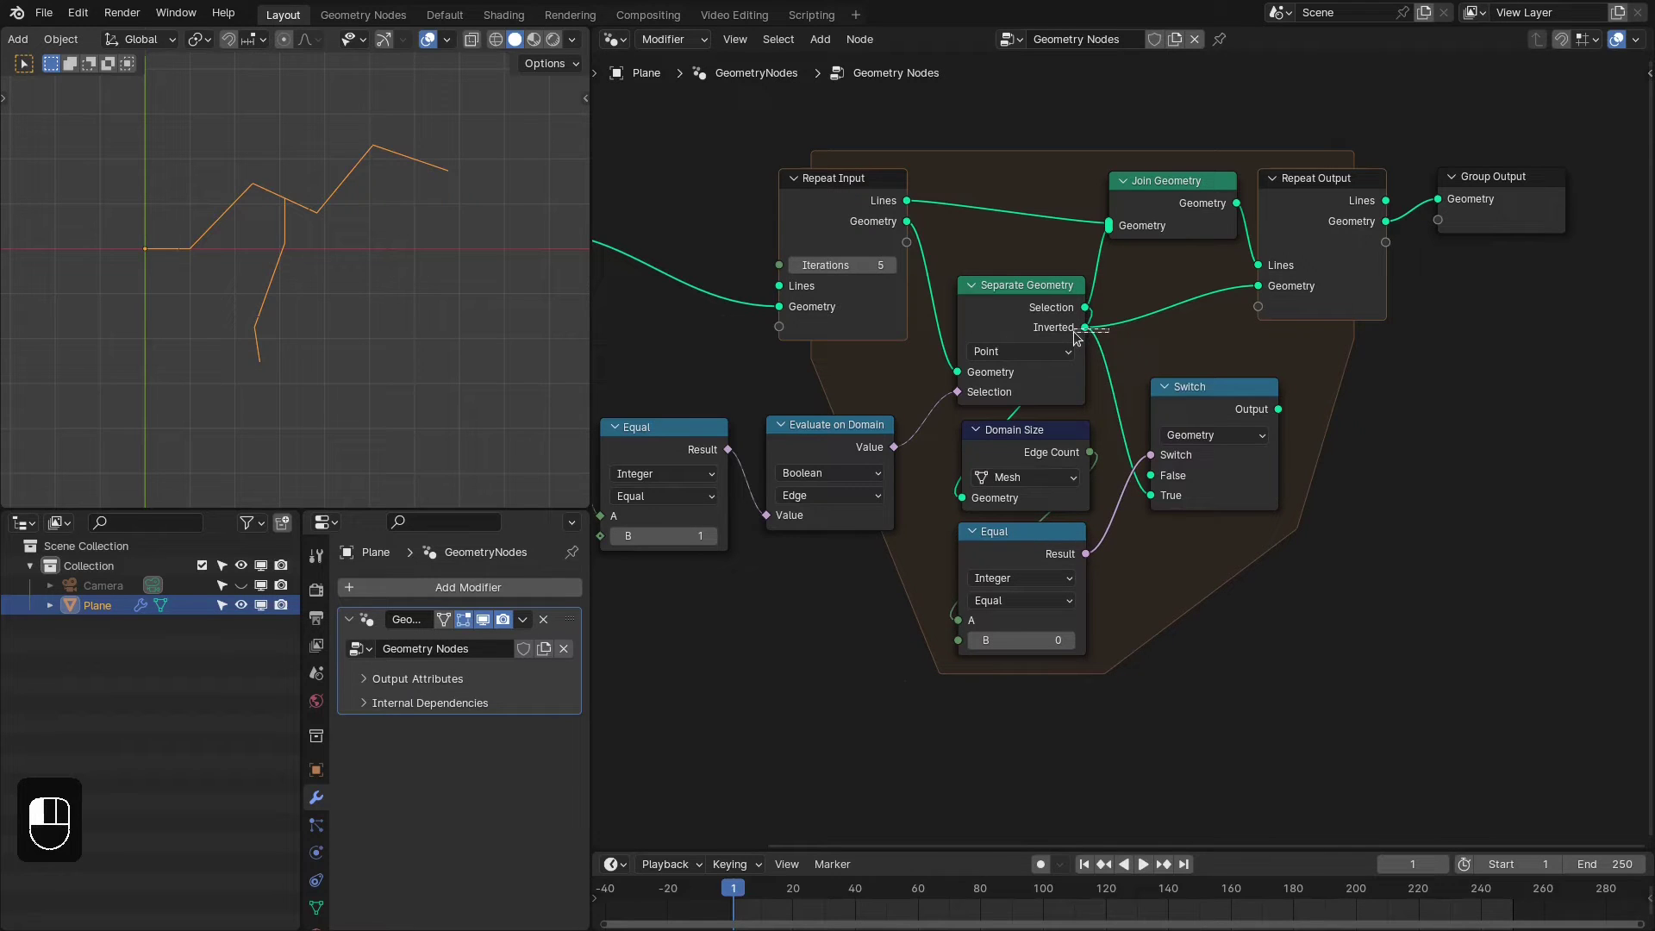
drag(1074, 332, 1071, 334)
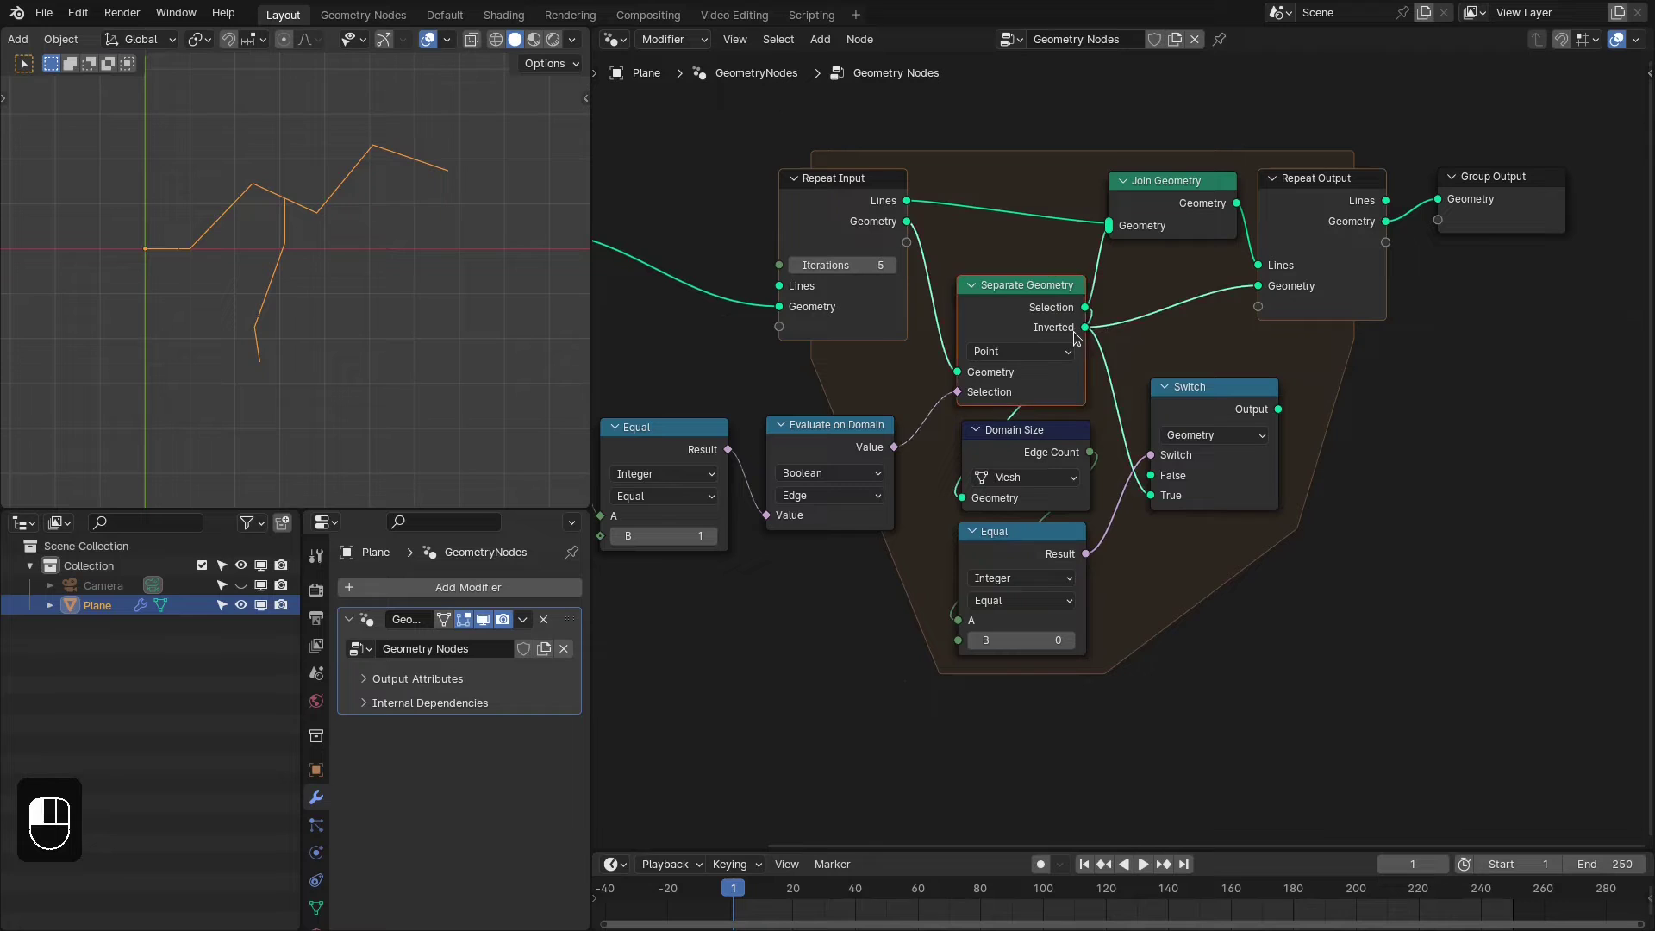
click(1161, 335)
Wire Separate Geometry's Selection through the Switch's False input into Join Geometry, and connect Repeat Output's Lines to the Group Output
drag(1206, 388, 1196, 395)
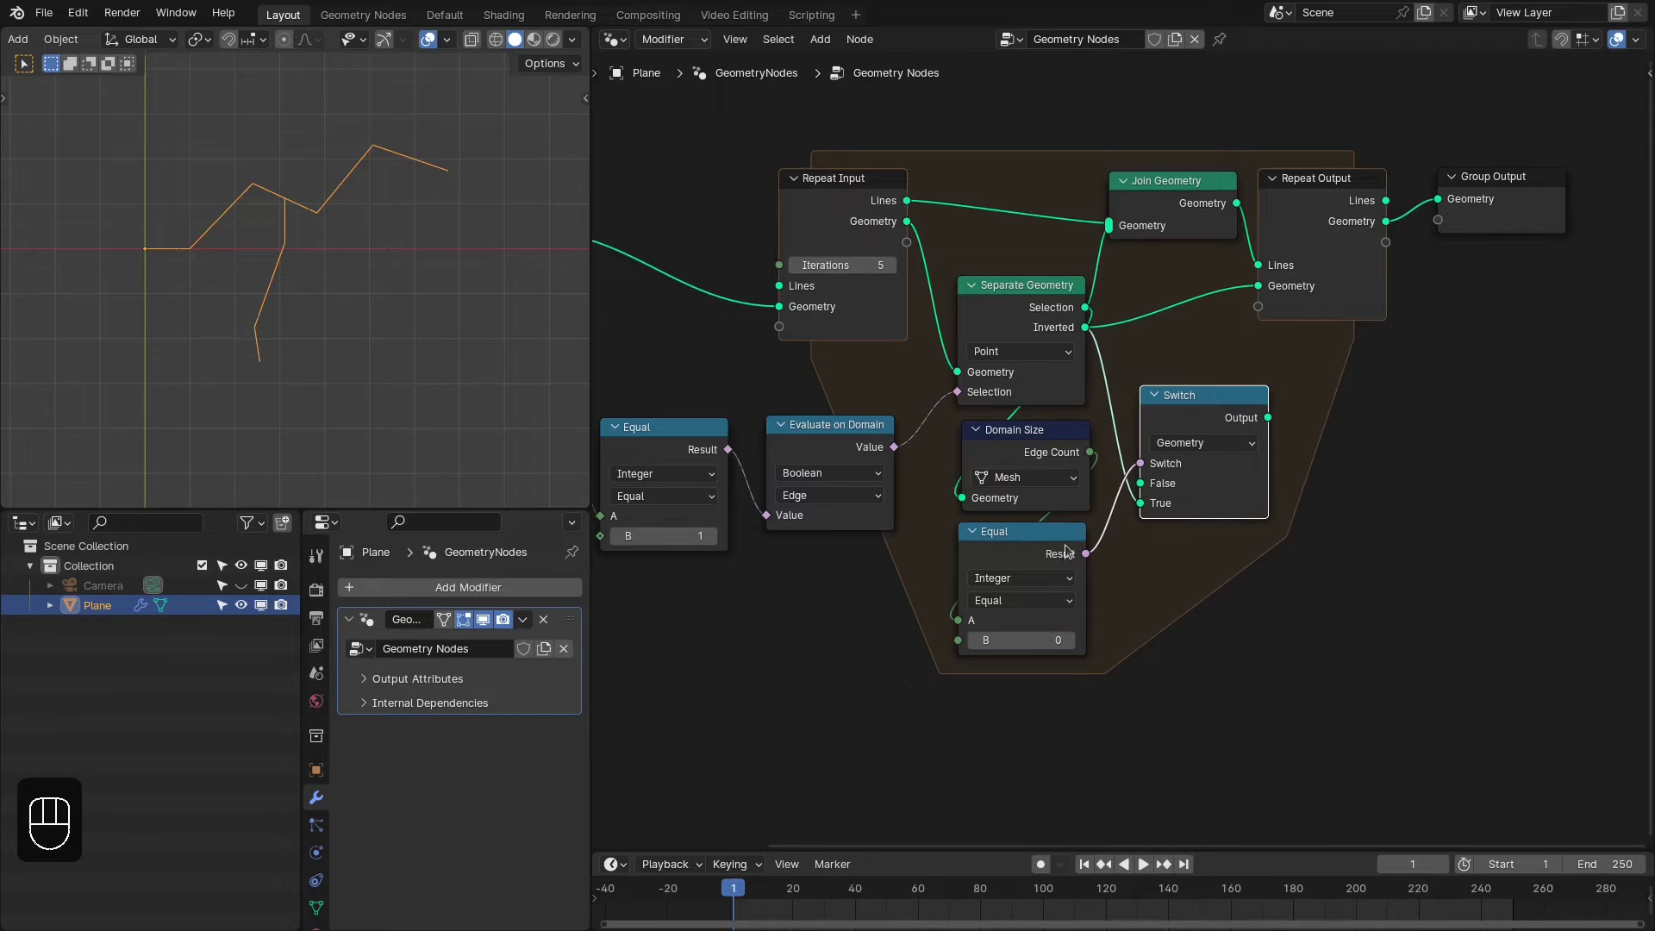
click(1047, 537)
click(1090, 308)
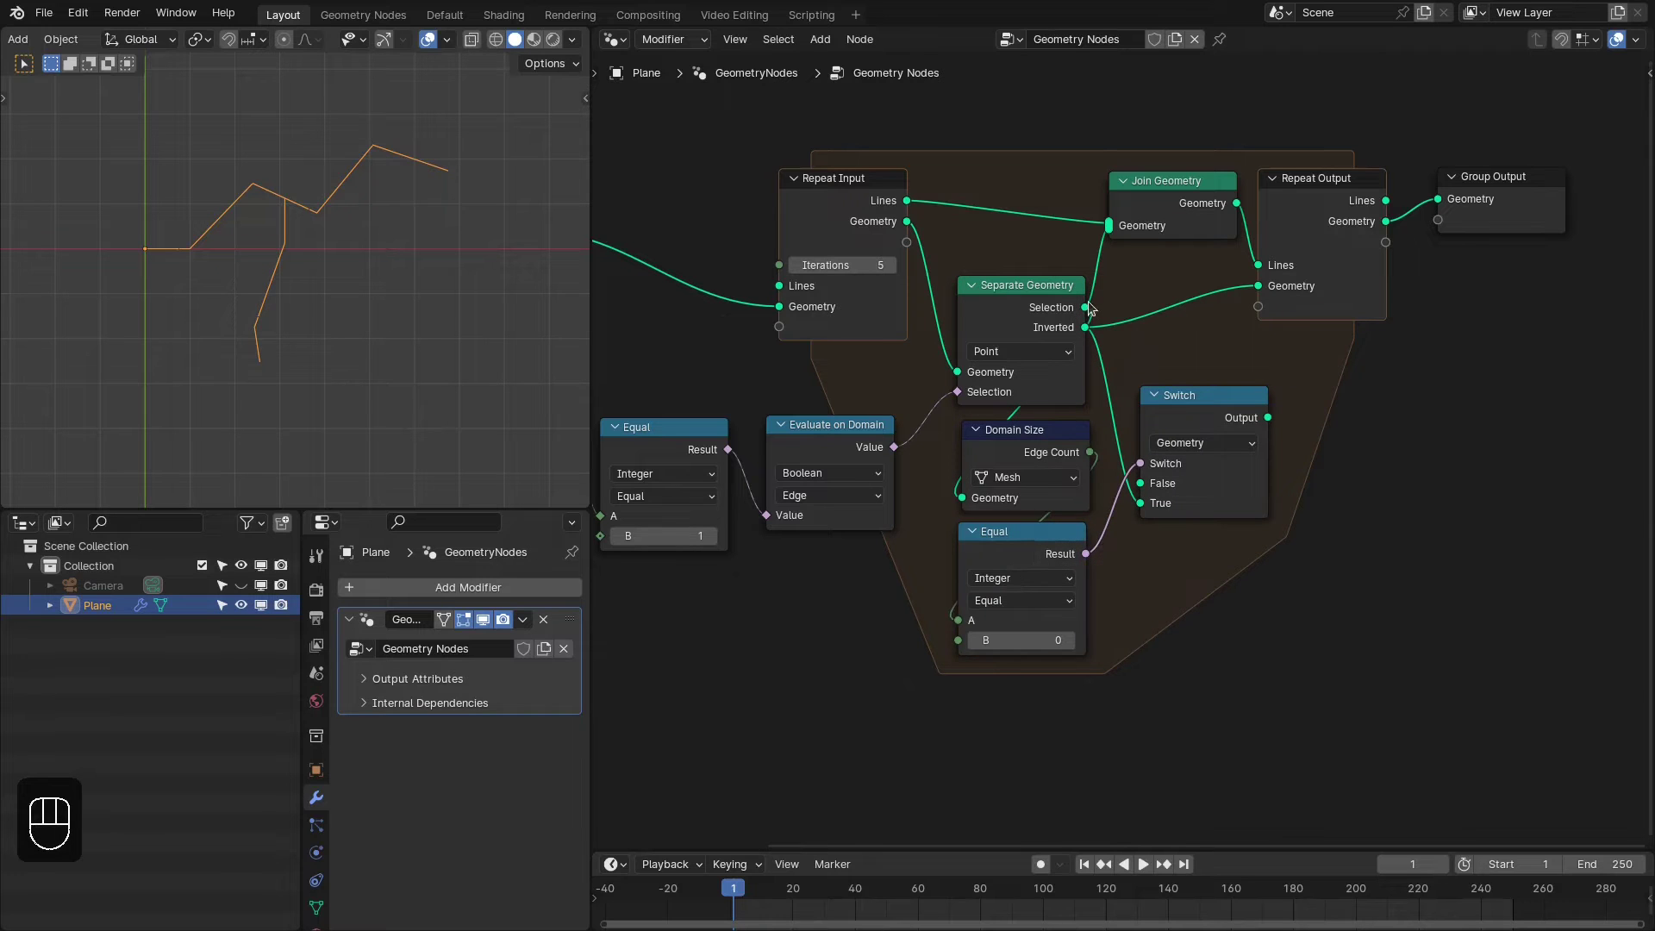
drag(1086, 307, 1145, 483)
drag(1268, 417, 1110, 227)
drag(1374, 210, 1436, 200)
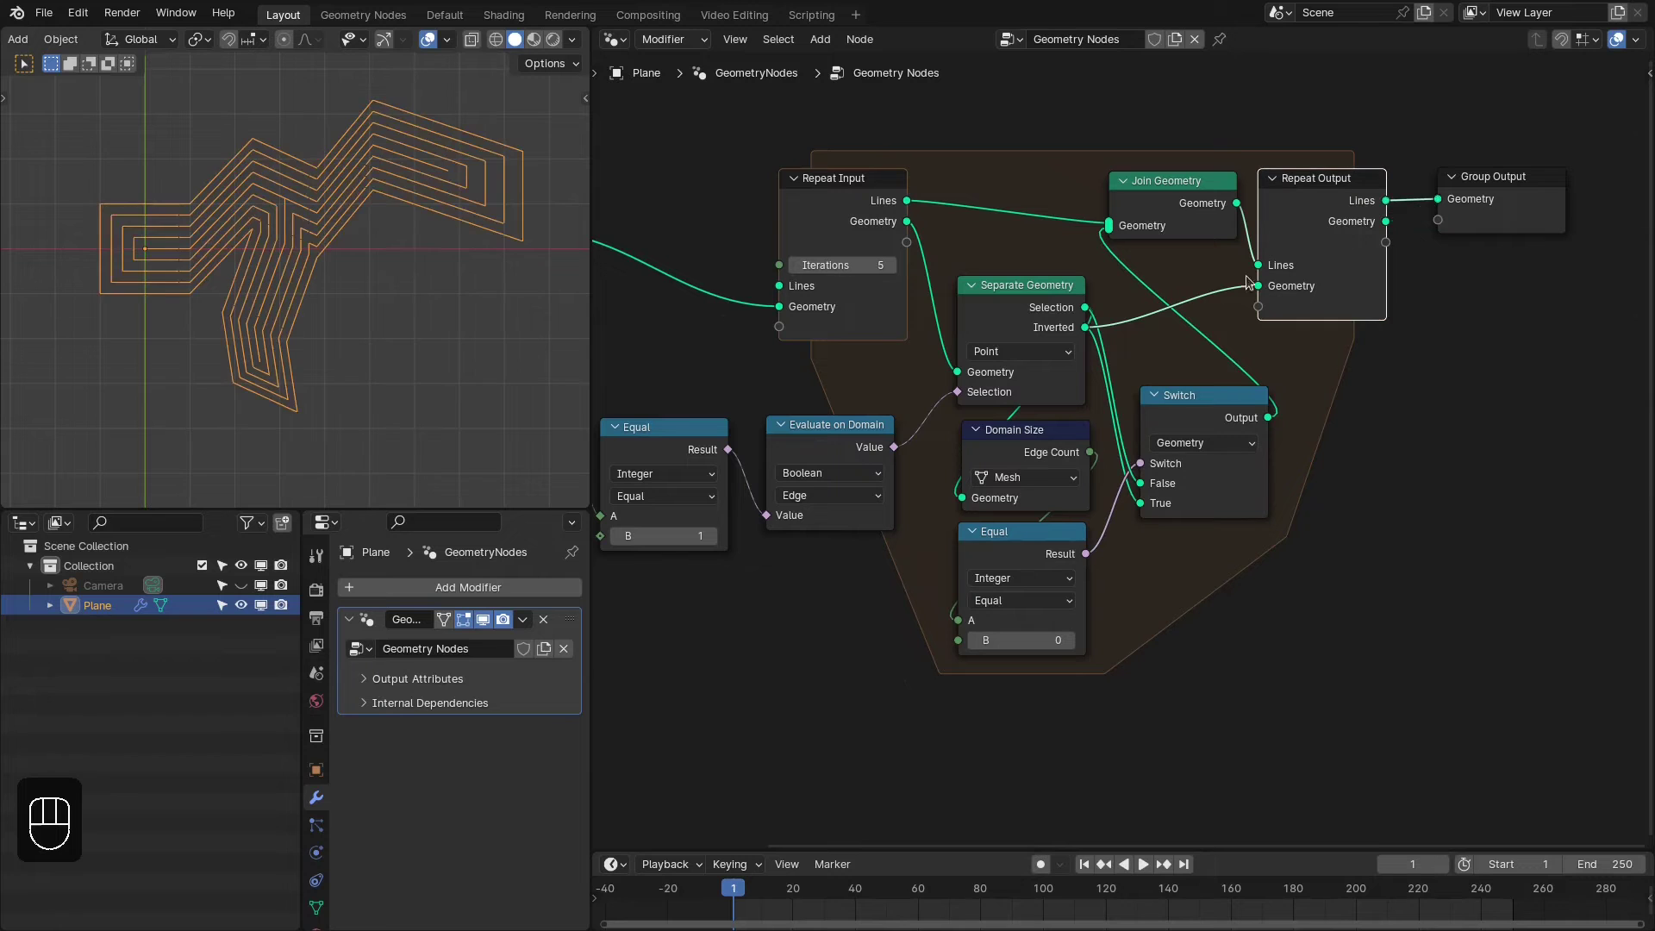
Place the Switch node beside Separate Geometry beneath Join Geometry, and toggle its muting to compare the resulting lines
click(1154, 394)
key(h)
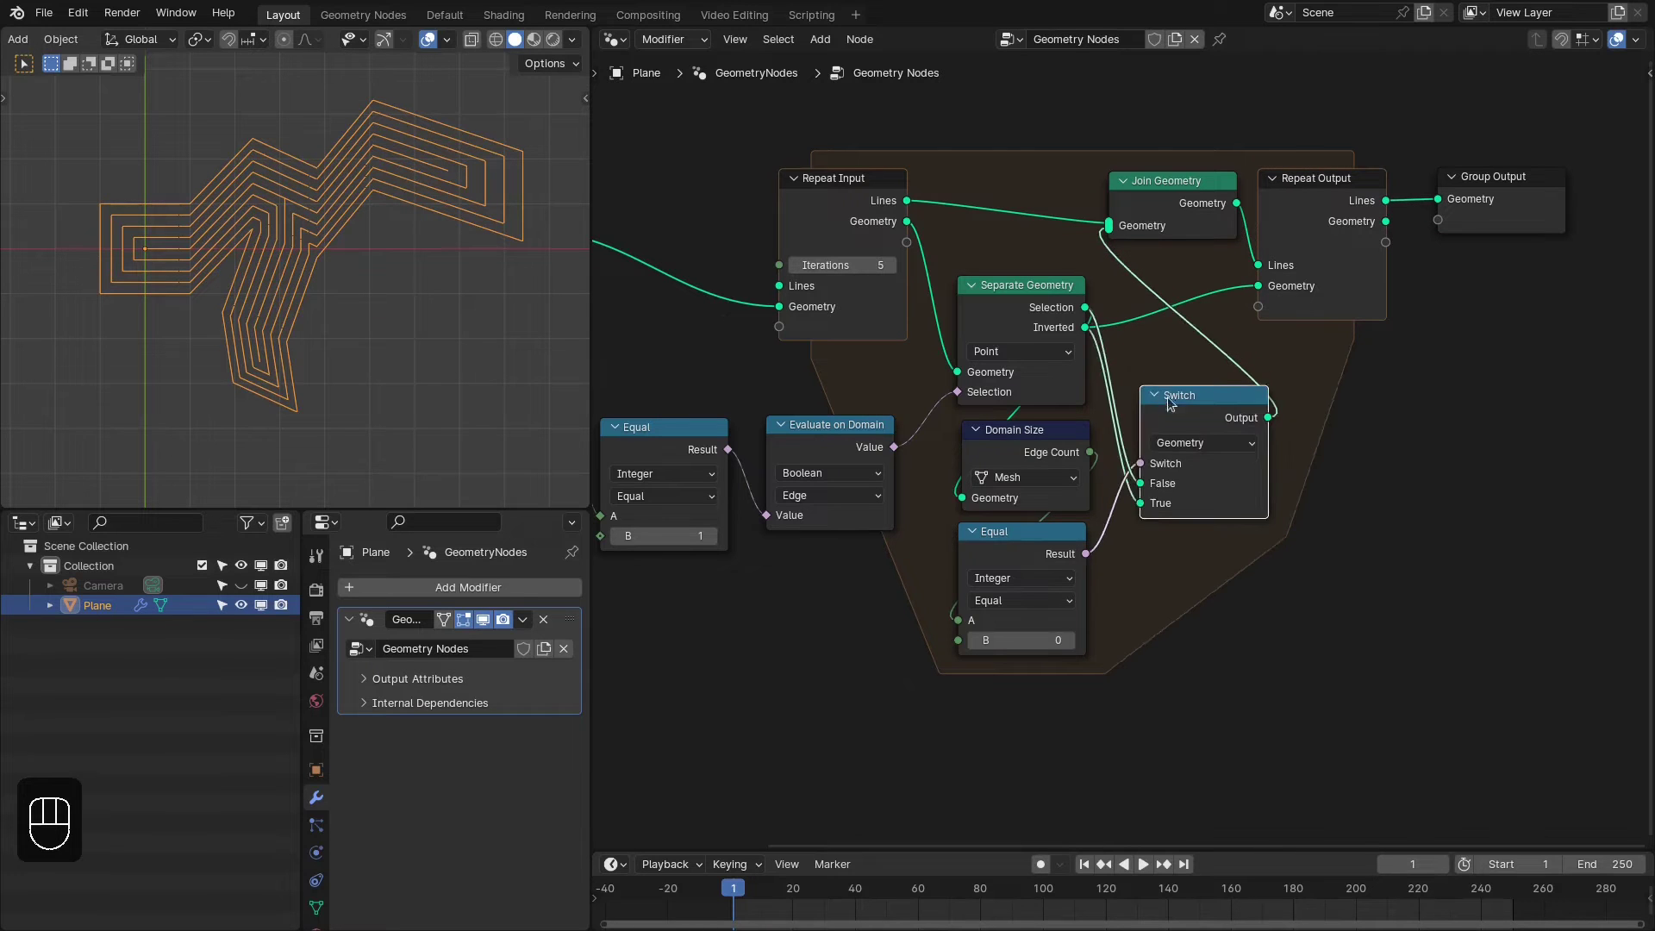
drag(1205, 418, 1173, 304)
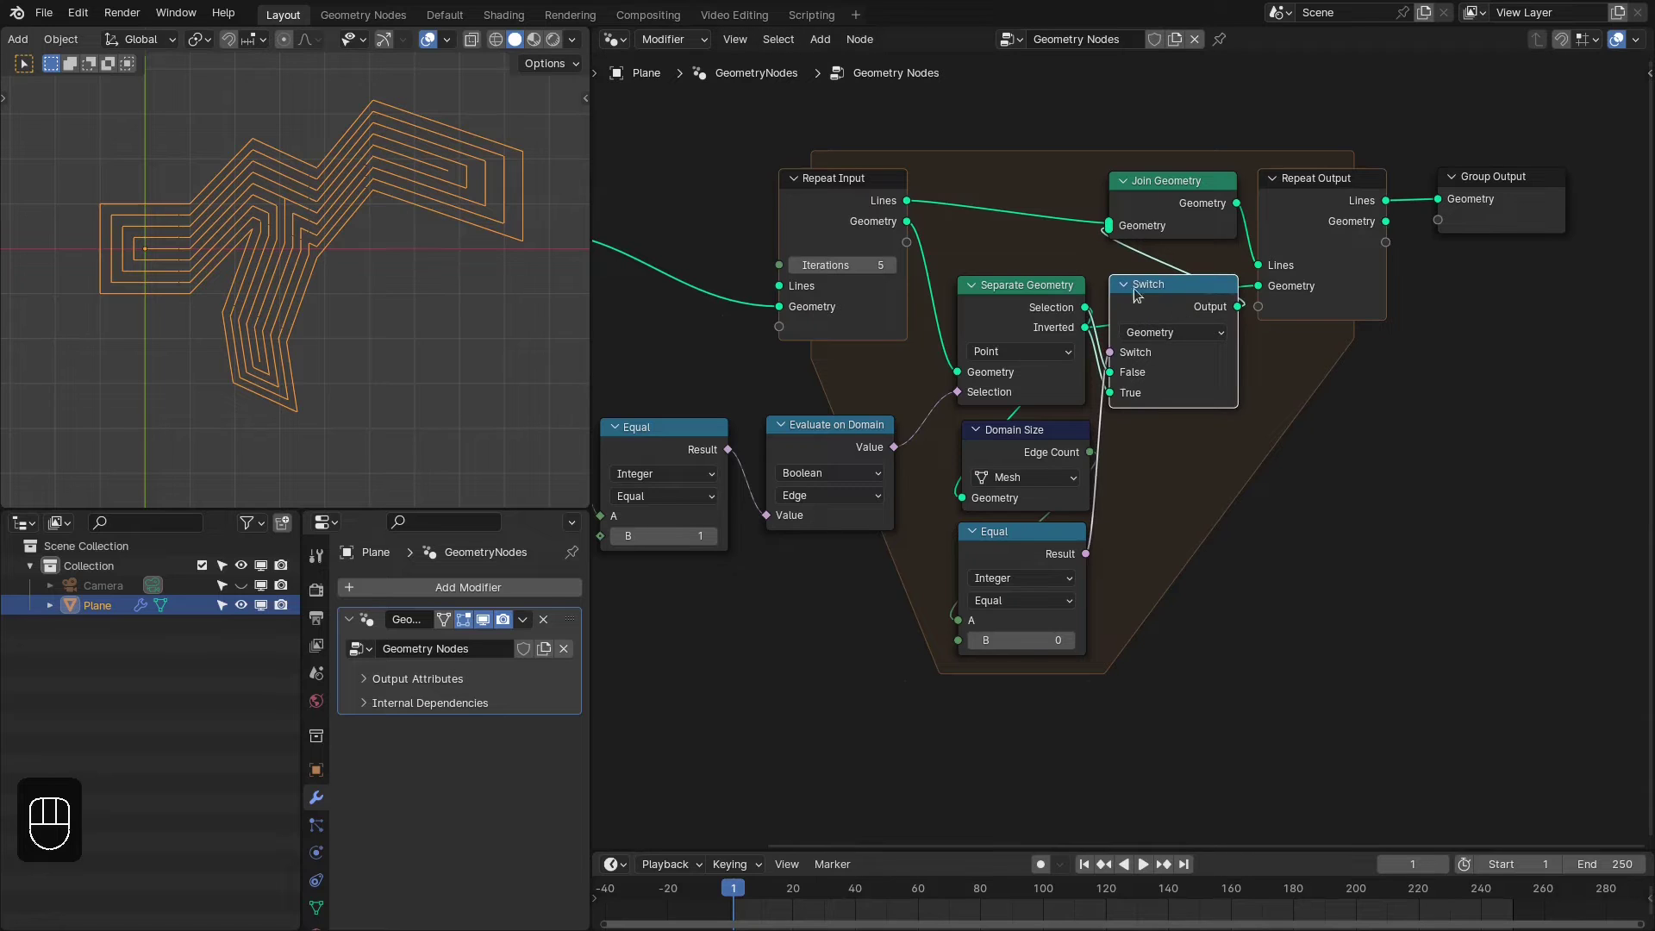
click(1144, 298)
key(m)
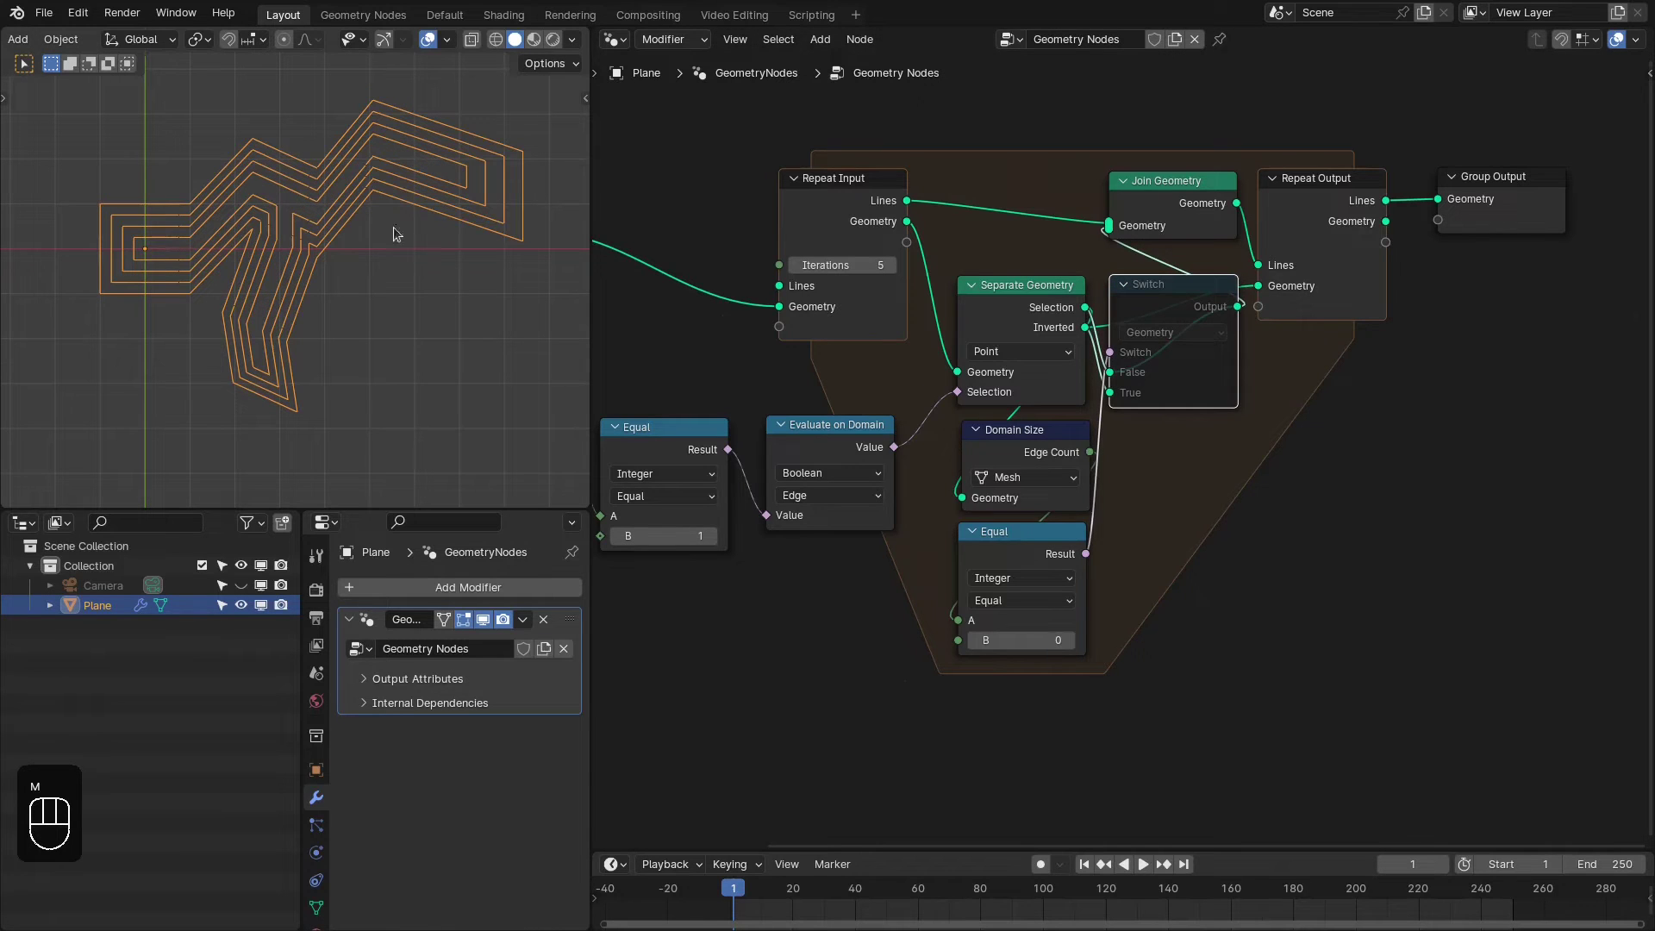
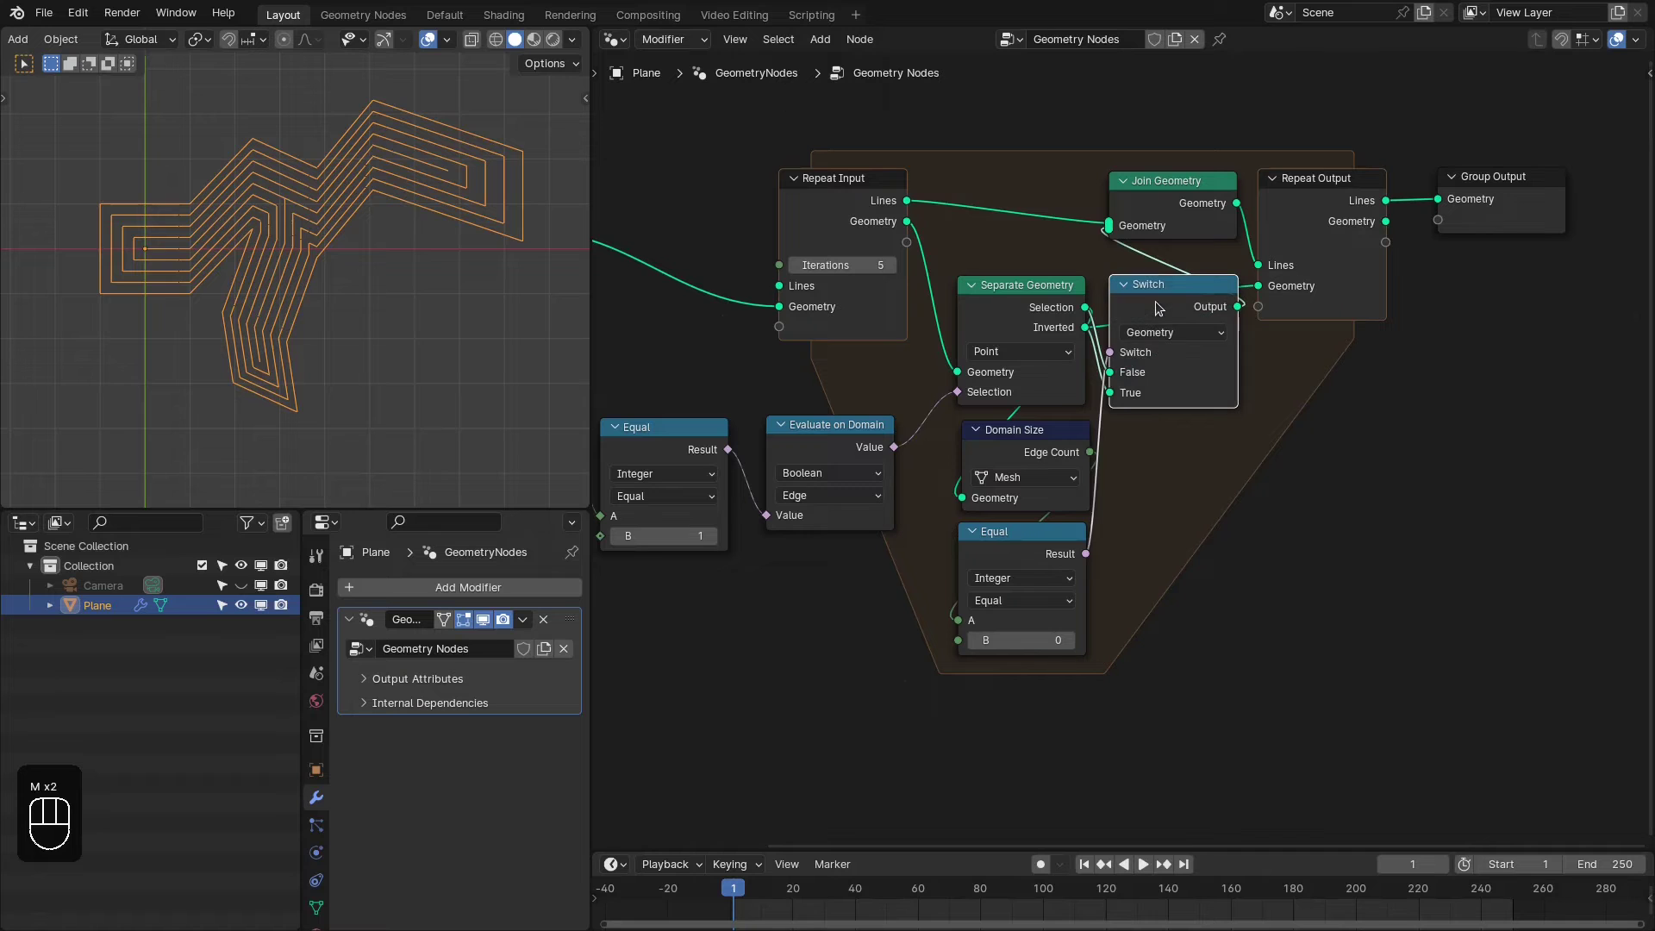
Move the edge-count Equal node beneath the Switch, and tidy the layout of the surrounding nodes, with Group Input above Edge Neighbors
right_drag(1030, 548, 1180, 452)
scroll(1525, 359, down, 1)
drag(1525, 359, 1362, 206)
right_drag(1484, 200, 1493, 182)
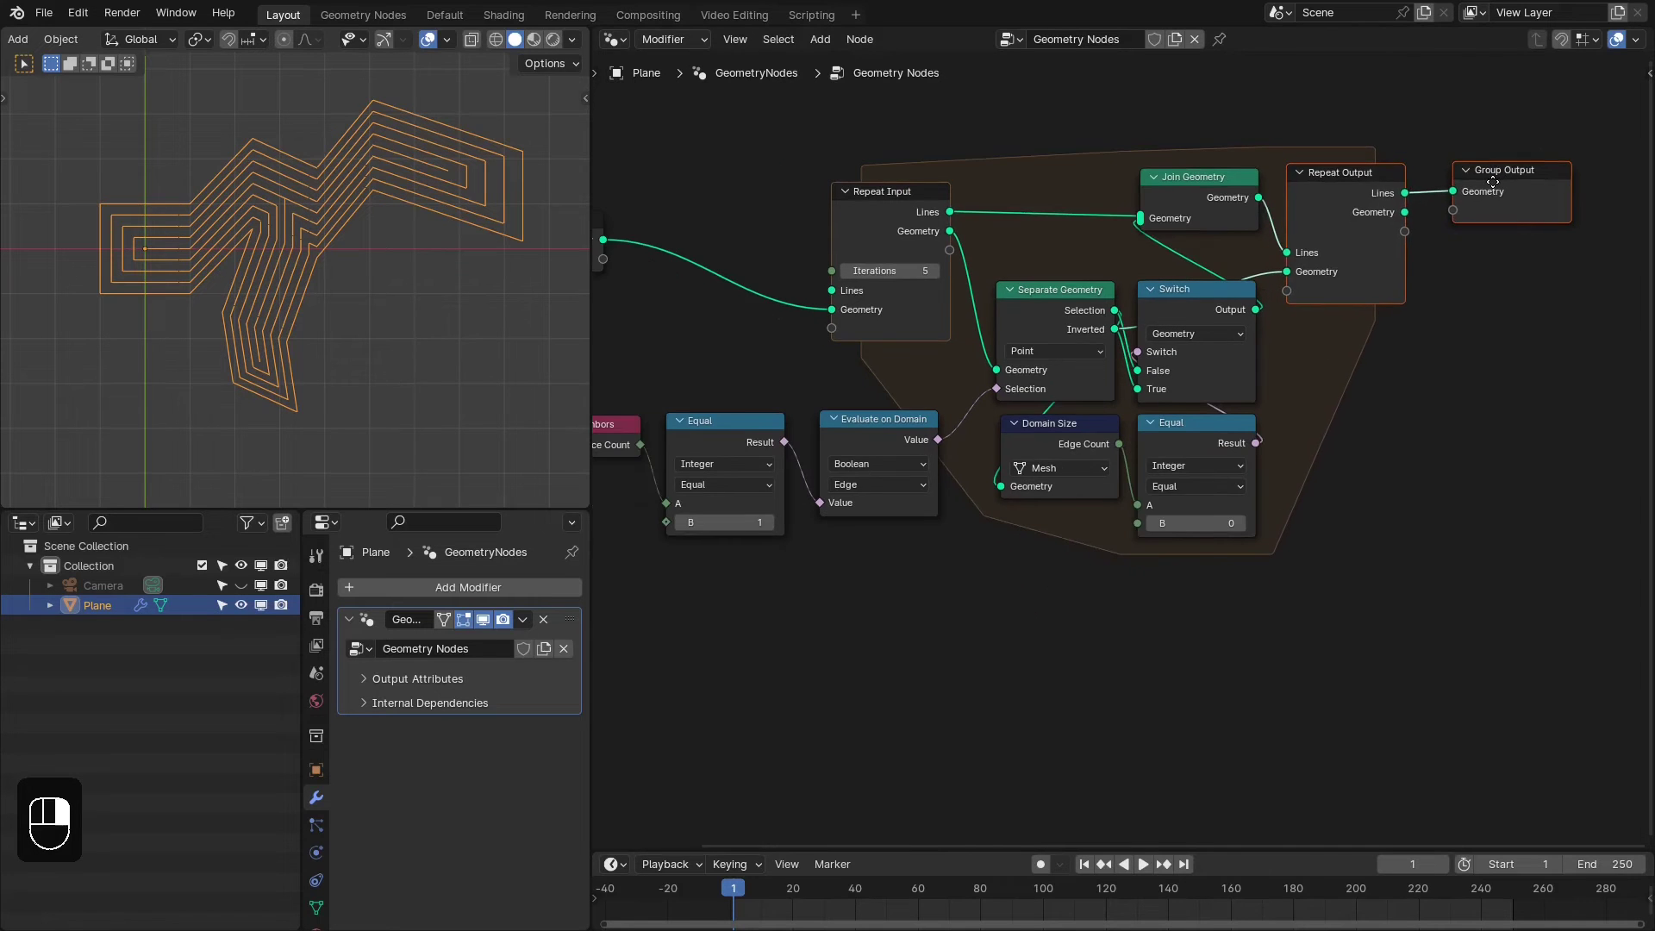
key(Home)
drag(628, 545, 974, 379)
middle_drag(1494, 441, 1484, 444)
drag(680, 258, 712, 217)
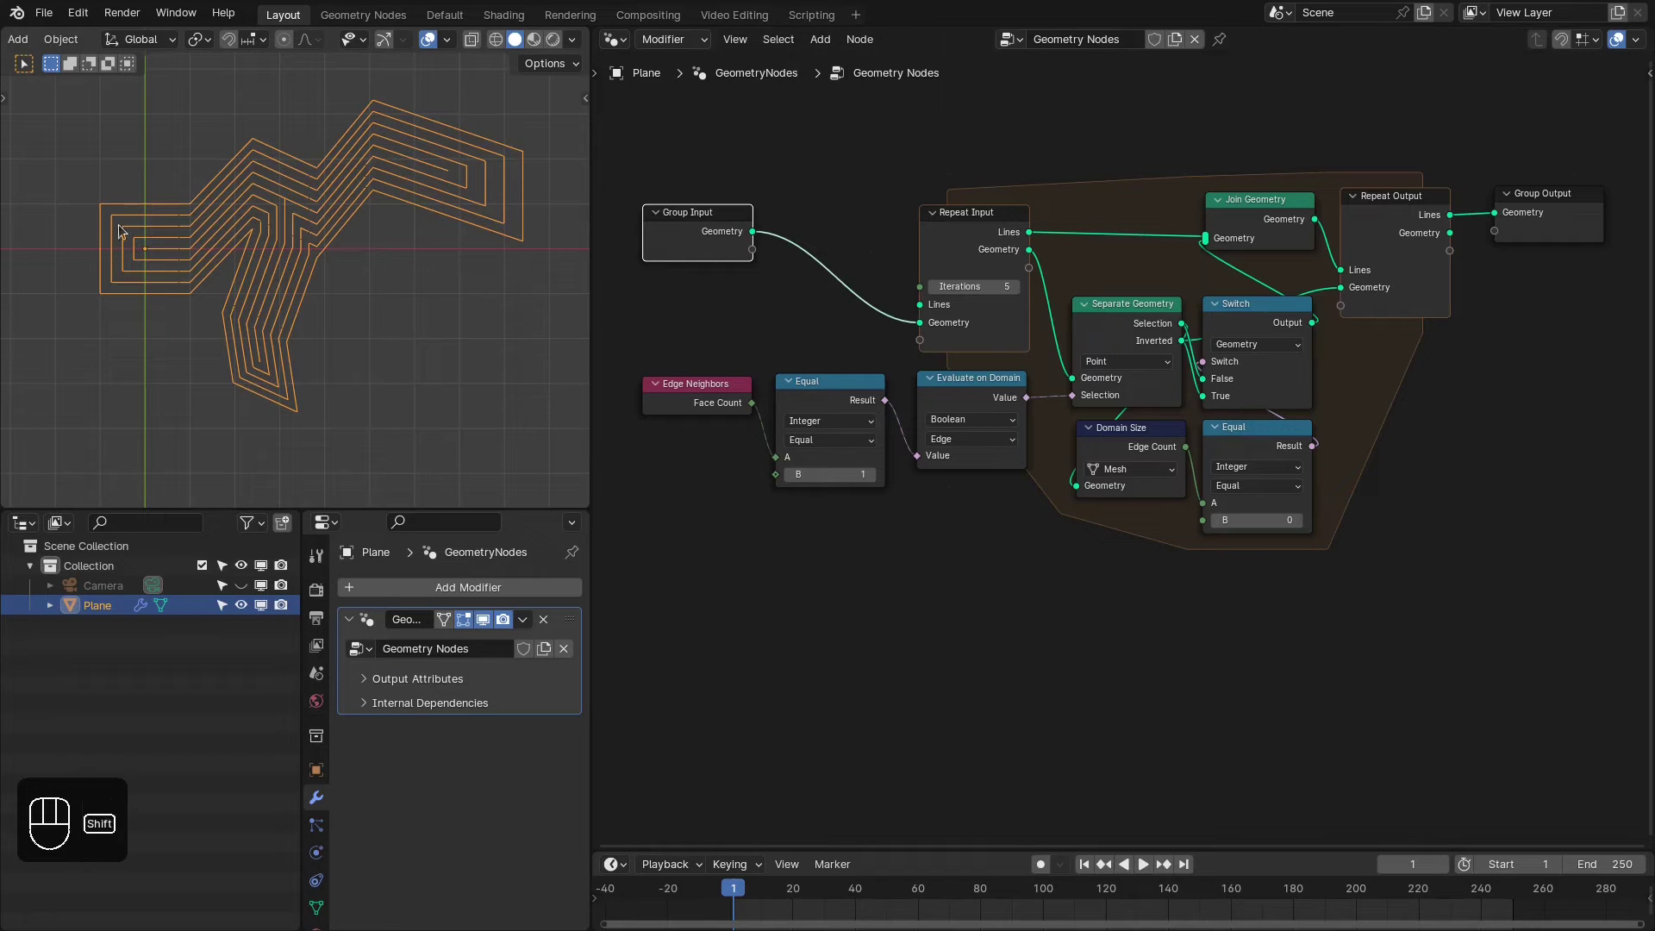
Add a Monkey mesh to the scene and move it along the X axis away from the plane
key(shift+a)
mouse_move(112, 250)
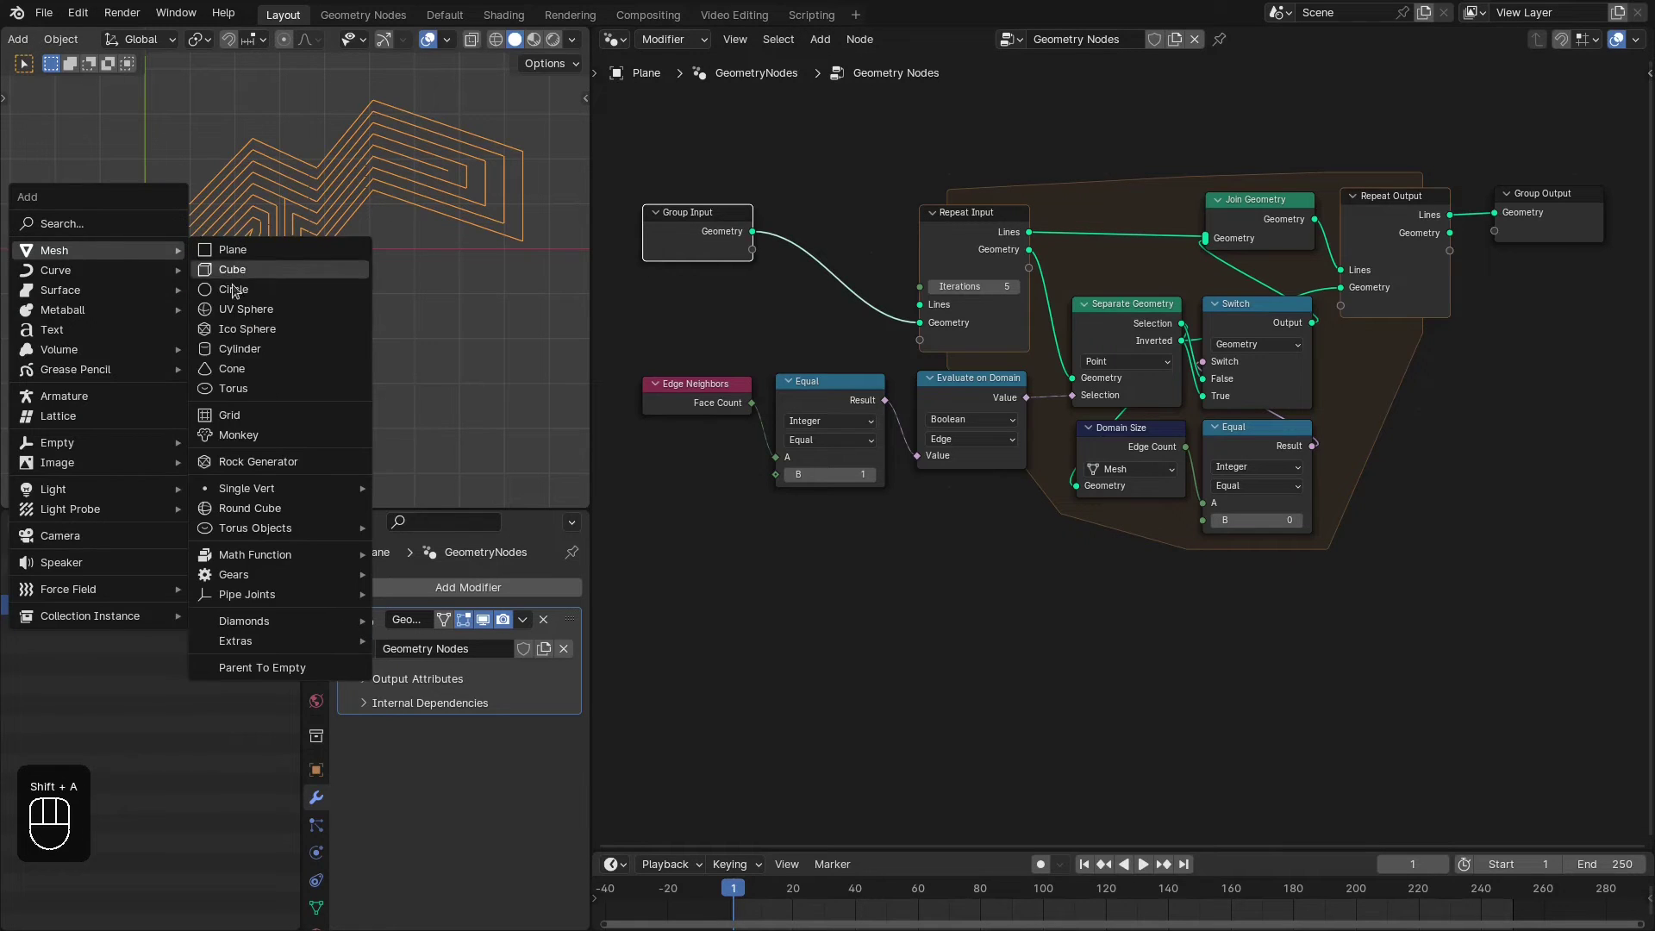
click(237, 440)
shift+middle_drag(305, 314, 120, 273)
scroll(121, 272, down, 2)
key(g)
key(x)
click(436, 333)
middle_drag(436, 333, 345, 224)
Add a Geometry Nodes modifier to the monkey and assign it the existing Geometry Nodes group
click(427, 588)
click(388, 595)
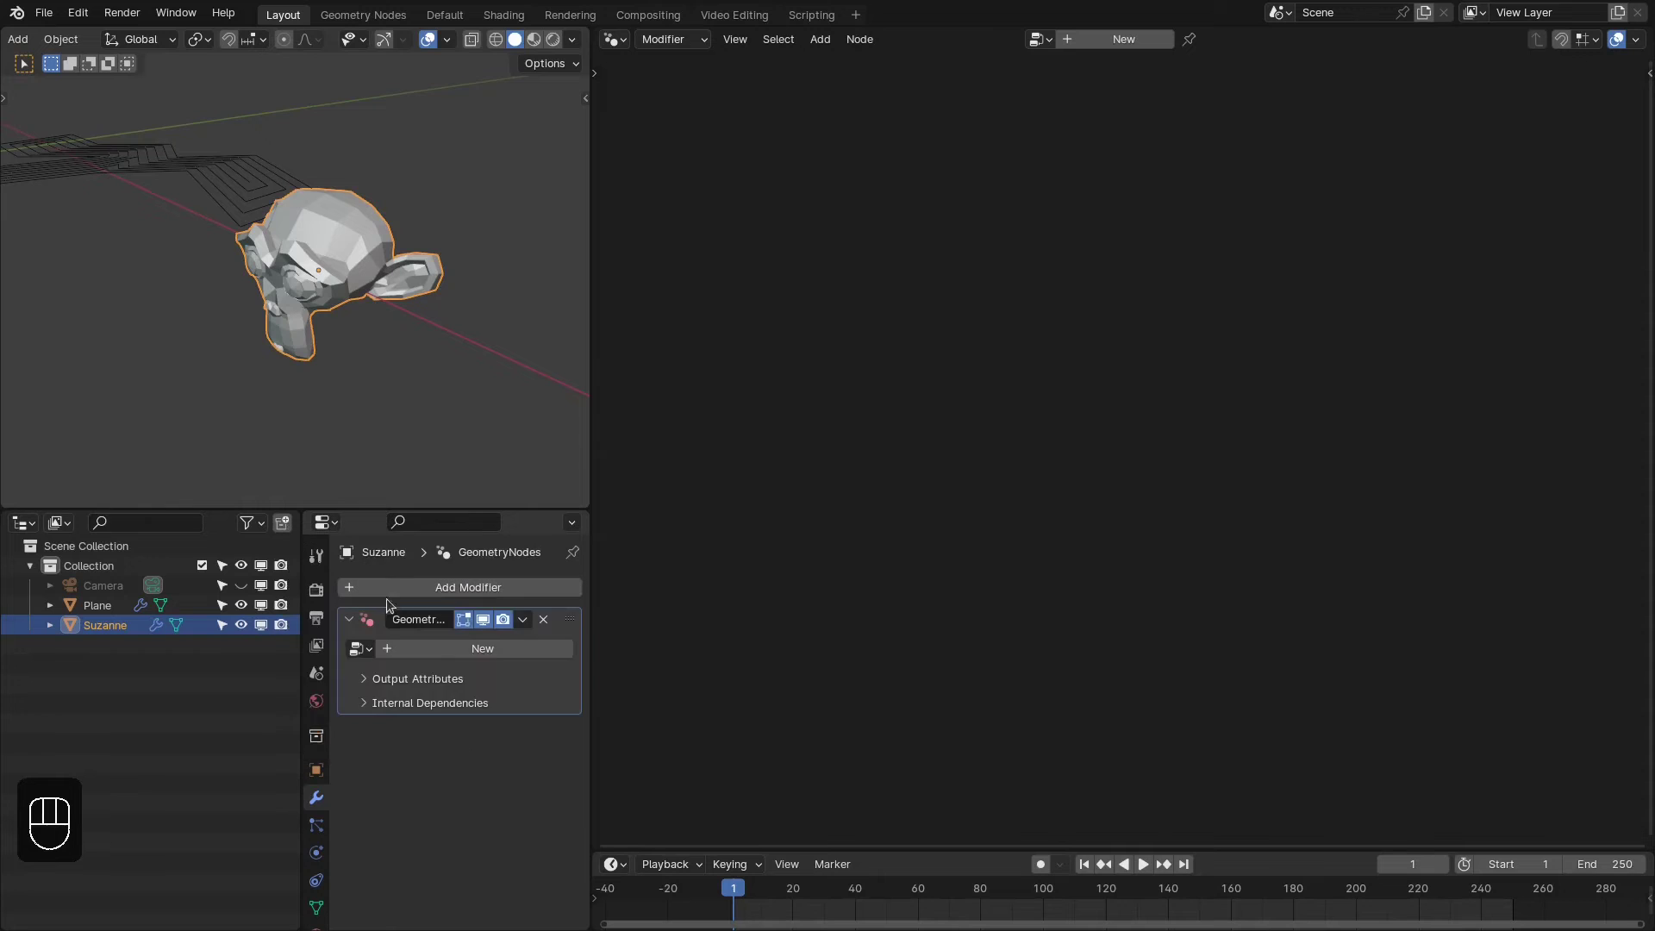
click(357, 649)
click(376, 679)
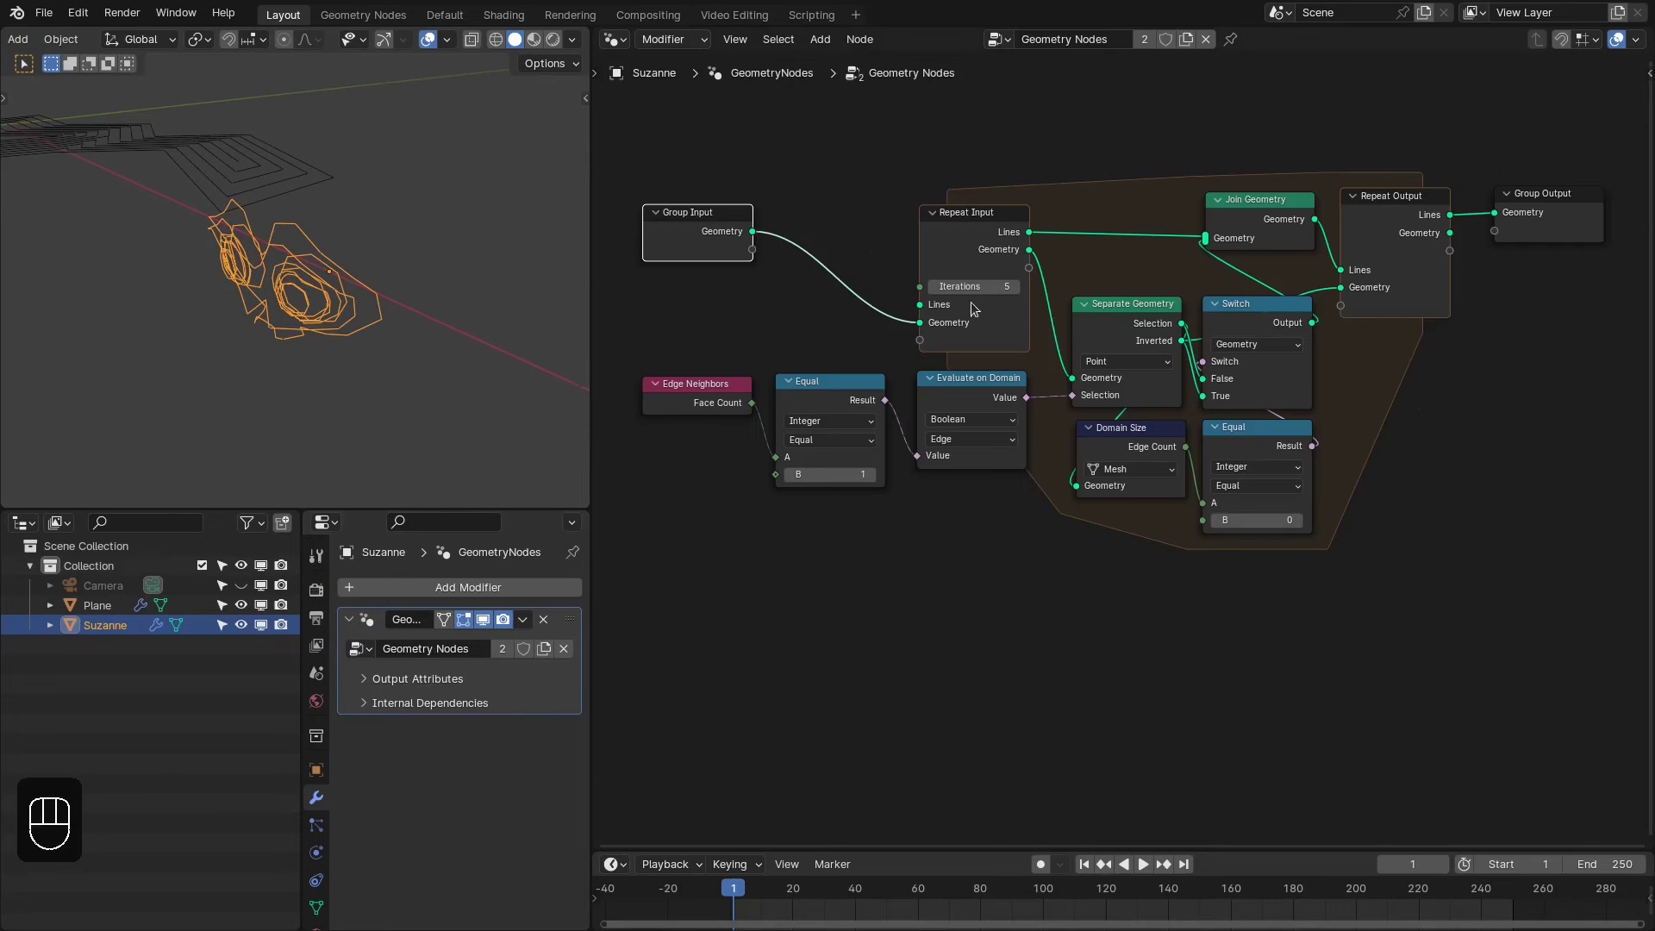
Increase the Repeat Zone's iterations to 13 and inspect the resulting lines on the monkey
click(1017, 287)
click(1017, 287)
click(1017, 287)
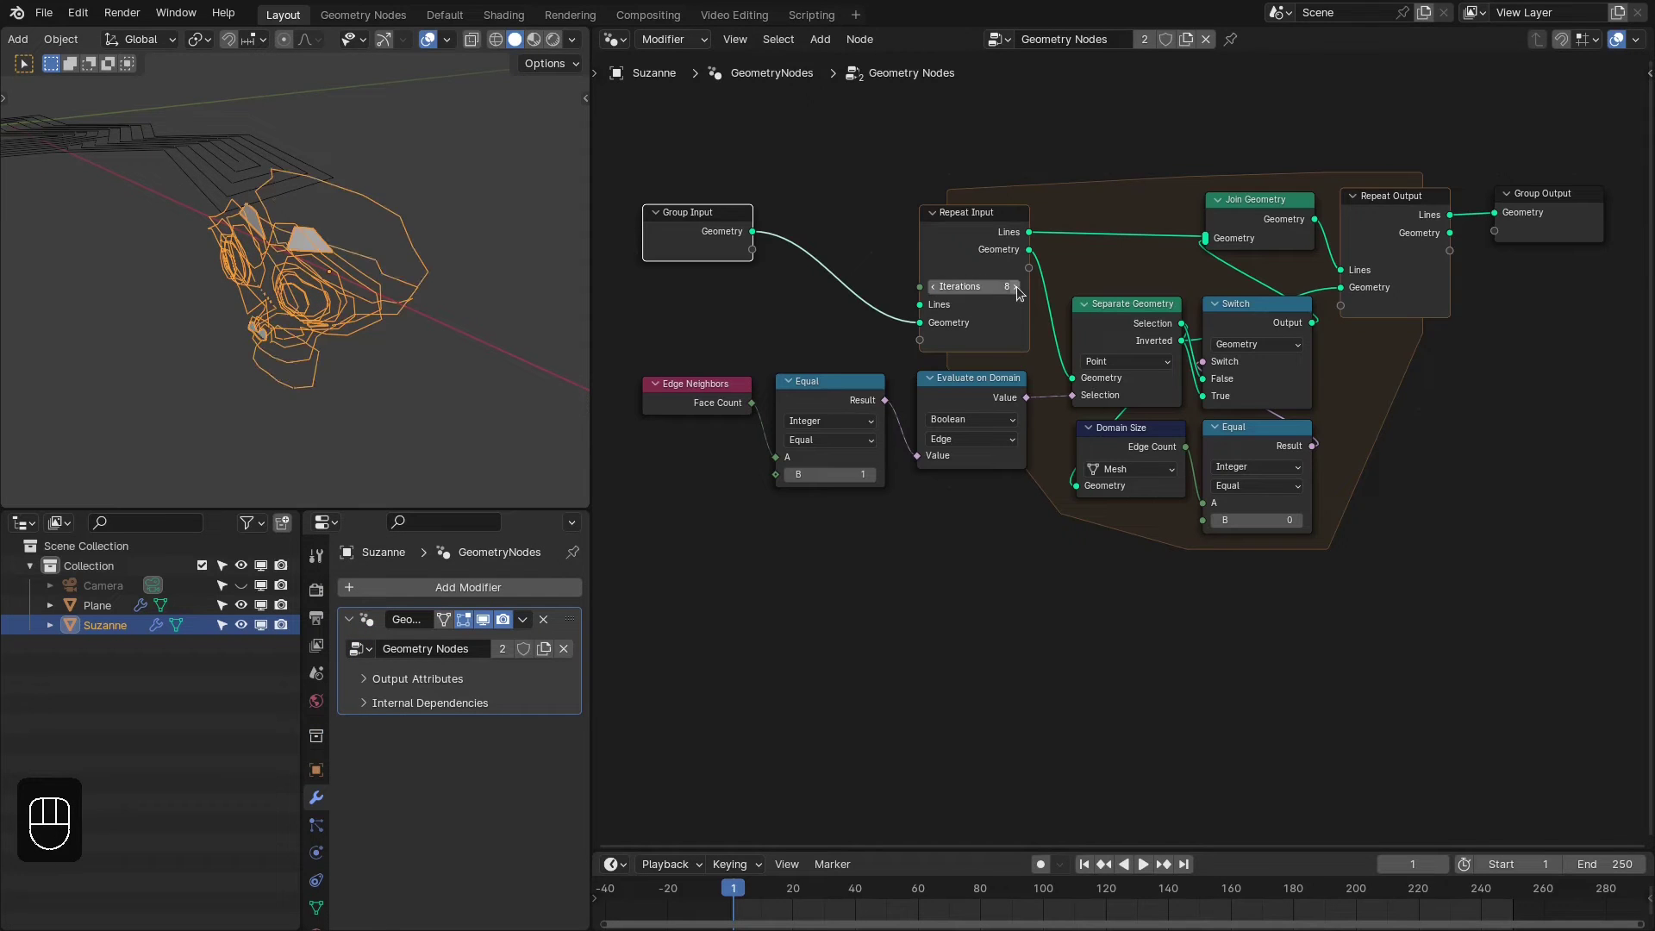
click(1017, 286)
click(1017, 287)
click(1014, 287)
click(1015, 286)
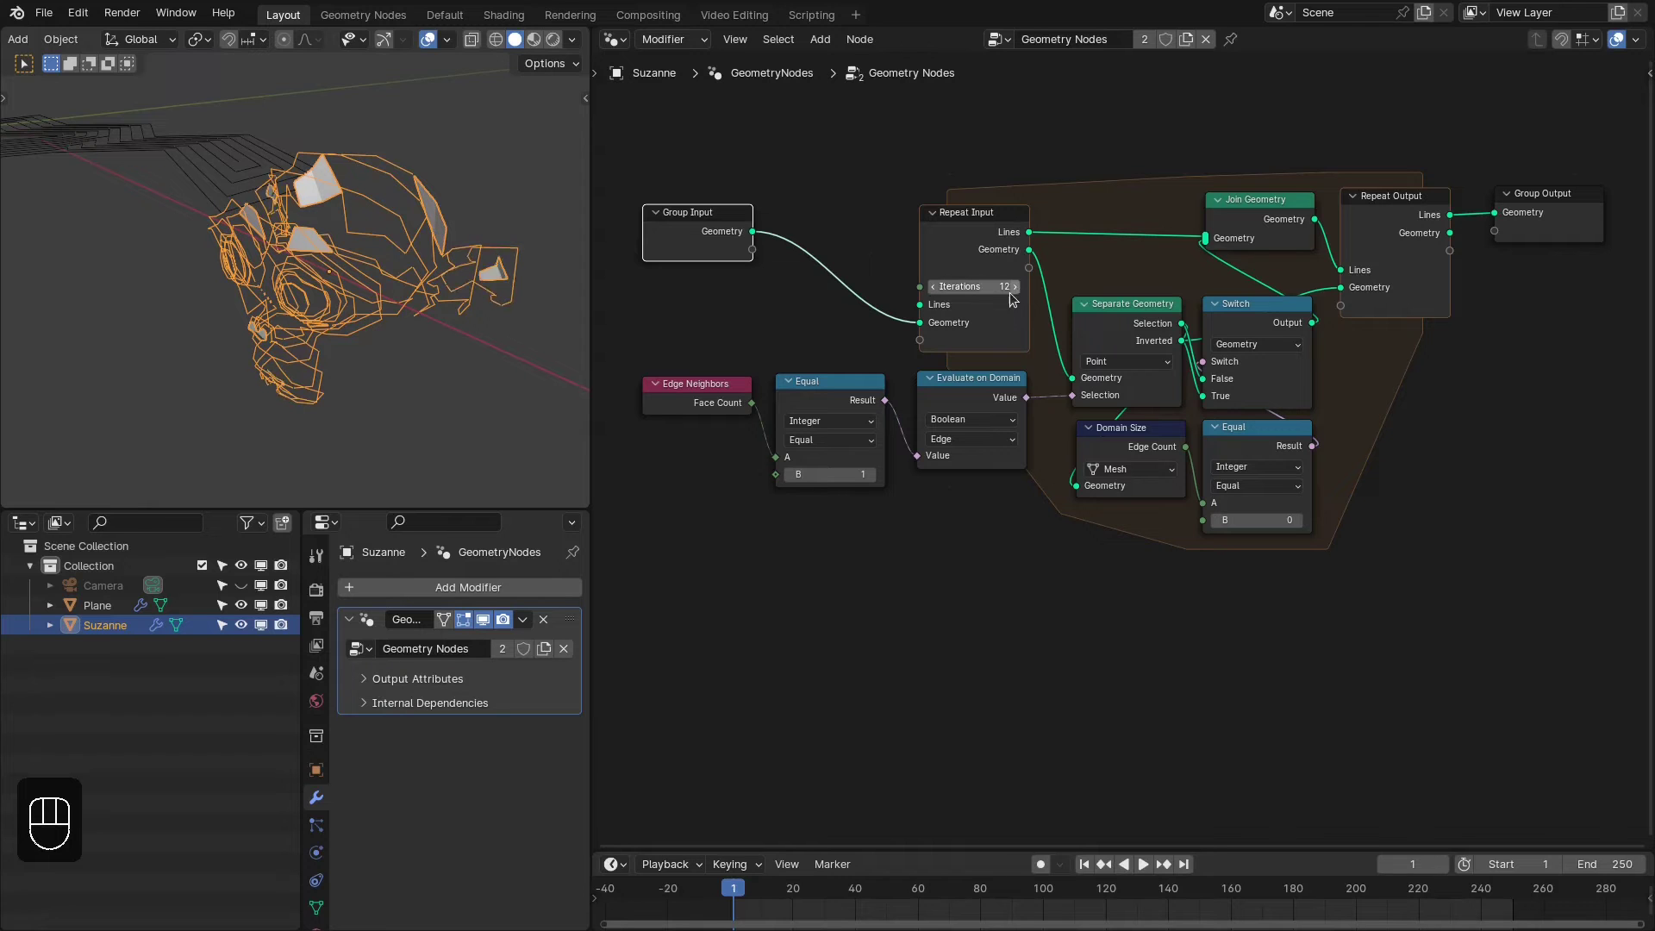
middle_drag(497, 294, 601, 241)
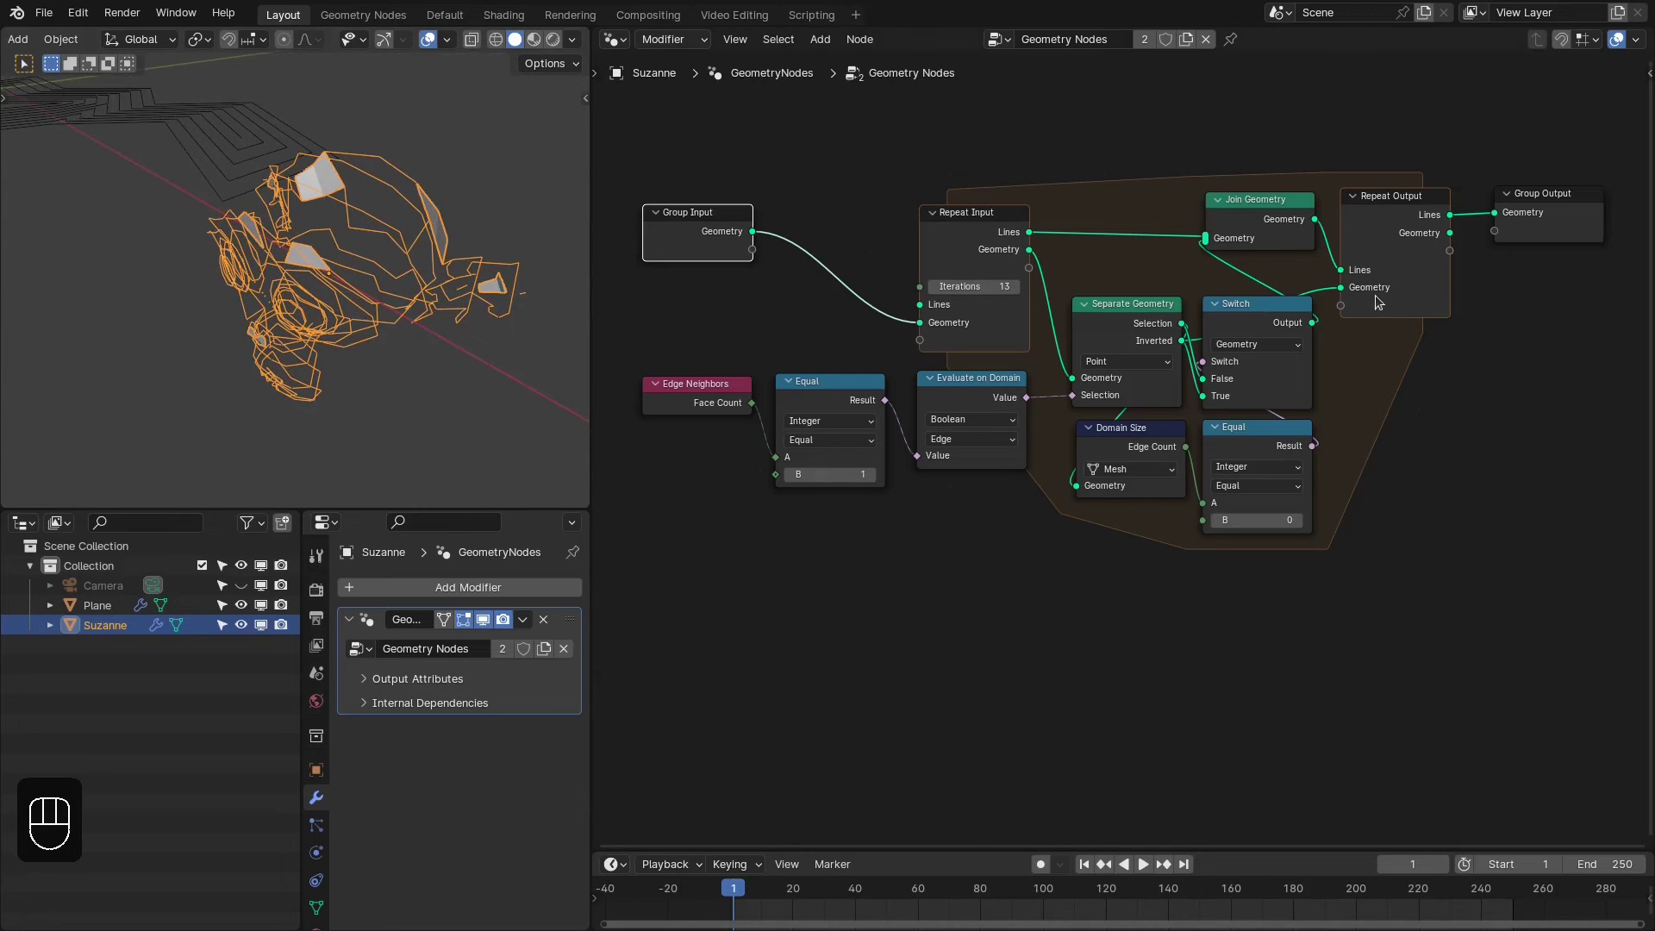
Make room before the Group Output and insert a Delete Geometry node on the link from Repeat Output's Lines
middle_drag(1414, 281, 1014, 317)
scroll(1013, 317, up, 3)
drag(1143, 200, 1355, 203)
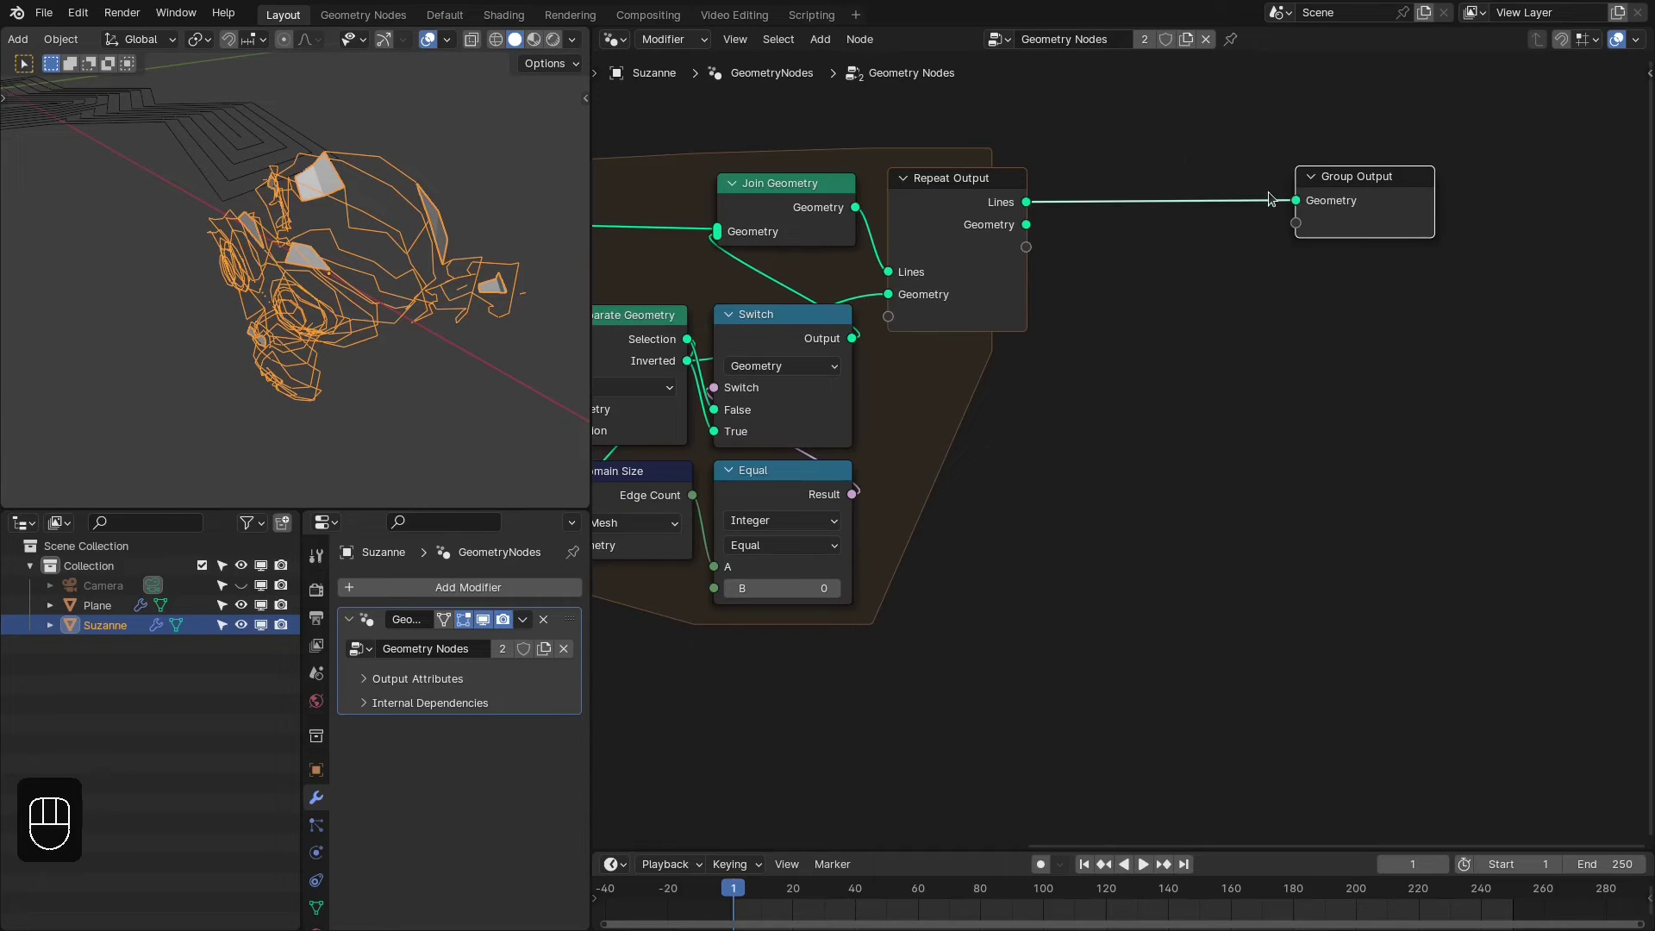
key(shift+a)
text(dele)
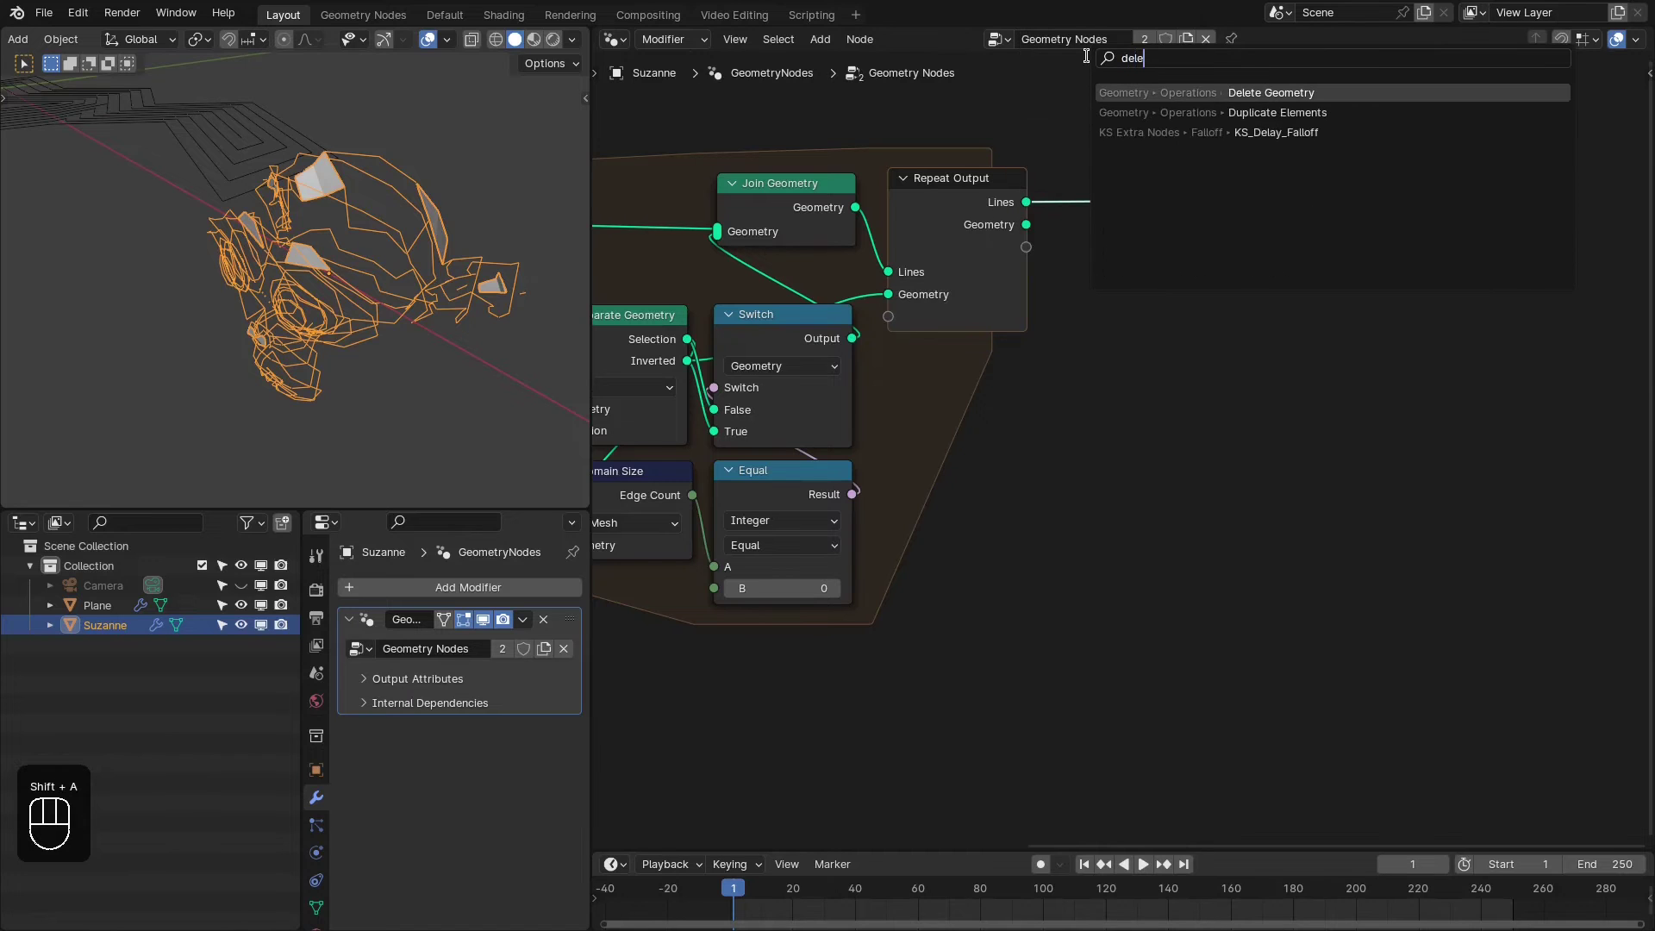
key(Return)
click(1059, 169)
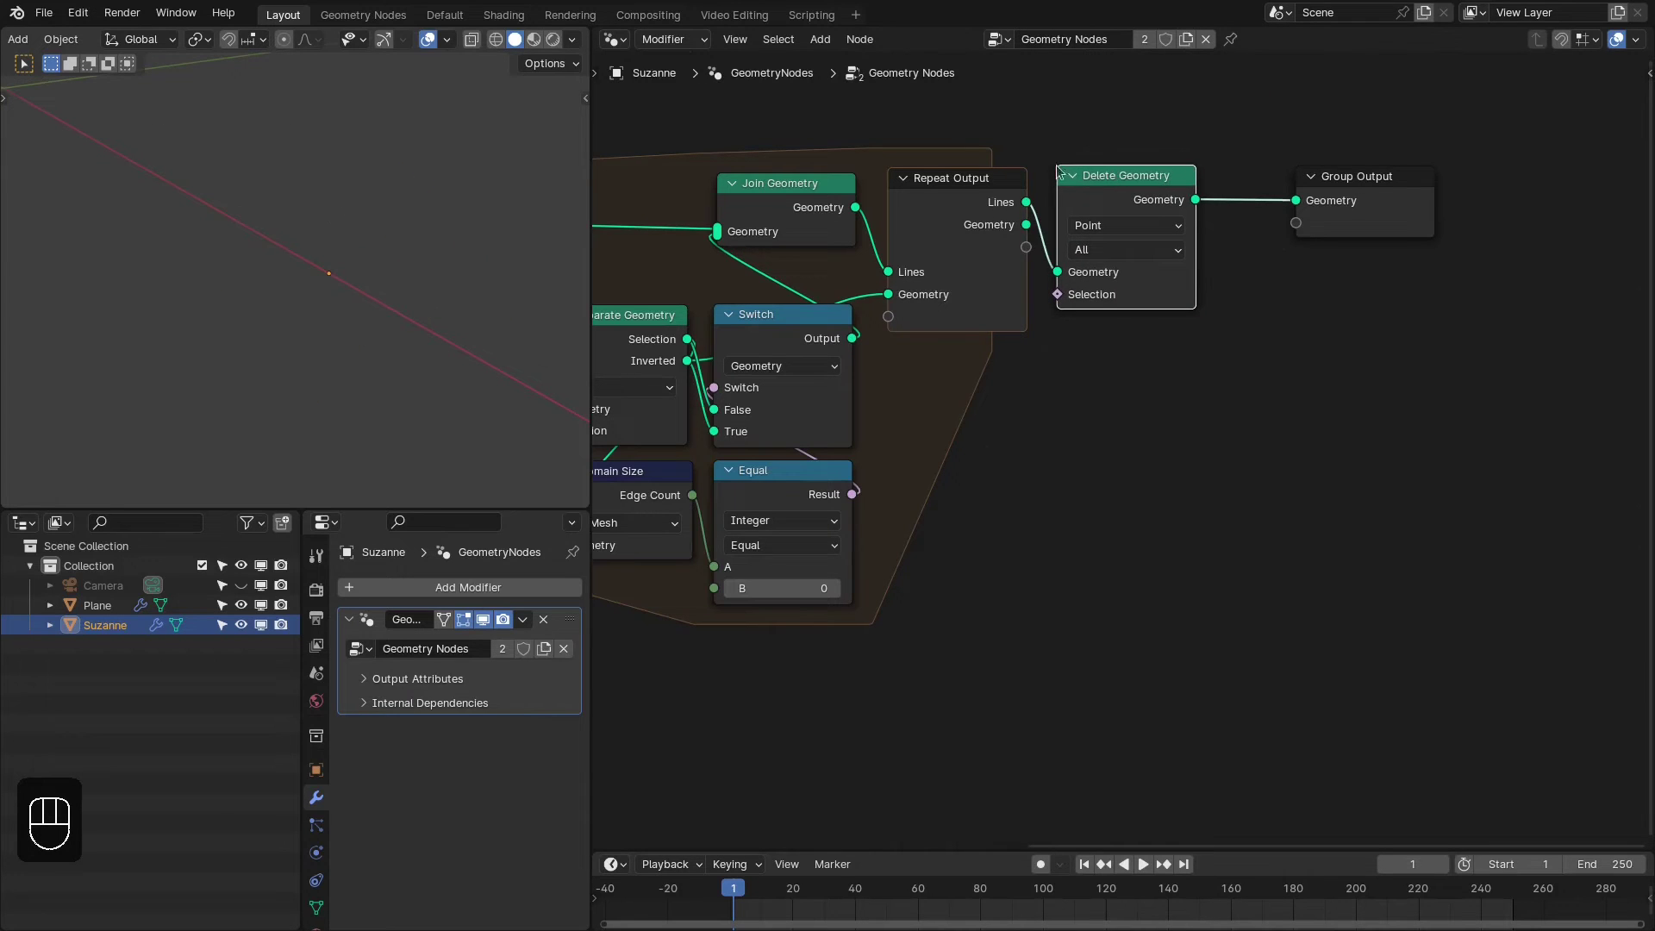
Set the Delete Geometry node to the Face domain with the Only Faces mode
click(1089, 224)
click(1123, 287)
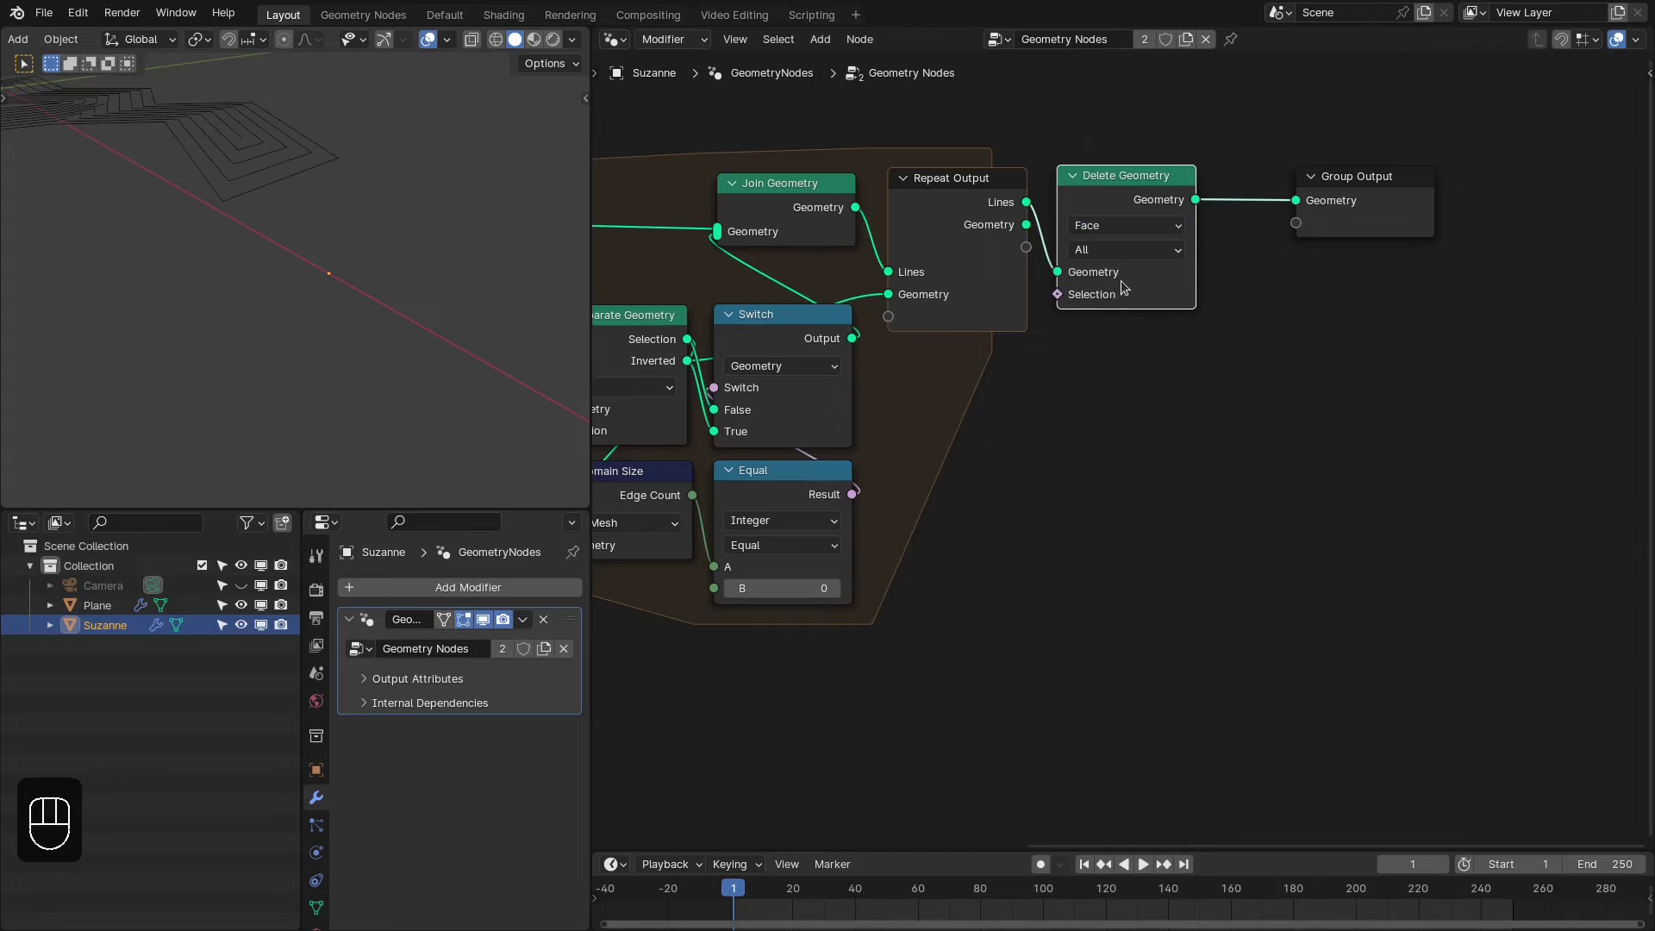
click(1110, 251)
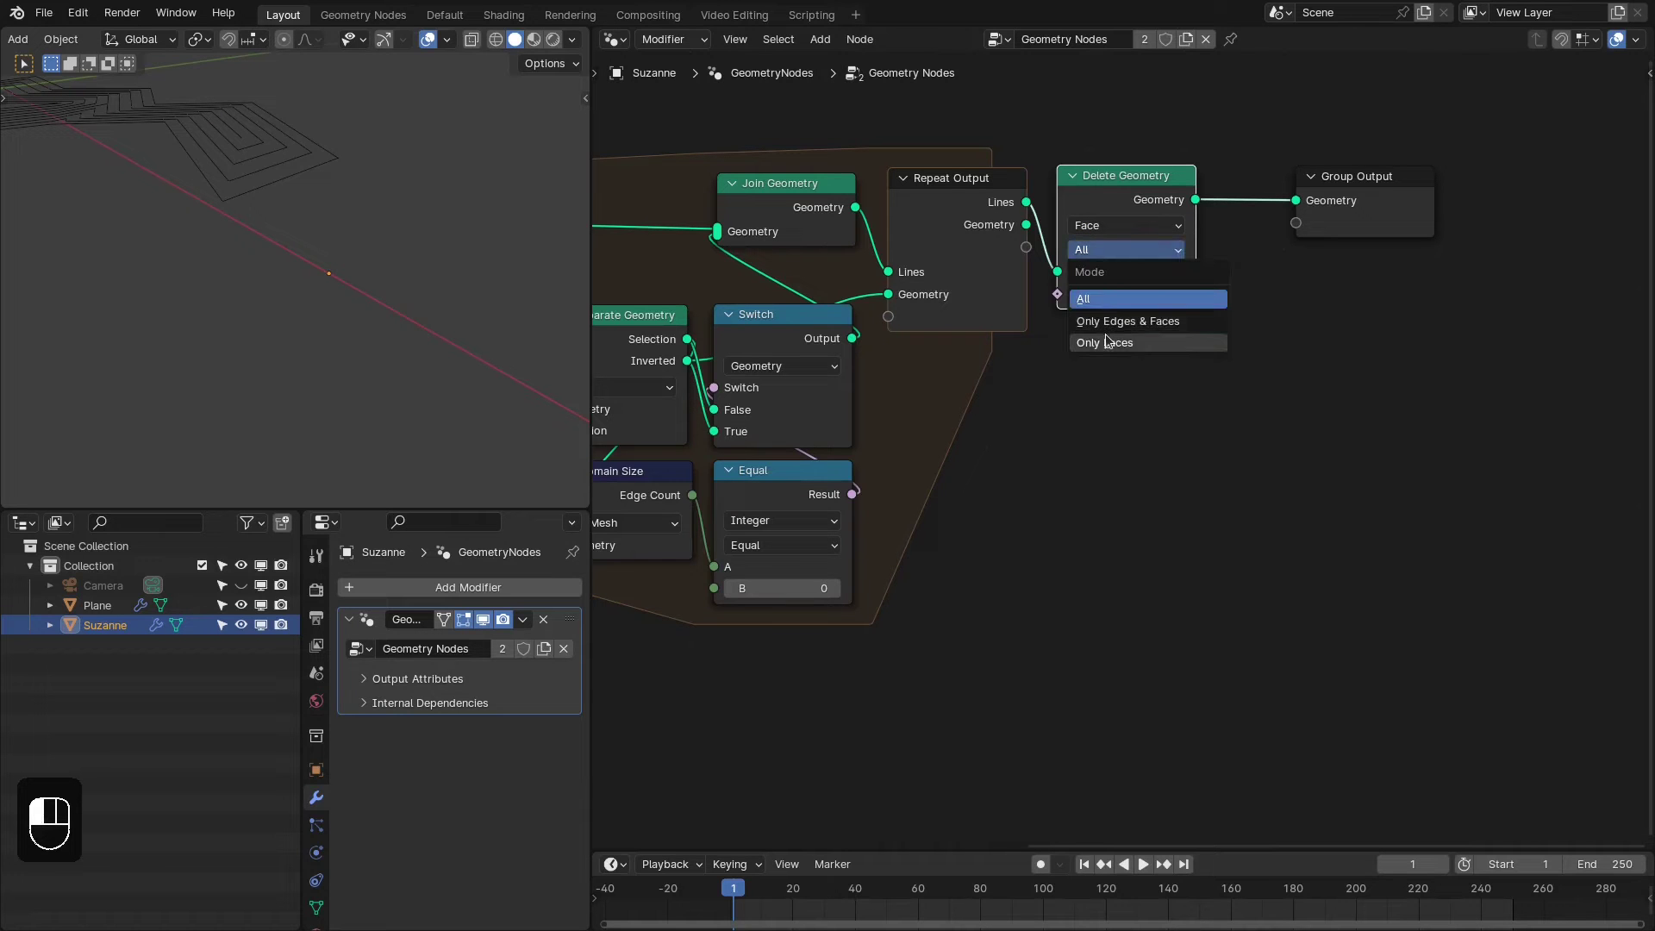
click(1106, 343)
mouse_move(241, 308)
middle_down()
mouse_move(385, 290)
mouse_move(72, 289)
mouse_move(258, 314)
middle_up()
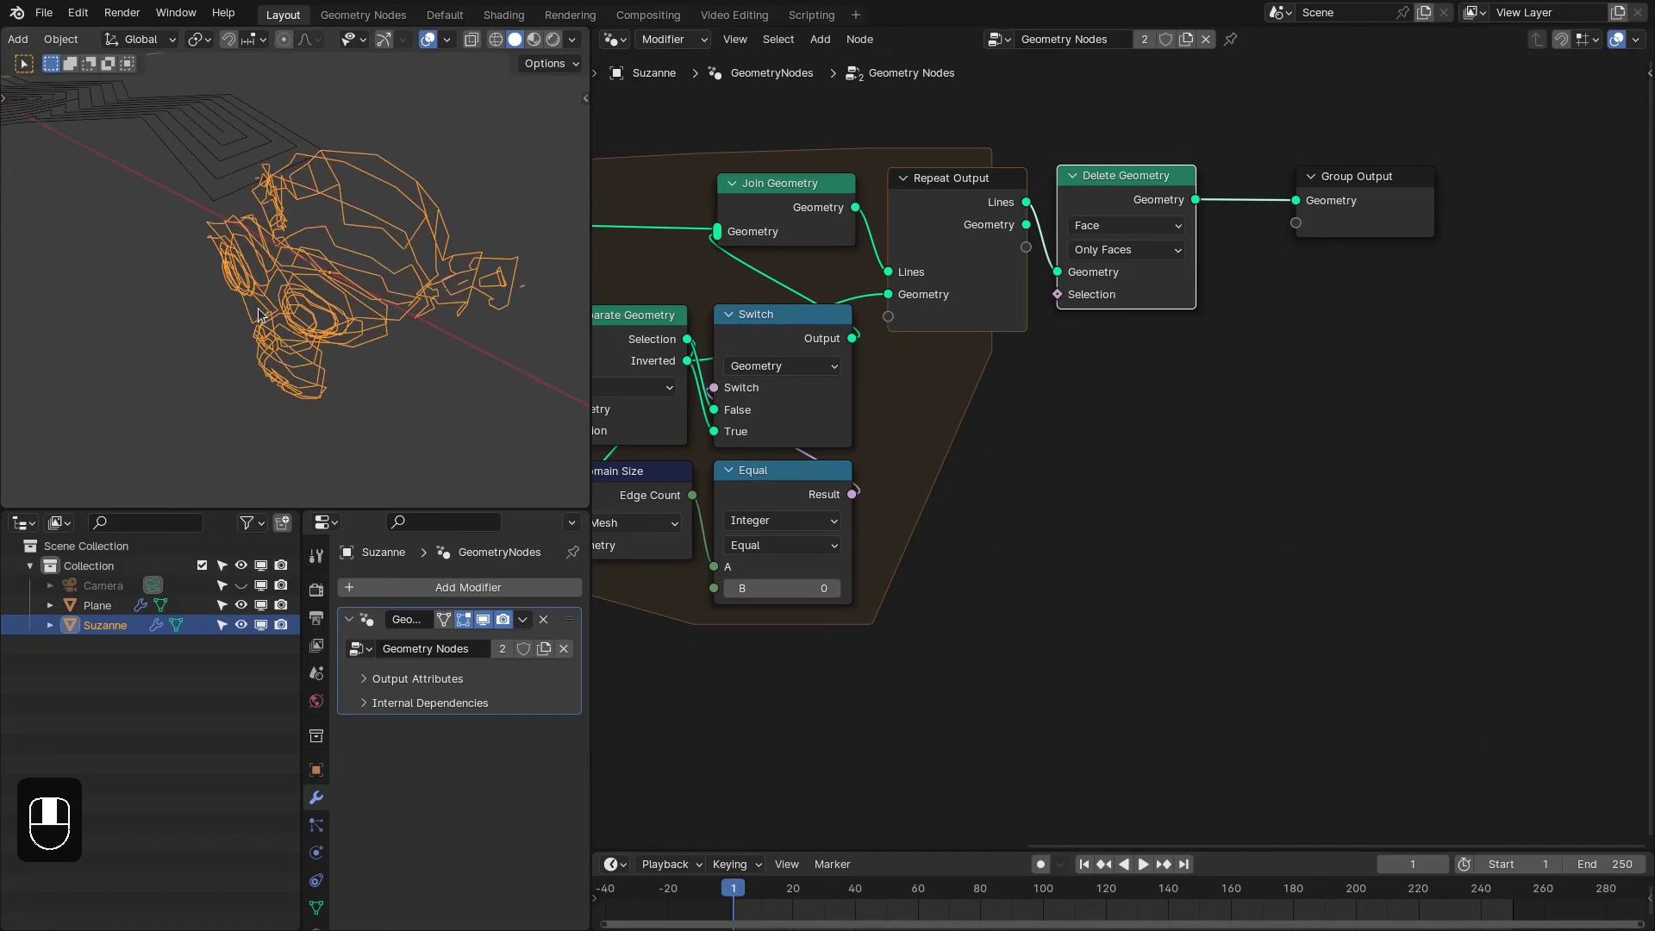
Move the Group Output farther away and add a Mesh to Curve node fed by Delete Geometry, placed beside it
scroll(1174, 201, down, 3)
middle_drag(991, 242, 1337, 251)
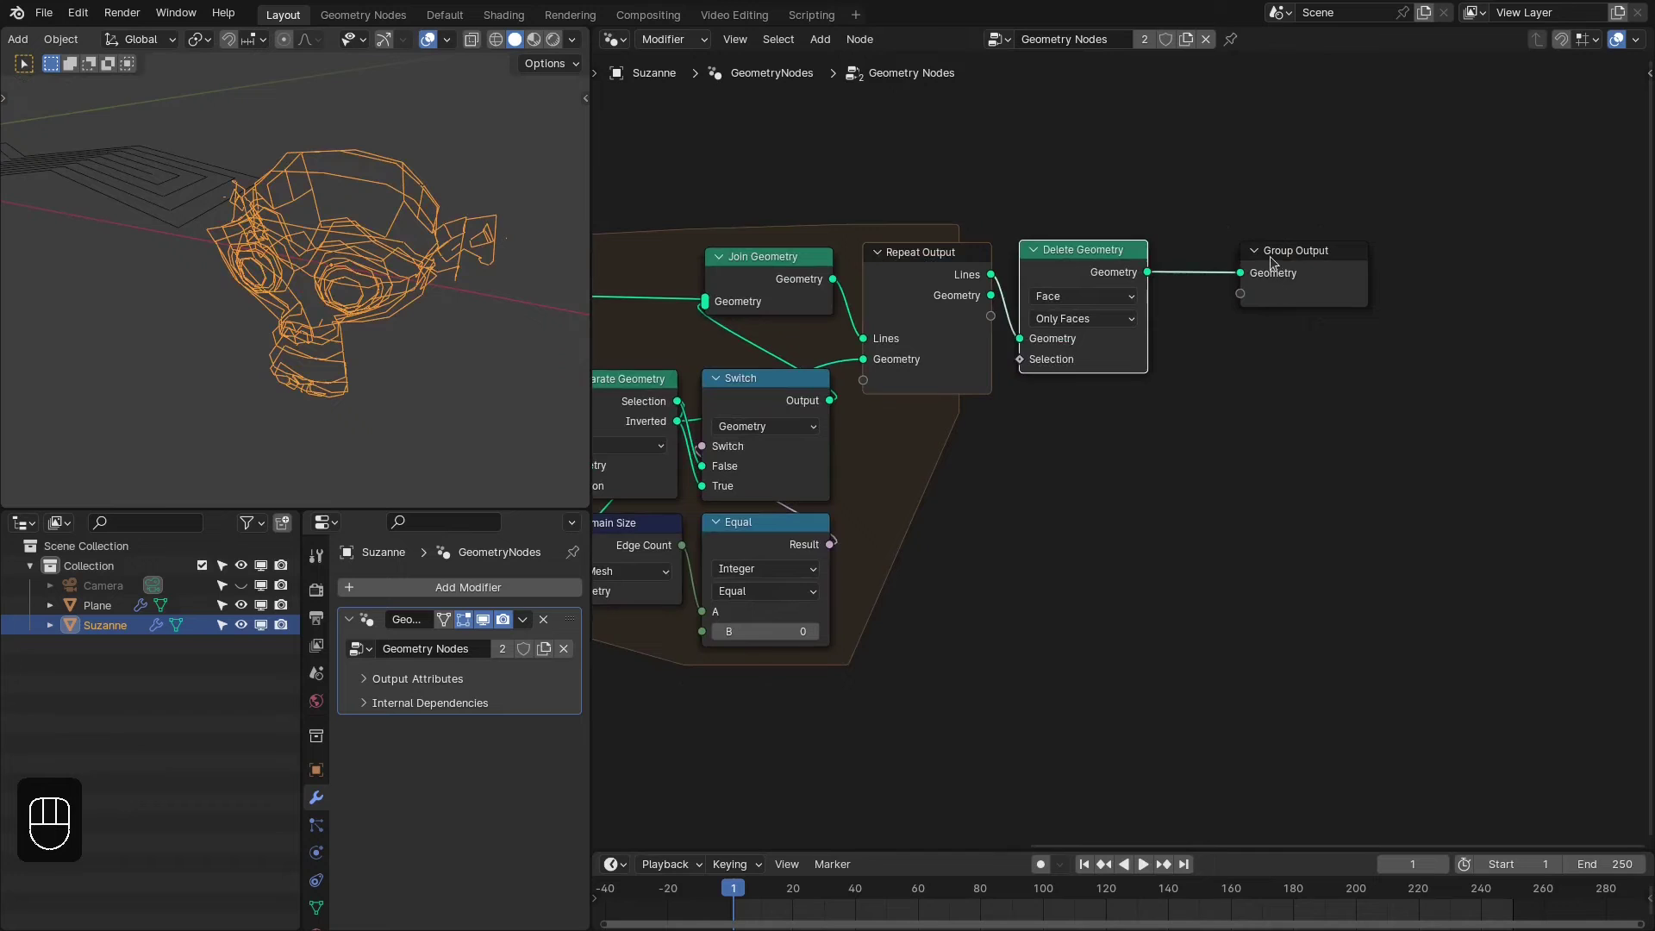
drag(1269, 256, 1519, 257)
drag(1122, 274, 1277, 320)
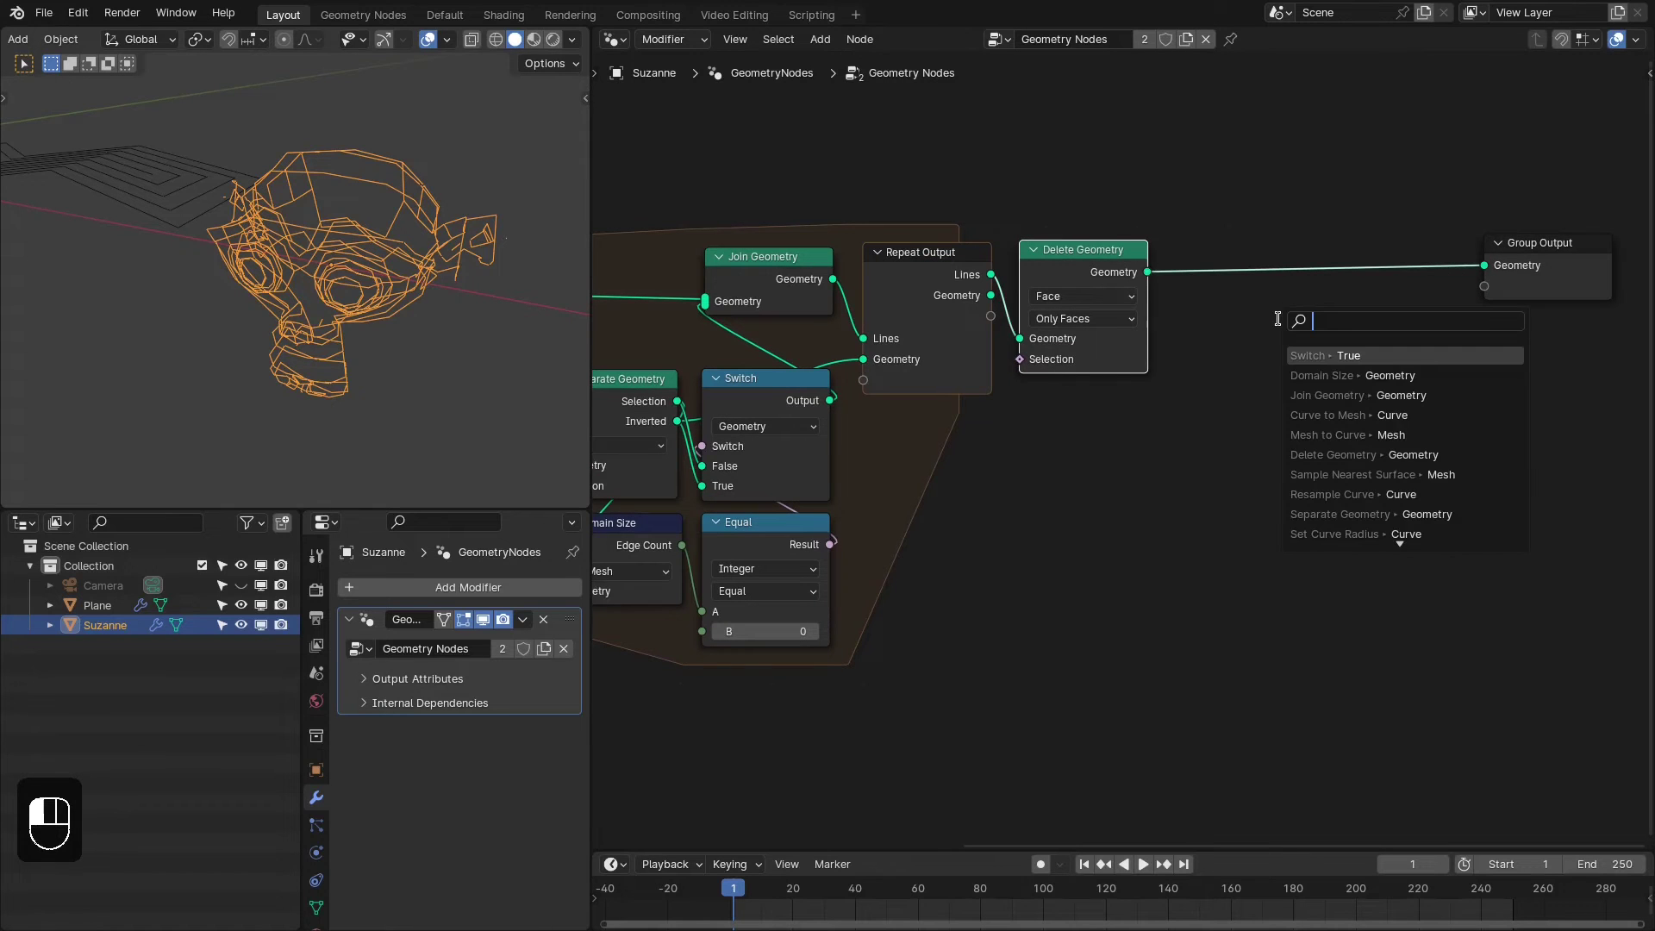
text(curve)
key(BackSpace)
key(BackSpace)
key(BackSpace)
key(BackSpace)
key(BackSpace)
text(mesh )
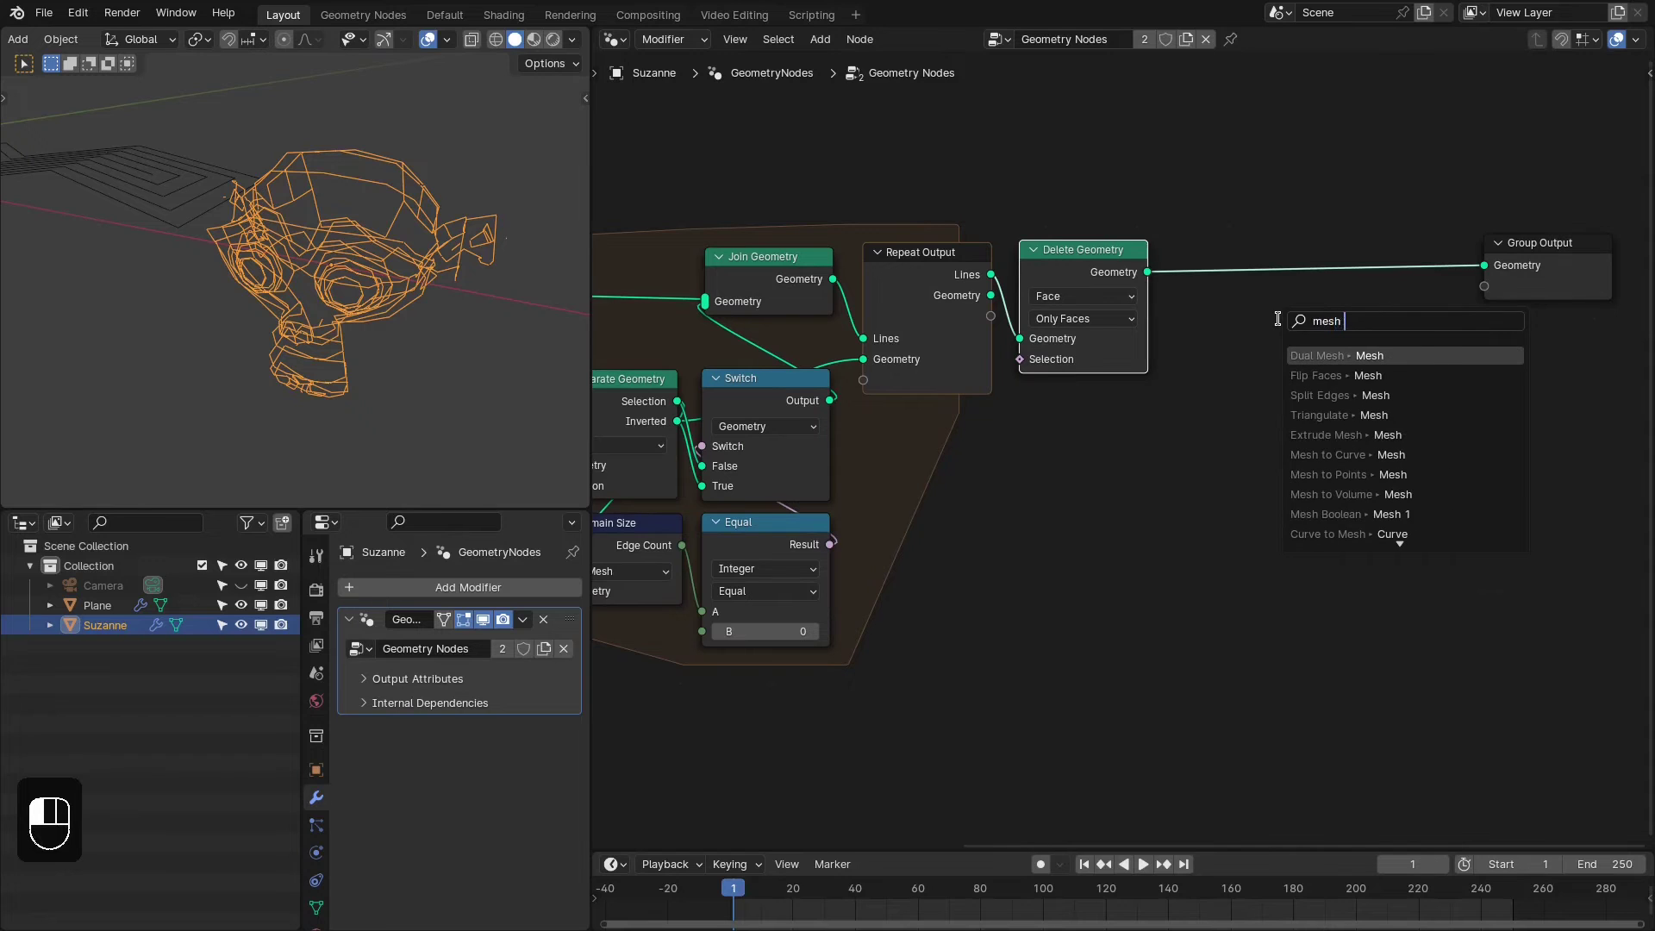
text(to curve)
key(Return)
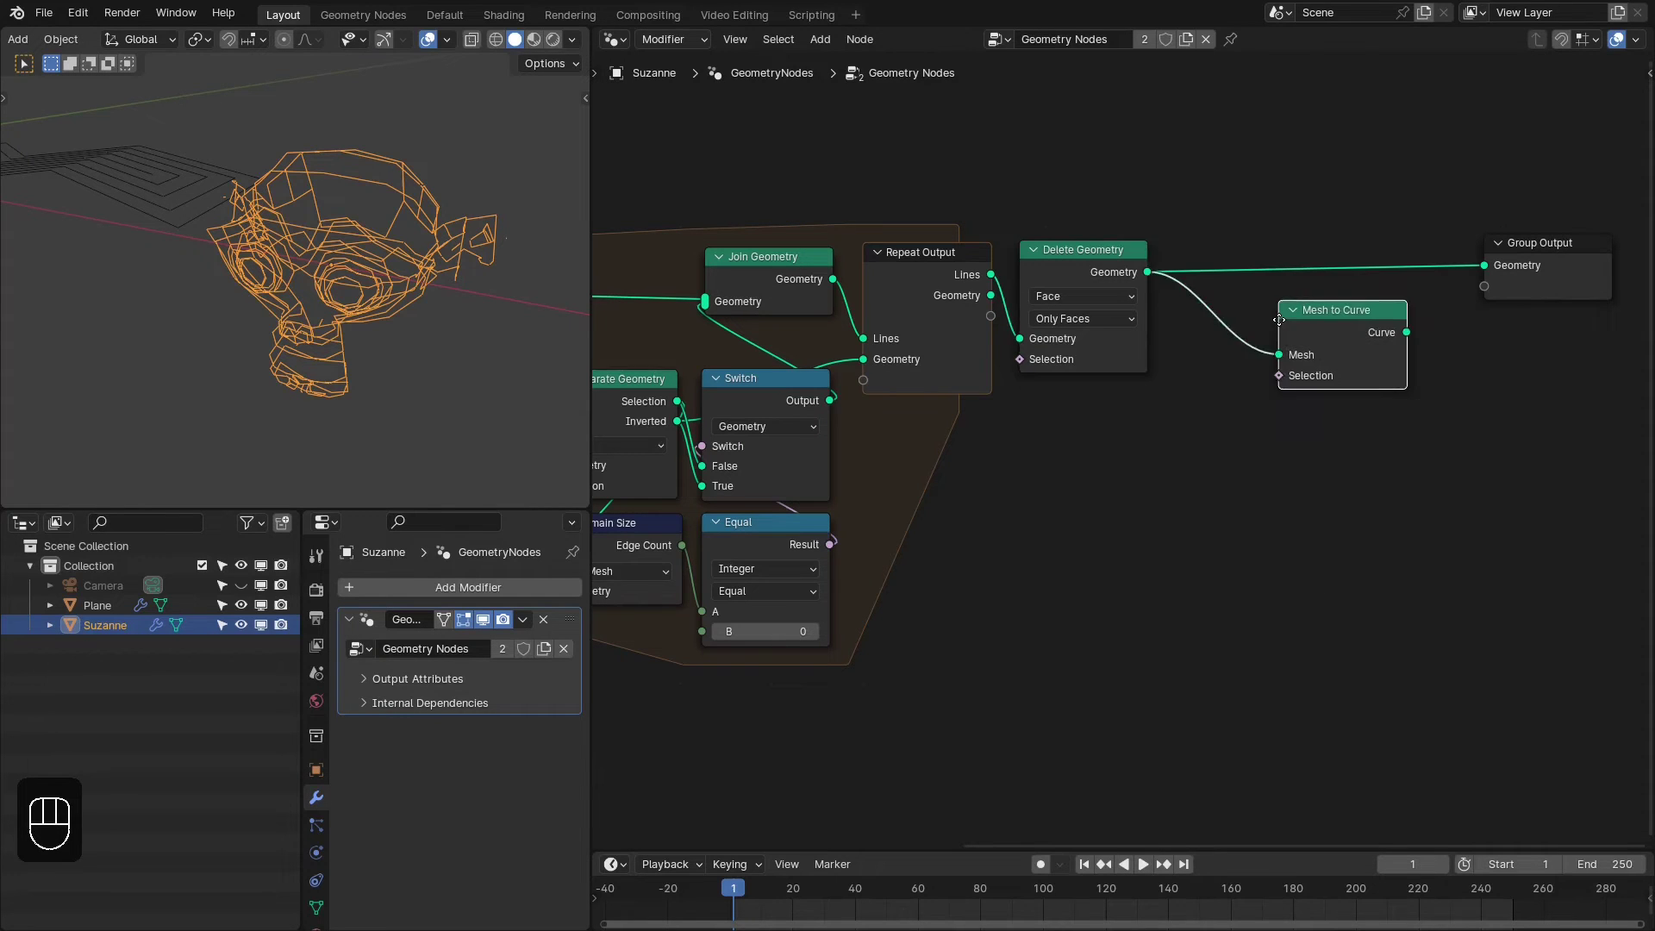
click(1225, 278)
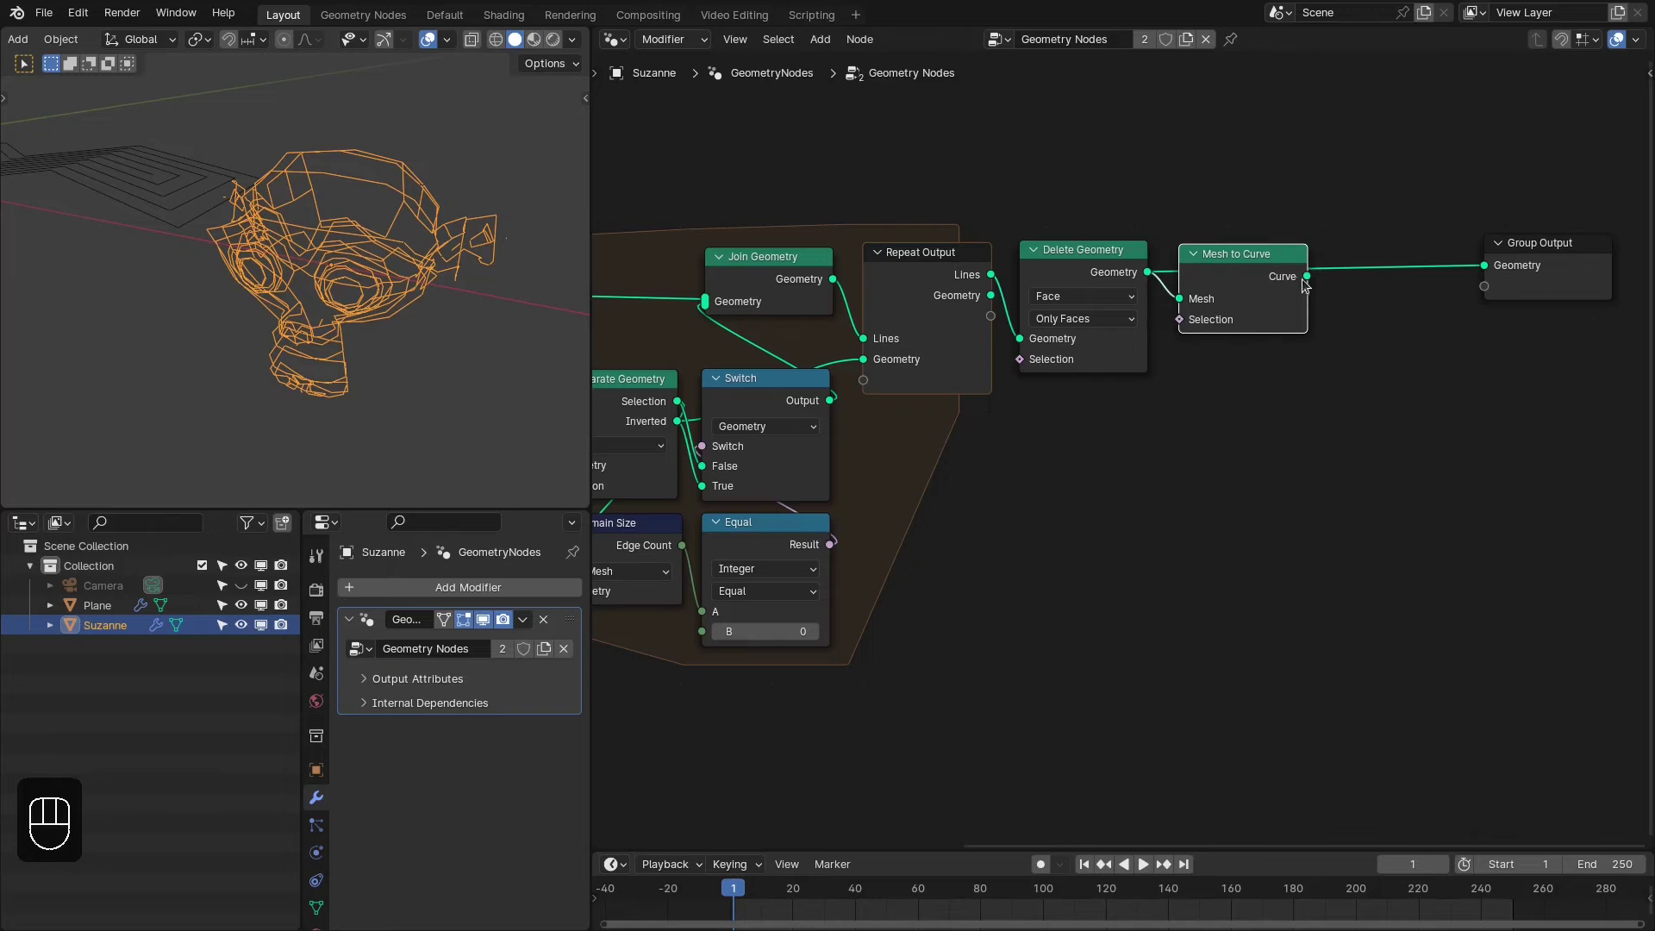
Insert a Curve to Mesh node between Mesh to Curve and the Group Output, moving the Group Output aside
drag(1304, 282, 1386, 307)
text(to mesh)
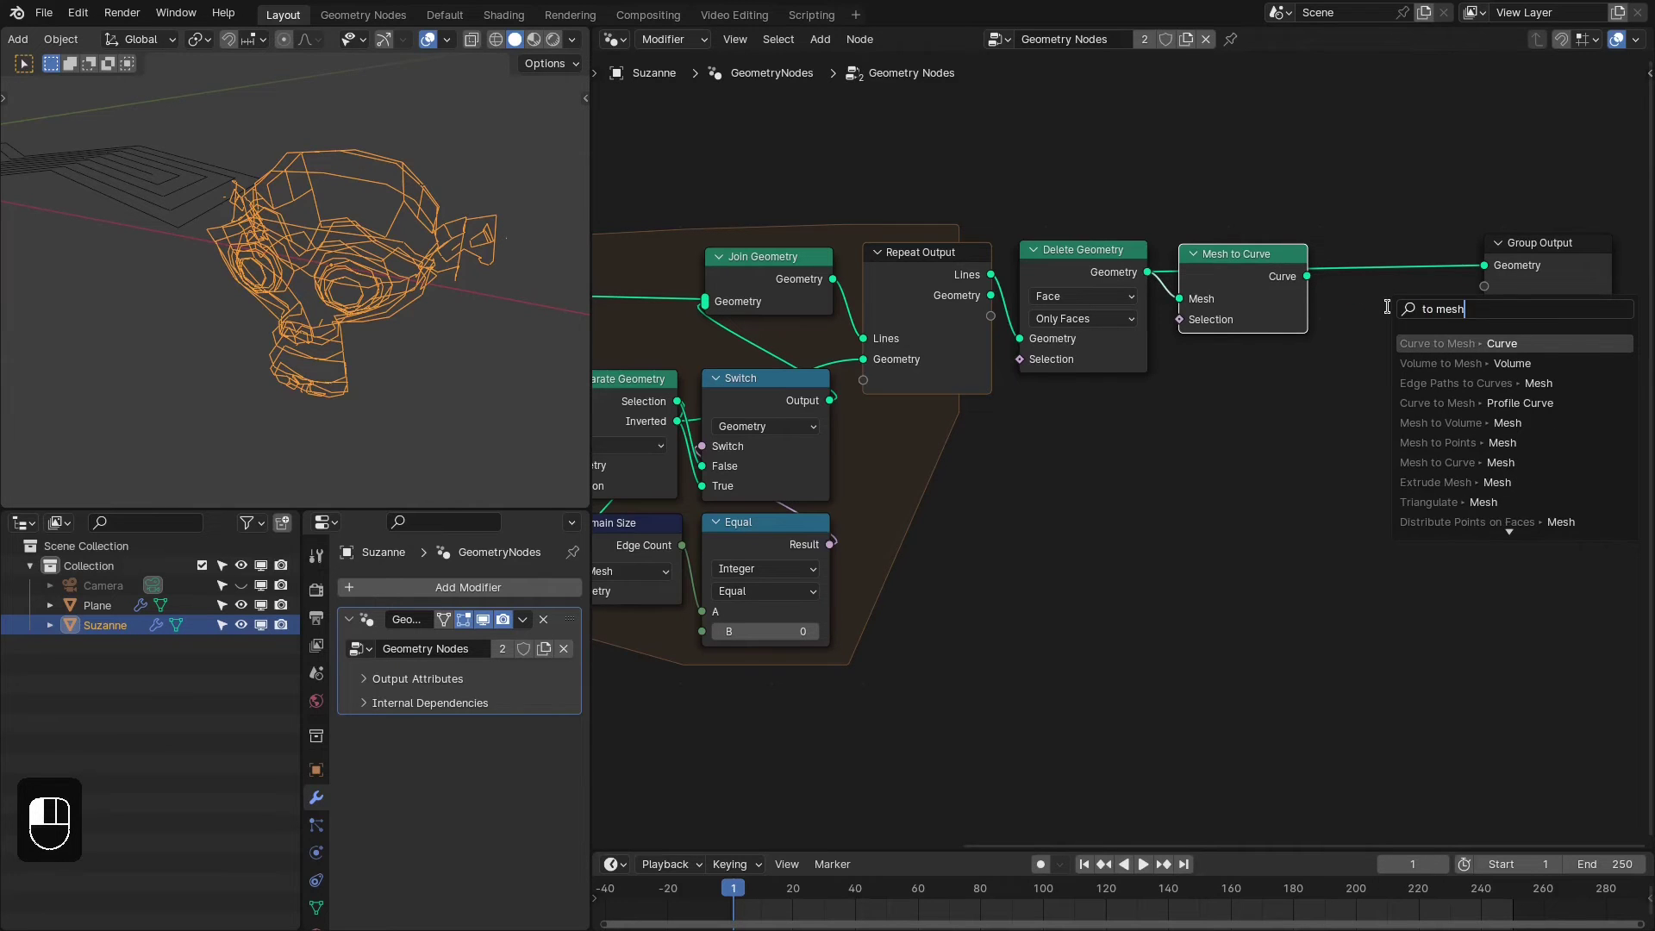
key(Return)
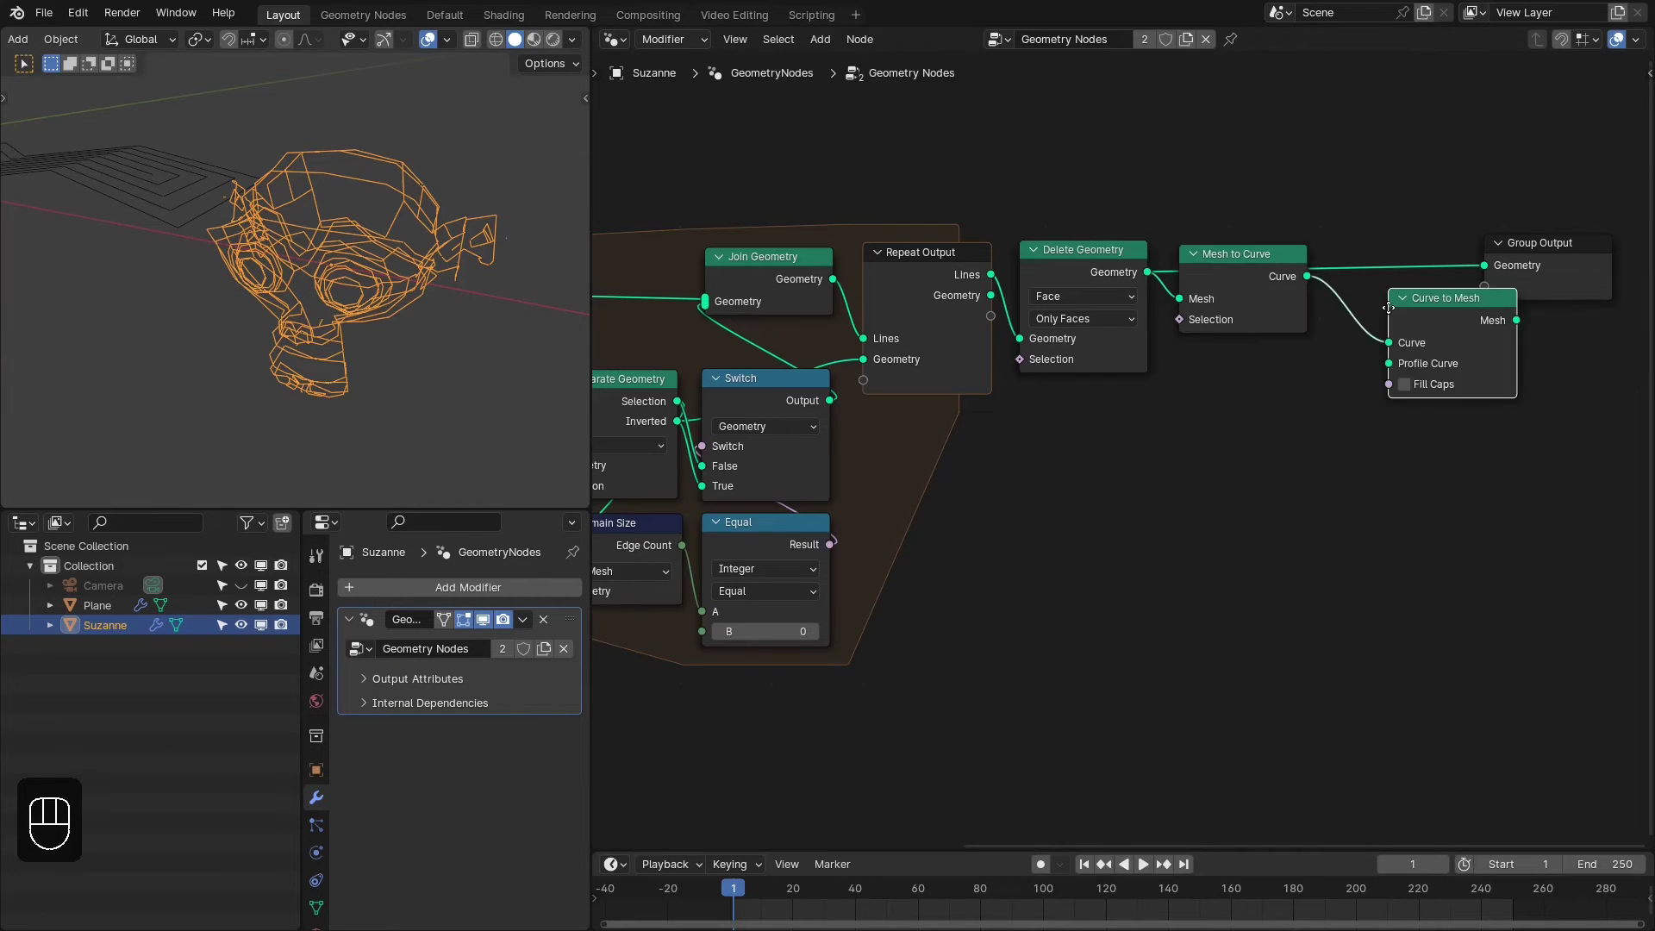
drag(1554, 255, 1593, 260)
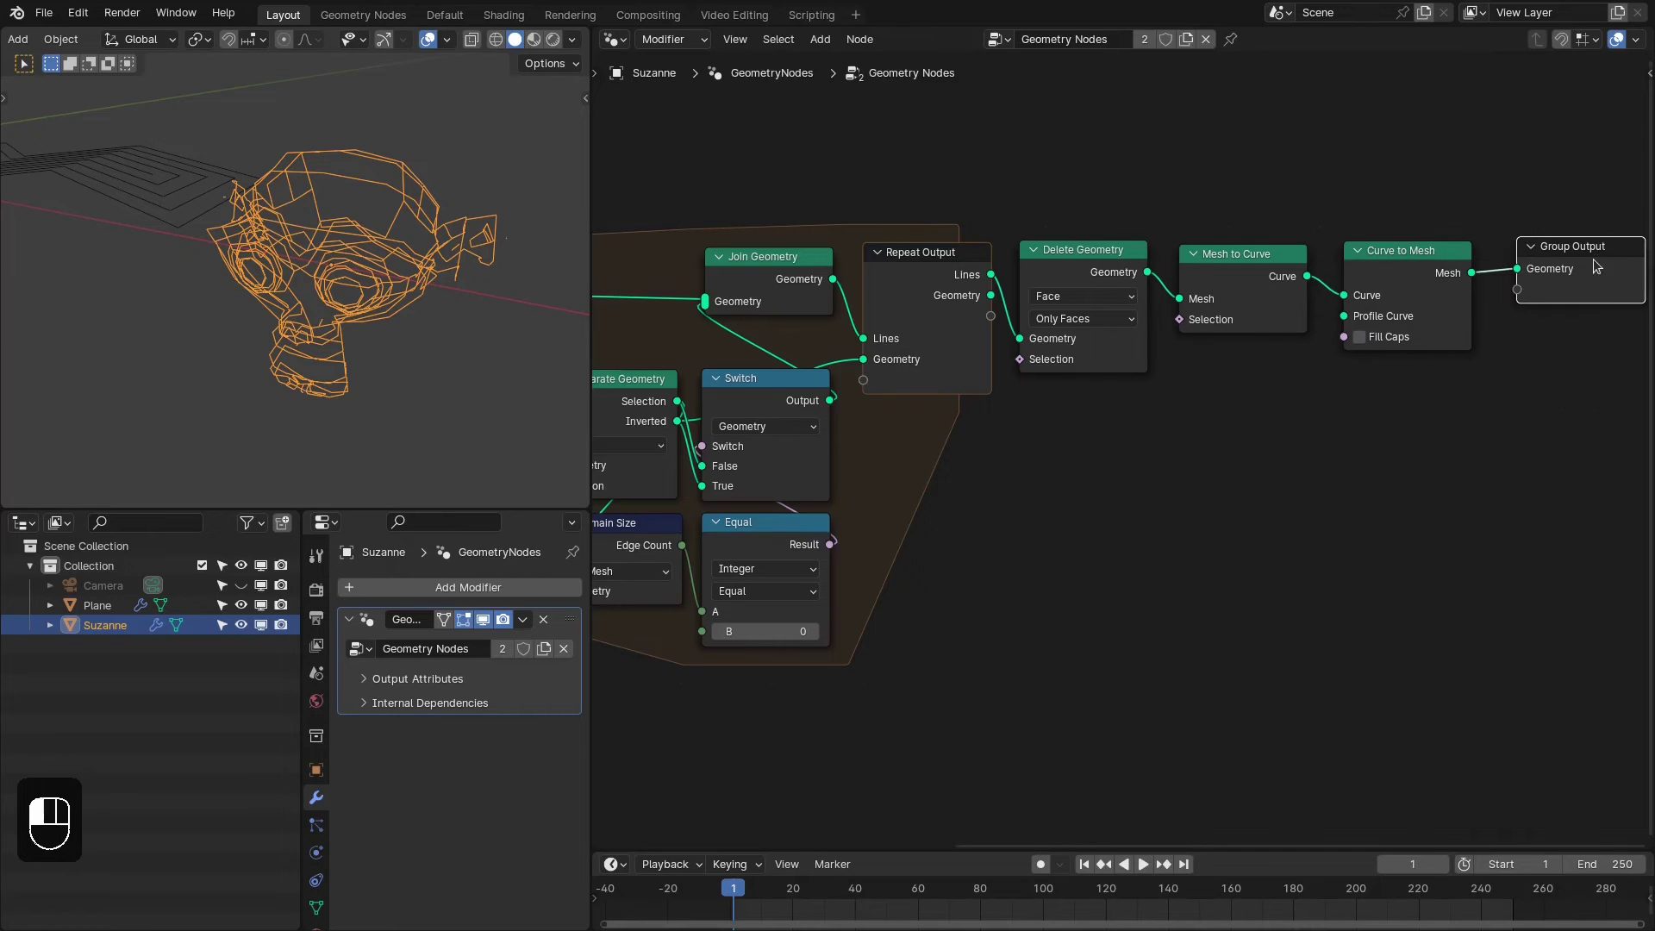
Add a Curve Circle as the Curve to Mesh profile, with resolution 3 and radius 0.005 m
drag(1344, 316, 1253, 399)
text(ci)
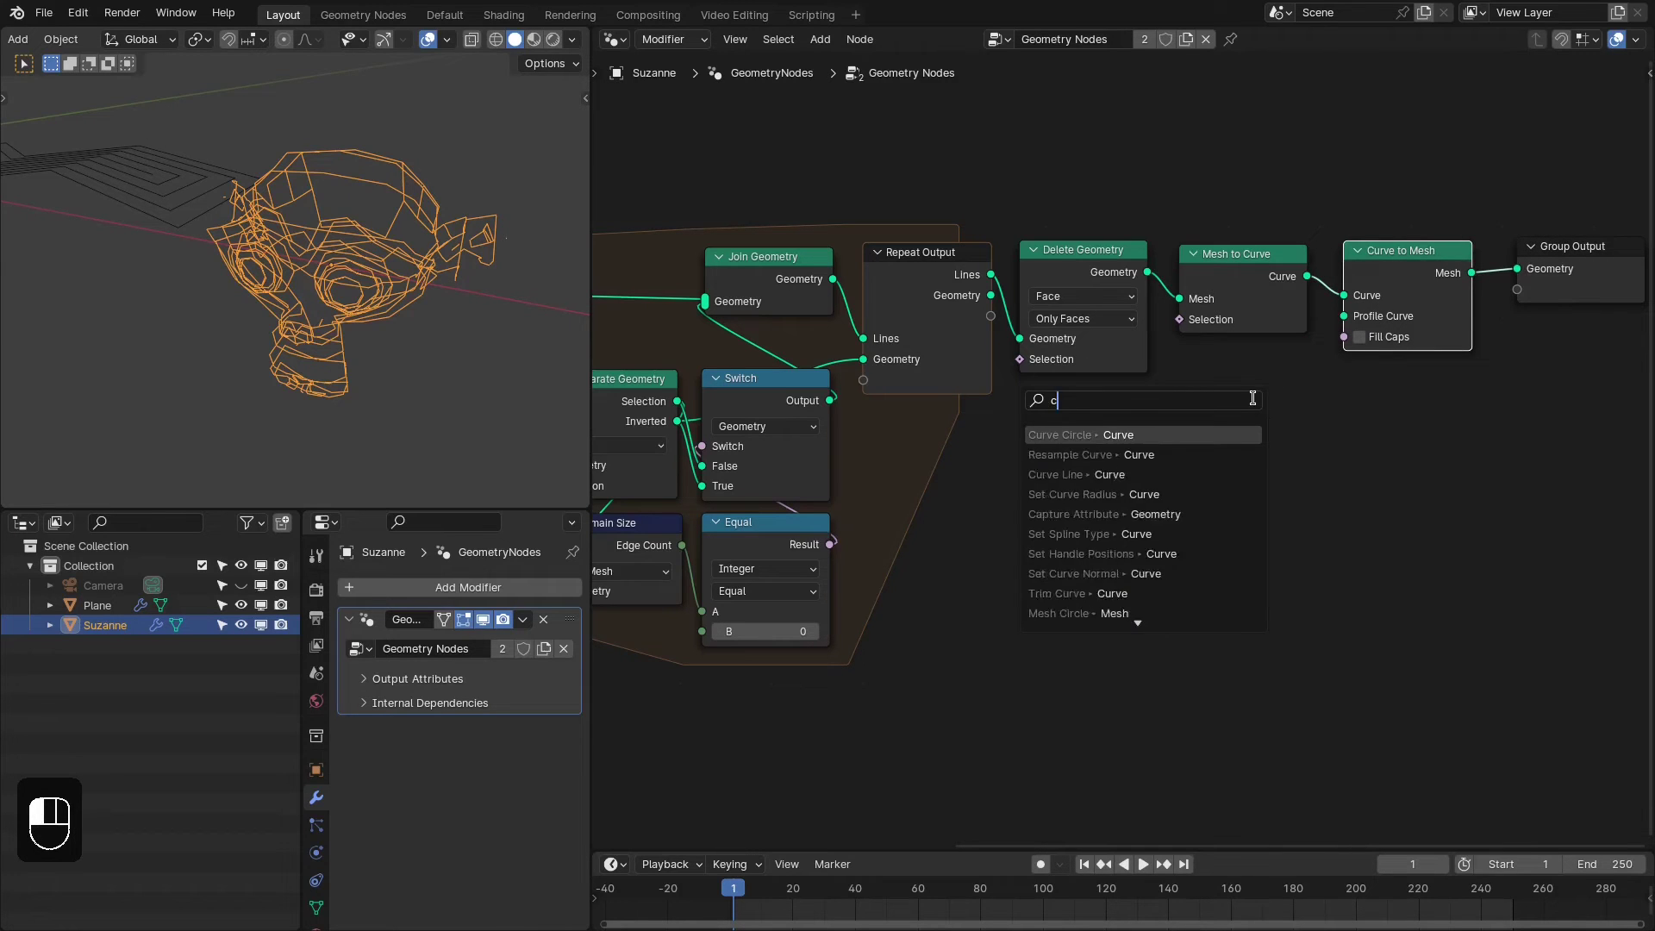
key(Return)
click(1301, 364)
click(1258, 423)
key(Tab)
text(0.00)
key(Return)
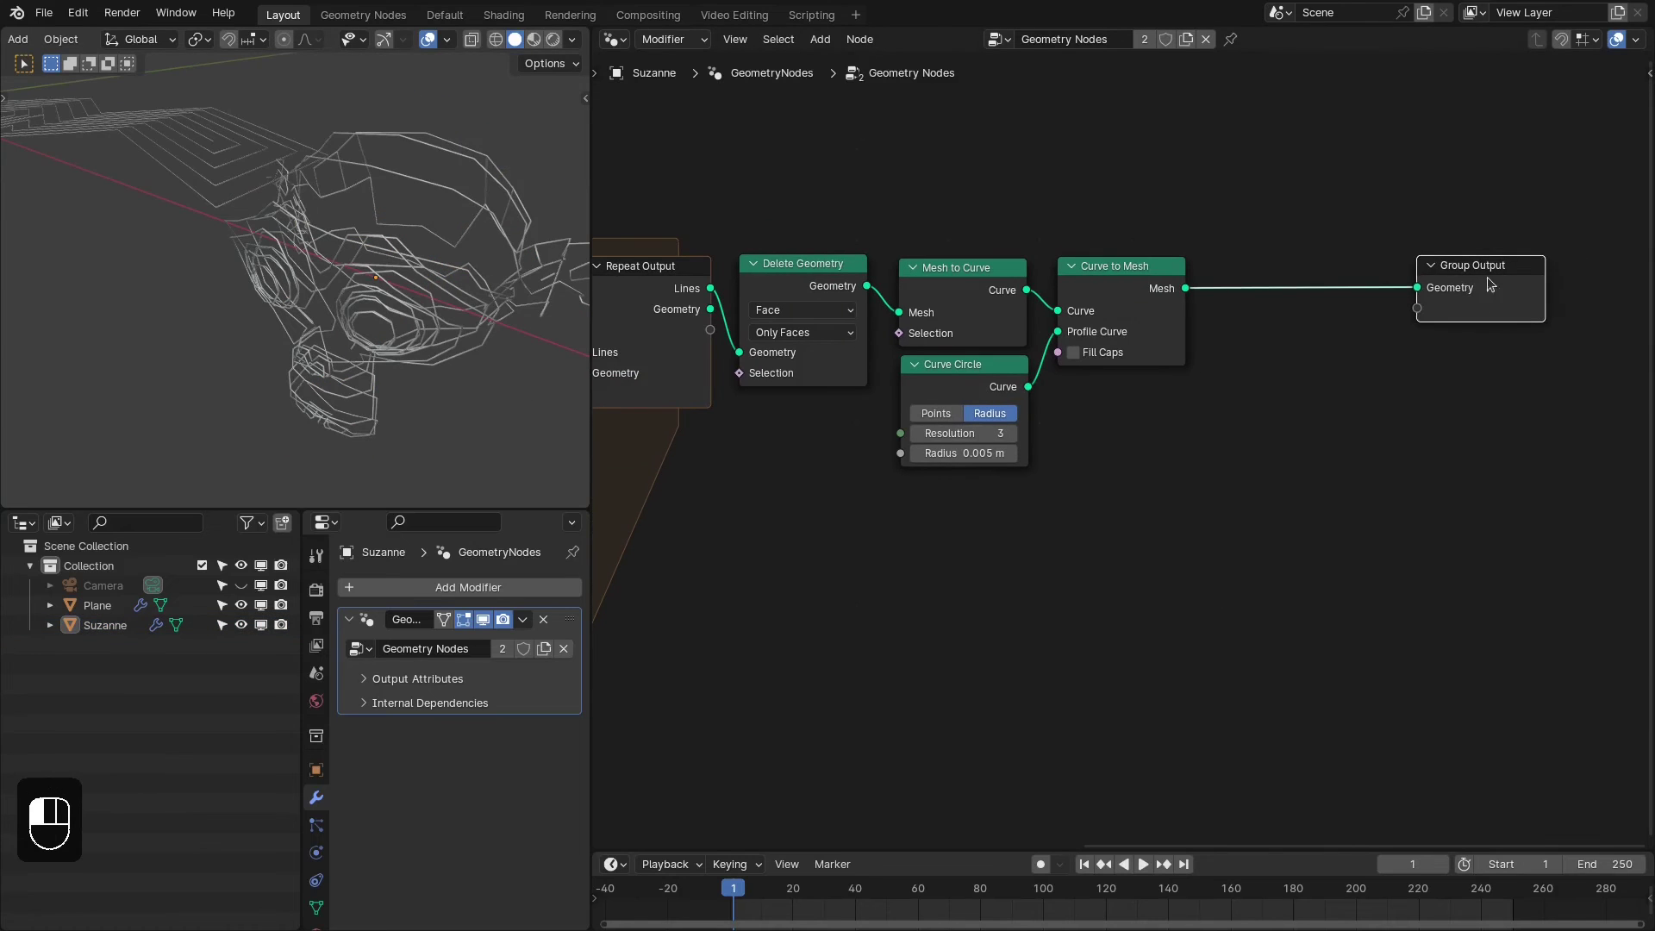
Insert a Set Material node between Curve to Mesh and the Group Output
key(shift+a)
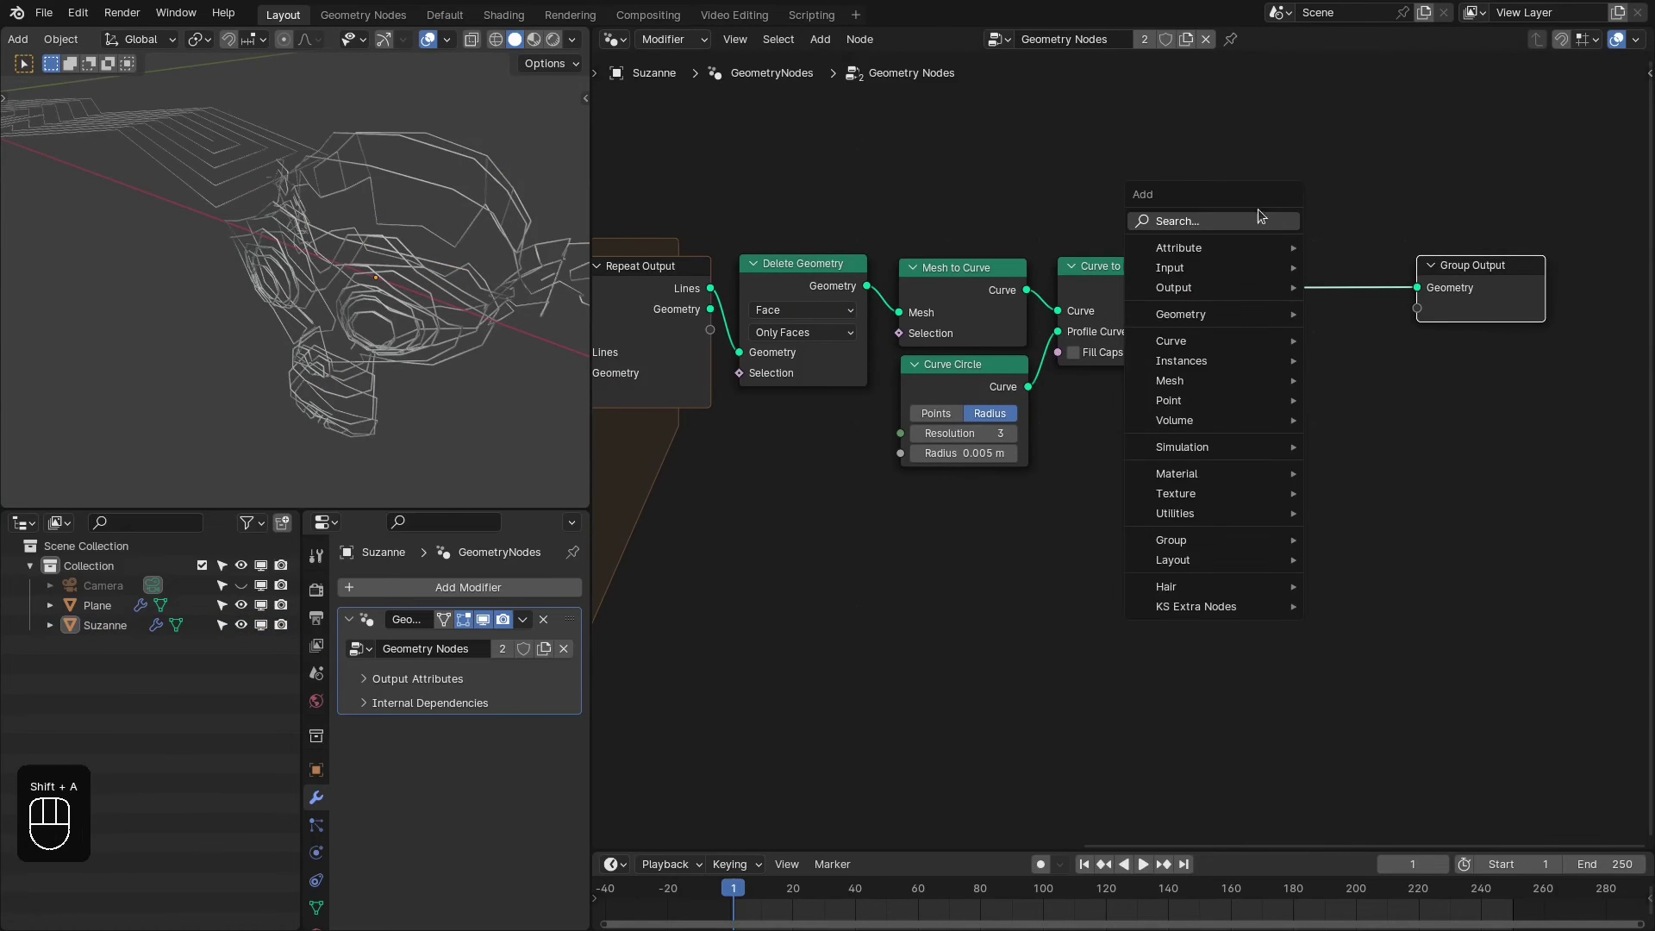
click(1259, 211)
text(set ma)
key(Return)
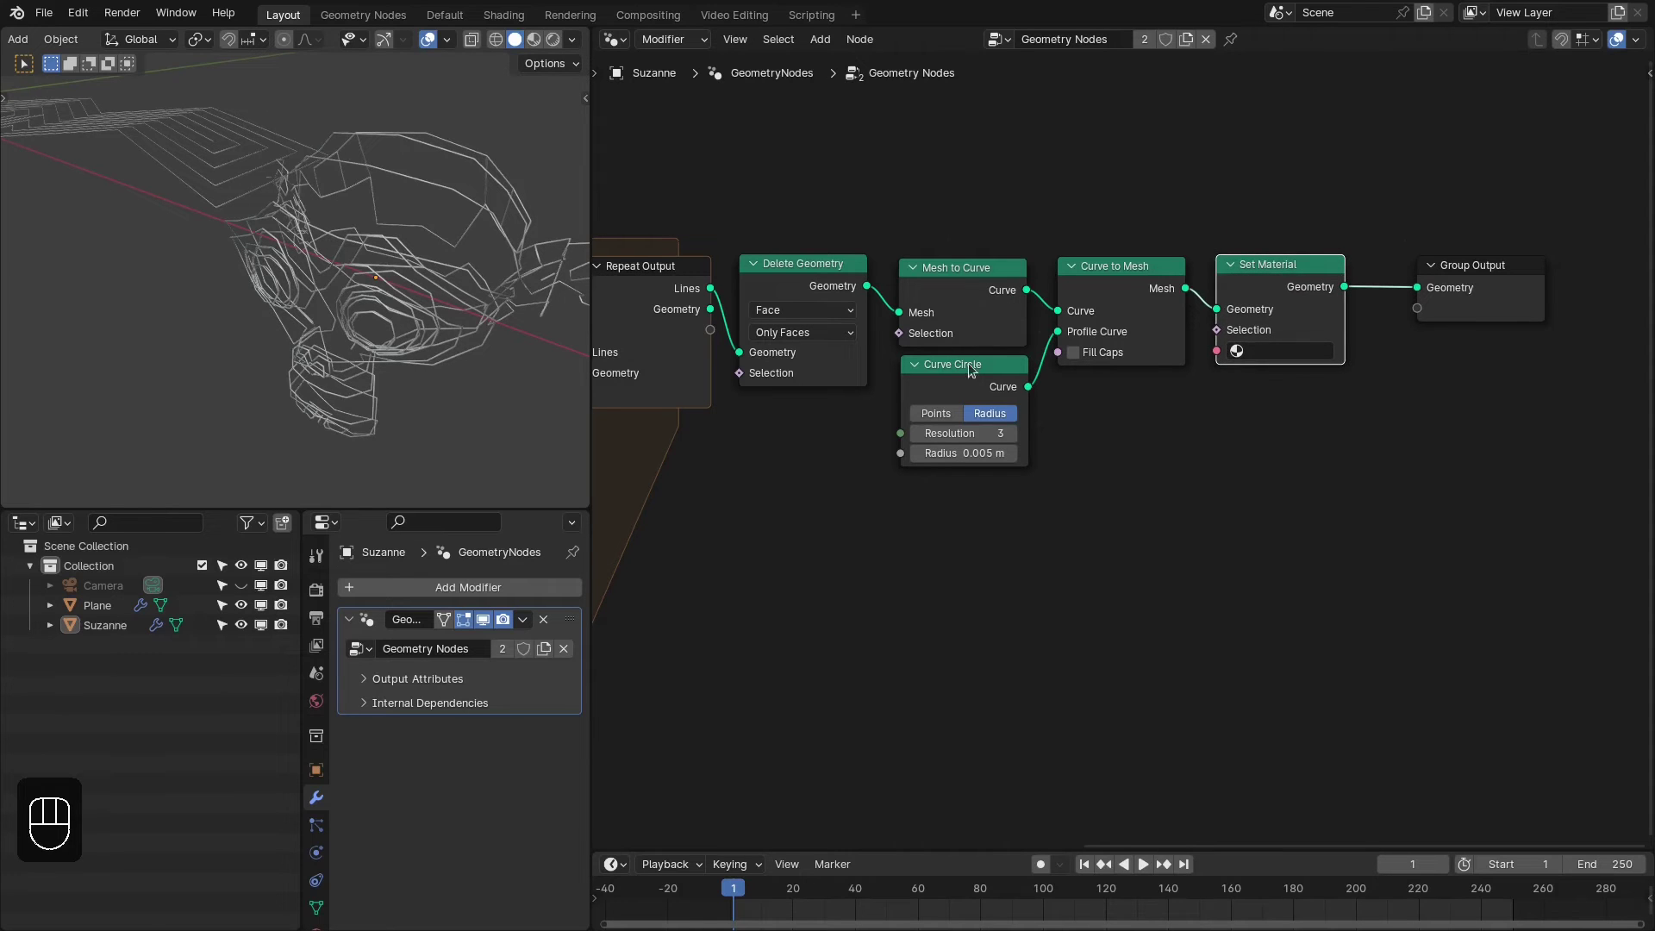
Make room after Mesh to Curve and insert a Trim Curve node ahead of Curve to Mesh
drag(968, 370, 1000, 374)
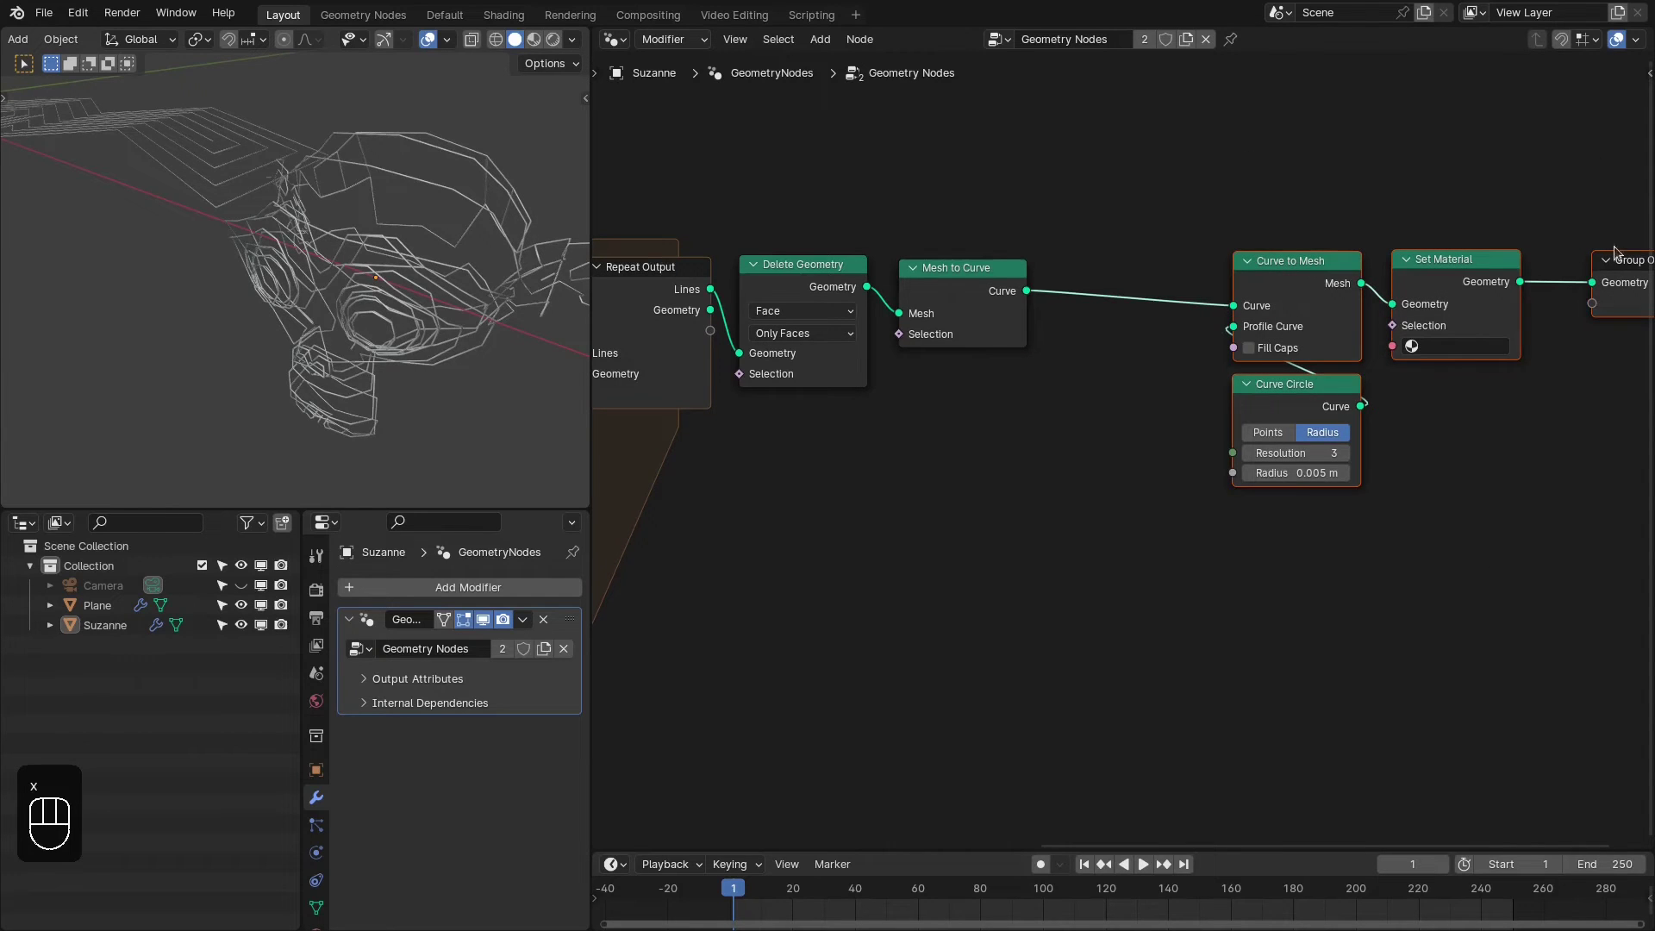
drag(1614, 251, 1581, 272)
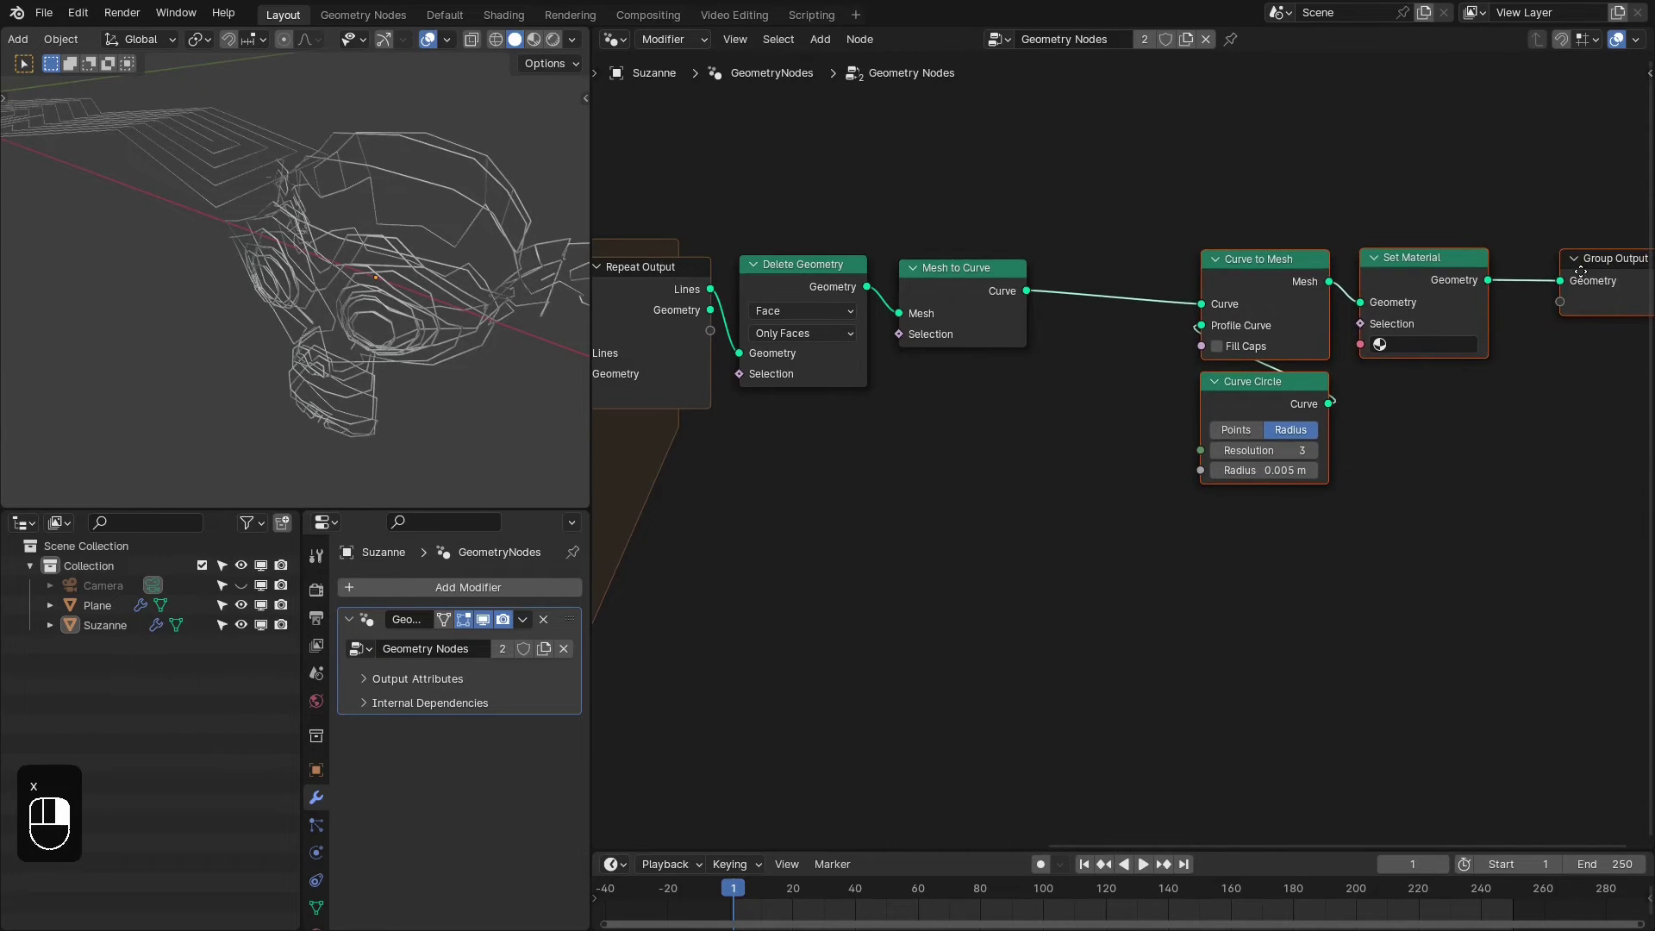
click(1024, 272)
key(shift+a)
text(trim)
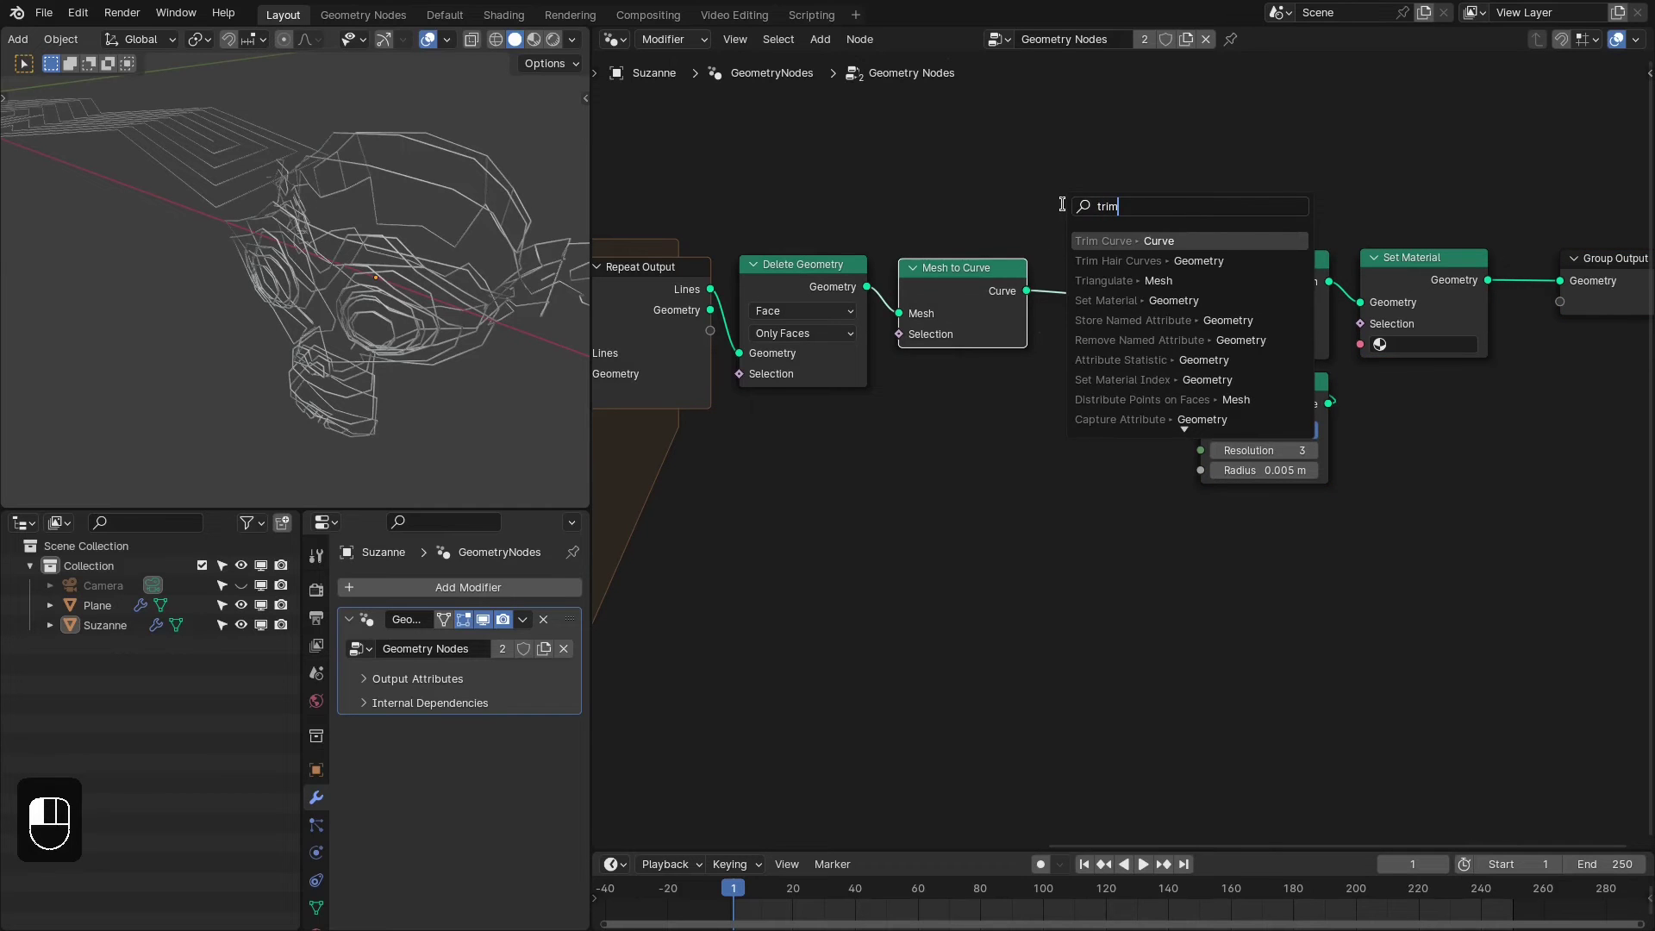
key(Return)
click(1051, 264)
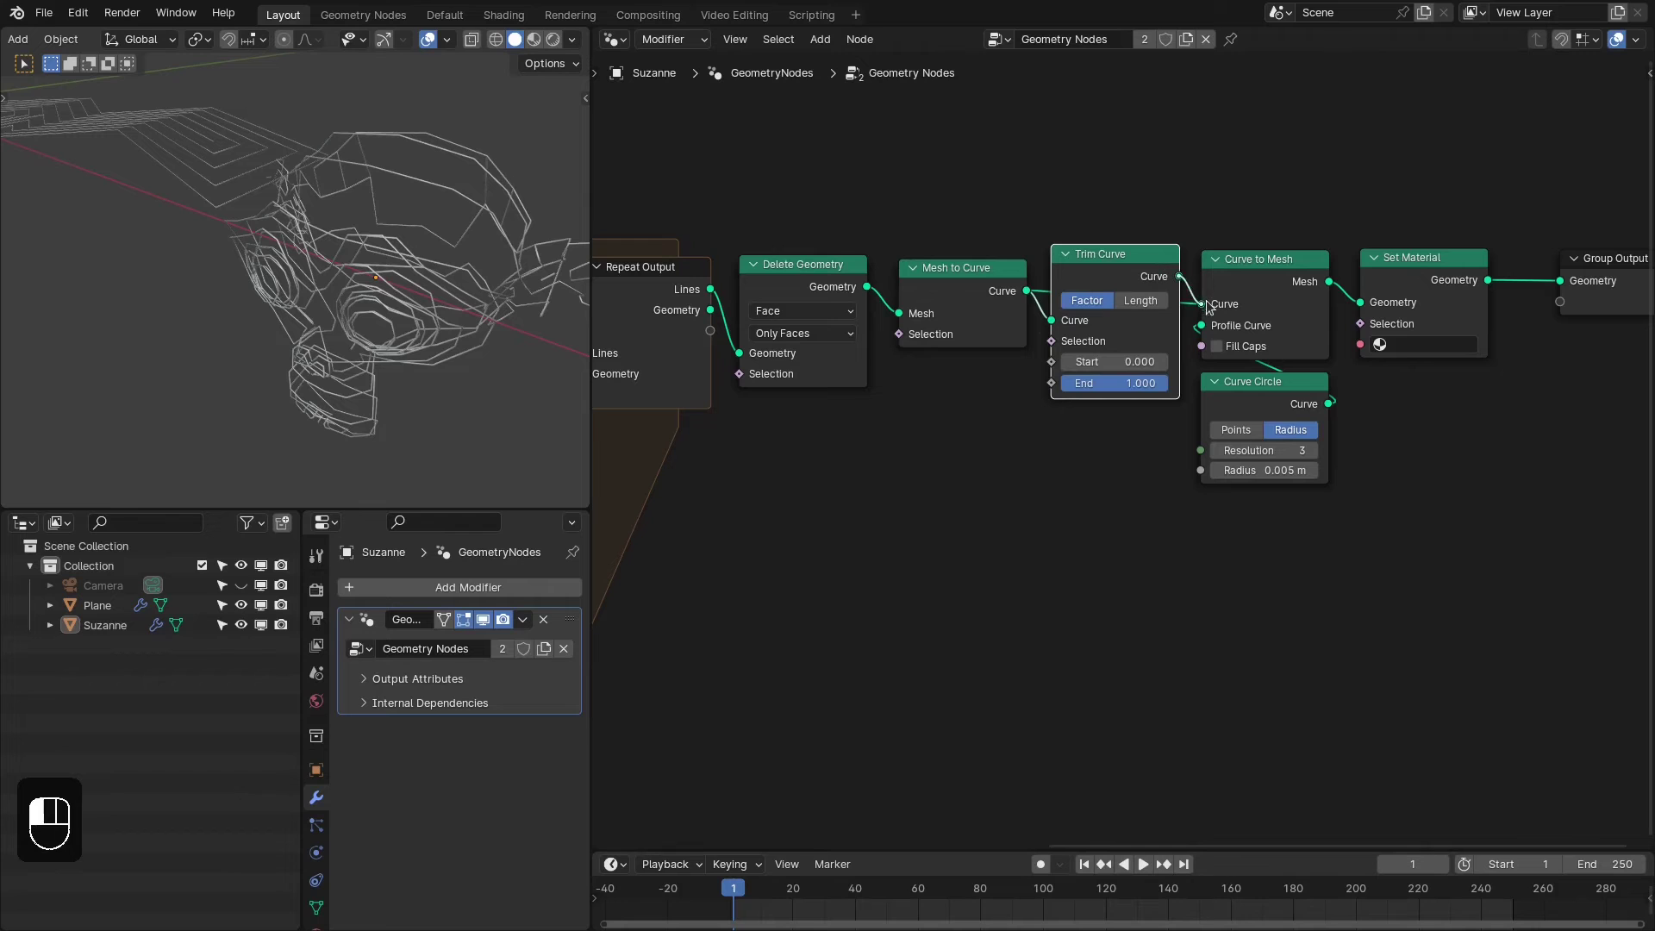
Adjust the Trim Curve node's End factor and inspect the effect on the lines in the viewport
click(1133, 380)
mouse_move(1133, 385)
mouse_down()
mouse_move(1077, 384)
mouse_move(1169, 384)
mouse_up()
scroll(362, 130, down, 3)
middle_drag(262, 192, 87, 258)
drag(1135, 254, 1133, 266)
scroll(439, 214, down, 3)
middle_drag(440, 215, 388, 220)
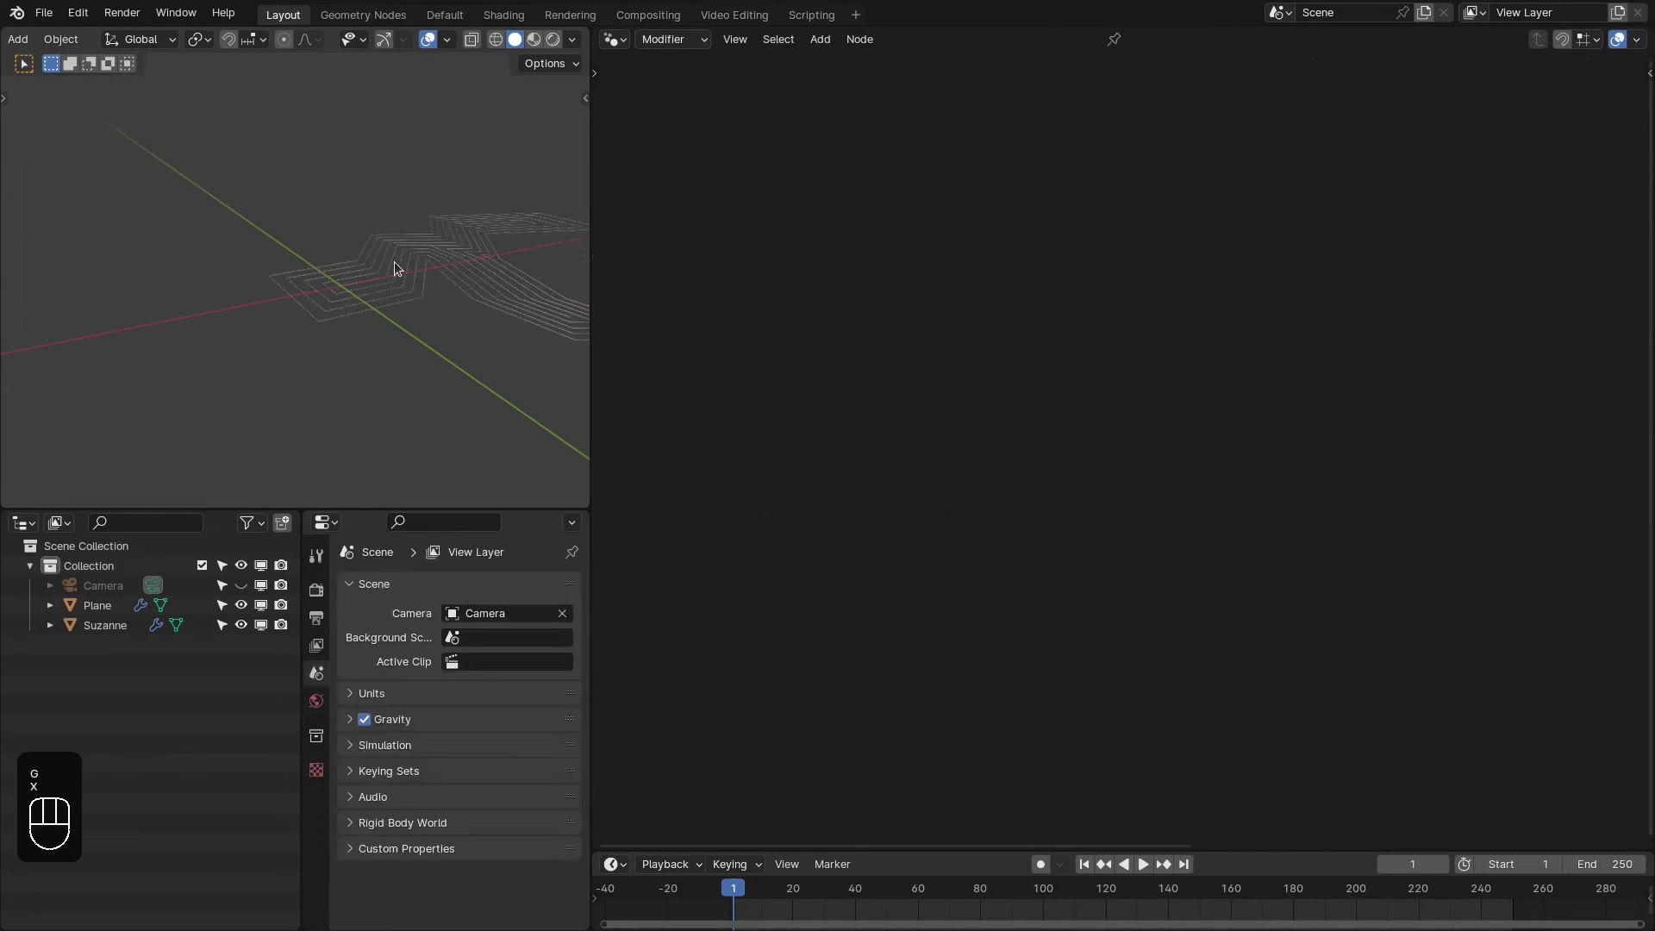
Add a UV sphere to the scene and move it along the X axis away from the plane's lines
click(395, 262)
key(shift+a)
mouse_move(345, 216)
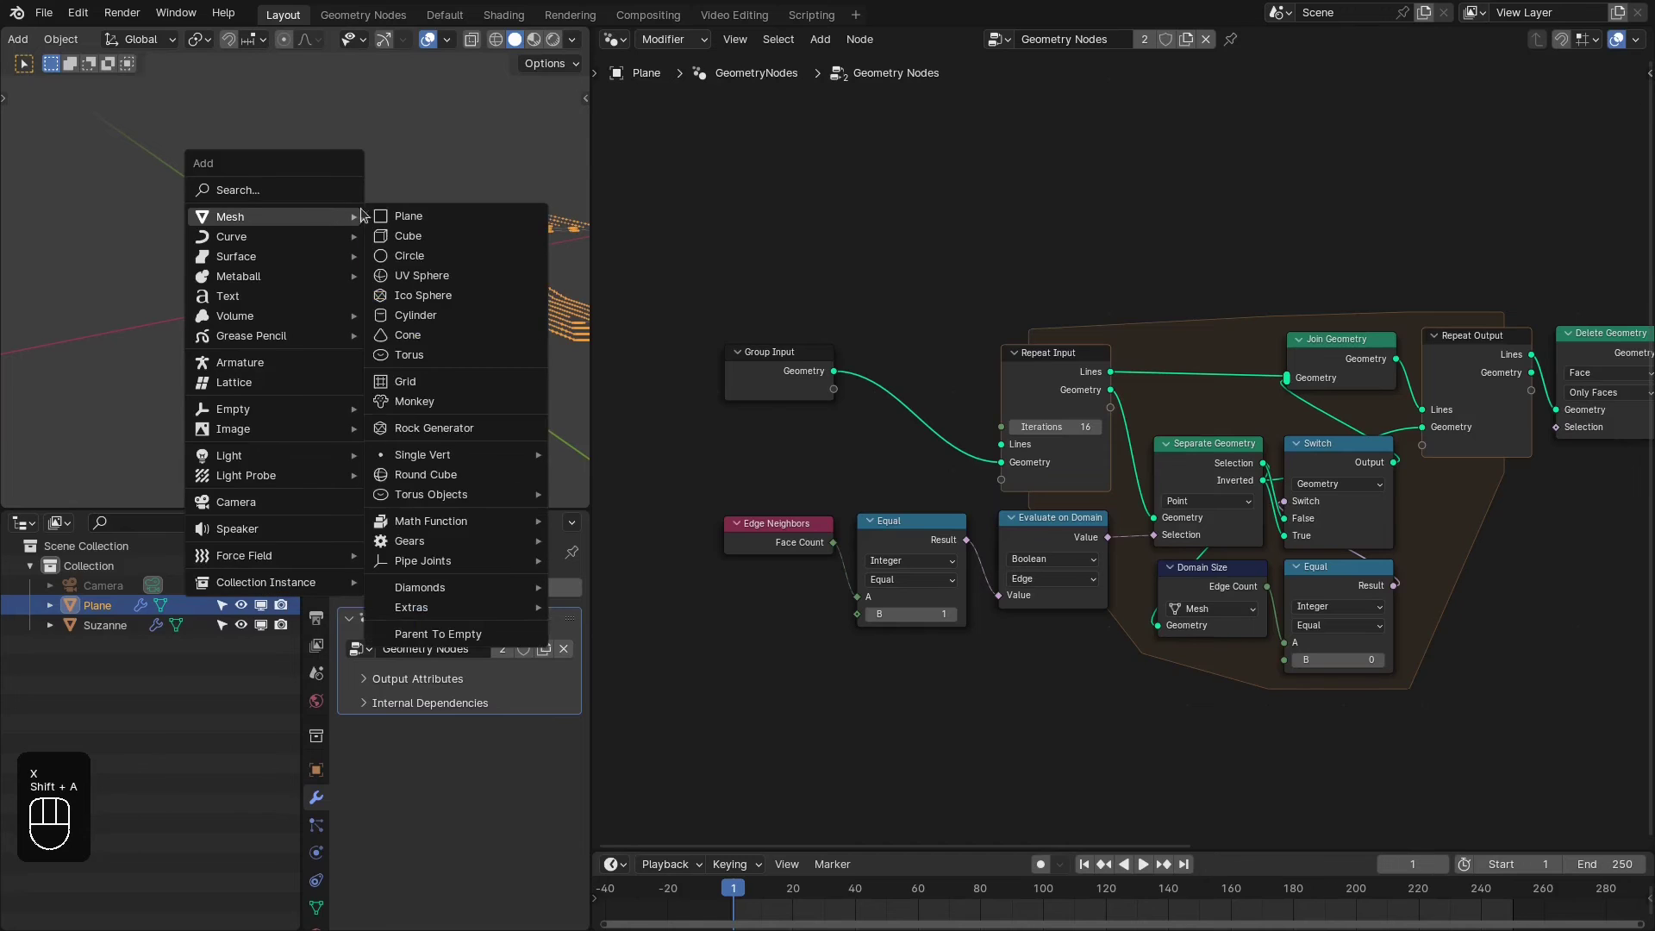
click(417, 283)
key(g)
key(x)
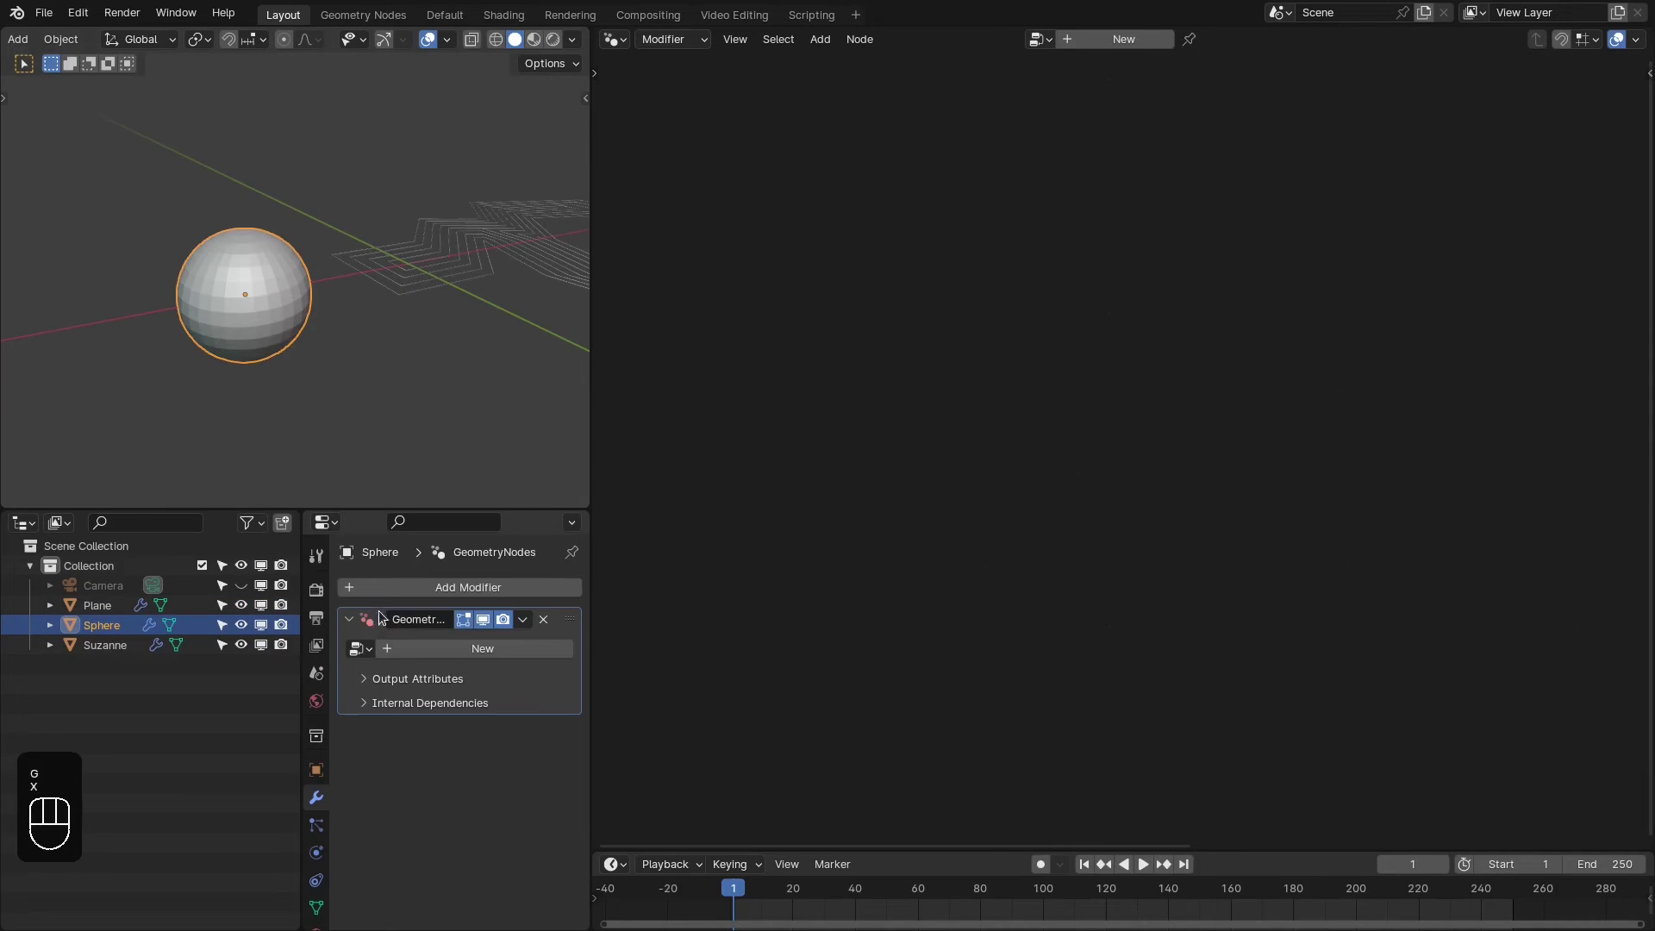
Assign the existing Geometry Nodes group to the sphere's modifier and inspect the result up close
click(359, 648)
click(379, 678)
scroll(297, 341, up, 5)
scroll(310, 343, down, 3)
middle_drag(309, 343, 237, 345)
key(alt+a)
shift+middle_drag(237, 344, 522, 293)
scroll(388, 375, up, 1)
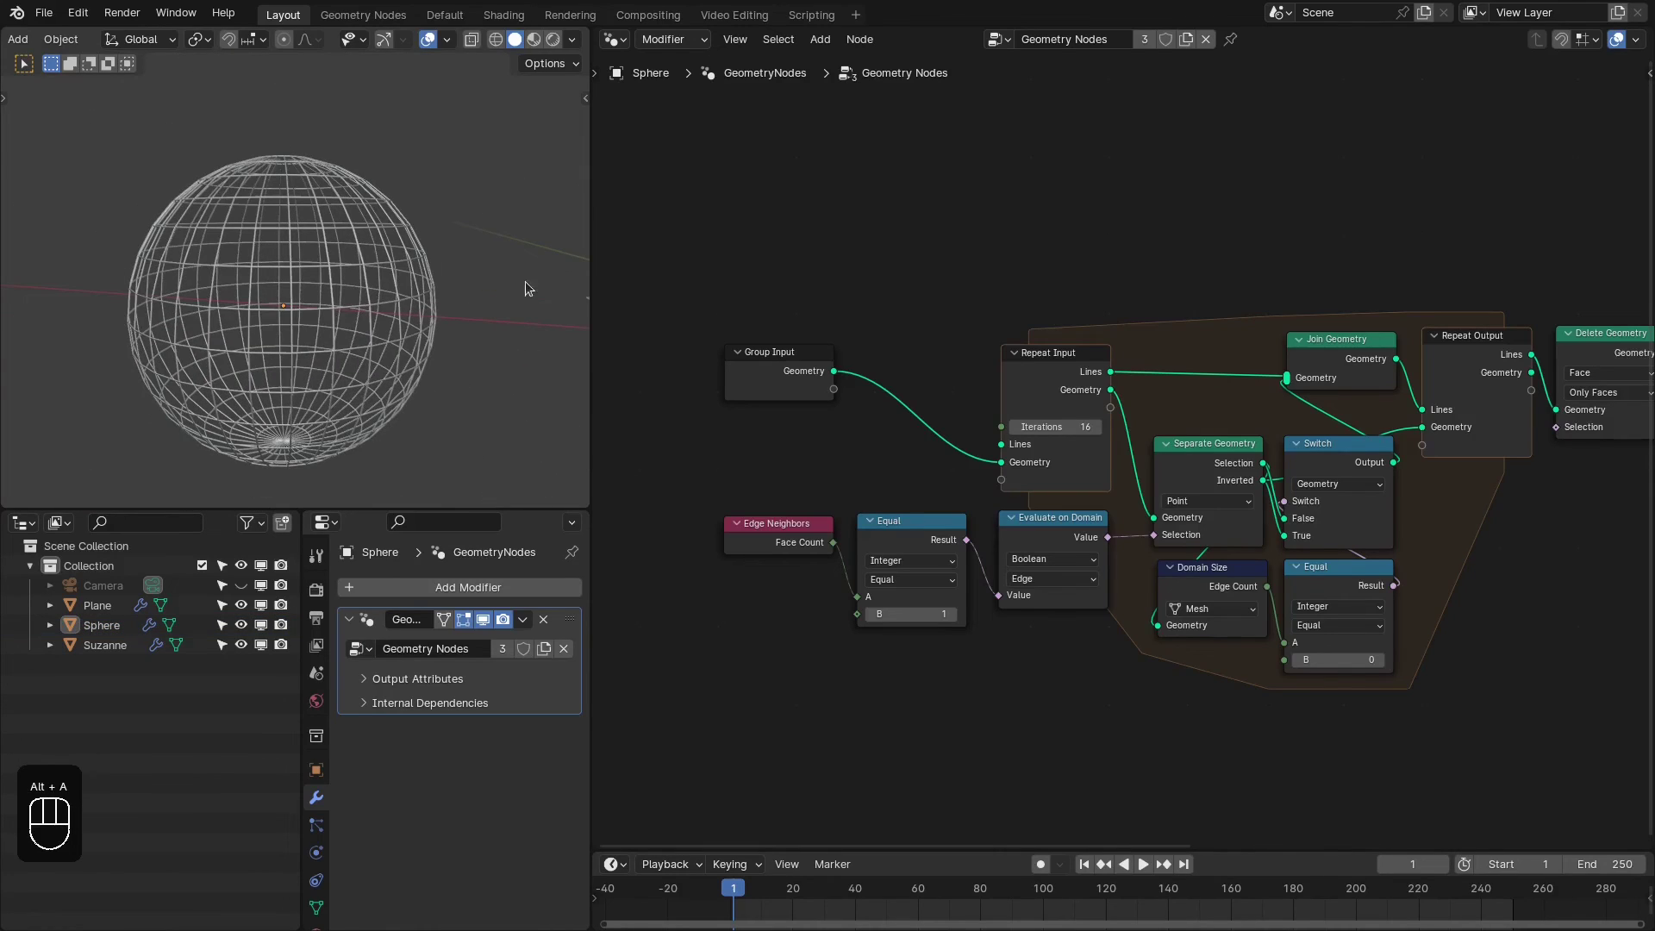
Review the Edge Neighbors boundary selection nodes and move the Group Input farther from the Repeat Input
mouse_move(380, 307)
middle_down()
mouse_move(322, 311)
mouse_move(391, 292)
middle_up()
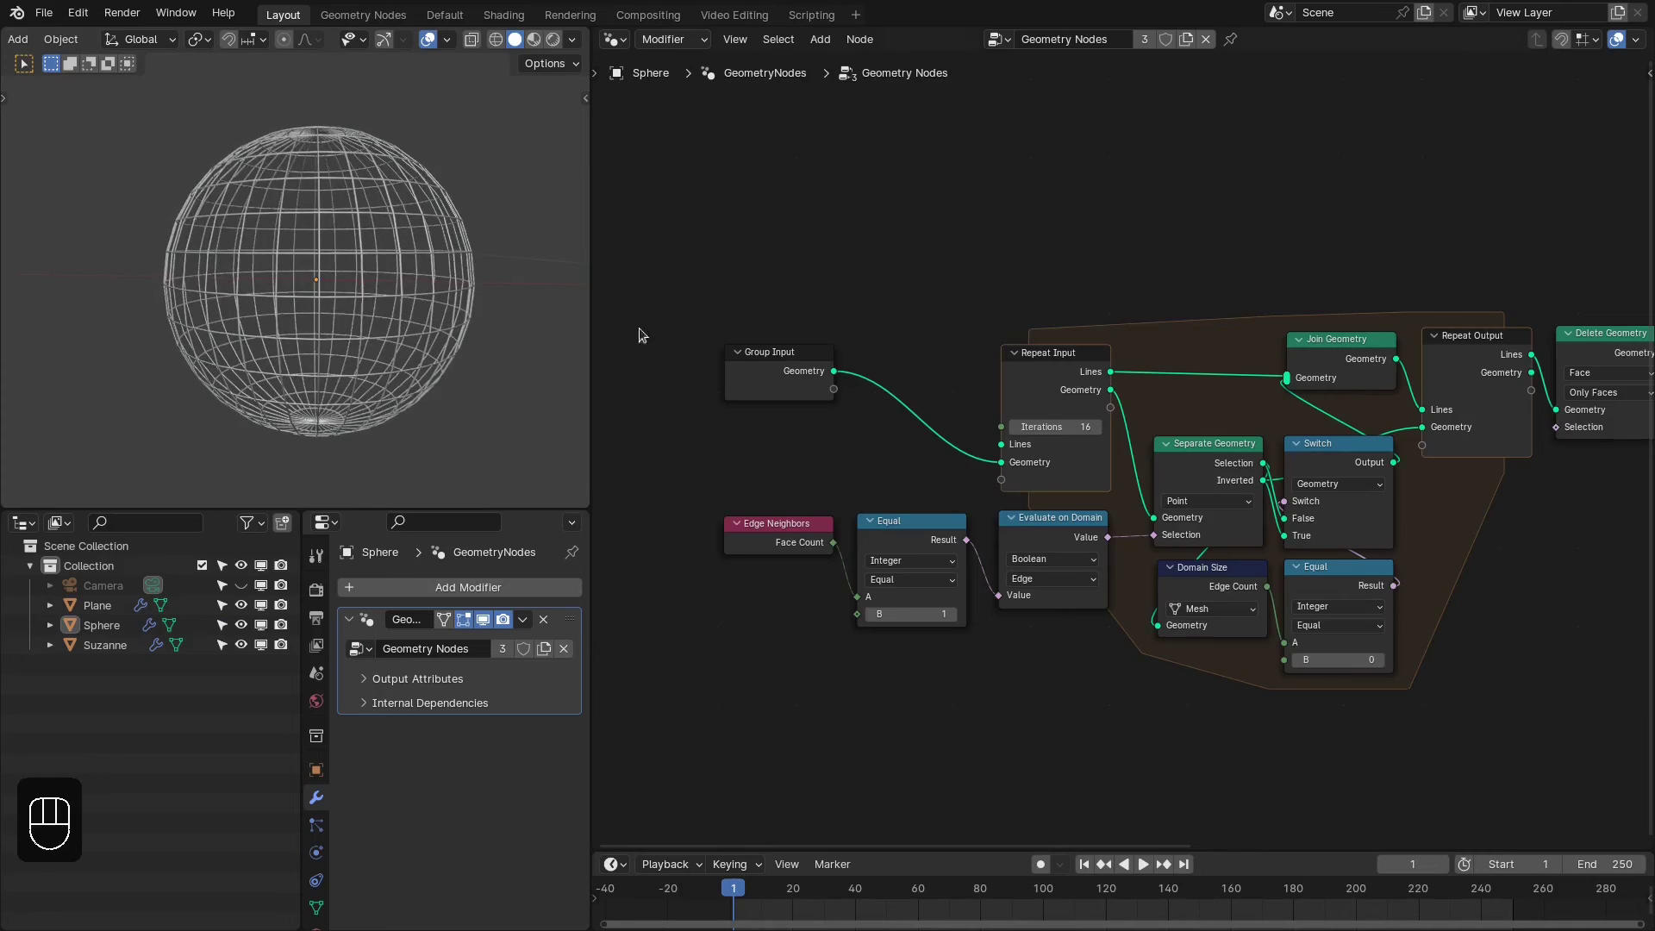
middle_drag(657, 377, 877, 429)
middle_drag(1039, 461, 924, 388)
drag(844, 599, 1145, 513)
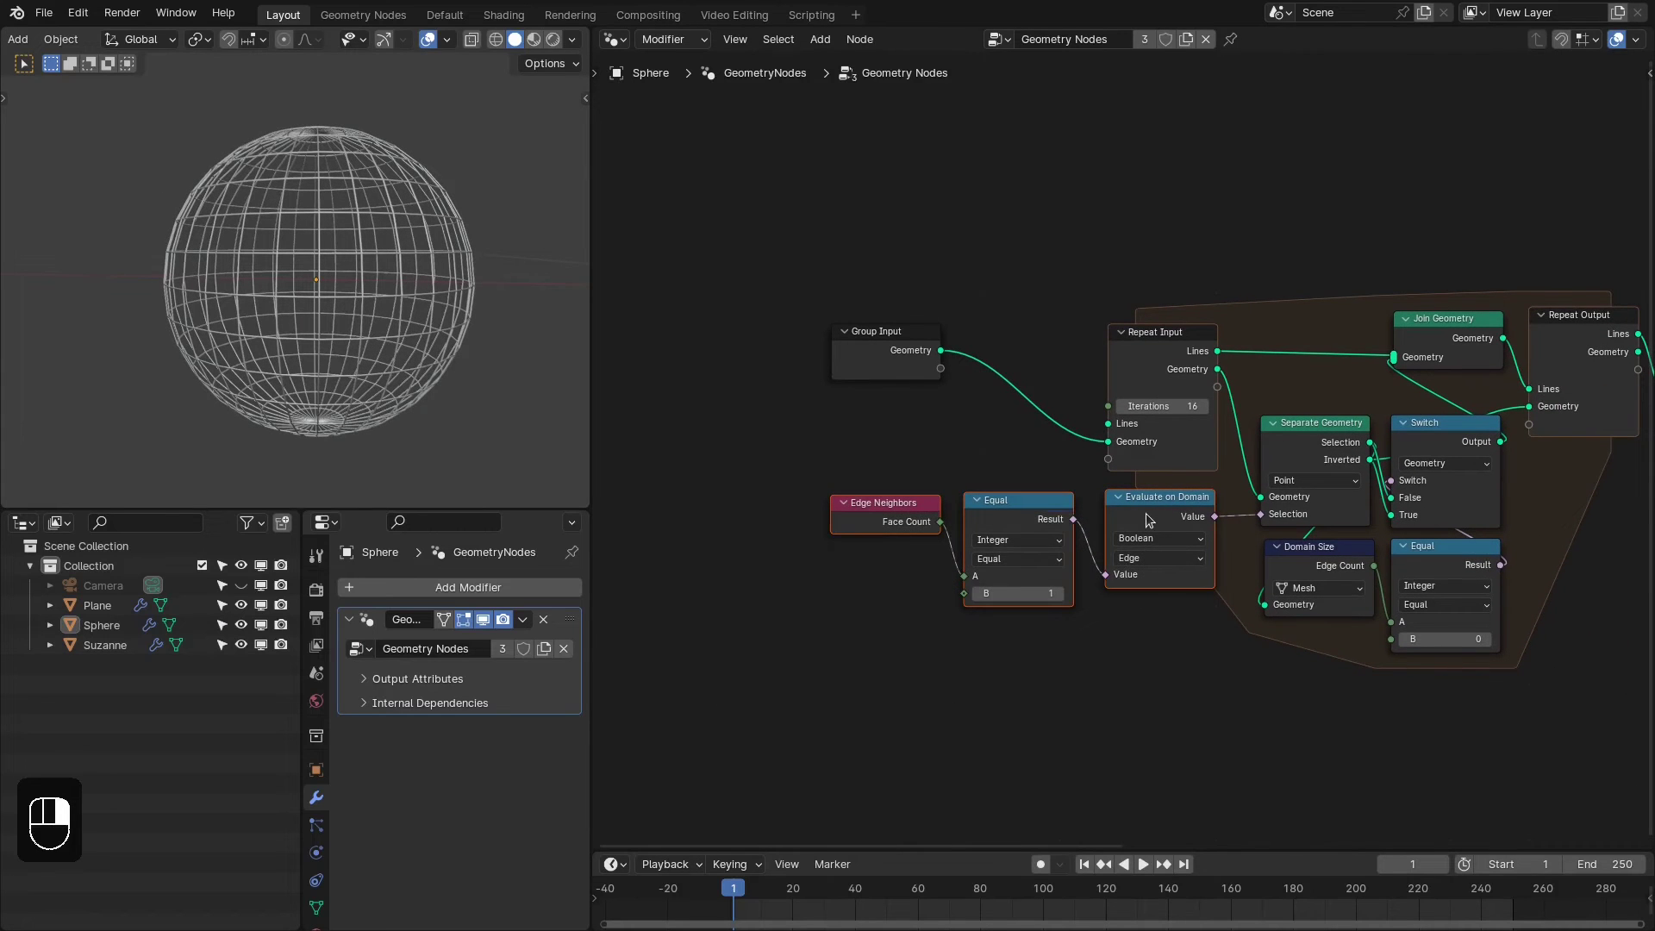
middle_drag(1147, 517, 1147, 558)
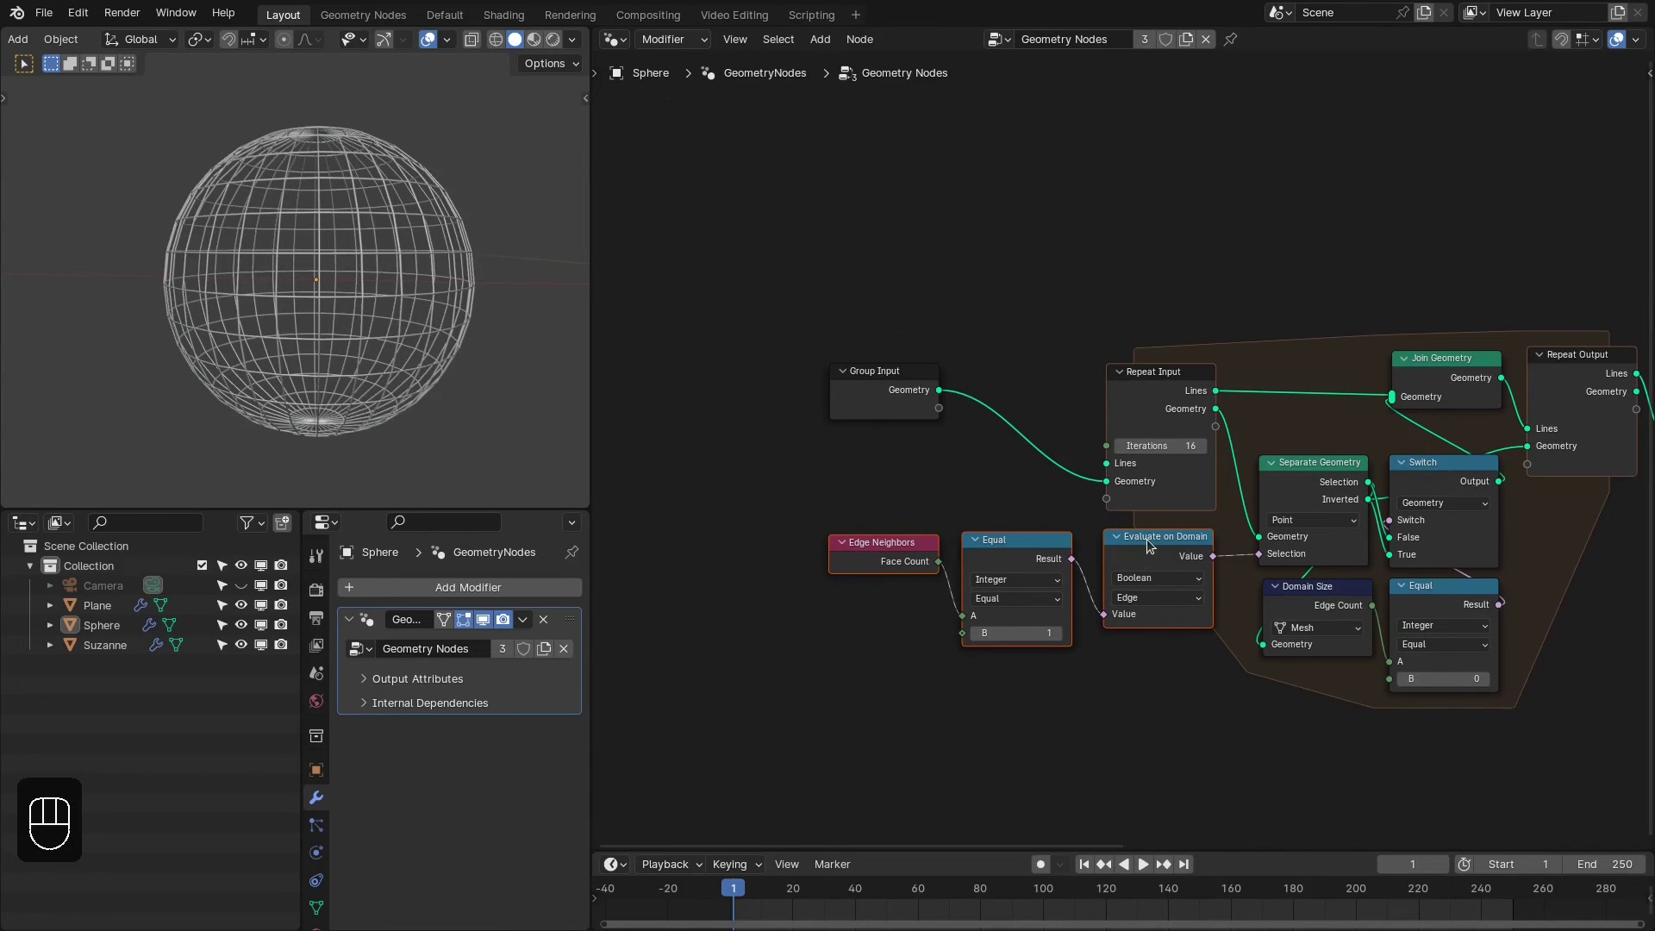
drag(891, 395, 739, 386)
middle_drag(289, 316, 231, 298)
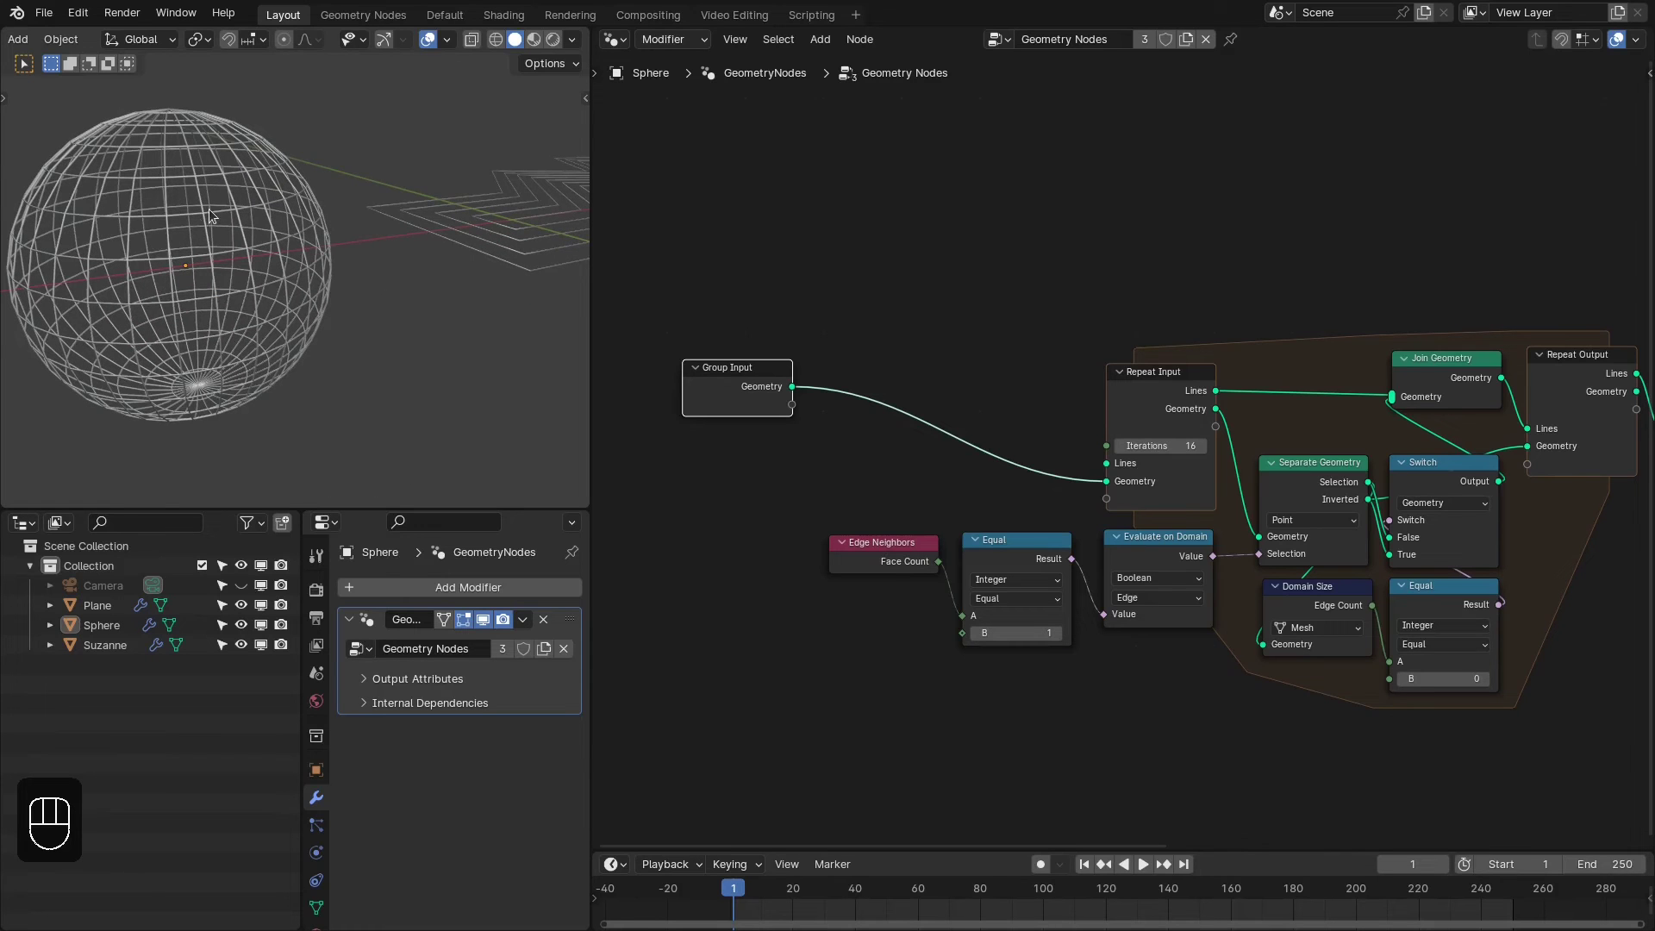
Edit the sphere's mesh with its modifier display disabled and delete a single face near its middle
key(Tab)
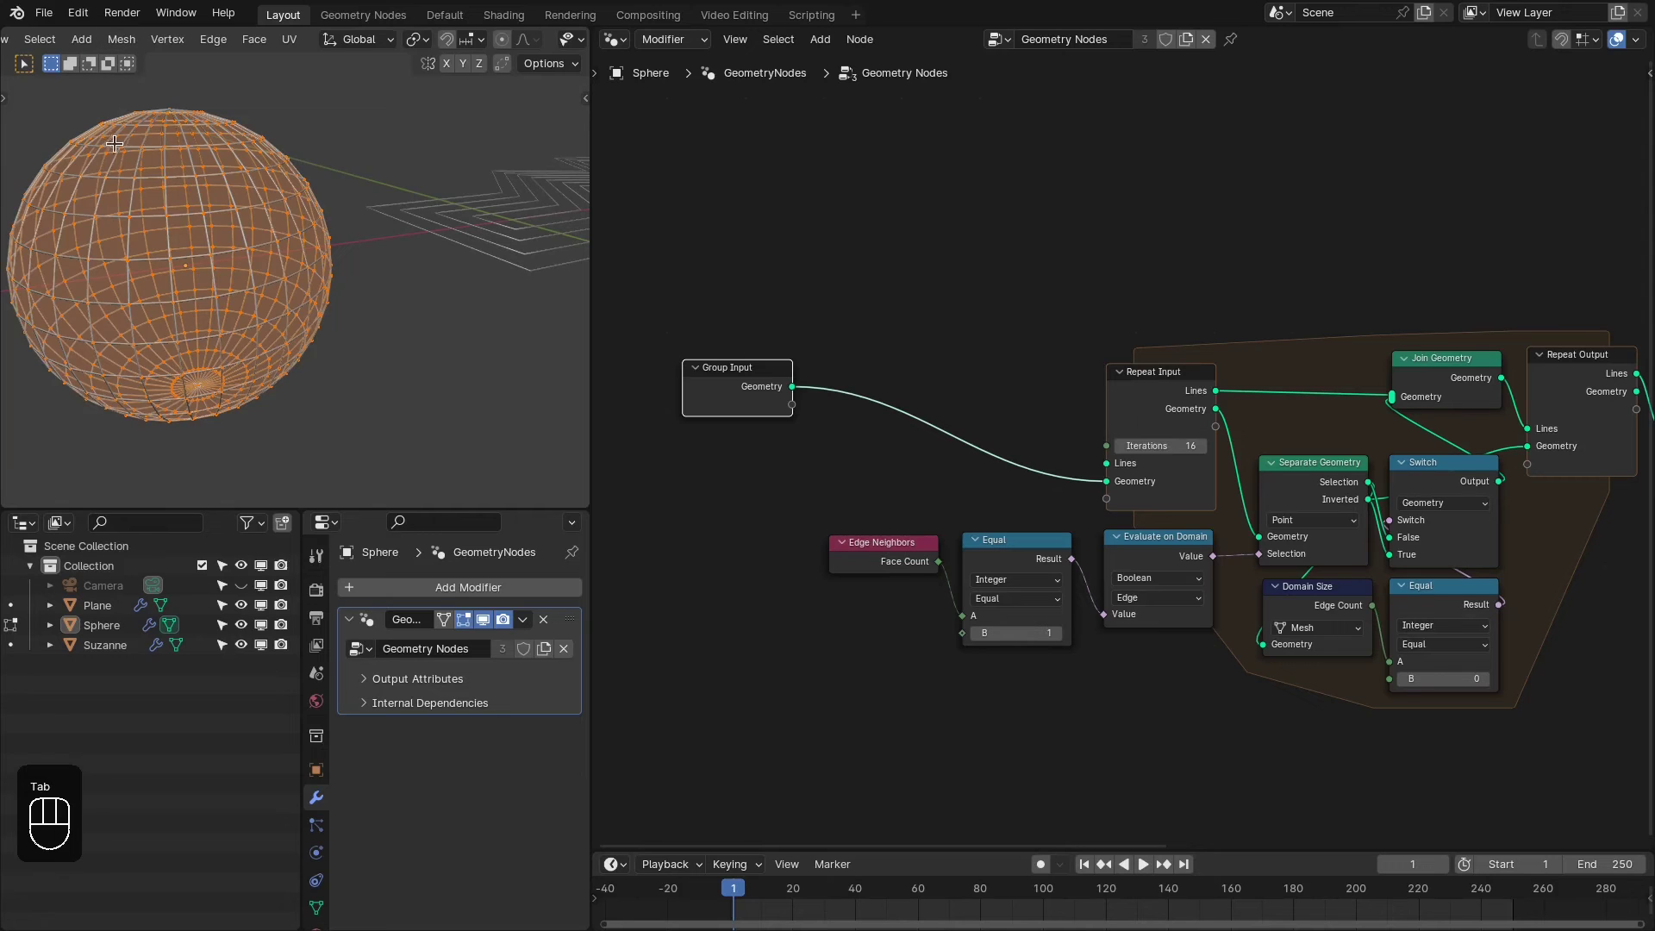
middle_drag(115, 143, 187, 178)
click(464, 620)
scroll(100, 39, up, 4)
click(204, 39)
click(300, 312)
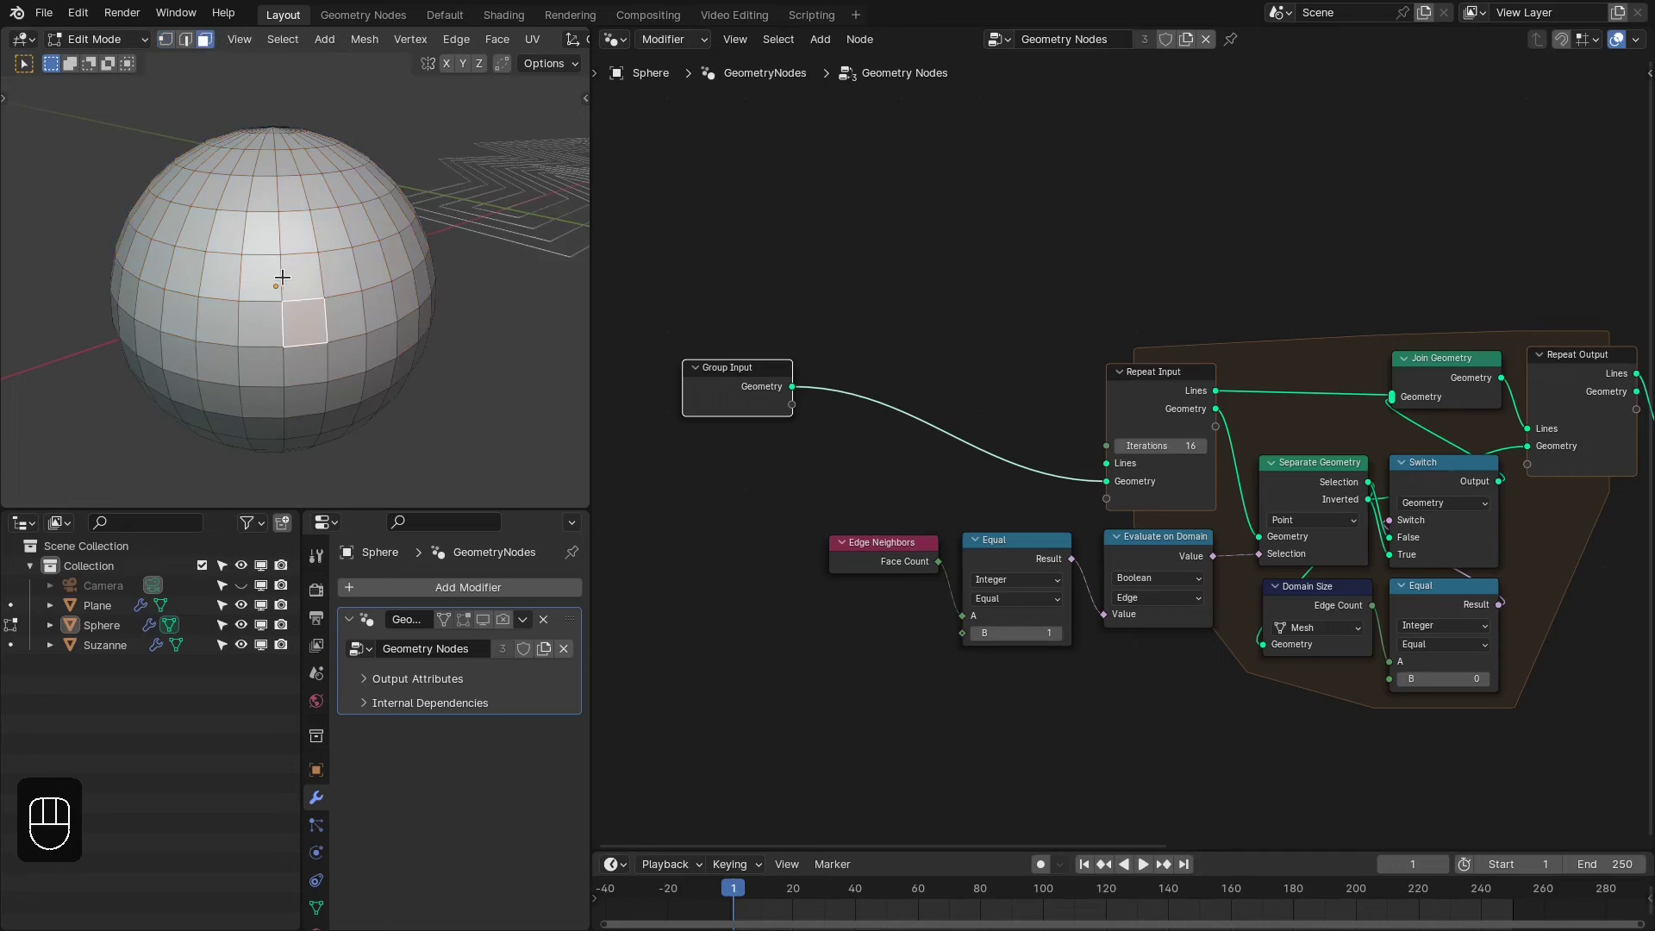
key(x)
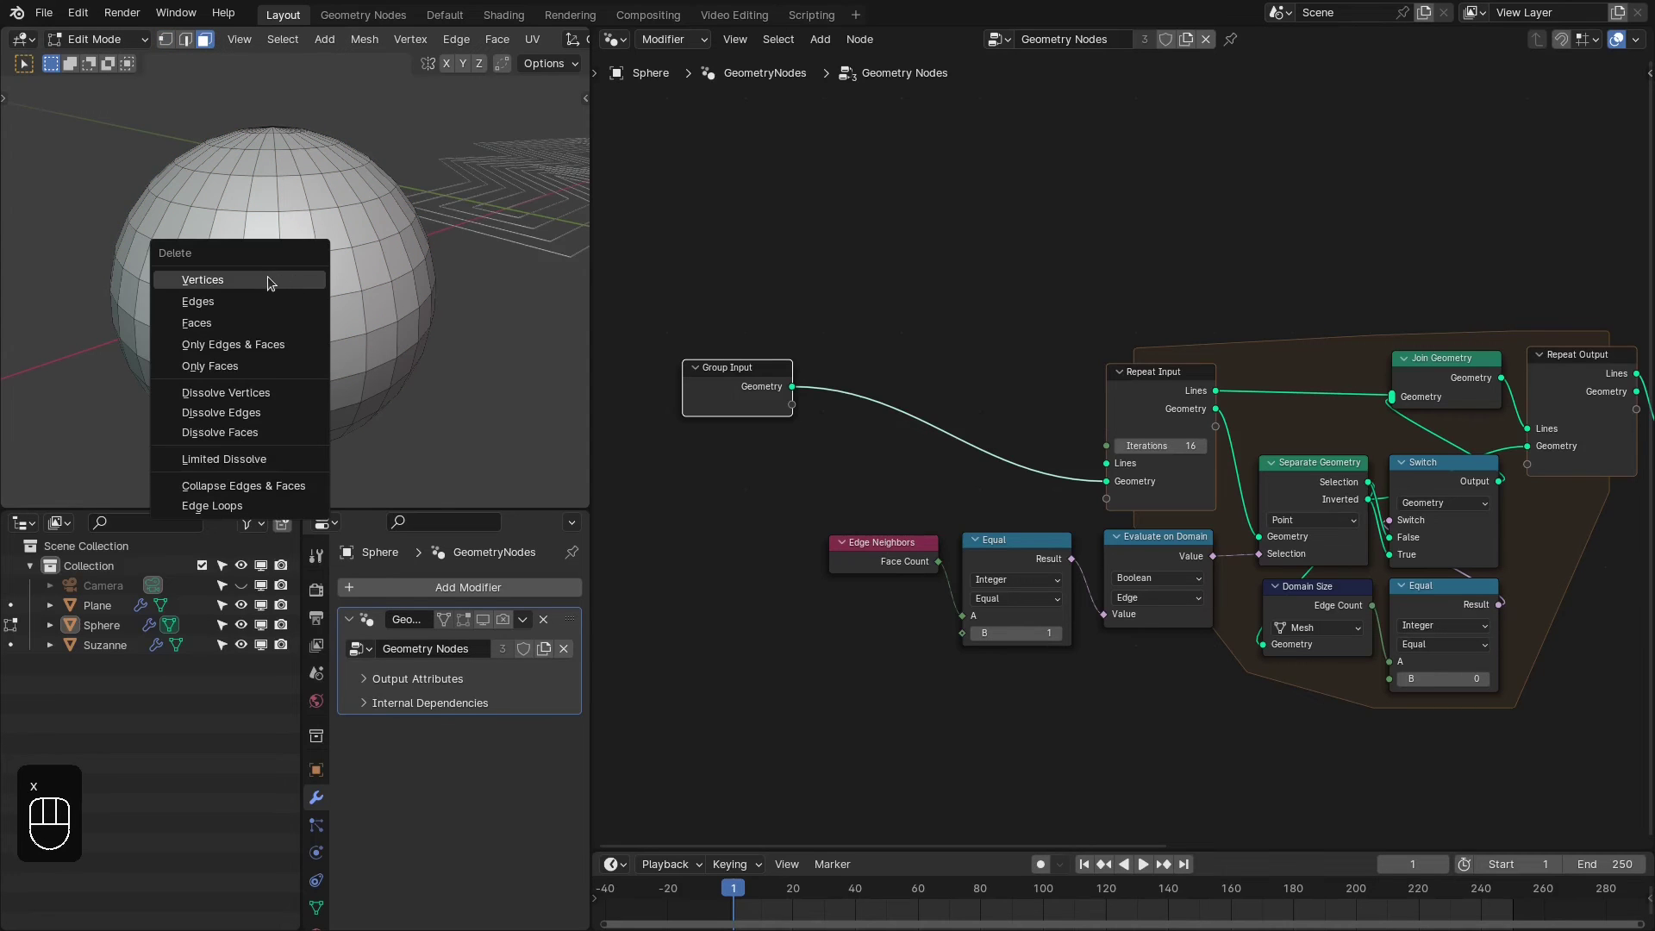
click(298, 365)
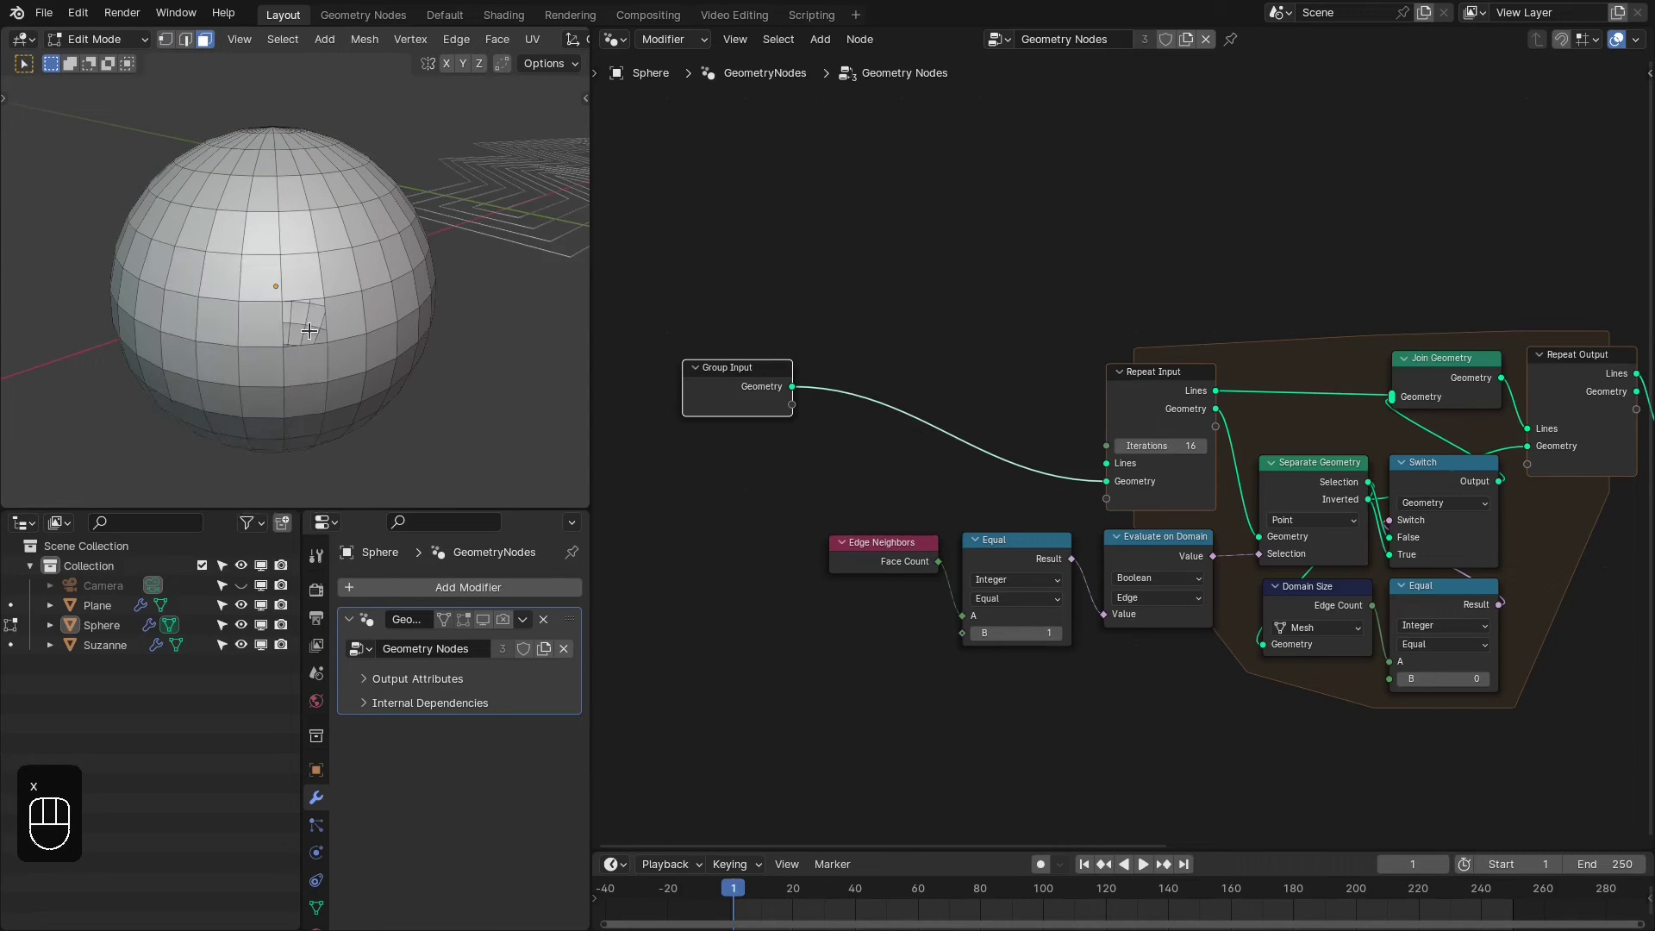
Return the sphere to Object Mode, re-enable its Geometry Nodes modifier, and inspect the lines
key(Tab)
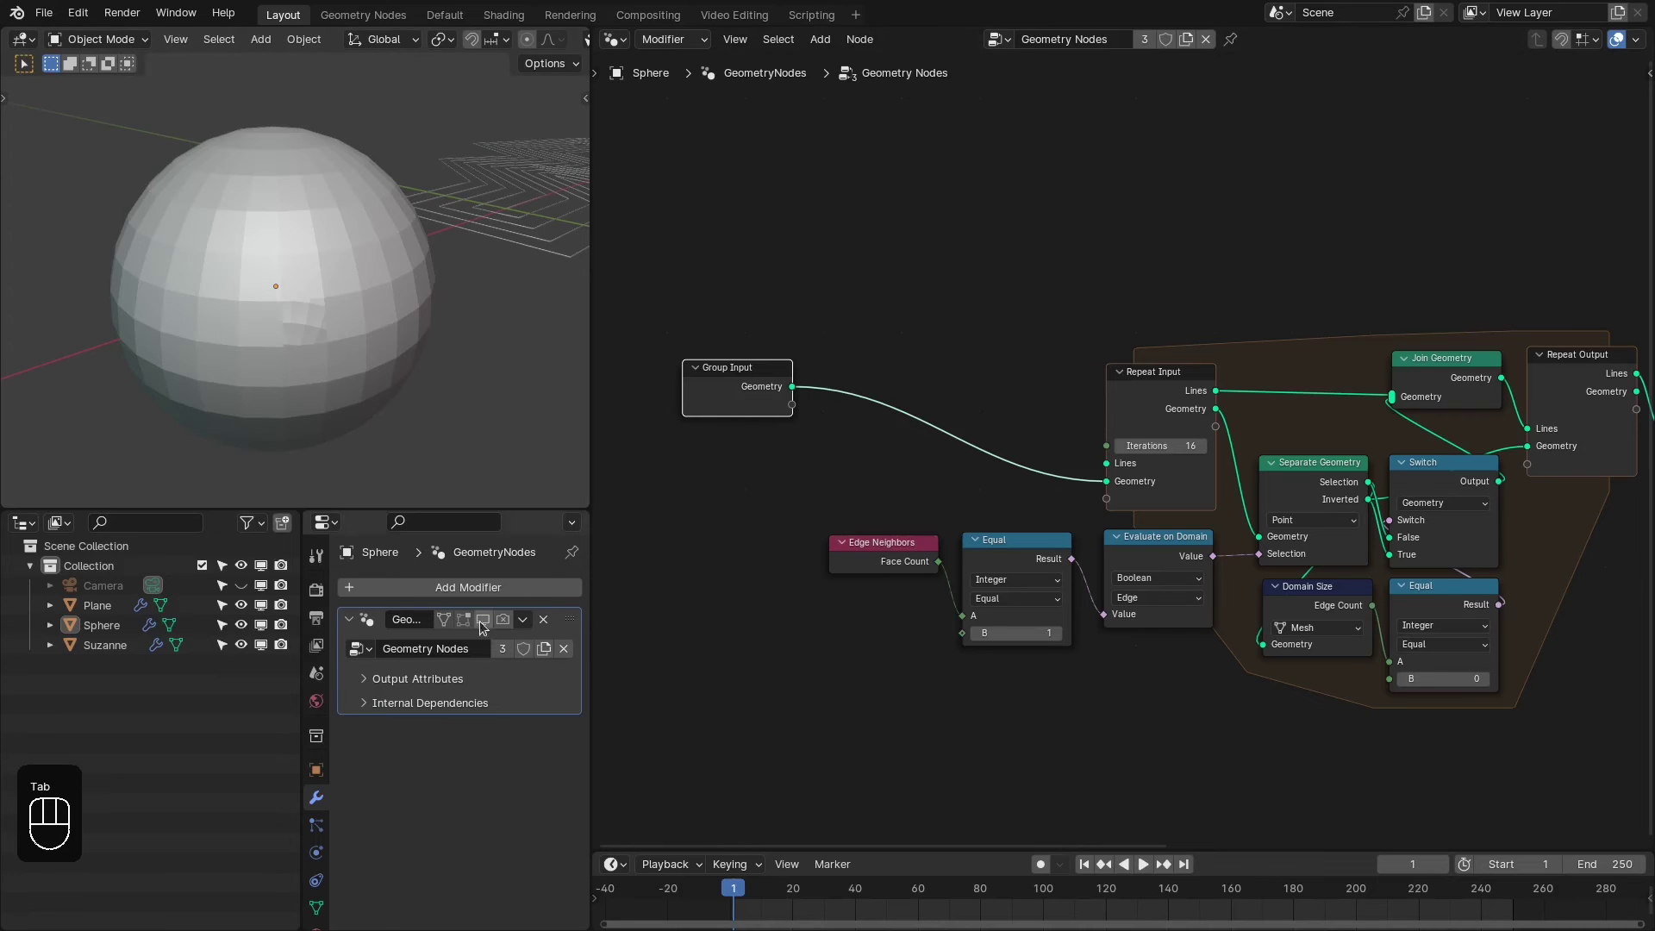
drag(463, 618, 502, 618)
middle_drag(362, 327, 319, 329)
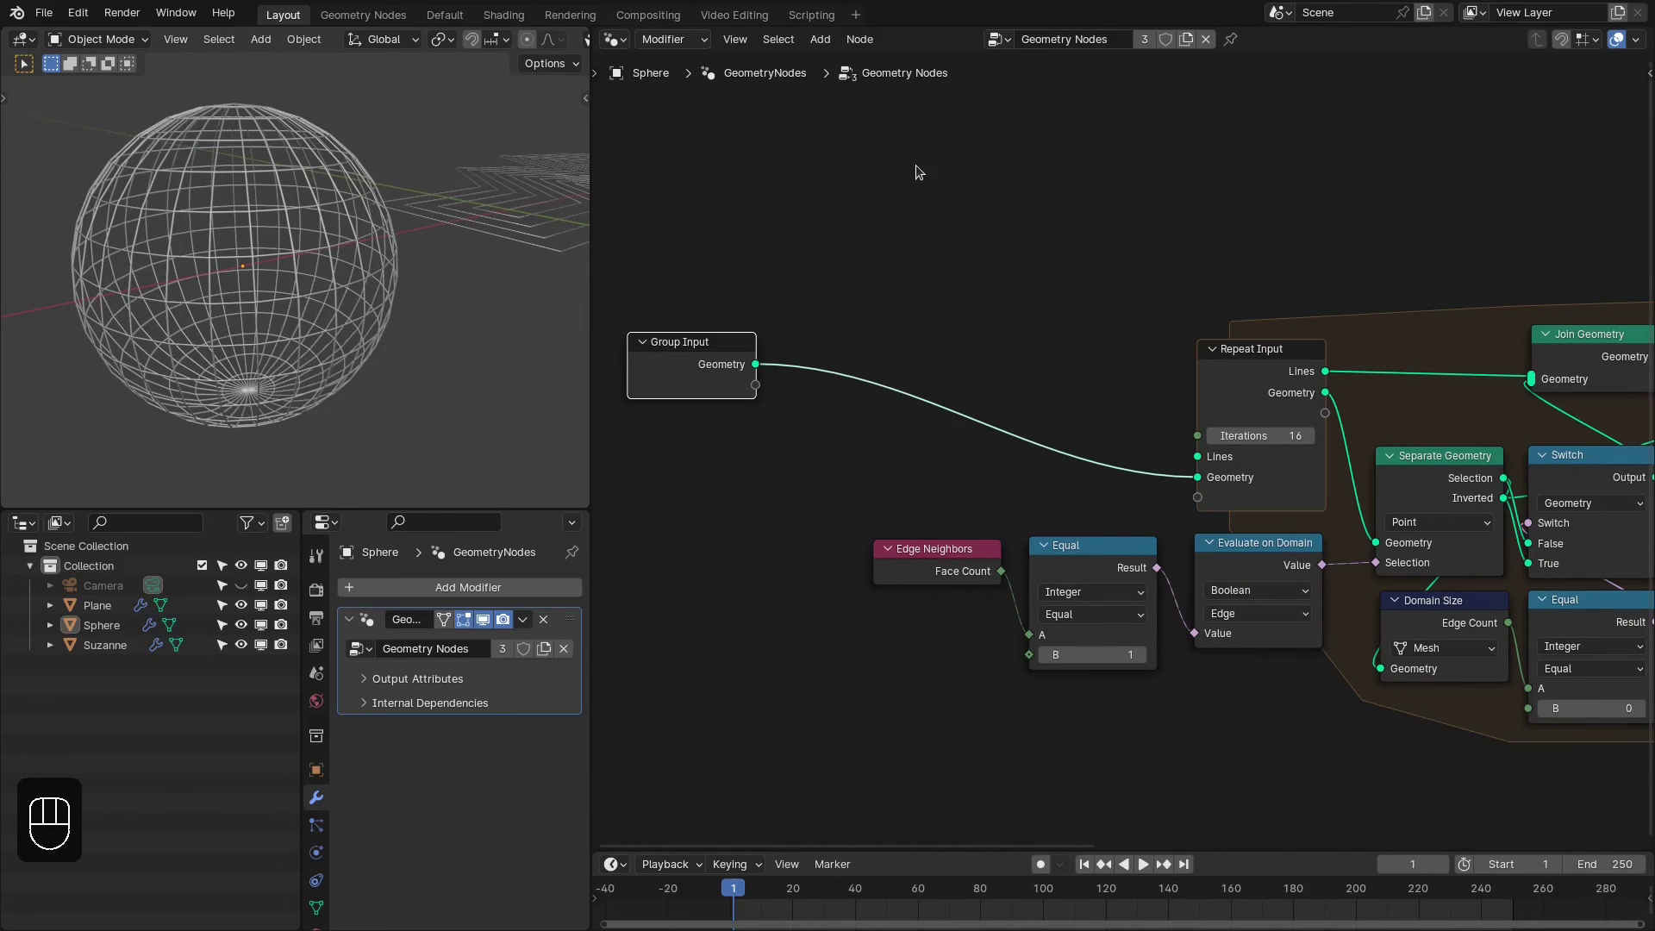
Insert a Delete Geometry node between the Group Input and Repeat Input, using the Face domain
key(shift+a)
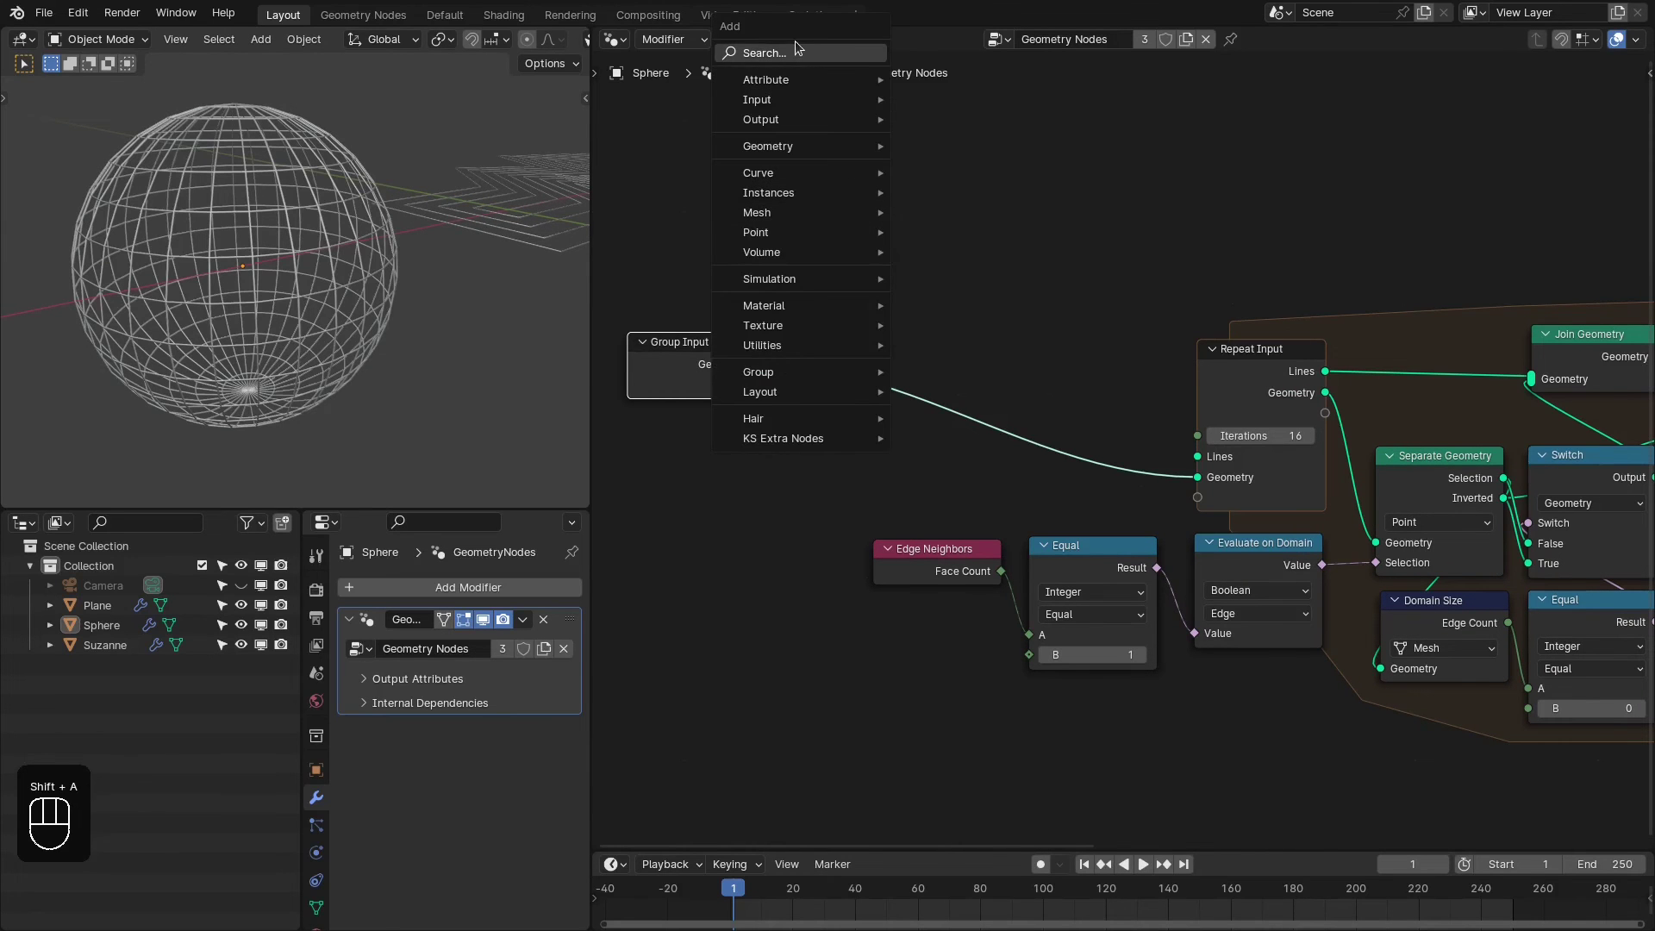
click(794, 41)
text(del)
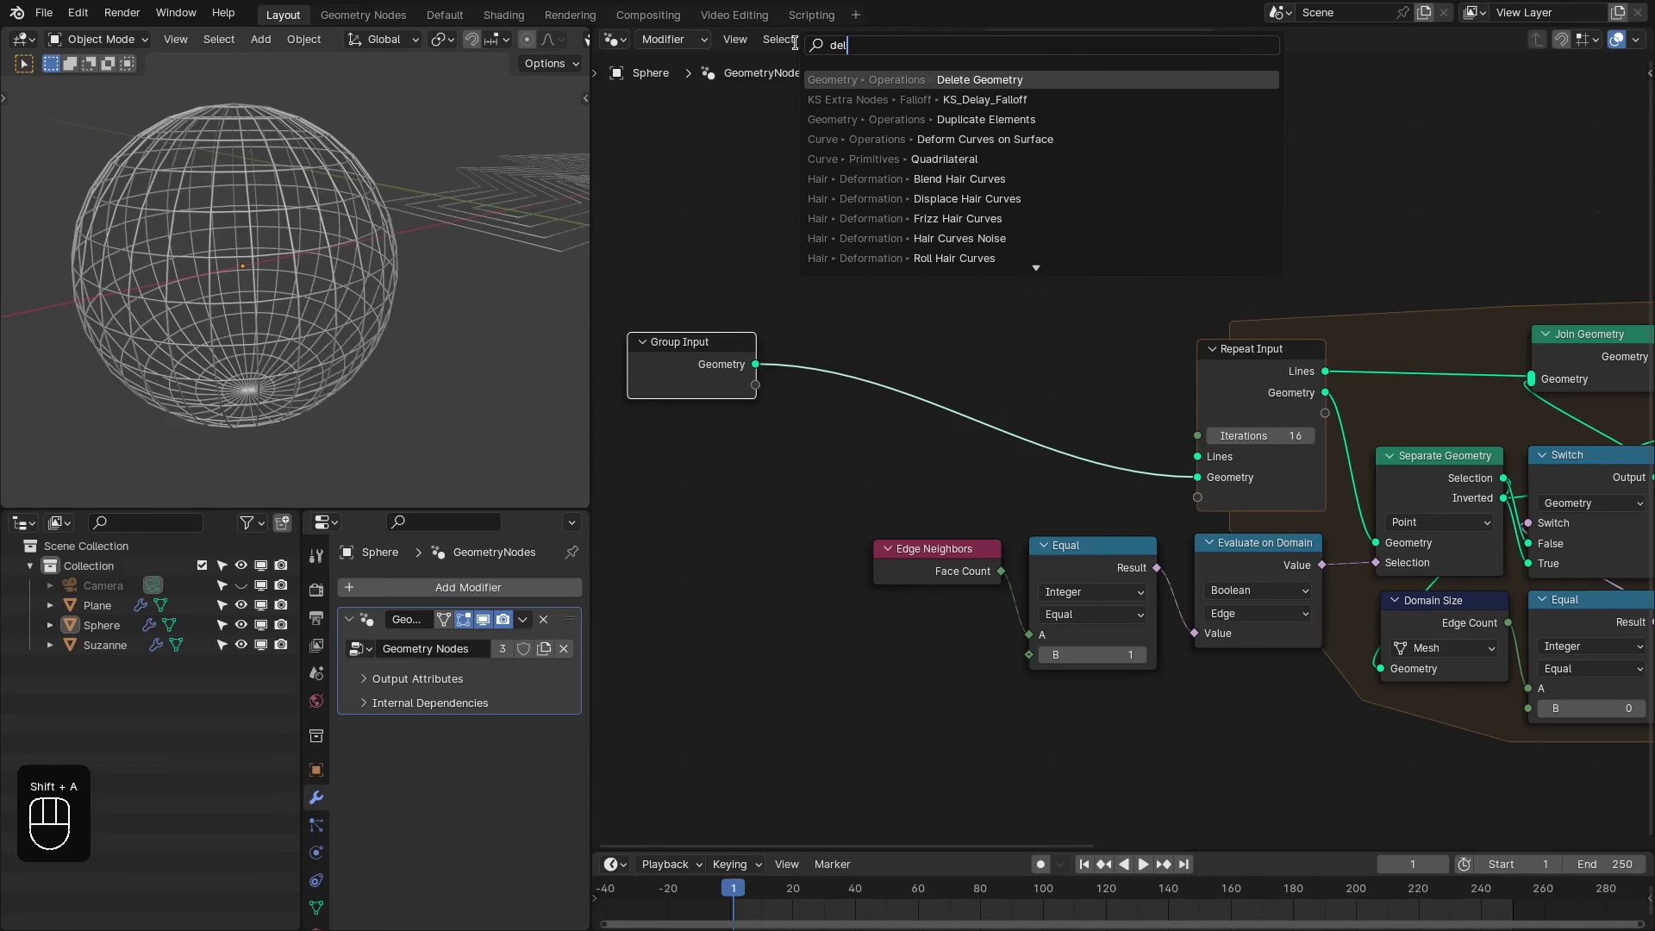
key(Return)
click(875, 332)
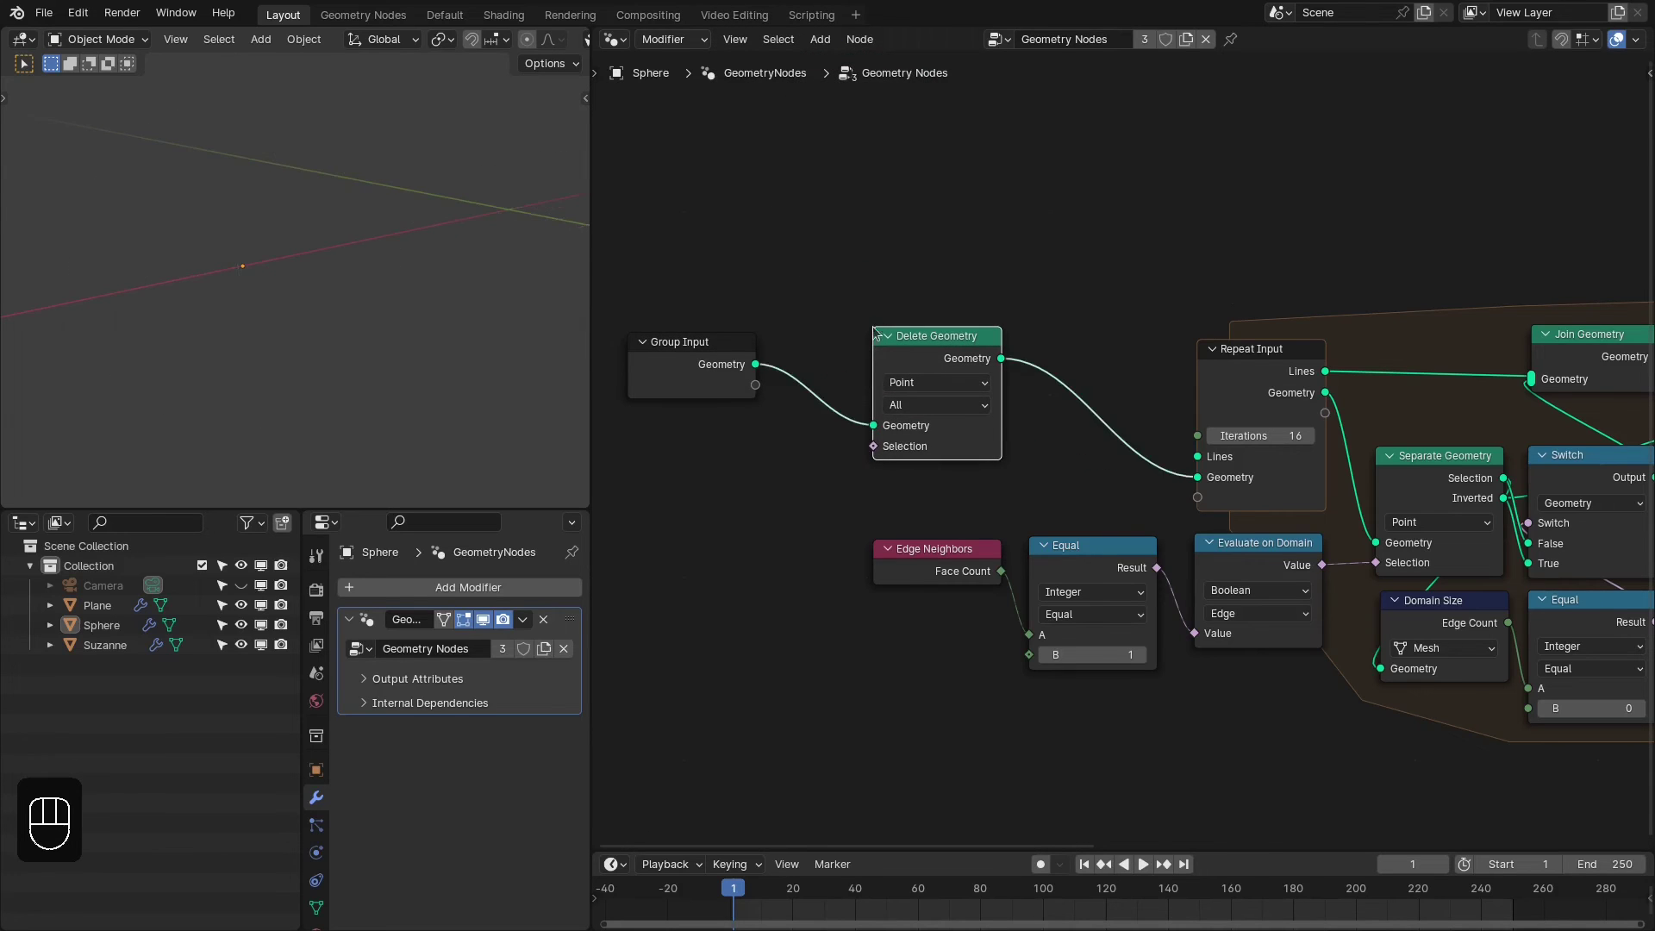
click(889, 382)
click(899, 470)
Feed the new Delete Geometry's Selection from a Boolean Random Value node and arrange it with the Group Input beside it
drag(873, 447, 779, 472)
text(random)
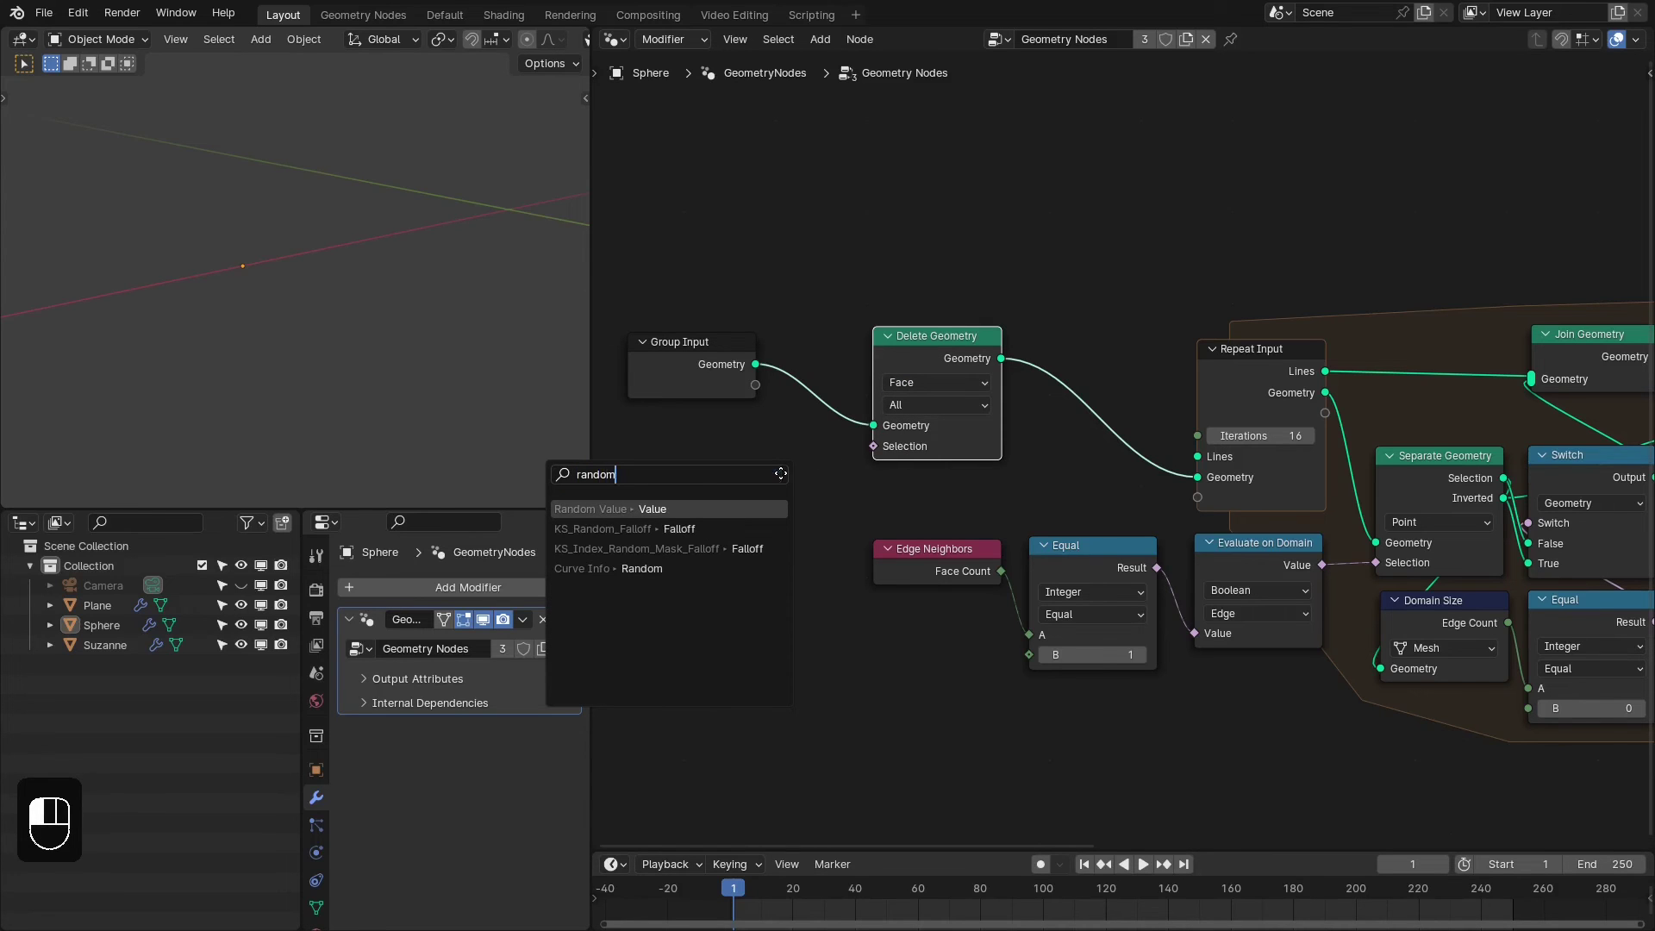
key(Return)
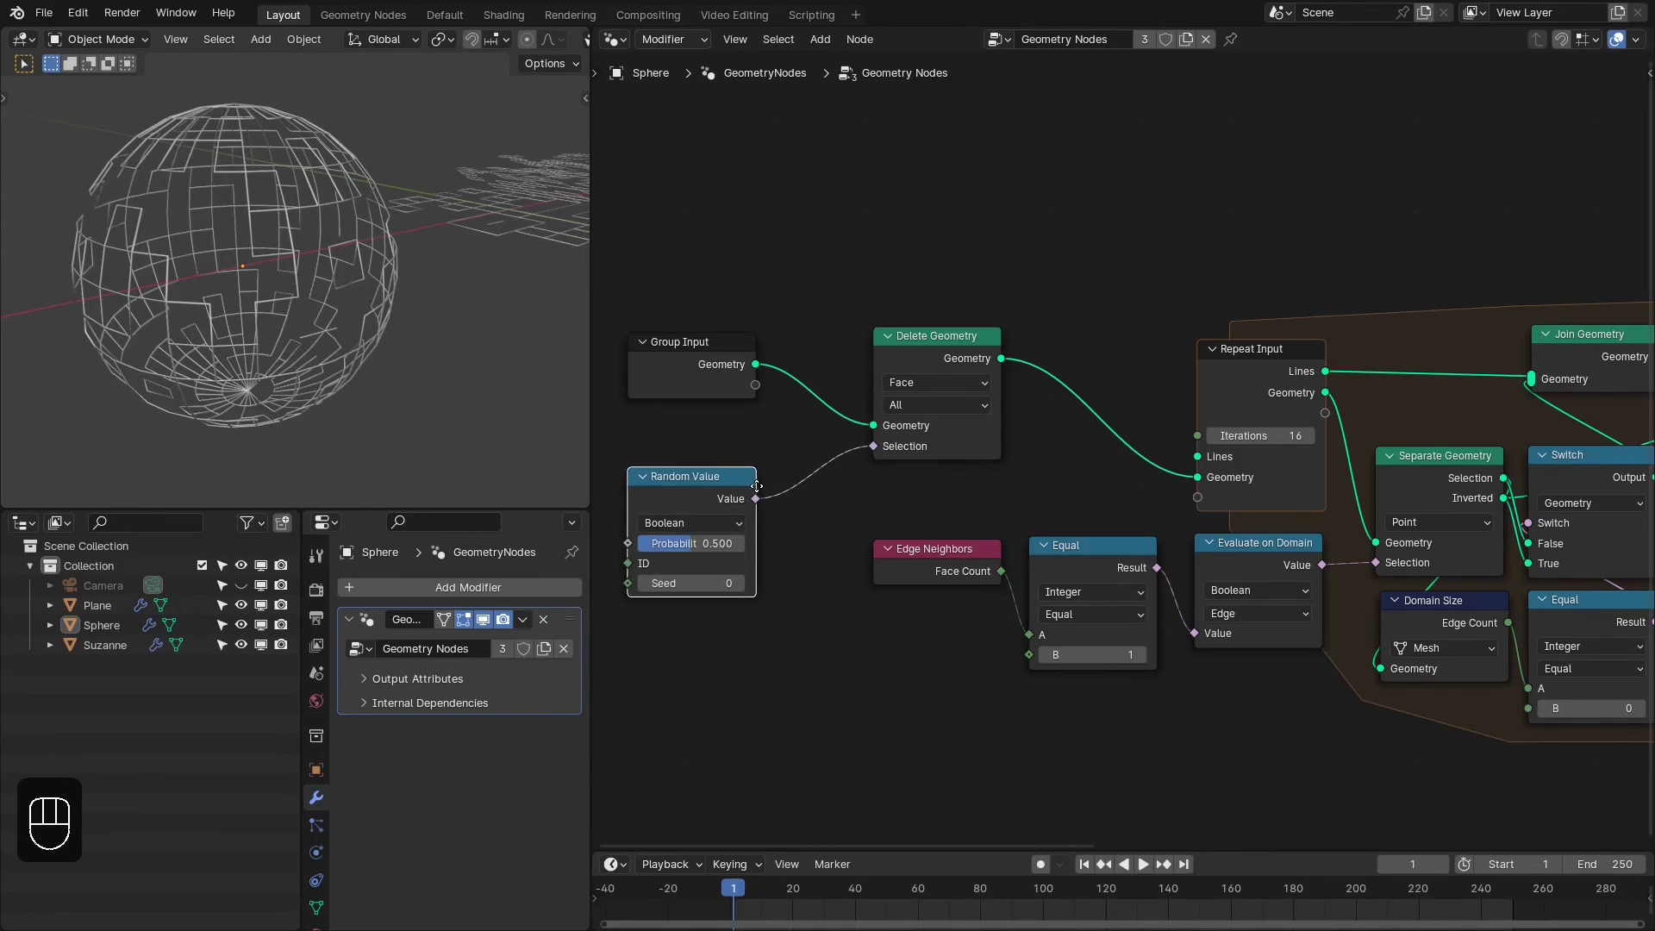
click(709, 456)
drag(709, 456, 792, 445)
drag(804, 274, 912, 325)
middle_drag(242, 284, 345, 310)
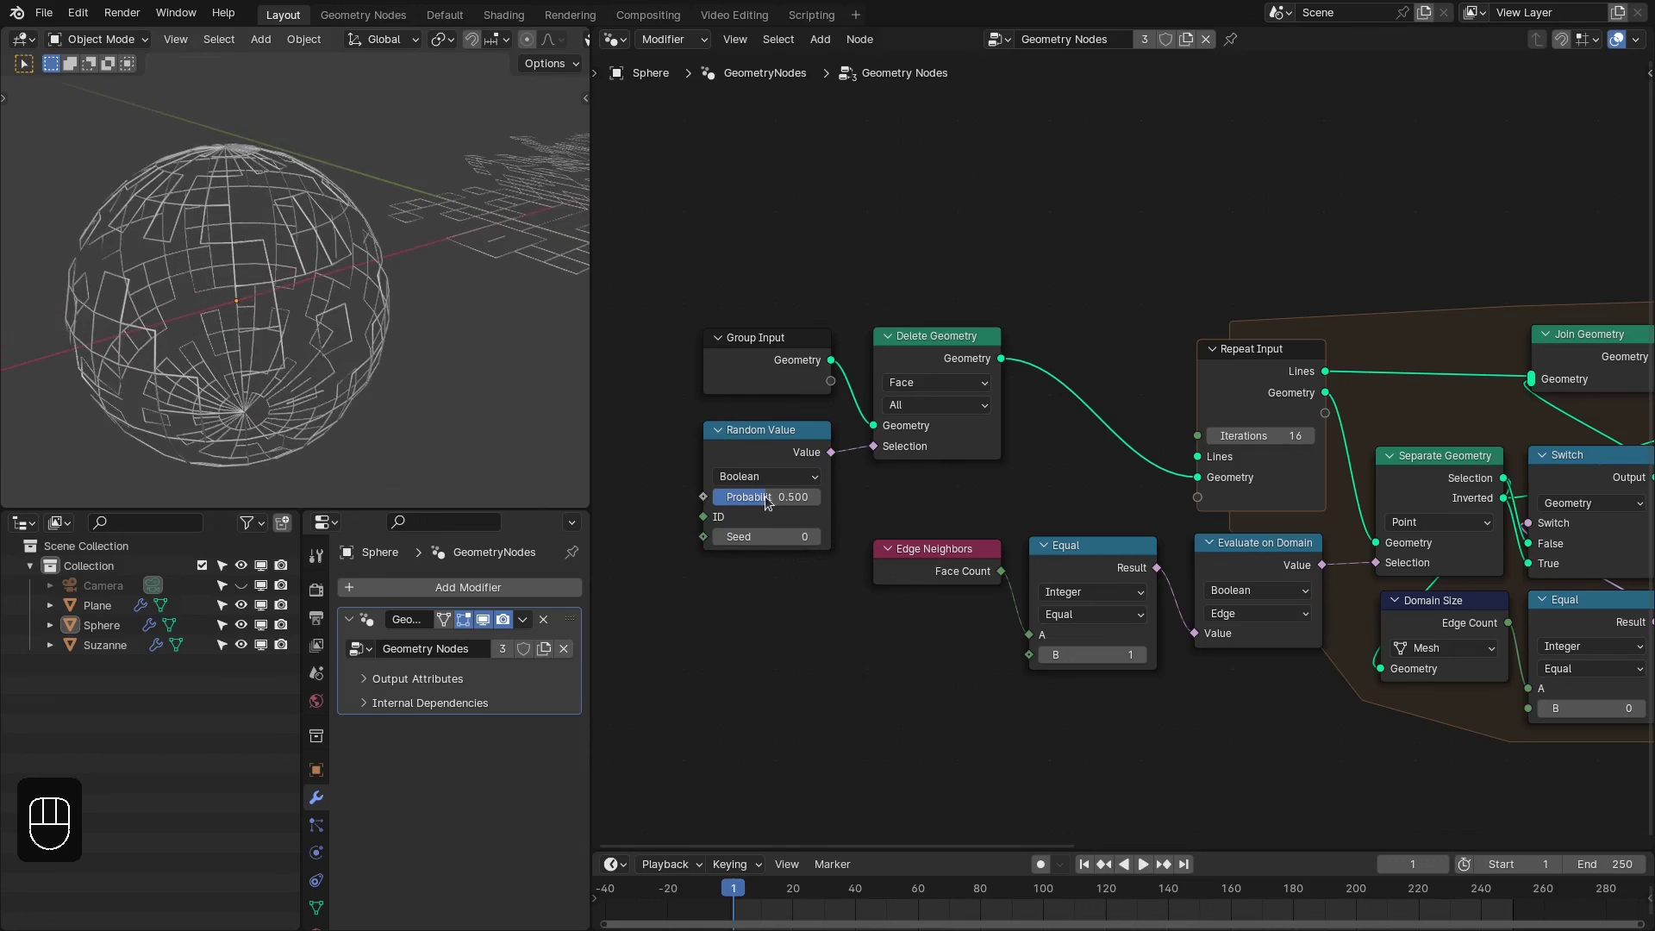
Set the Random Value probability to 0.005 and try out different seeds on the sphere
click(783, 497)
text(0.00)
text(5)
key(Return)
click(810, 536)
click(810, 536)
click(810, 536)
click(810, 536)
drag(814, 536, 892, 536)
Select the plane and tune the Random Value node to seed 26 and probability 0.020
middle_drag(432, 362, 361, 354)
mouse_move(362, 353)
shift+middle_down()
mouse_move(255, 336)
mouse_move(388, 377)
mouse_move(336, 336)
shift+middle_up()
click(326, 345)
key(alt+a)
click(805, 533)
click(776, 584)
click(814, 537)
click(814, 537)
click(813, 537)
click(814, 537)
click(813, 537)
click(813, 537)
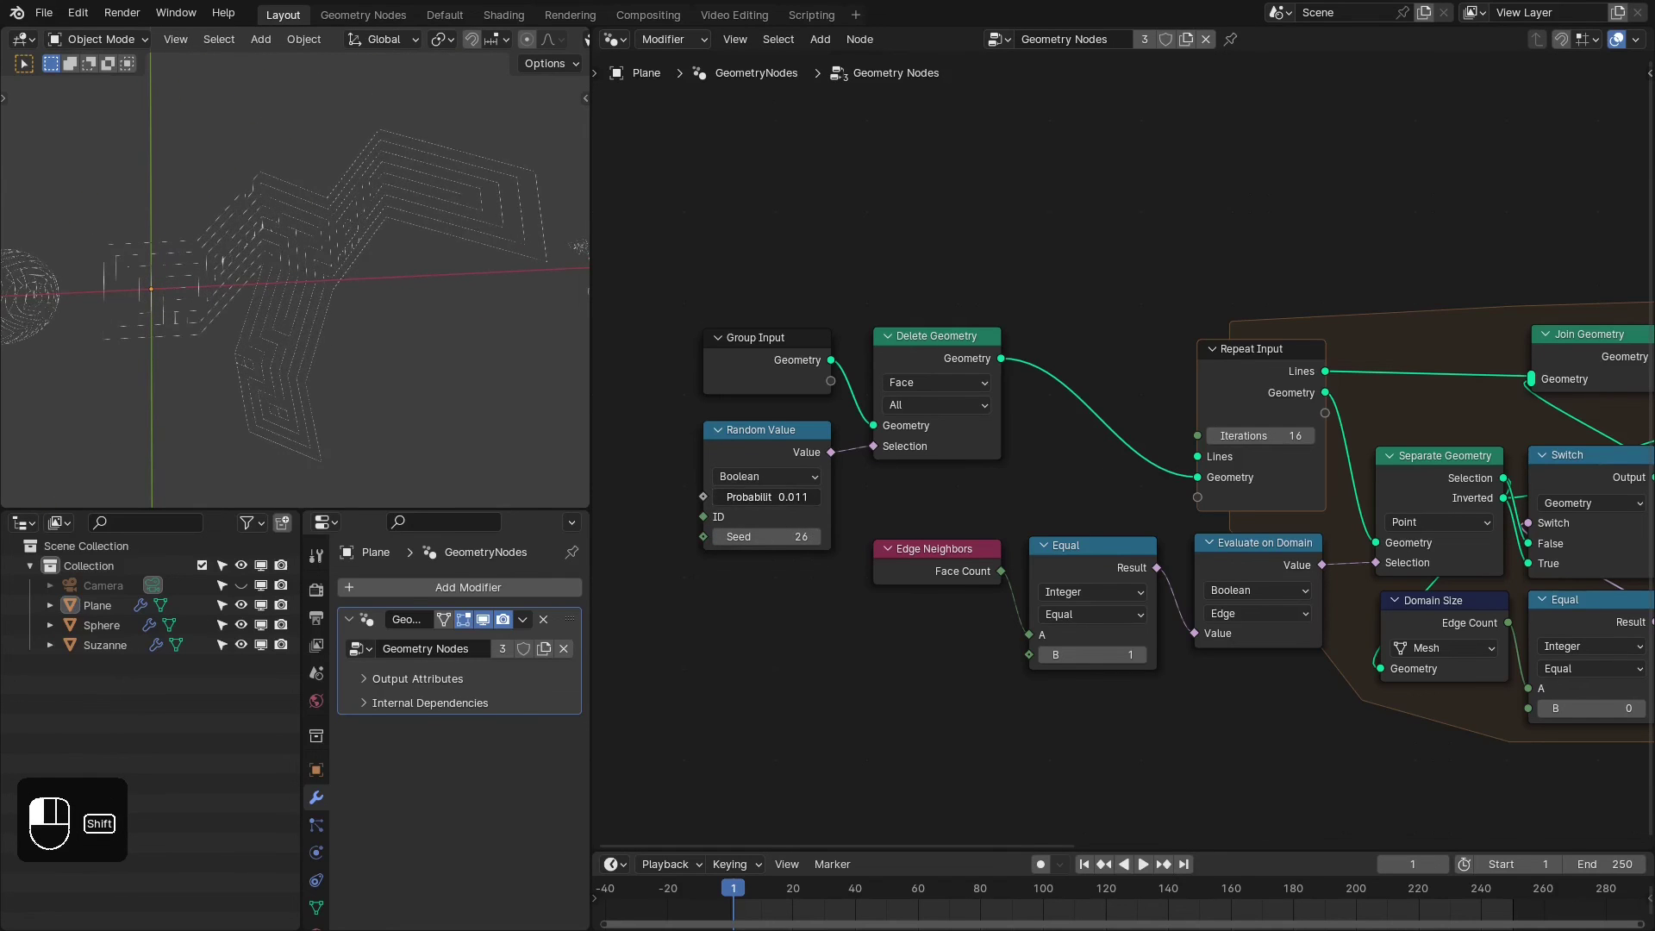
Add a Subdivision Surface modifier to the monkey, place it above Geometry Nodes and set its viewport level to 2
shift+middle_drag(259, 414, 141, 241)
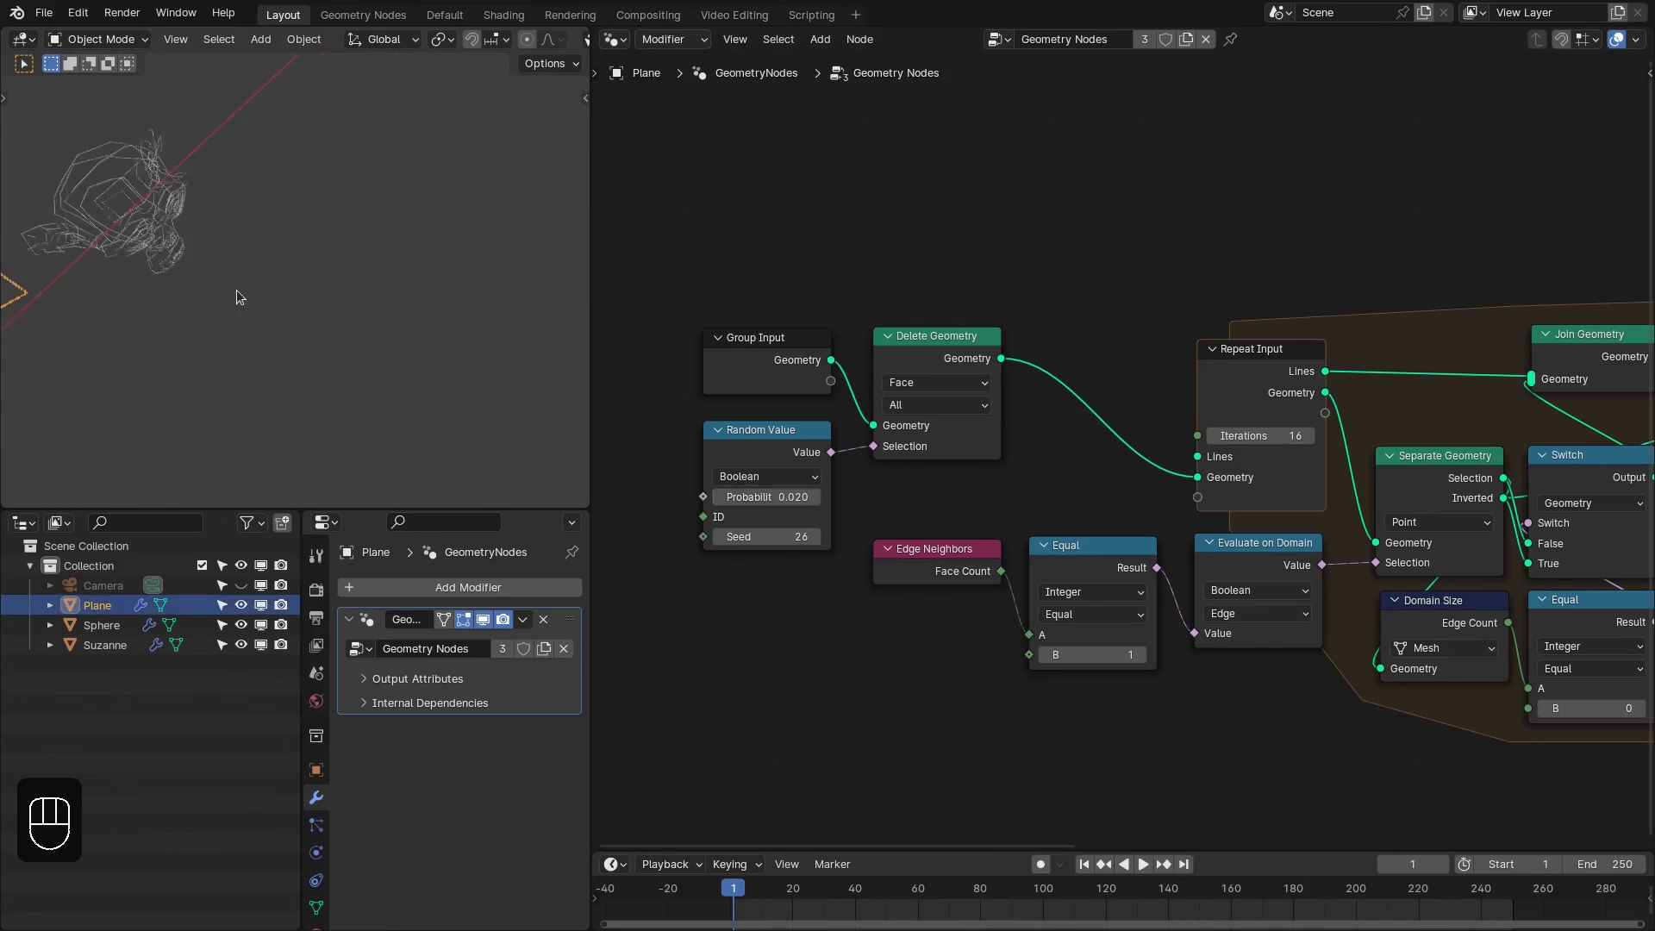
scroll(236, 296, up, 2)
click(293, 325)
click(509, 595)
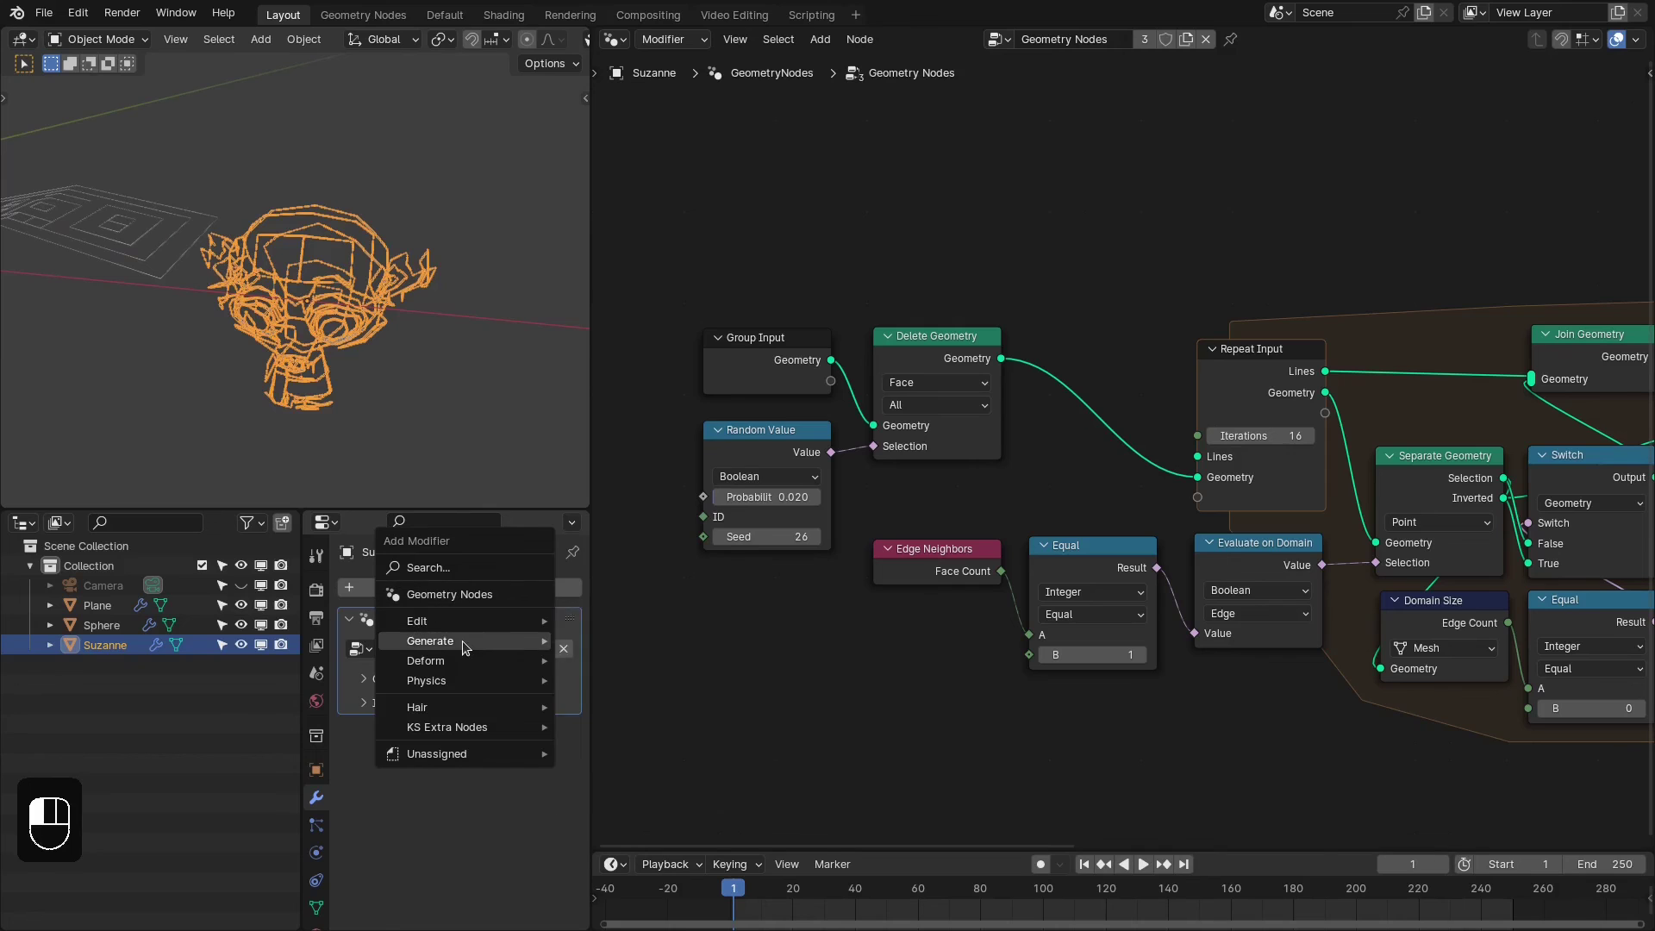
mouse_move(462, 644)
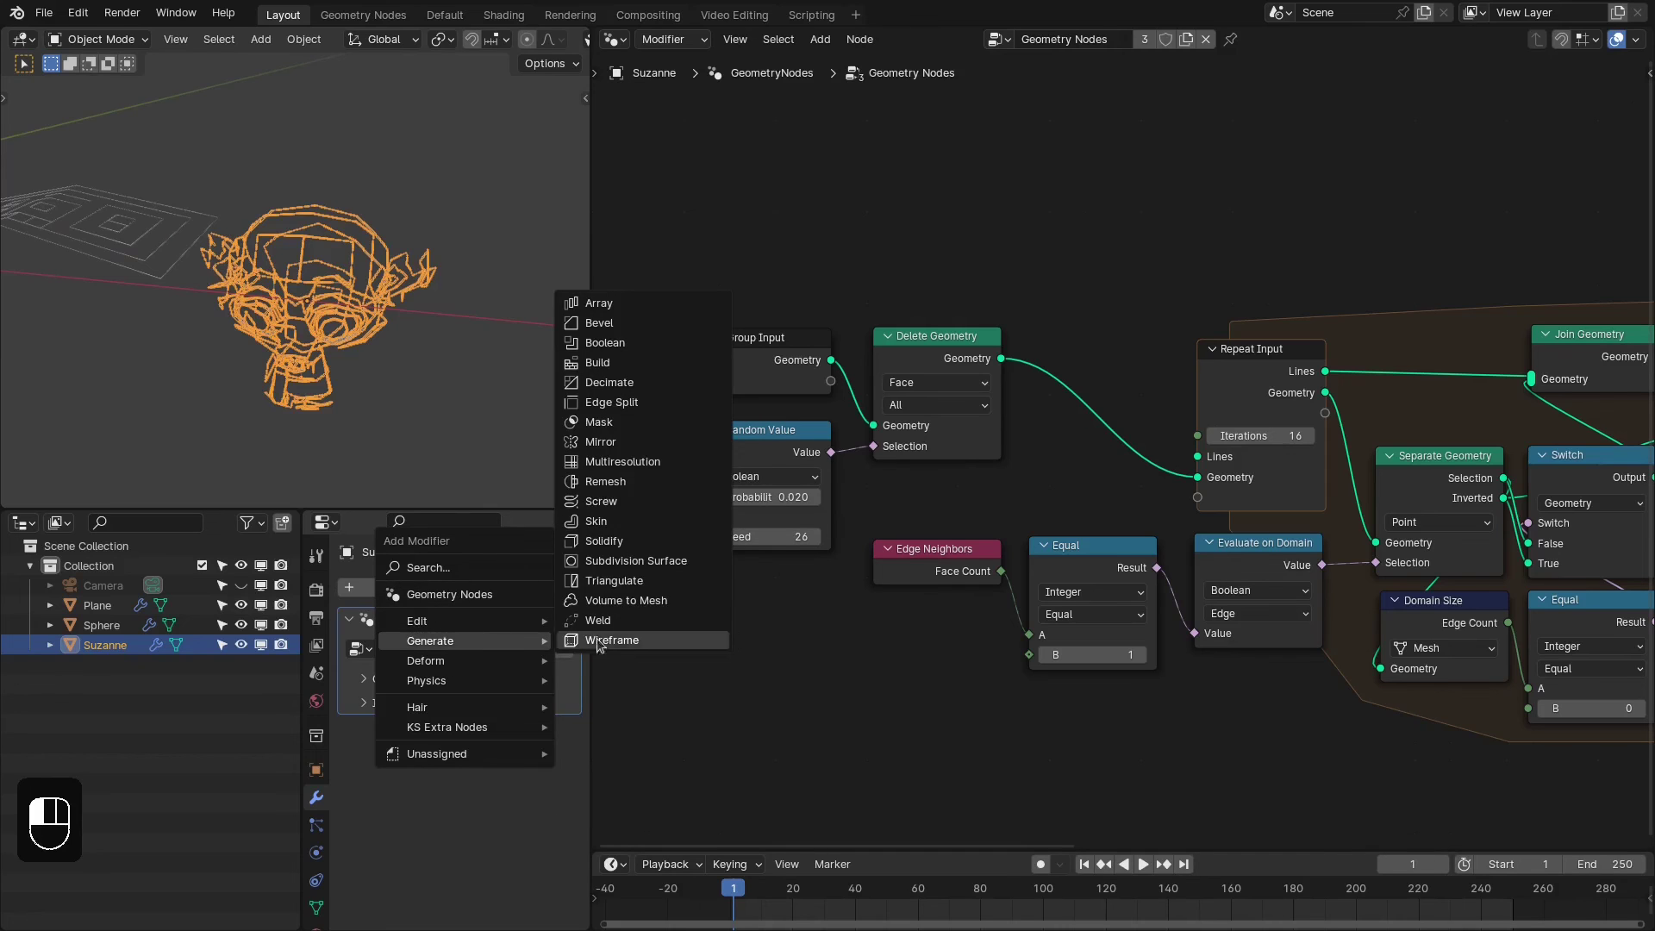
click(662, 562)
drag(568, 728, 558, 617)
click(546, 672)
Deselect everything and examine the subdivided monkey's line pattern up close and in the maximized viewport
middle_drag(462, 421, 380, 374)
key(alt+a)
scroll(380, 373, up, 3)
scroll(409, 385, up, 4)
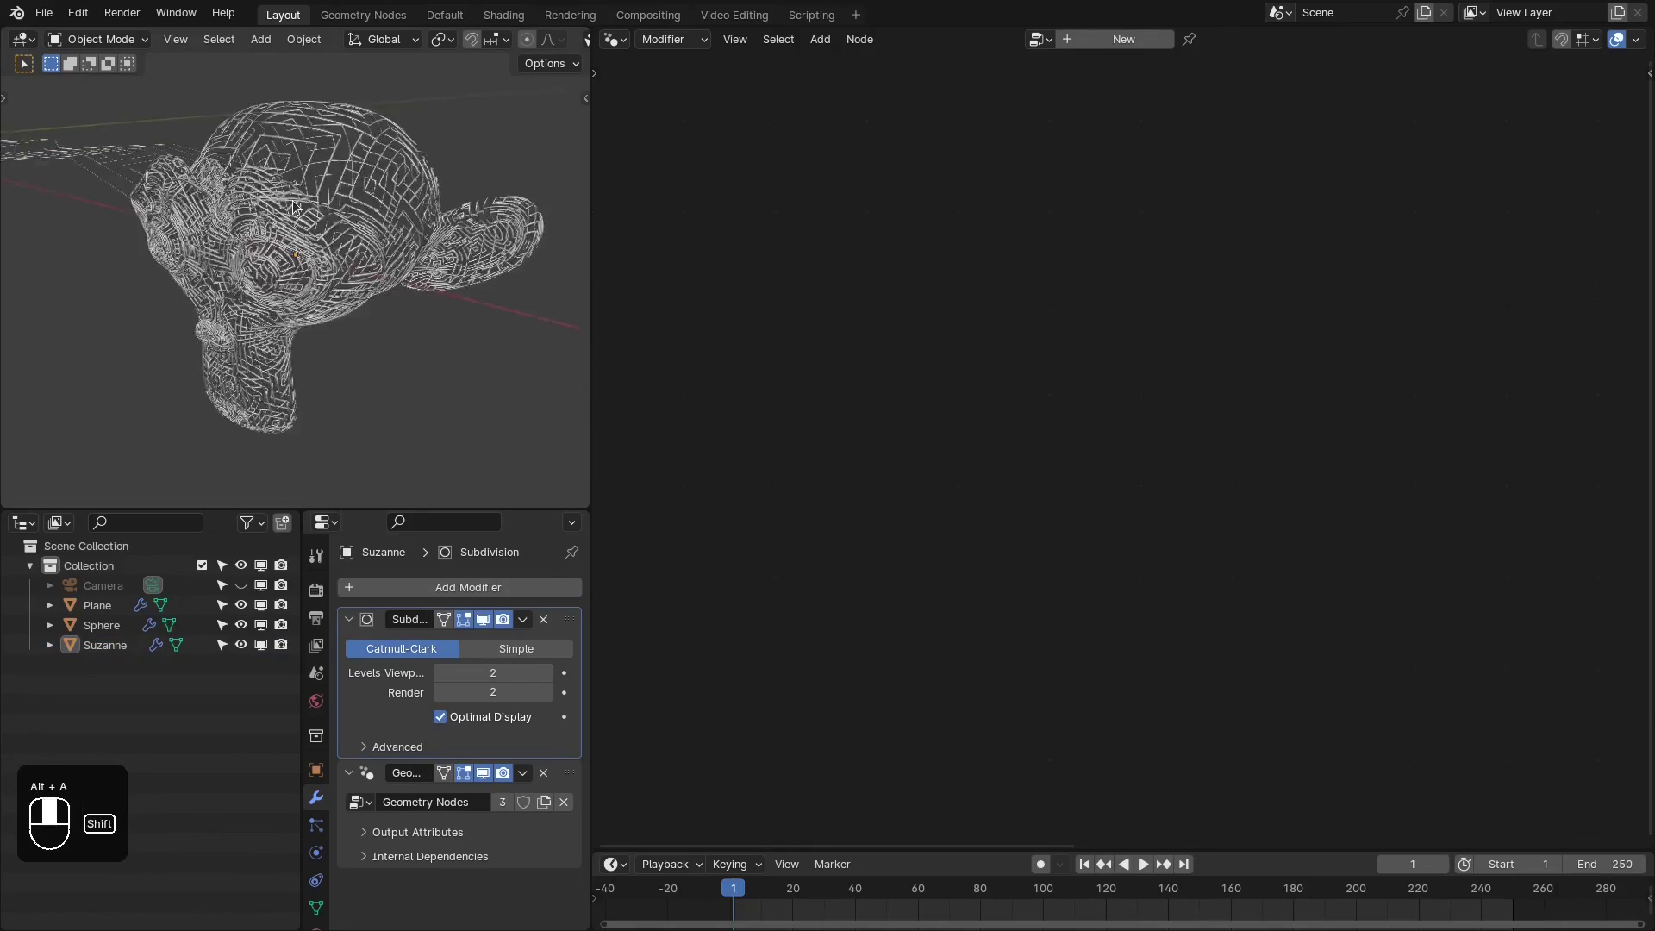
key(ctrl+space)
scroll(807, 575, up, 3)
scroll(807, 575, down, 6)
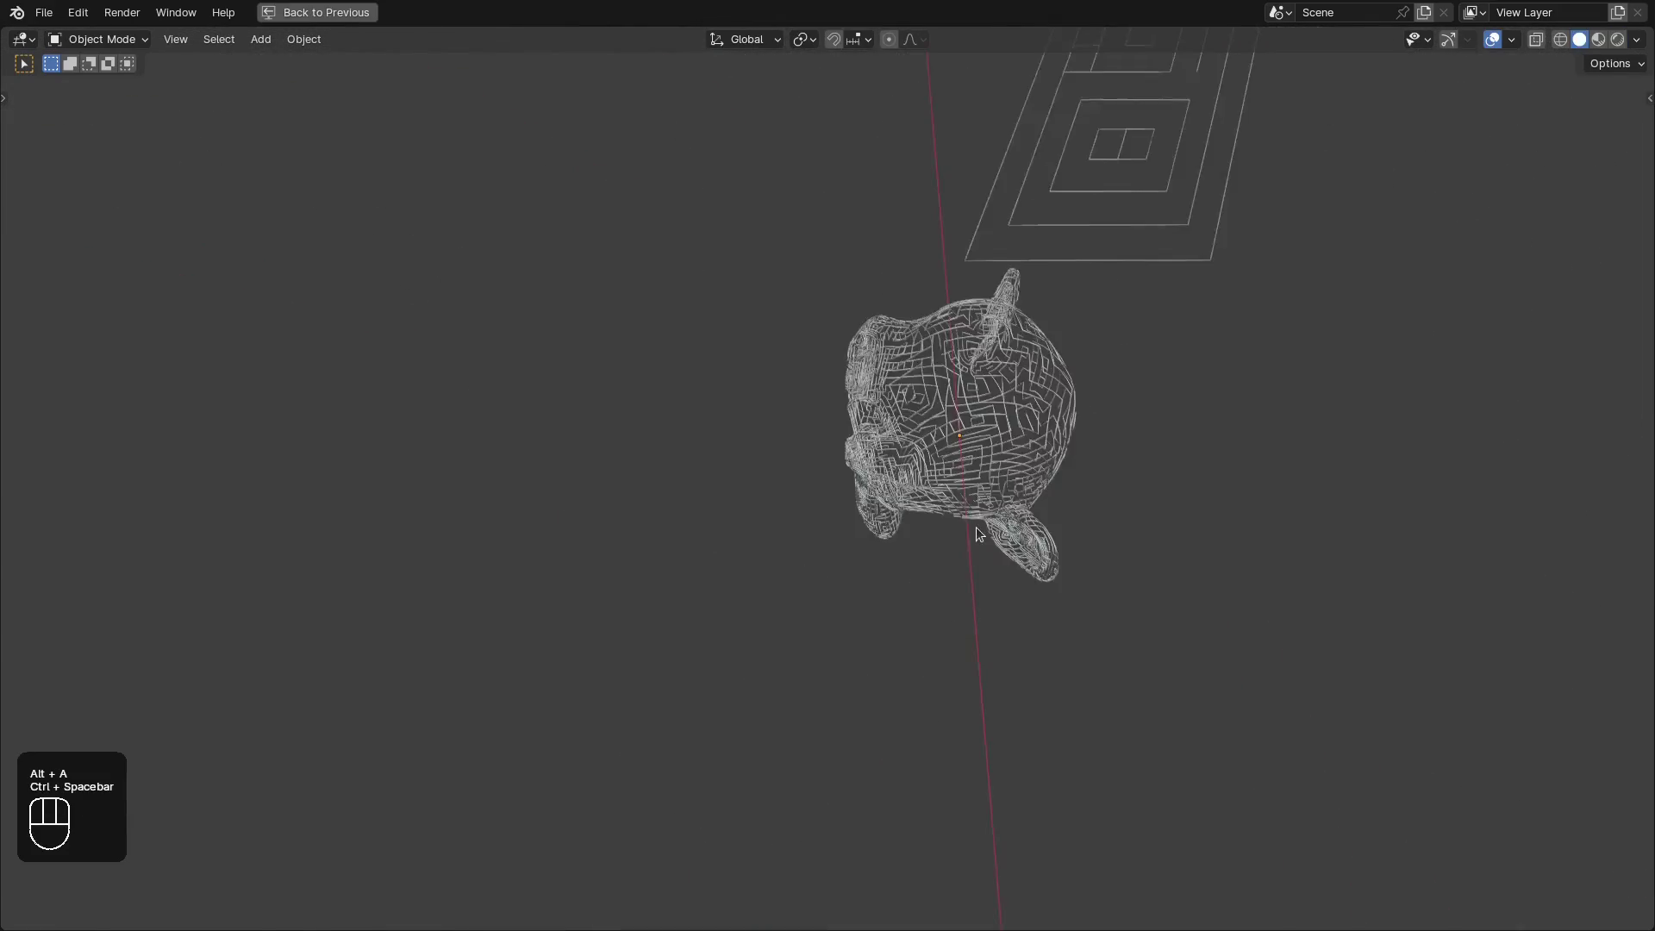
key(ctrl+space)
Show the monkey's node tree at the Set Material node, and raise the Metallic and lower the Roughness of its Principled BSDF material
click(497, 349)
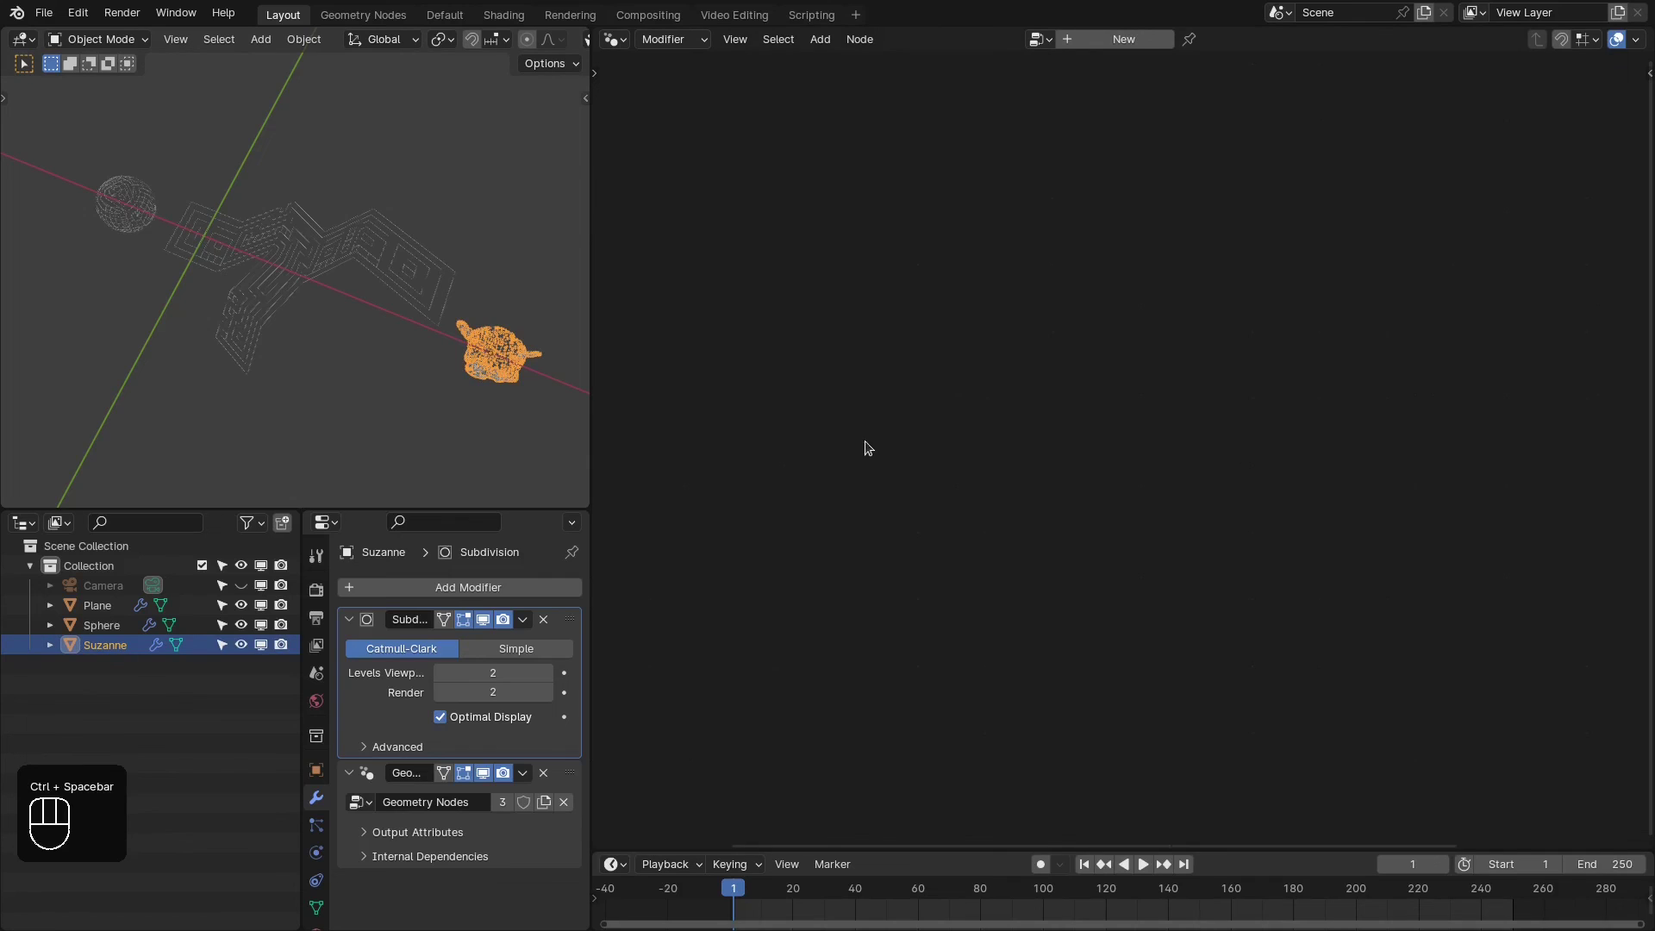
click(535, 819)
middle_drag(1517, 456, 1293, 487)
scroll(1293, 487, up, 3)
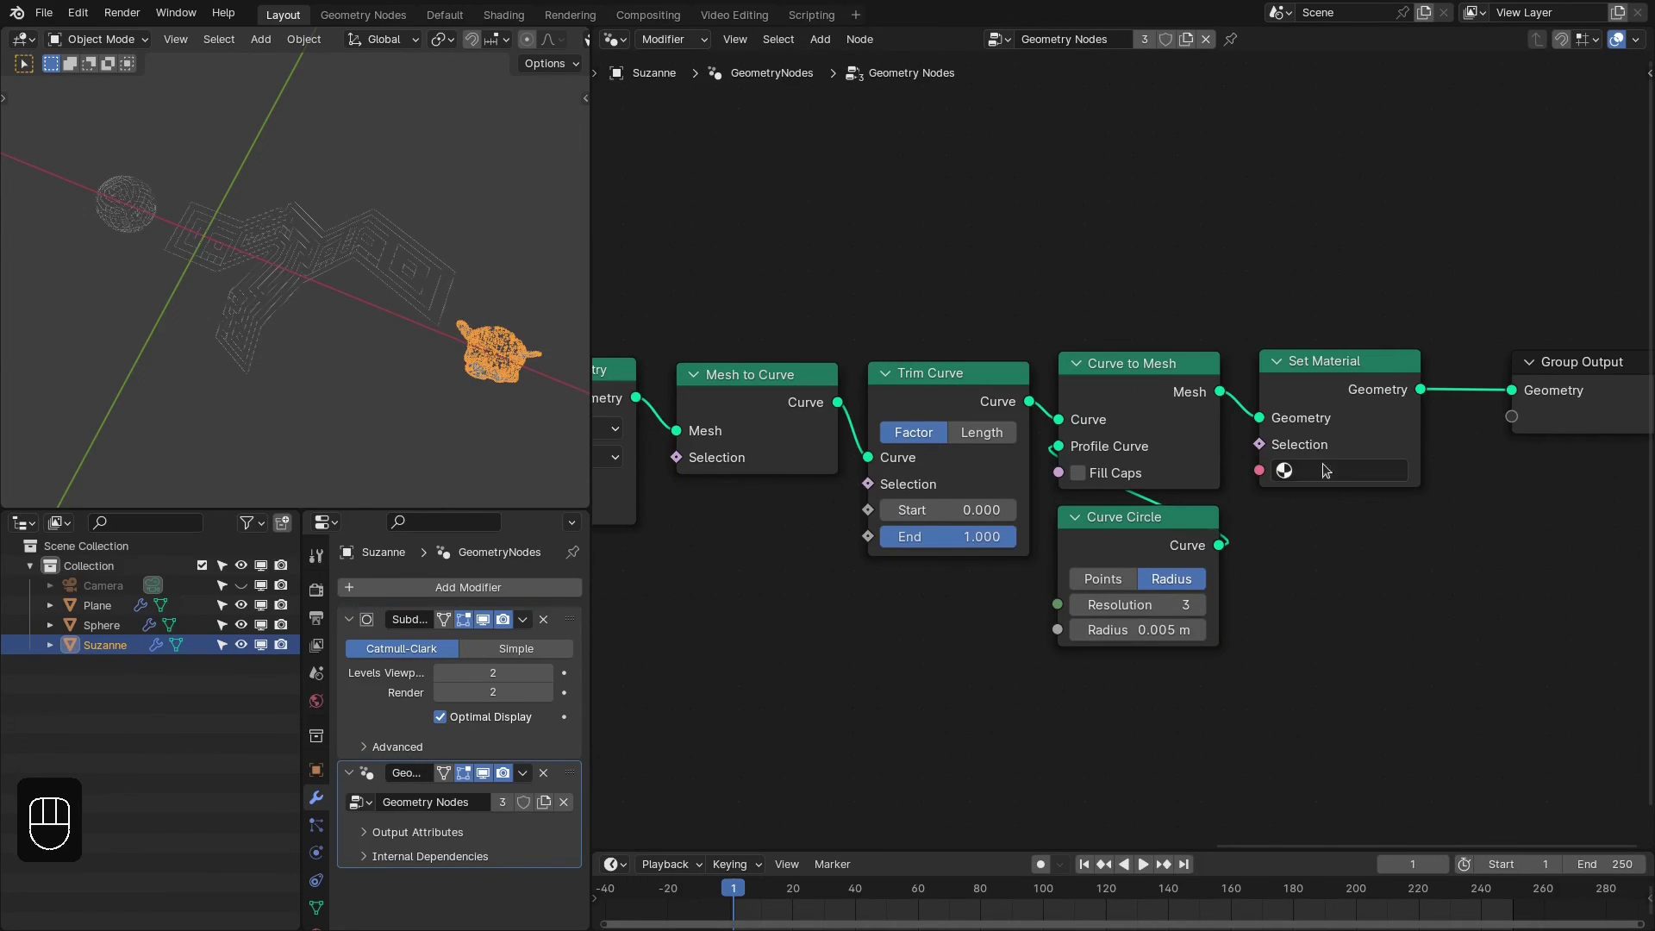
click(505, 16)
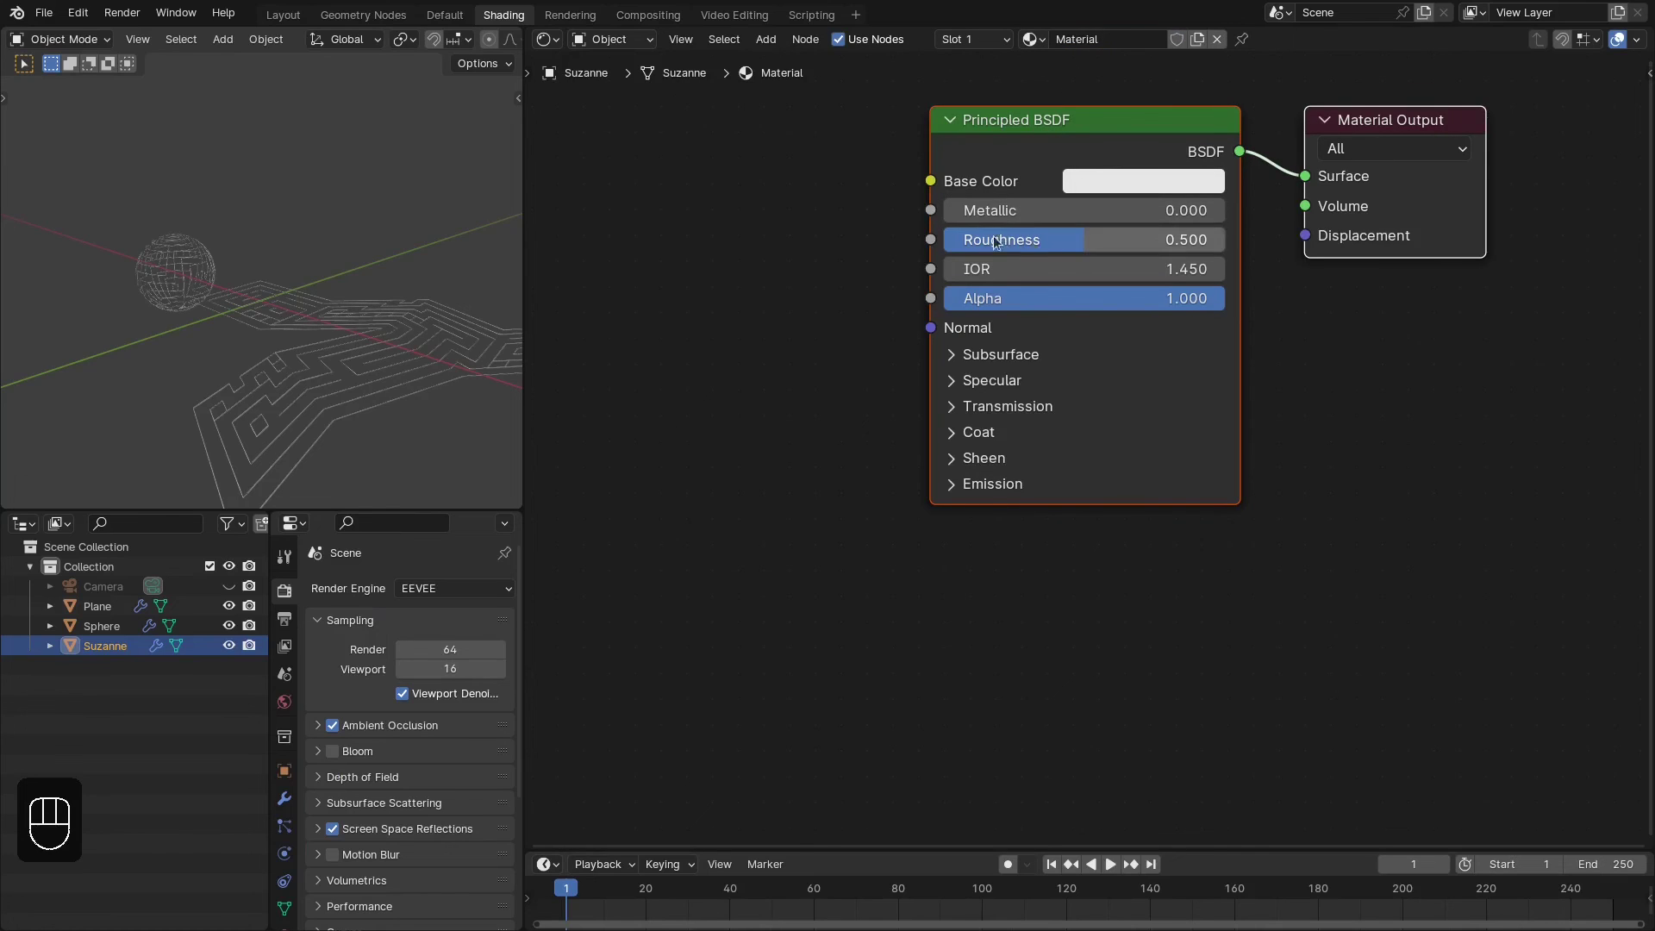
drag(1083, 203, 1366, 207)
drag(1084, 239, 860, 164)
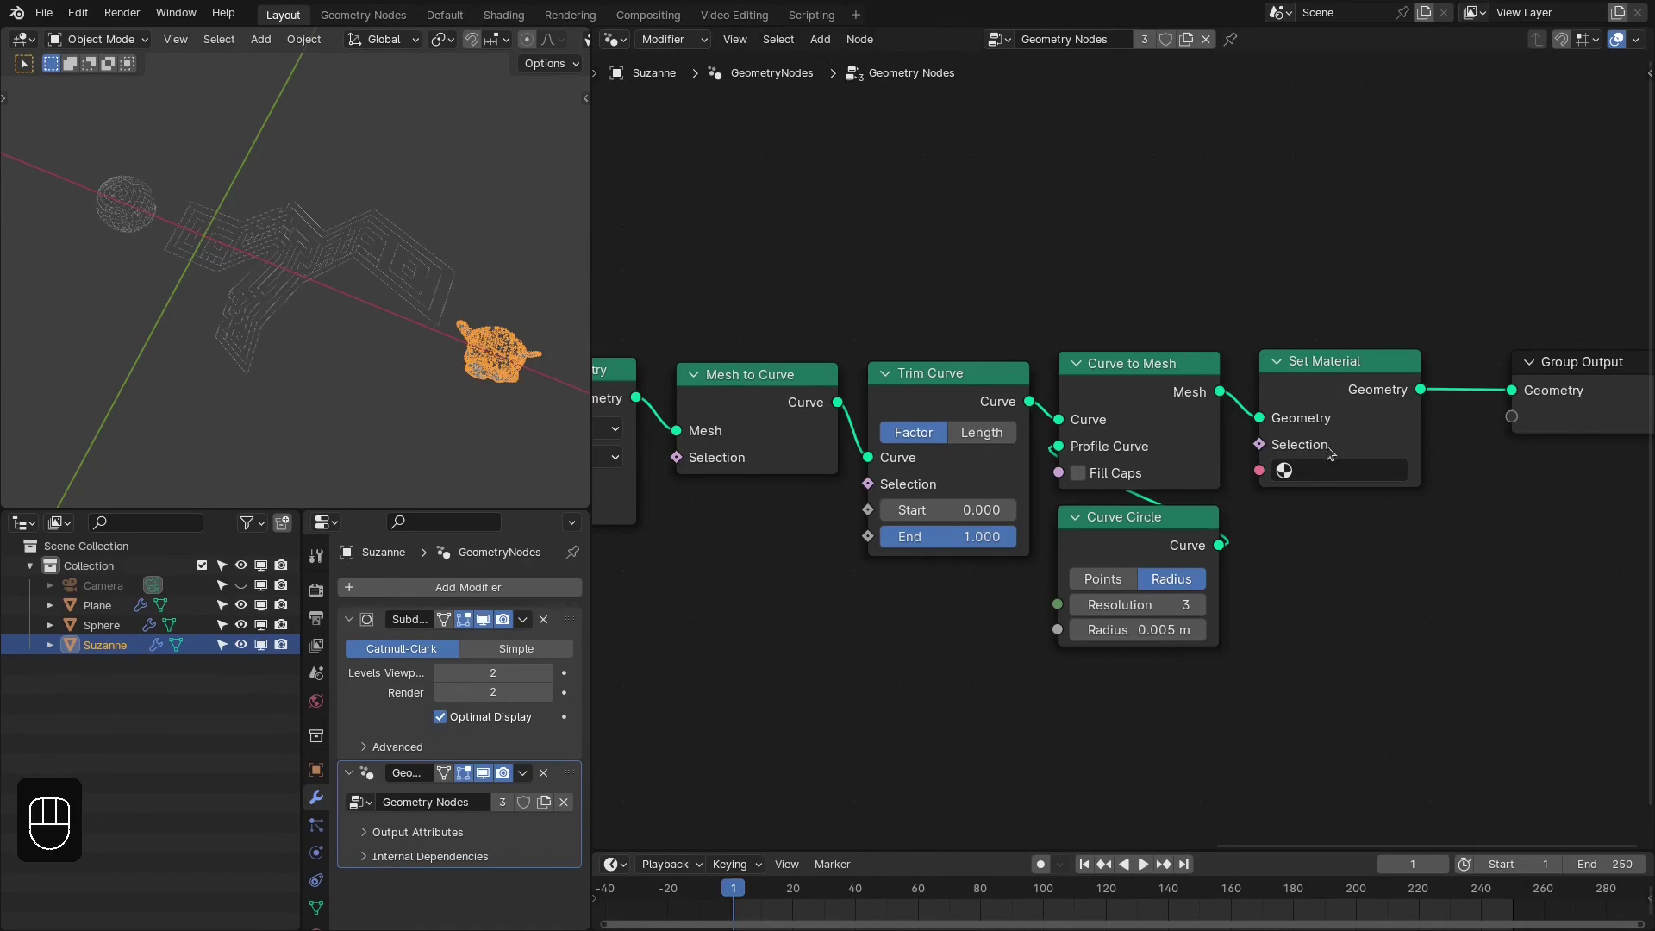
Assign Material in the Set Material node, deselect everything, and change the viewport shading to inspect the line patterns
key(alt+a)
key(z)
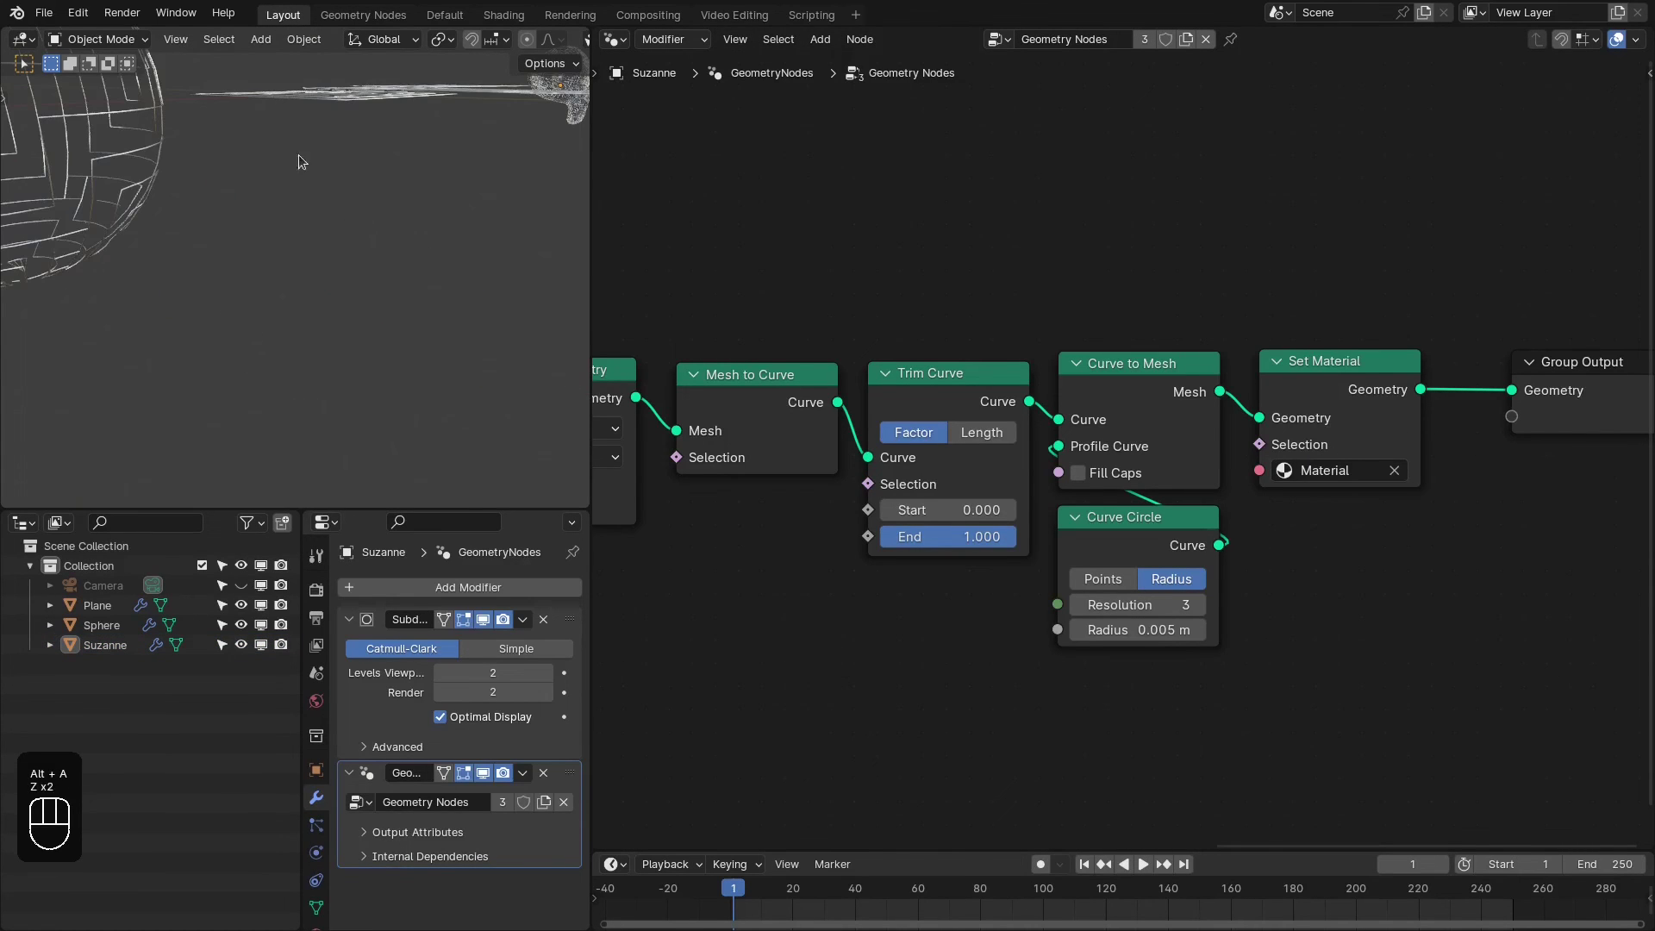
middle_drag(298, 153, 359, 329)
key(ctrl+space)
middle_drag(736, 448, 562, 520)
key(ctrl+space)
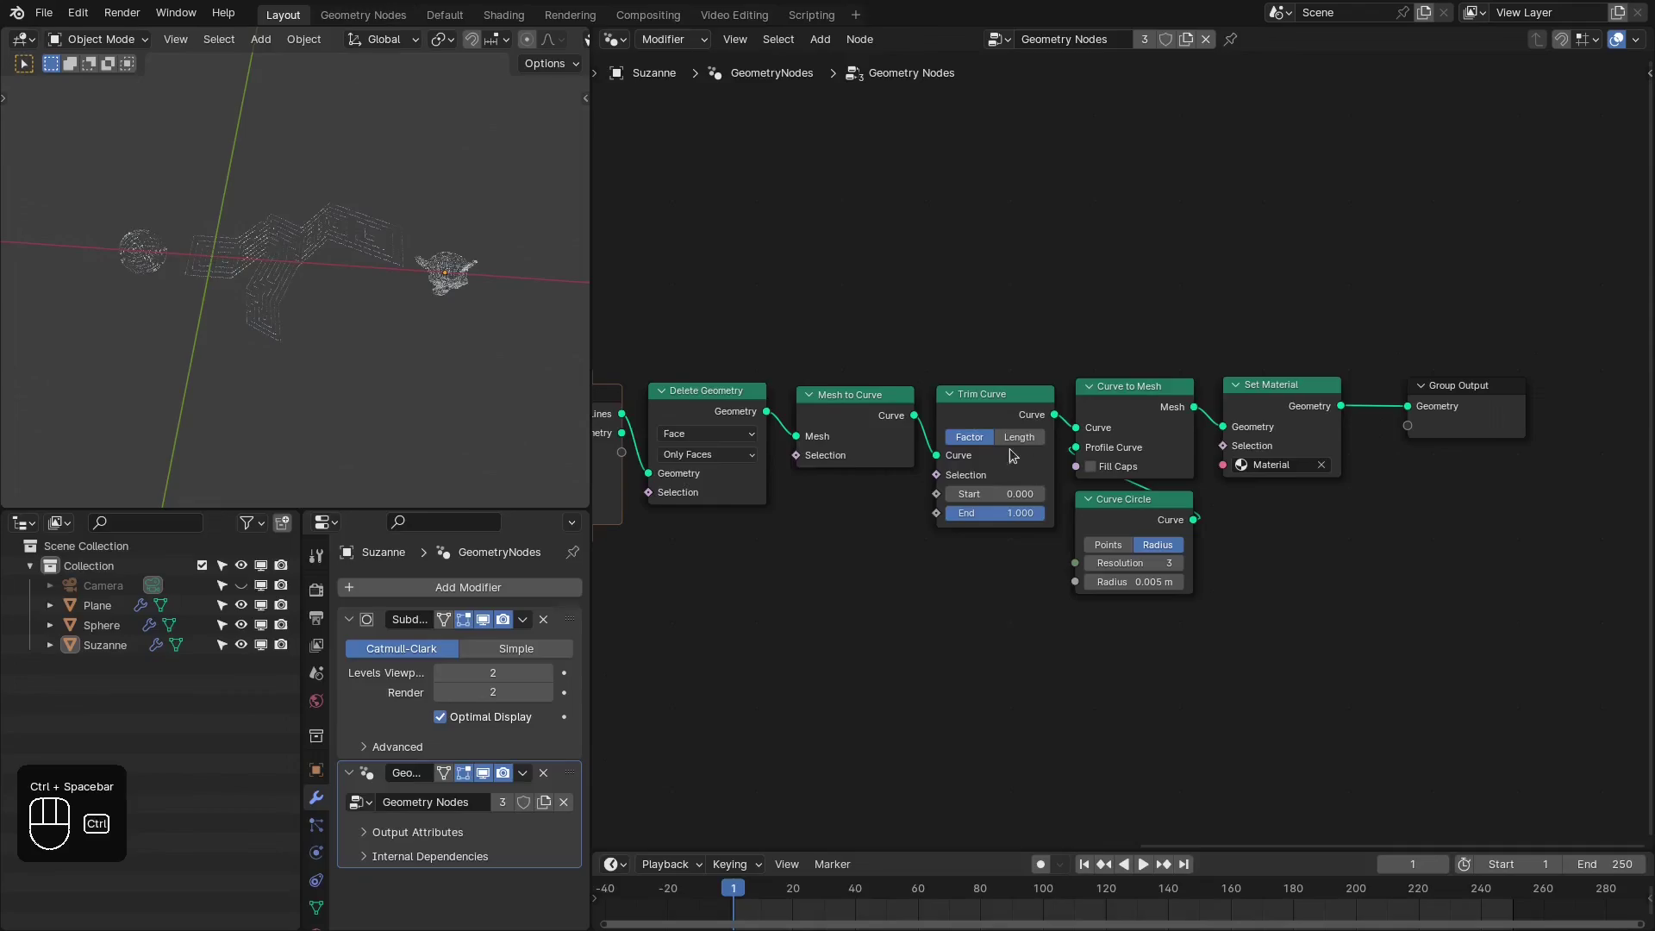
Review the complete geometry node tree from Group Input to Set Material in the maximized node editor
key(ctrl+space)
scroll(910, 349, up, 2)
scroll(870, 343, up, 1)
middle_drag(863, 338, 952, 319)
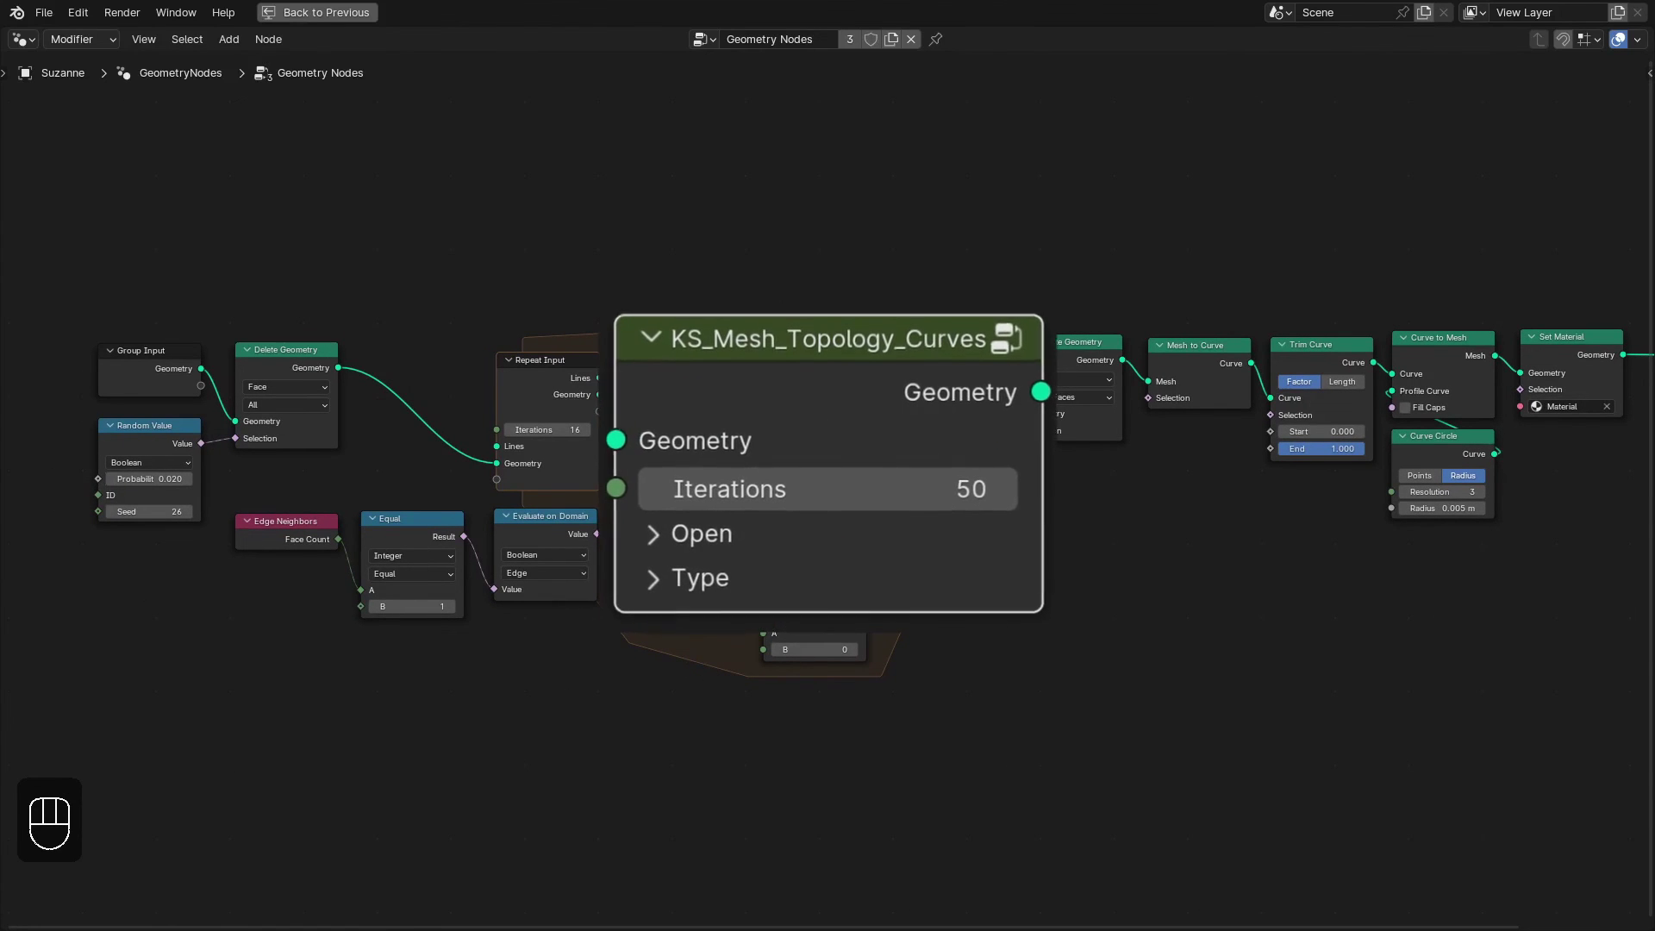